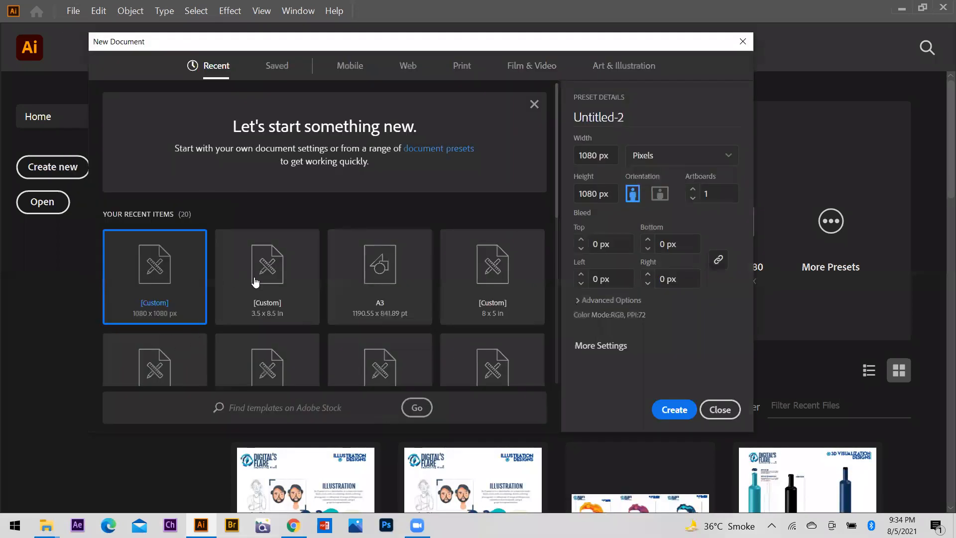
- Browse the preset categories for the new document and choose the A4 print preset
scroll(145, 184, down, 5)
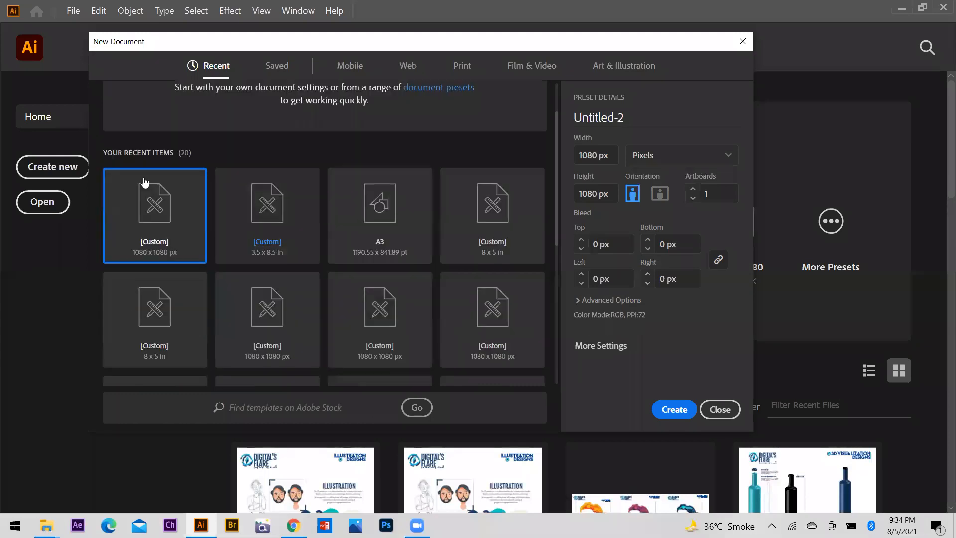
scroll(340, 320, up, 3)
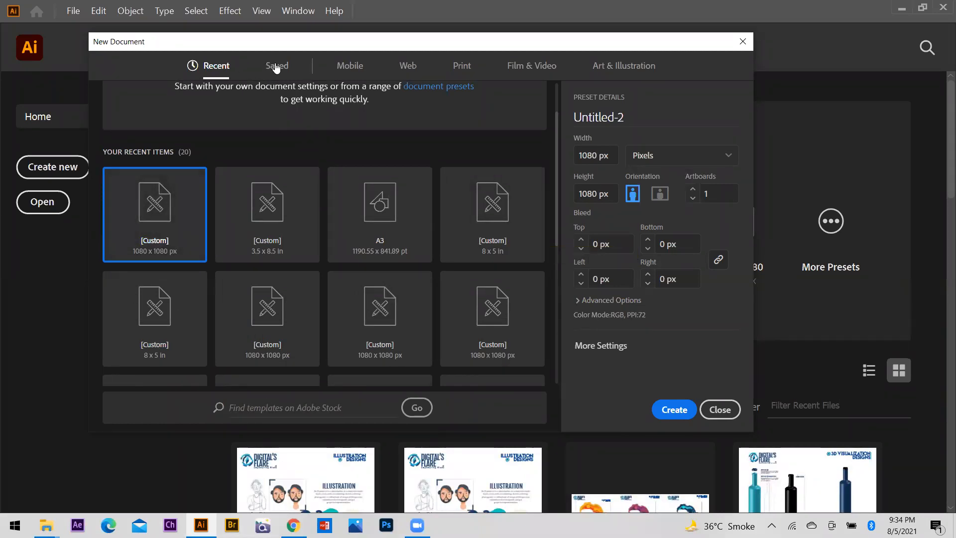
click(277, 66)
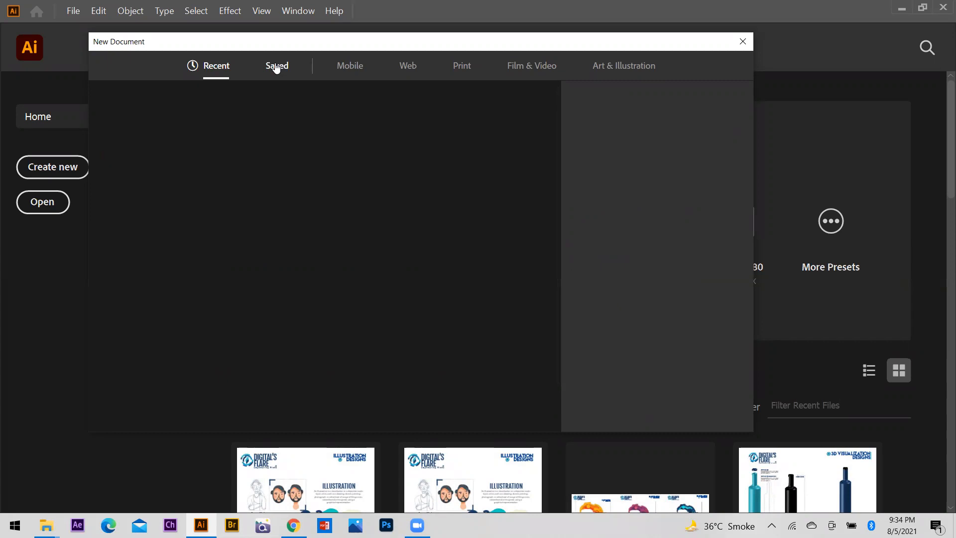
click(348, 66)
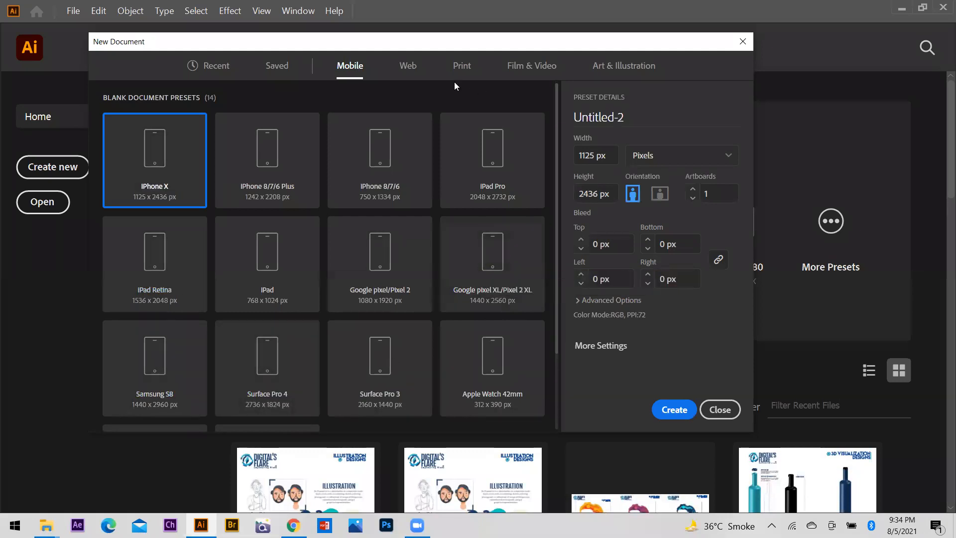
click(532, 67)
click(453, 68)
click(257, 179)
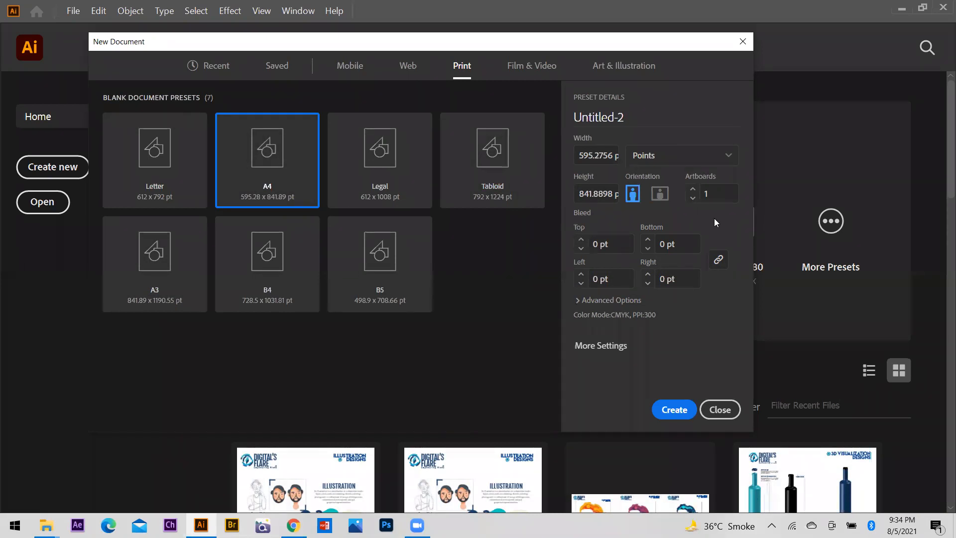
- Name the new document "Batch 51 Lecture no 1"
click(628, 119)
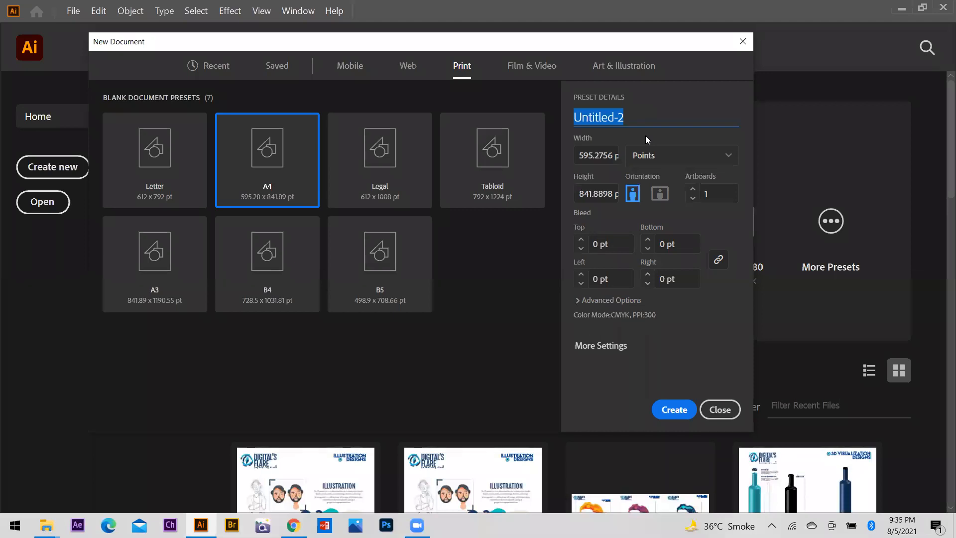
text(Batch 51 Lact)
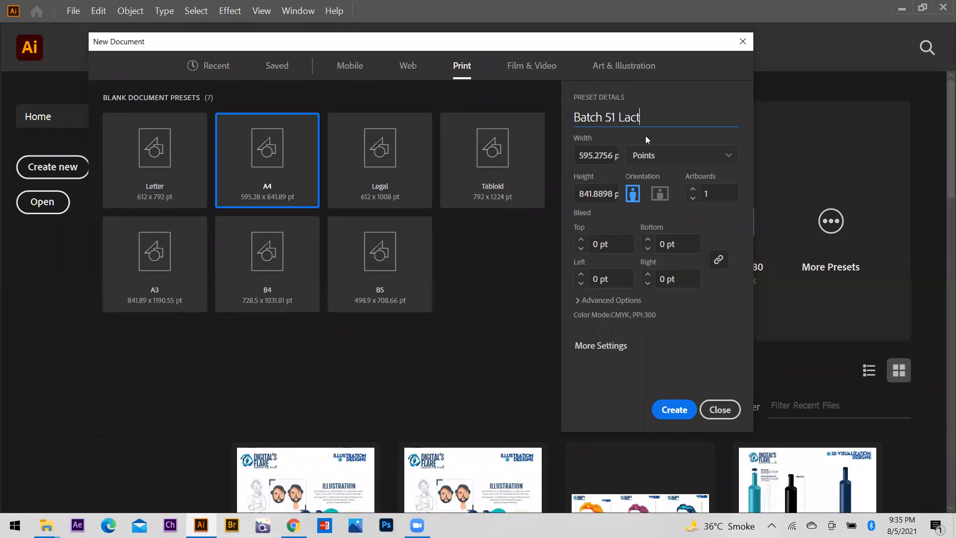
text(ure no1)
key(ctrl+a)
key(ctrl+x)
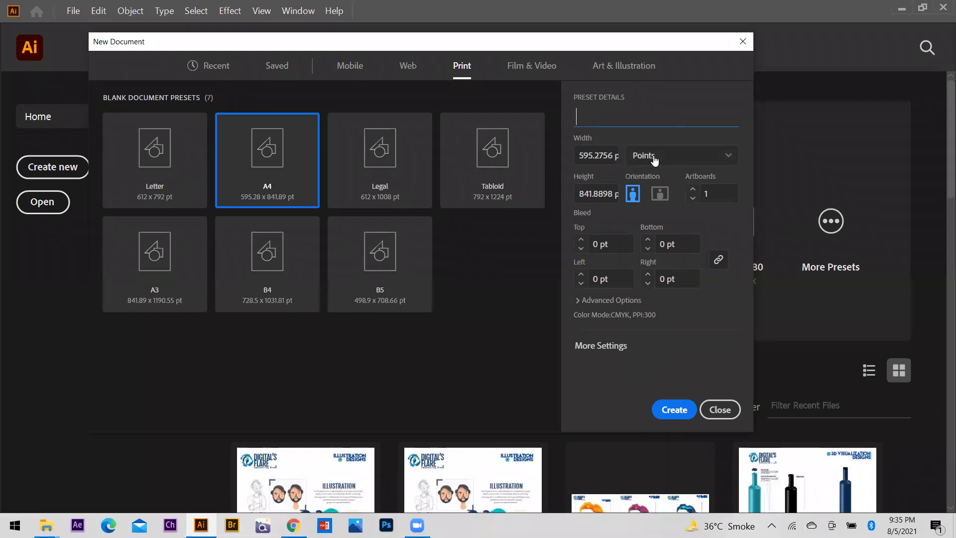
key(ctrl+z)
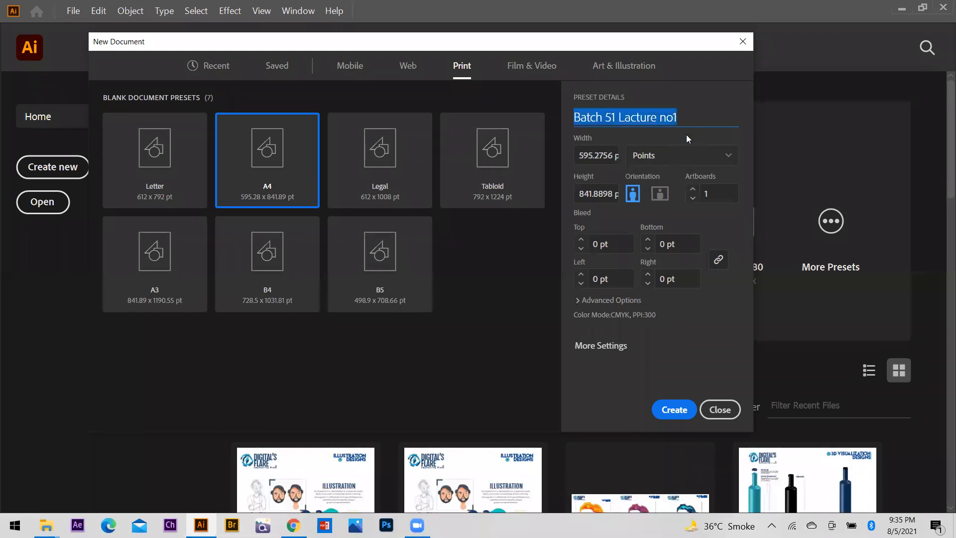
key(Right)
key(Left)
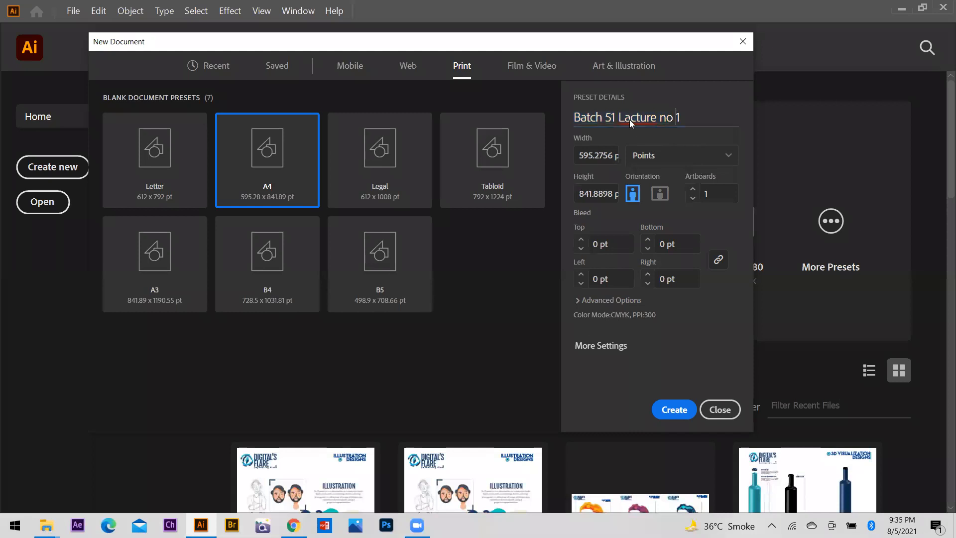
key(BackSpace)
text(e)
- Change the document units to pixels and set both width and height to 1080 px
click(620, 158)
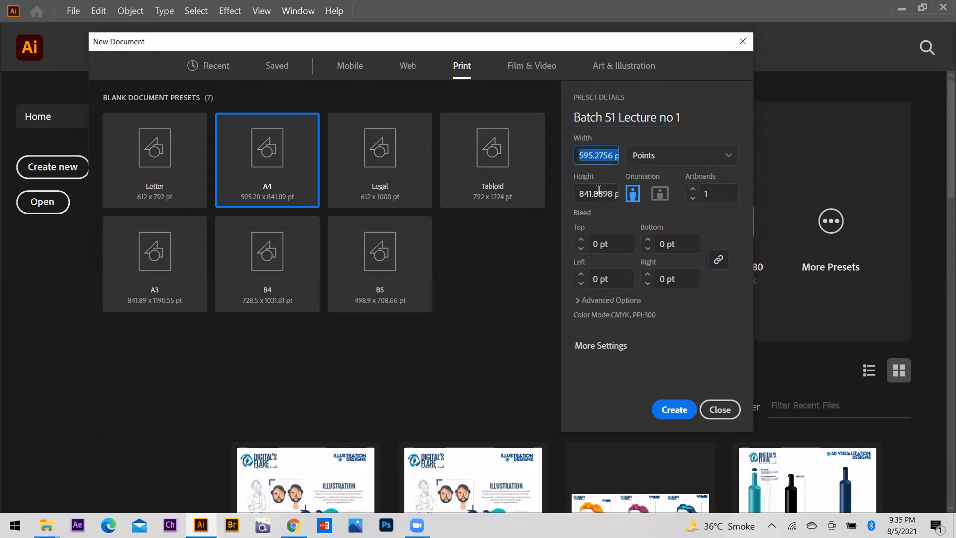
click(639, 161)
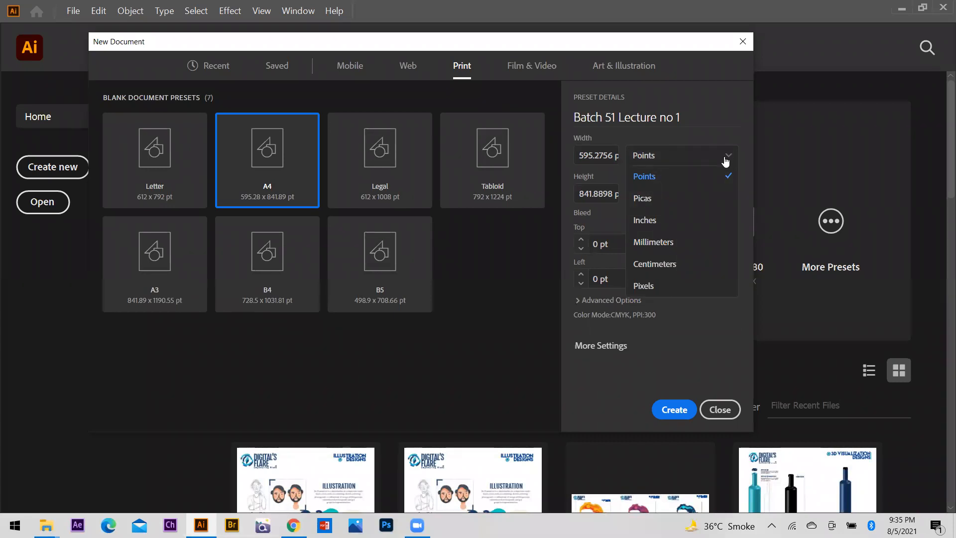
click(653, 286)
click(683, 155)
click(645, 288)
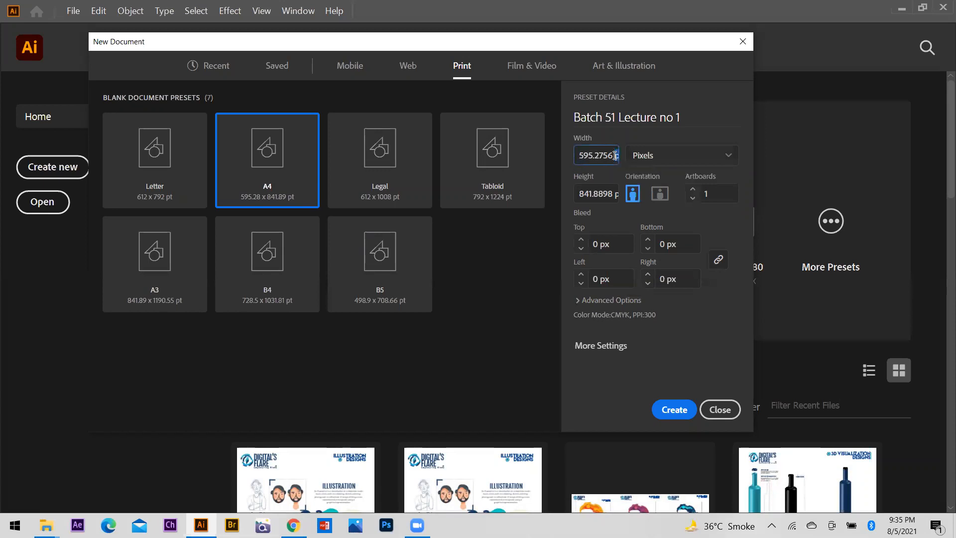
drag(612, 155, 581, 155)
text(1080)
click(609, 199)
text(1080)
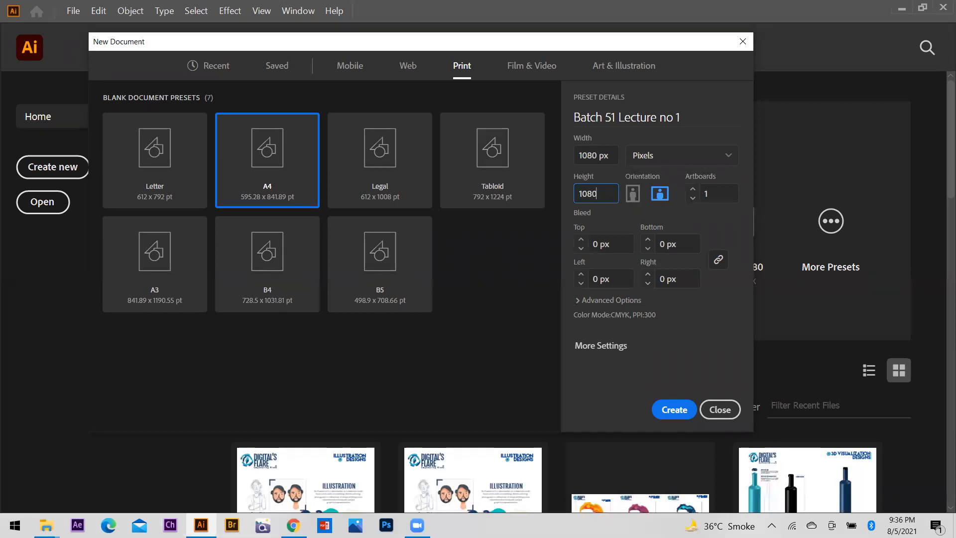
- Set the system speaker volume to 35 and return to the new document setup
click(771, 525)
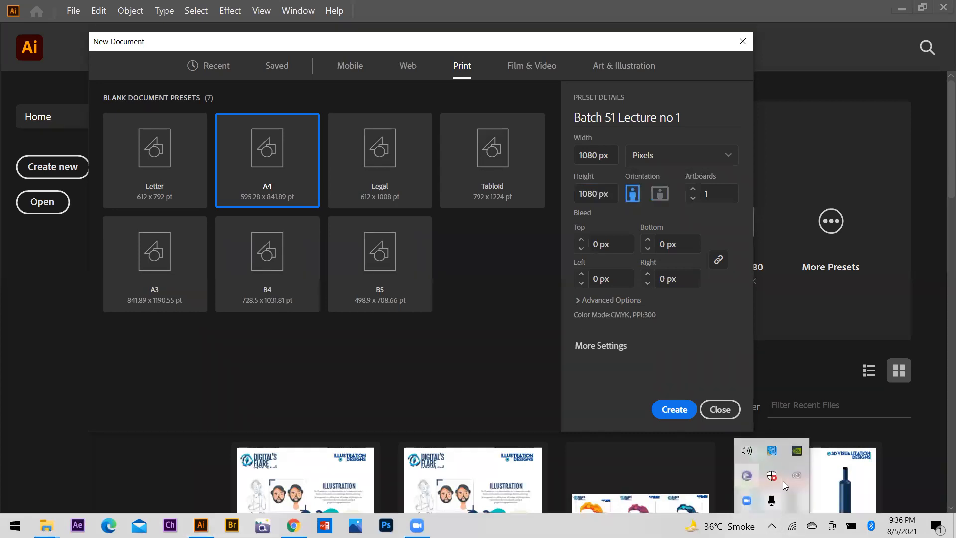
click(746, 450)
click(824, 496)
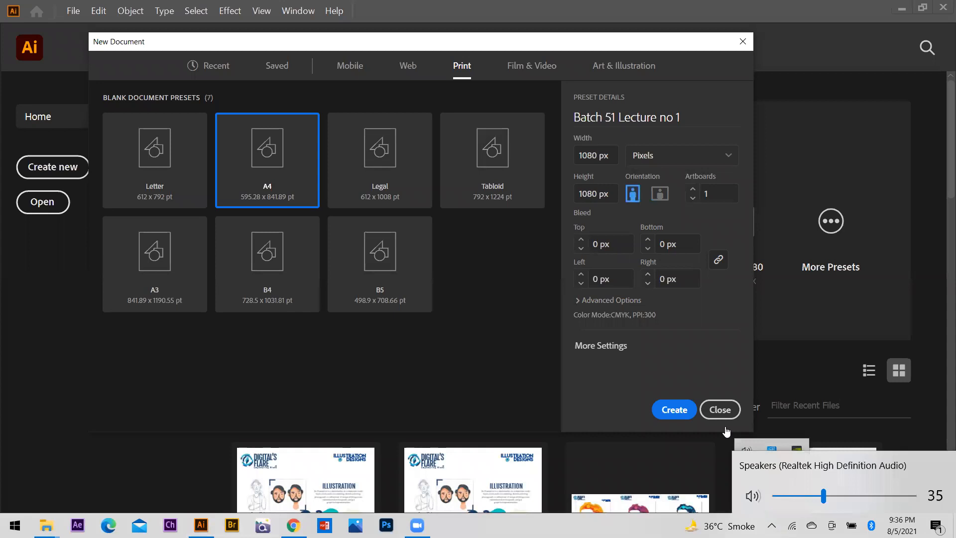
click(712, 48)
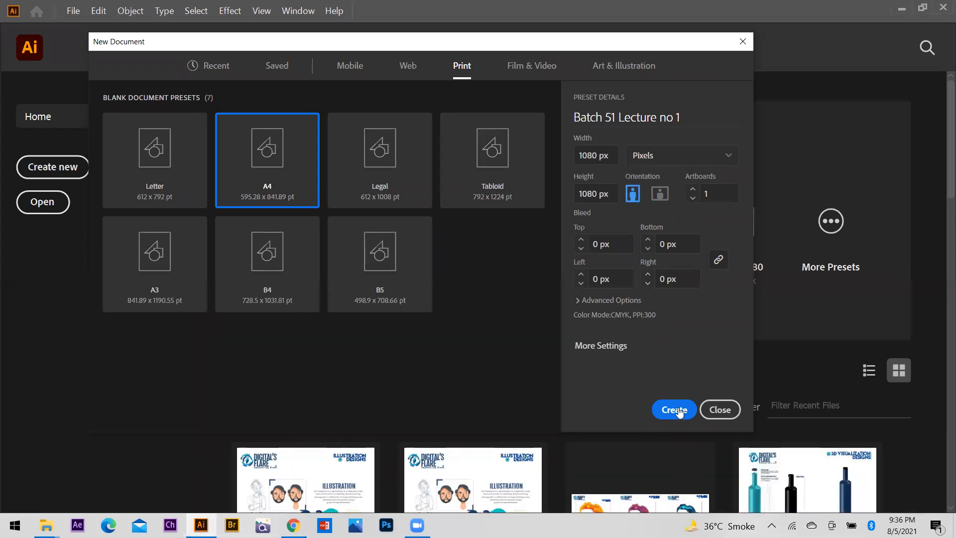
- In the document's additional settings, set the color mode to RGB and raster effects to Medium (150 ppi)
click(584, 350)
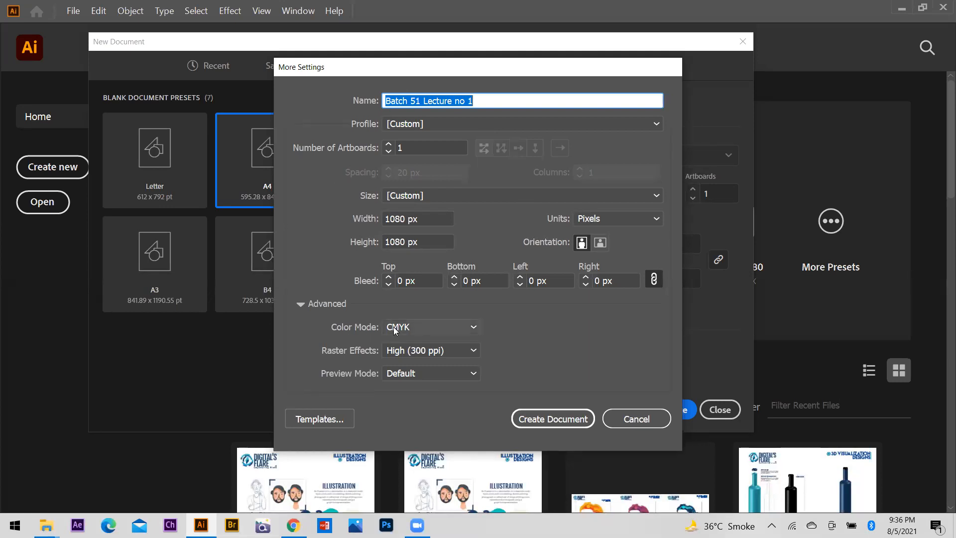
click(471, 325)
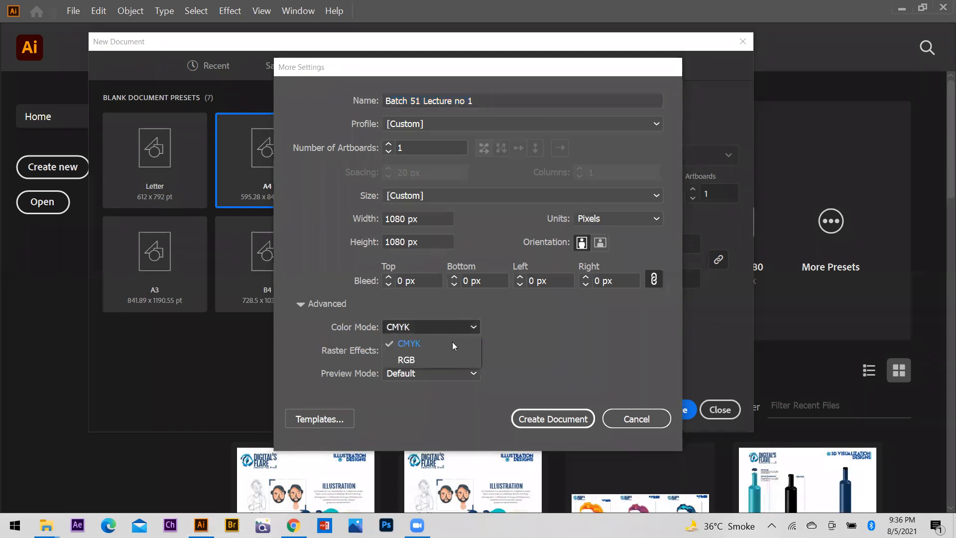
click(412, 360)
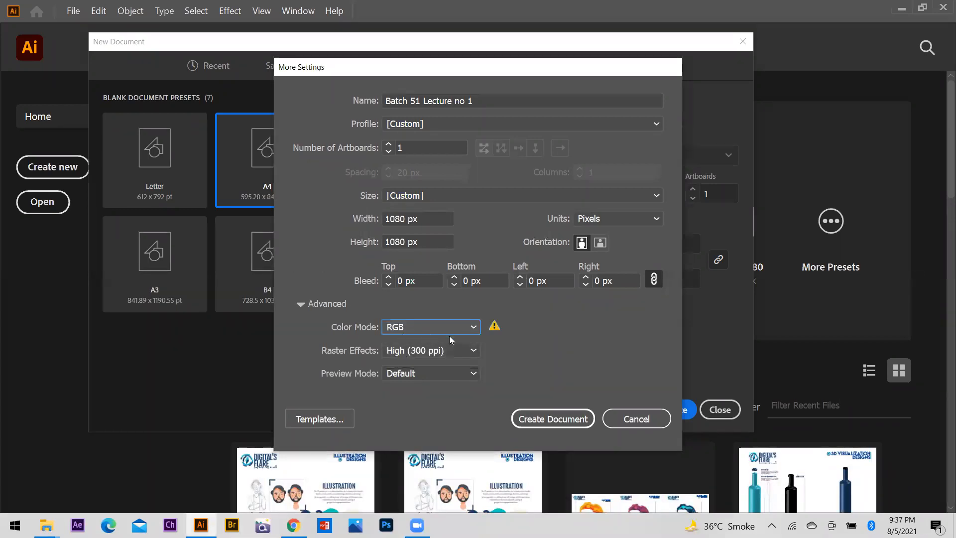
click(416, 354)
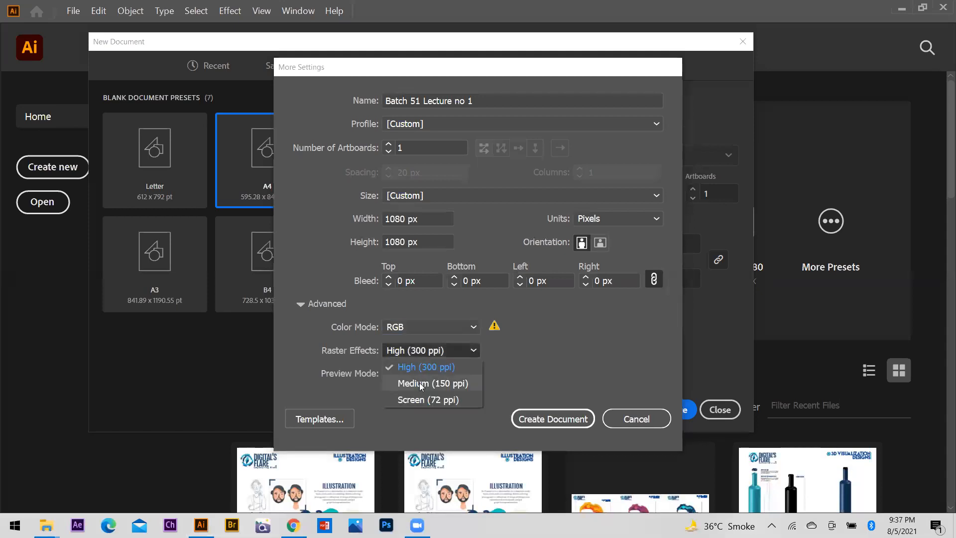
click(423, 384)
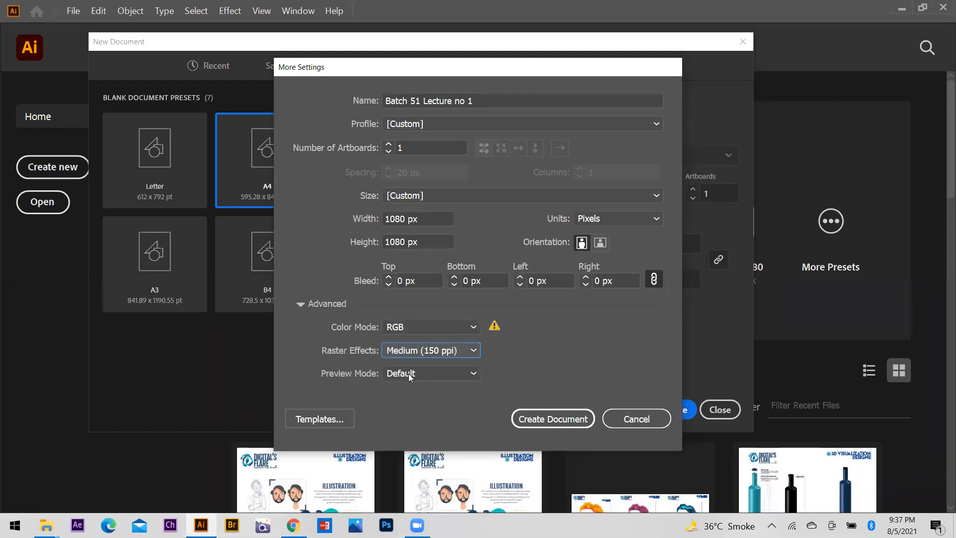
- Choose the Default preview mode and create the document, dismissing the news pop-up over the canvas
click(408, 374)
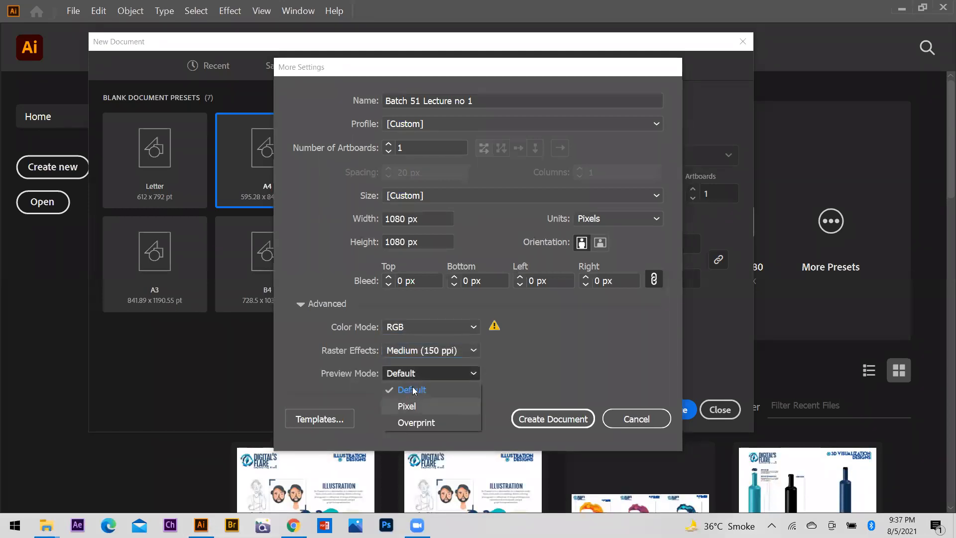
click(412, 390)
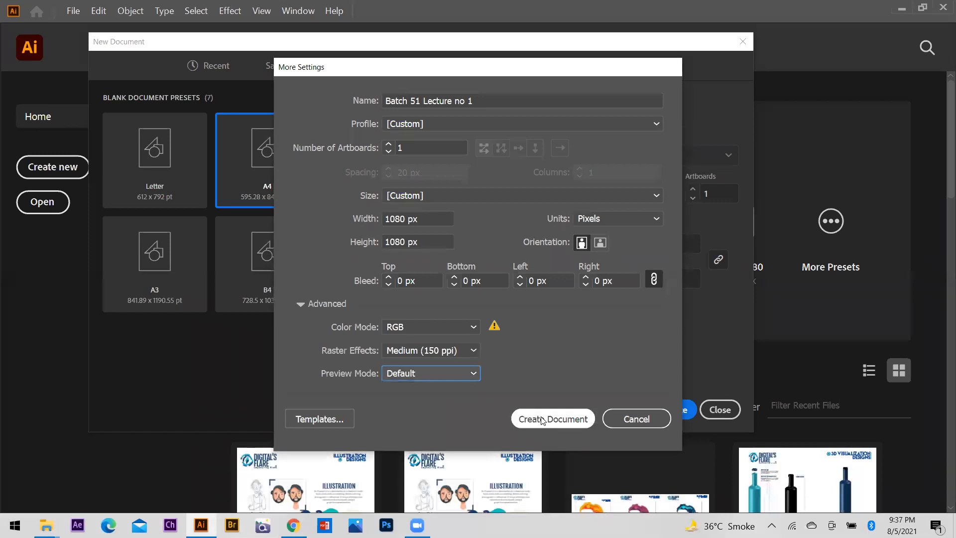
click(542, 420)
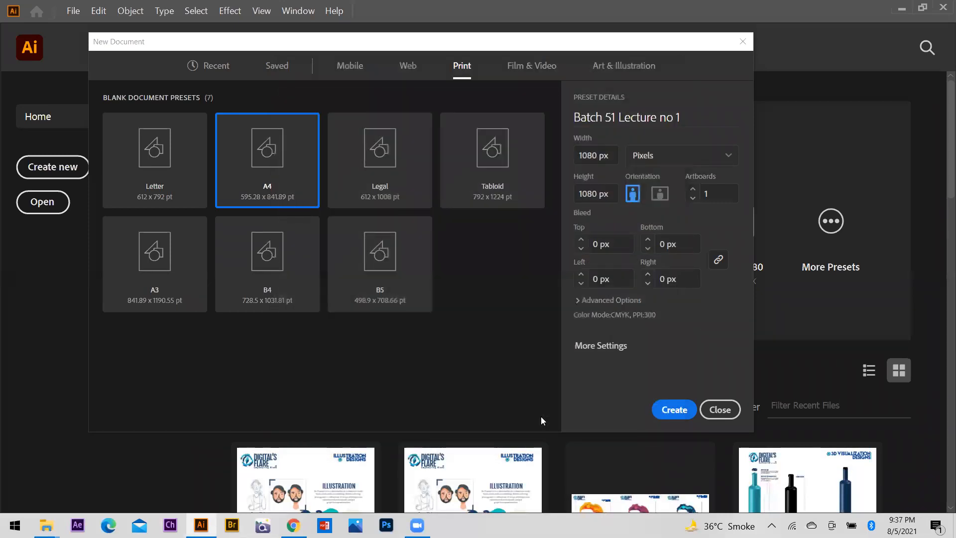
click(663, 409)
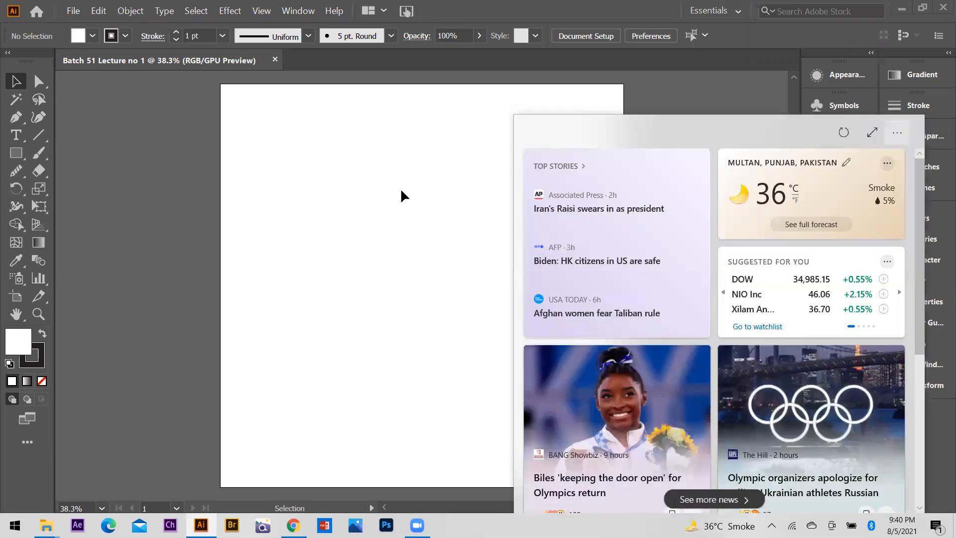
click(403, 195)
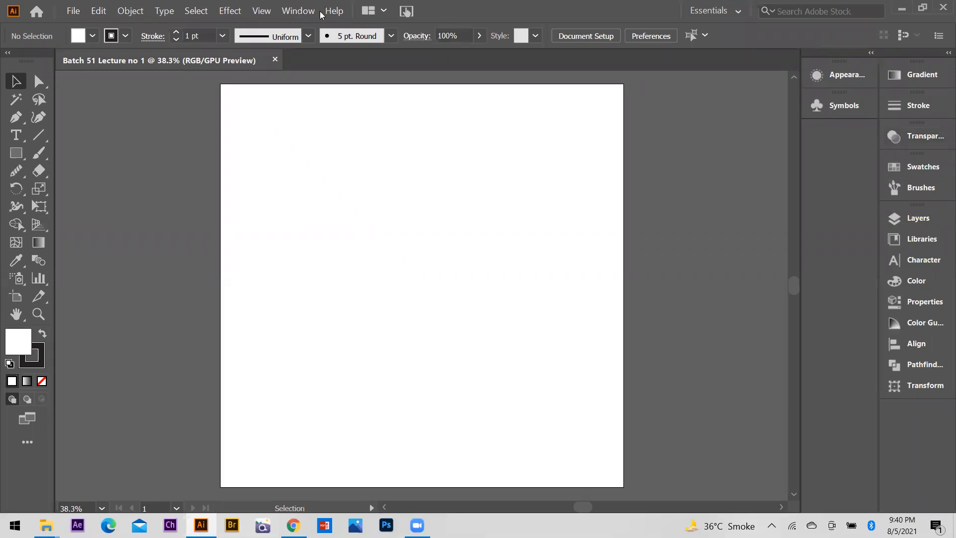
- Hide the Control bar above the document and show it again
click(287, 10)
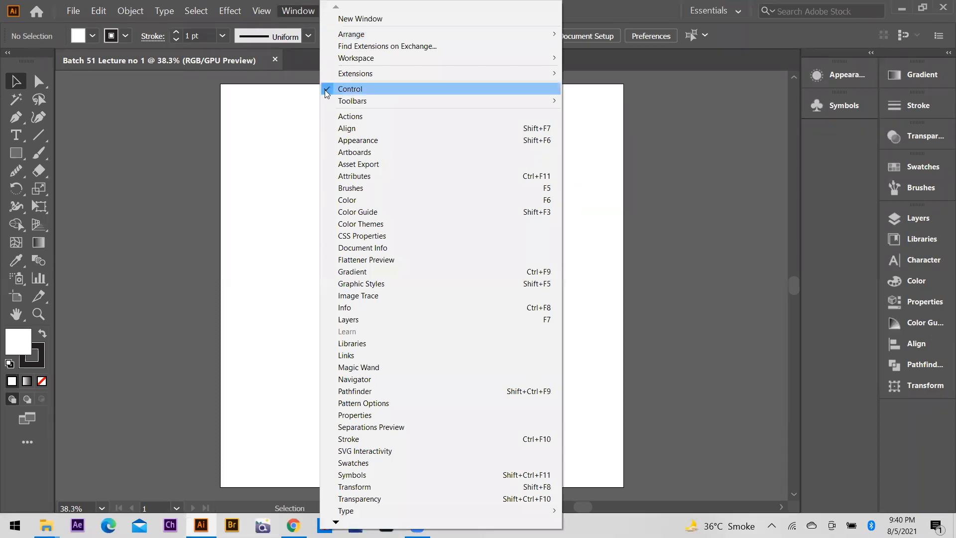
click(327, 90)
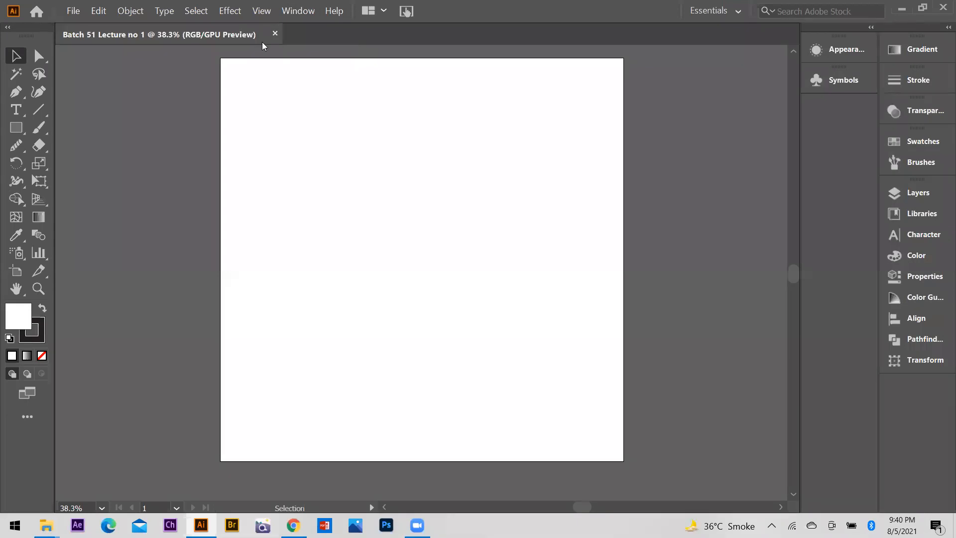
click(293, 18)
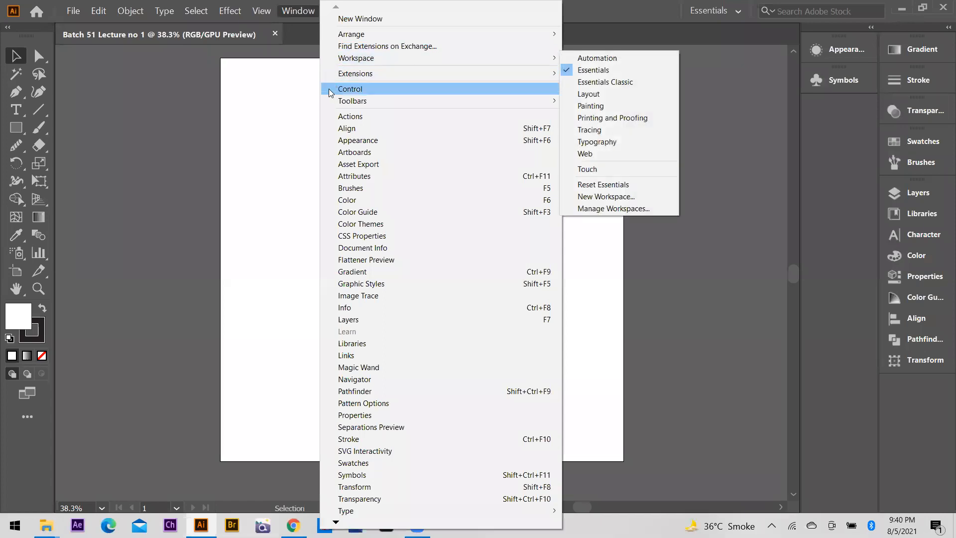
click(329, 90)
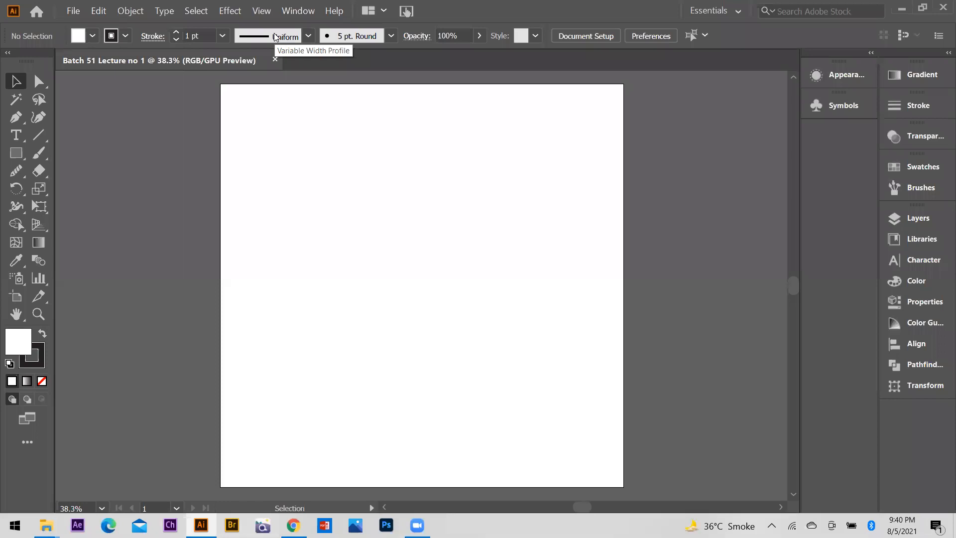
- Switch the tools bar to the Basic set and restore the Advanced set
click(297, 11)
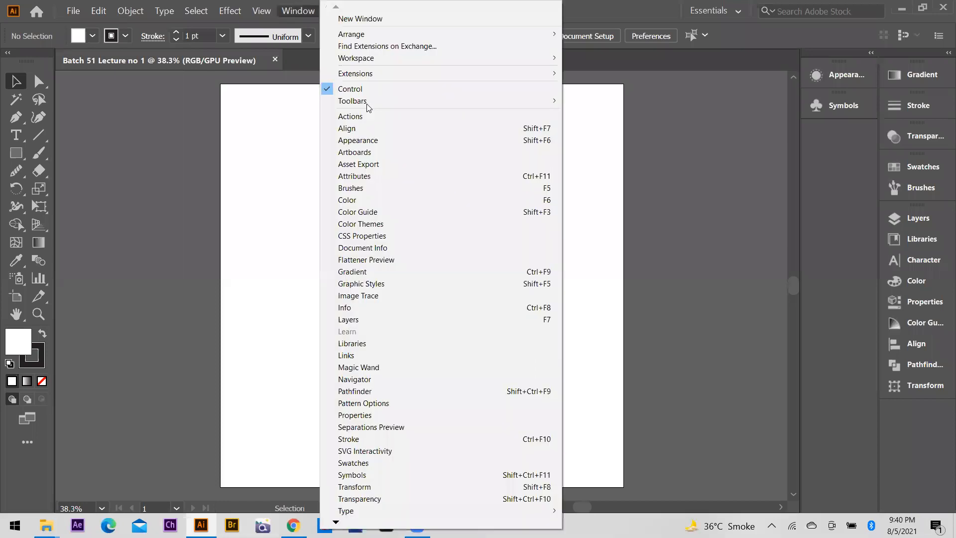
mouse_move(557, 101)
click(583, 112)
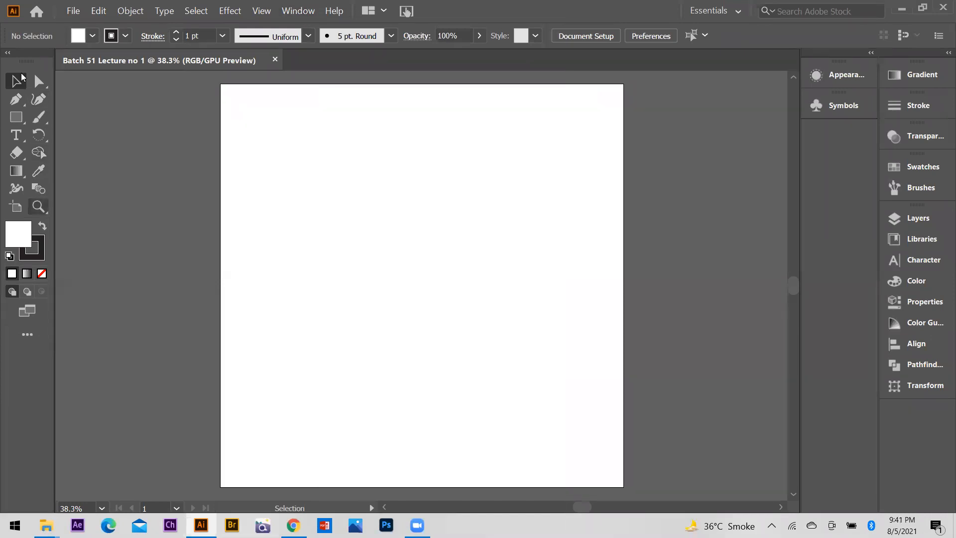
click(294, 14)
mouse_move(552, 101)
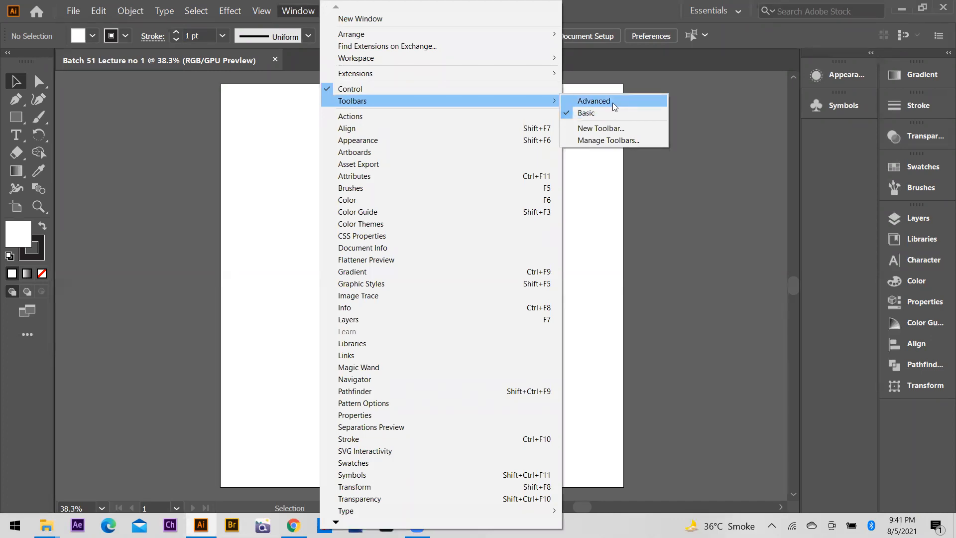
click(611, 100)
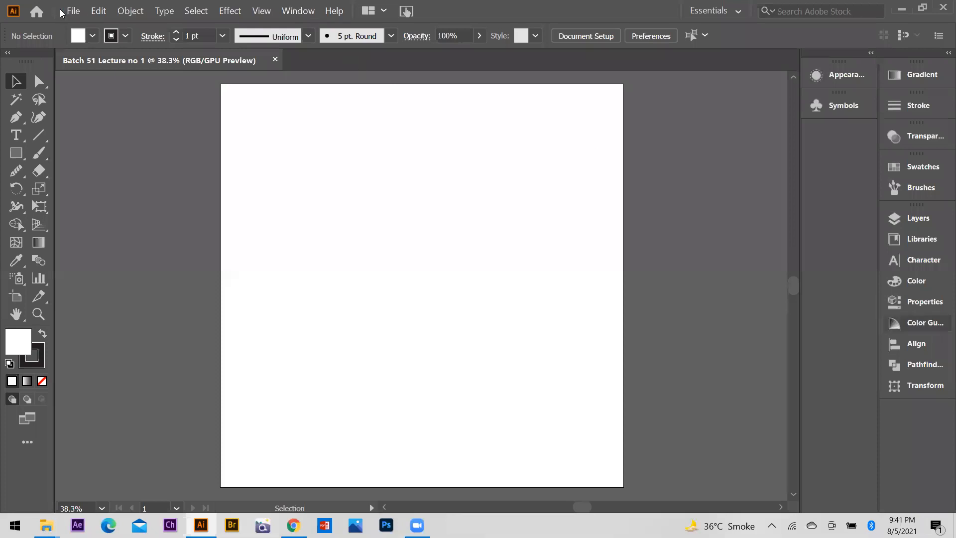
click(298, 11)
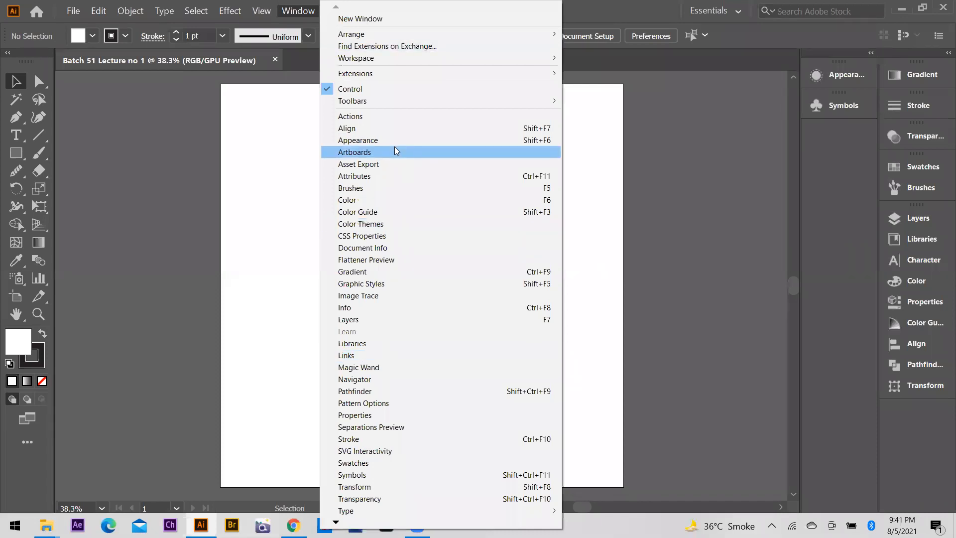
mouse_move(381, 59)
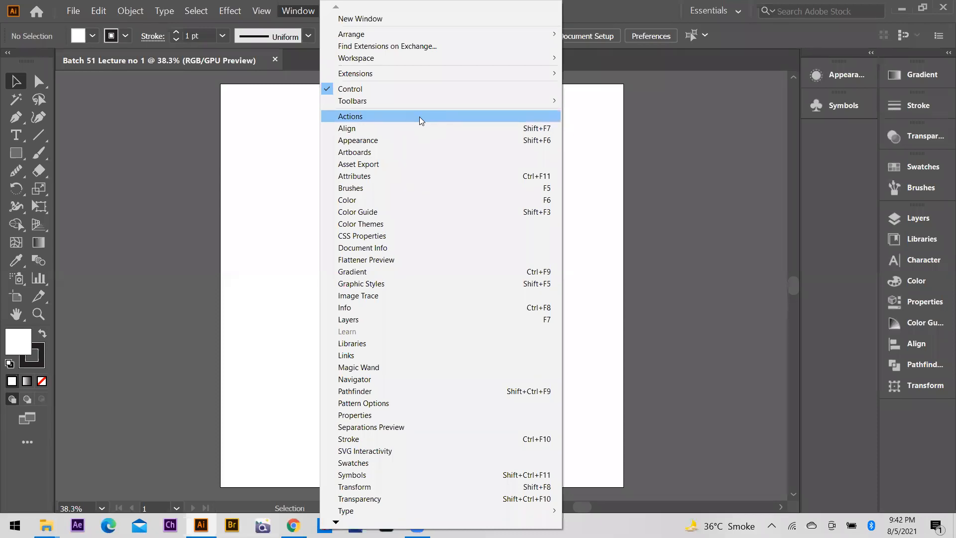
click(263, 11)
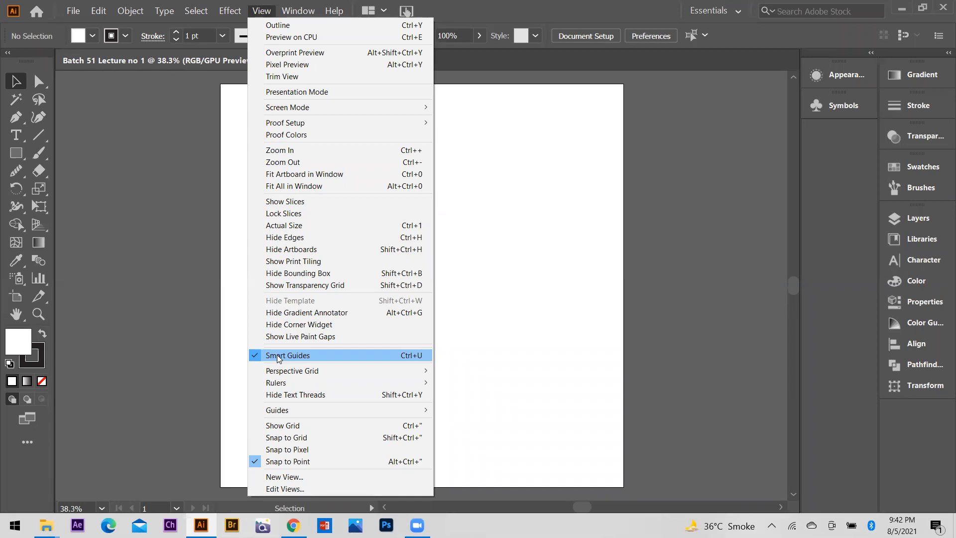
click(167, 200)
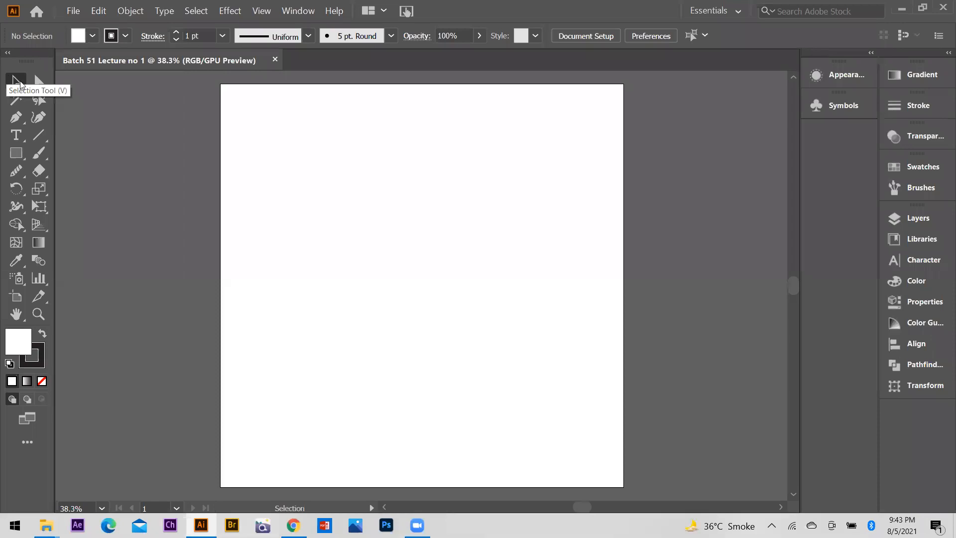
- Draw a small rectangle near the artboard's upper-left corner, undoing the first attempt and redrawing it slightly smaller
click(17, 153)
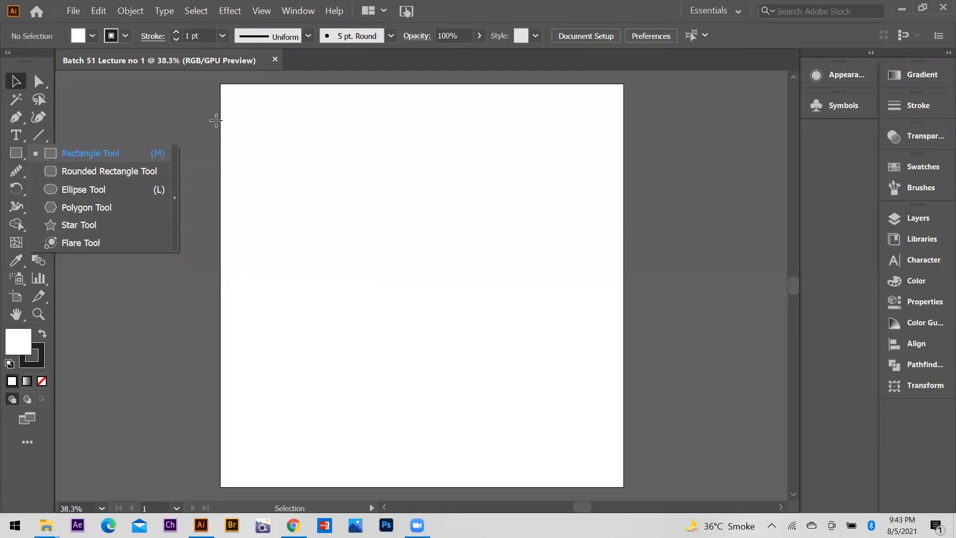
click(110, 155)
drag(262, 107, 313, 160)
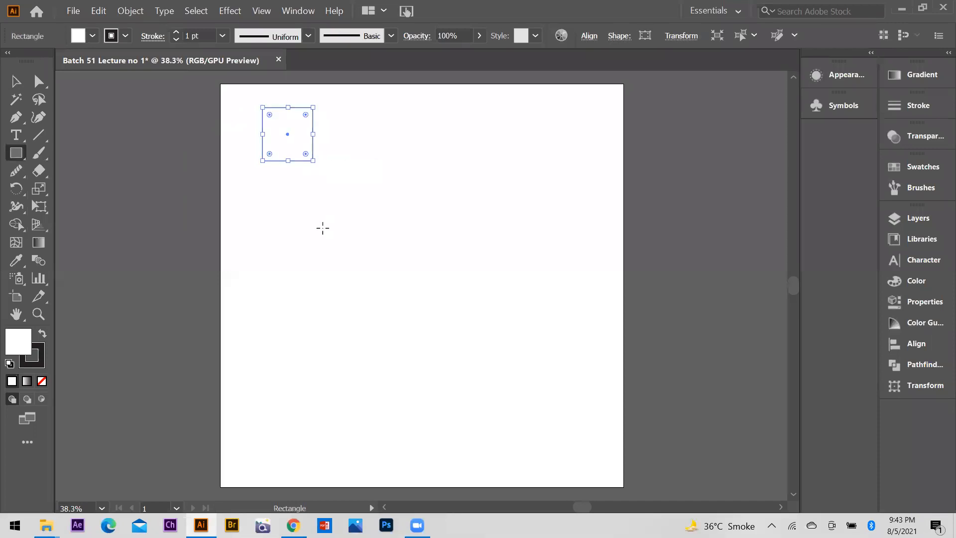
key(ctrl+z)
drag(253, 105, 300, 144)
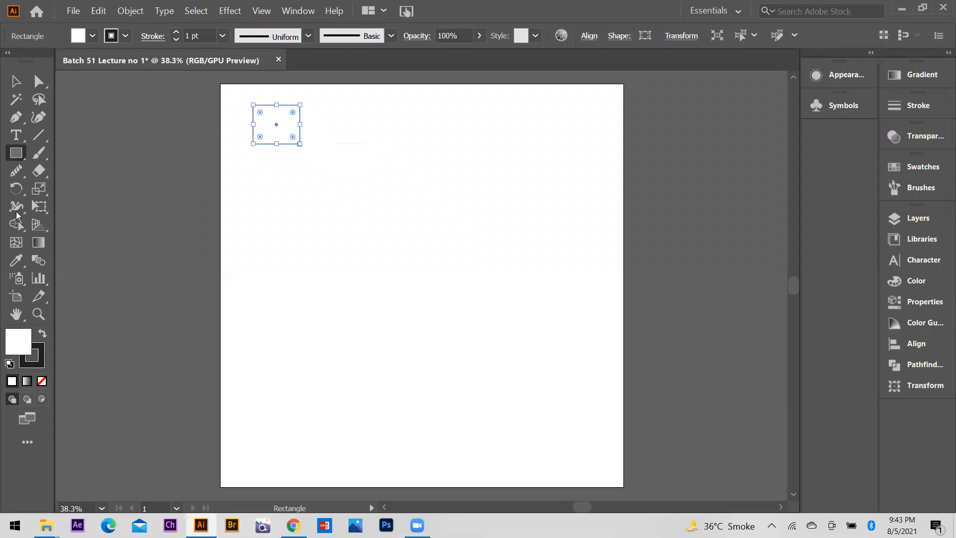
- Draw a slightly larger rounded rectangle just to the right of the first rectangle
drag(20, 151, 67, 174)
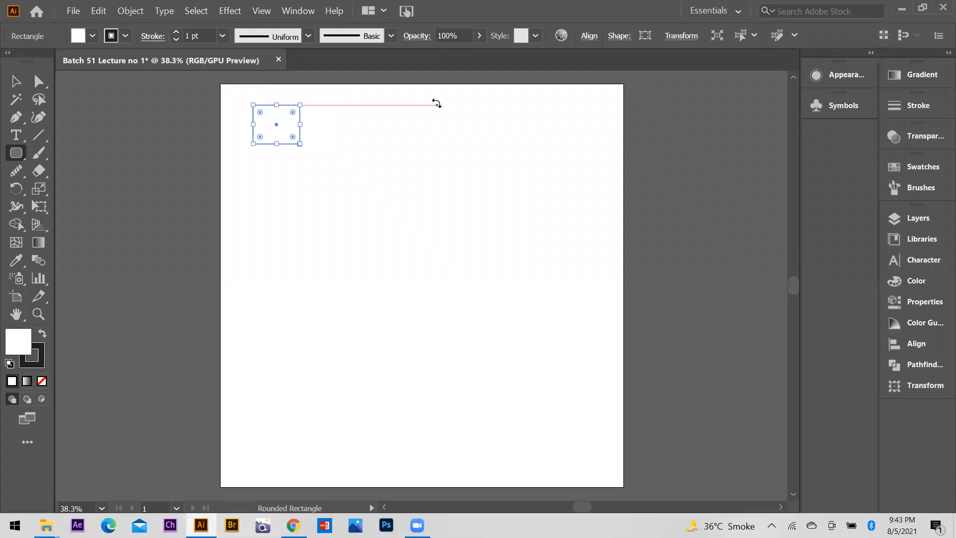
click(437, 105)
click(527, 302)
right_click(18, 153)
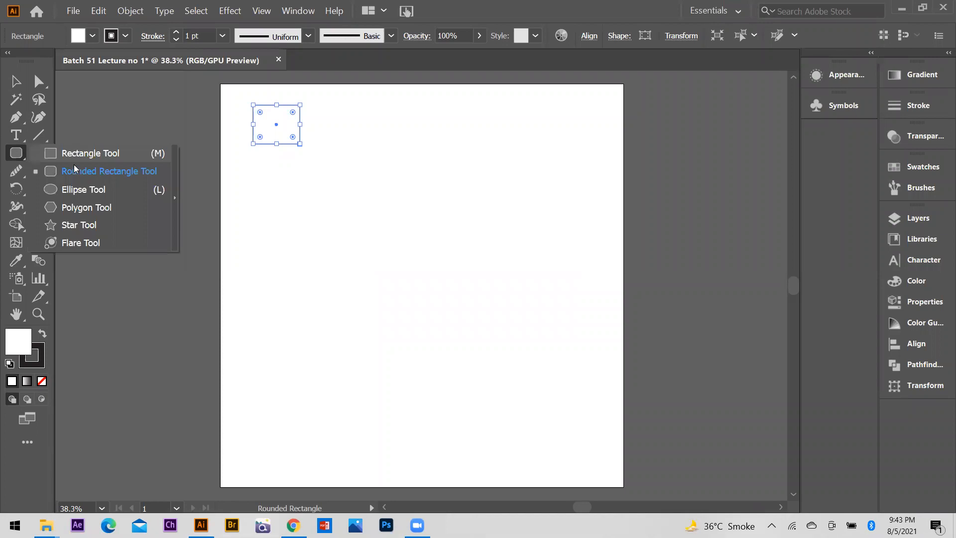
click(343, 114)
drag(314, 94, 377, 143)
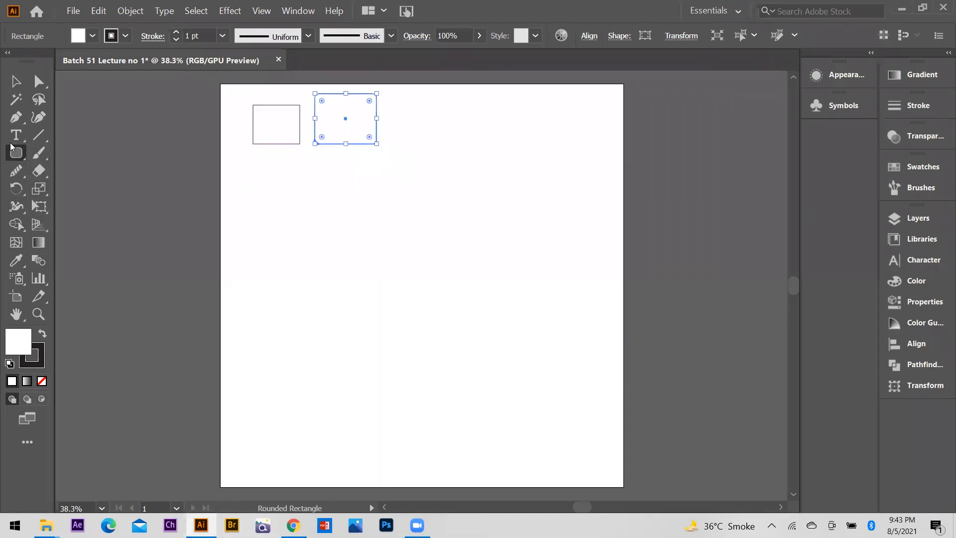
- Draw a circle about 133 px in diameter to the right of the rounded rectangle with the Ellipse tool
right_click(14, 143)
right_click(19, 156)
click(73, 186)
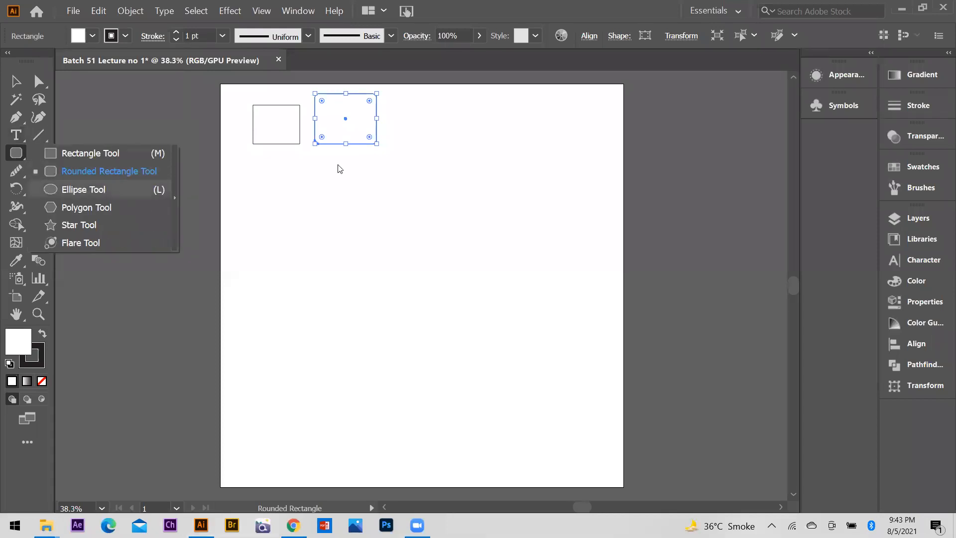
drag(393, 94, 441, 145)
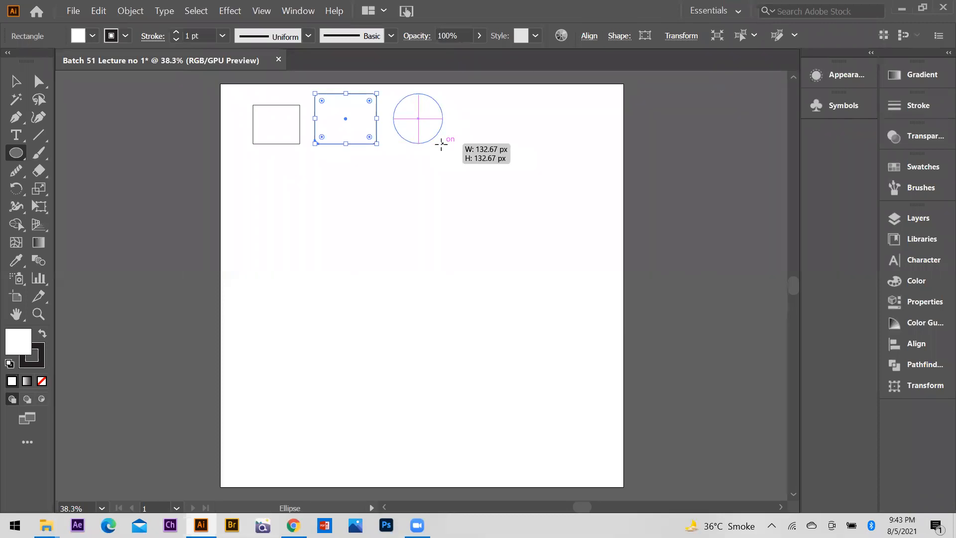
drag(441, 145, 441, 143)
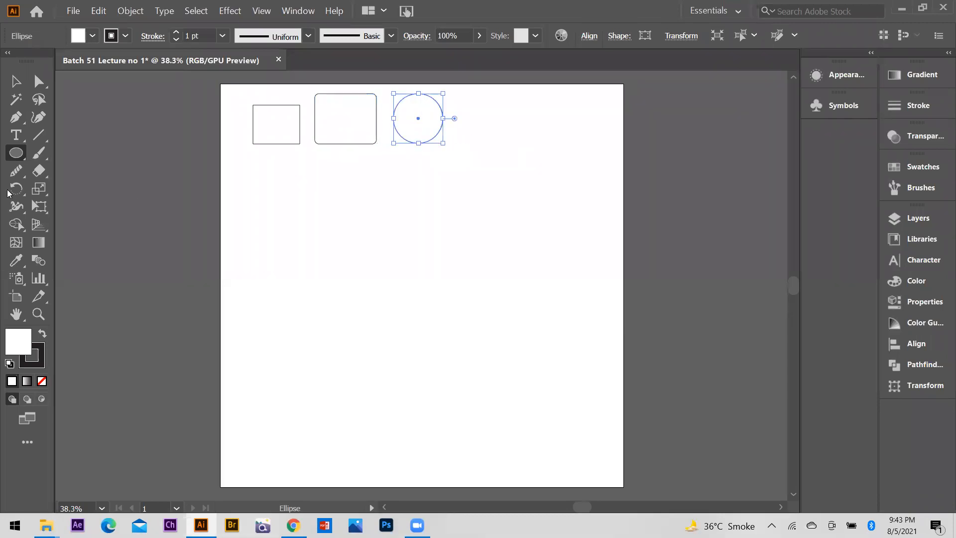
- Draw a slightly rotated hexagon to the right of the circle and return to the Selection tool
right_click(22, 159)
click(82, 207)
drag(469, 101, 491, 116)
key(v)
- Draw an upright five-pointed star to the right of the hexagon and return to the Selection tool
click(17, 153)
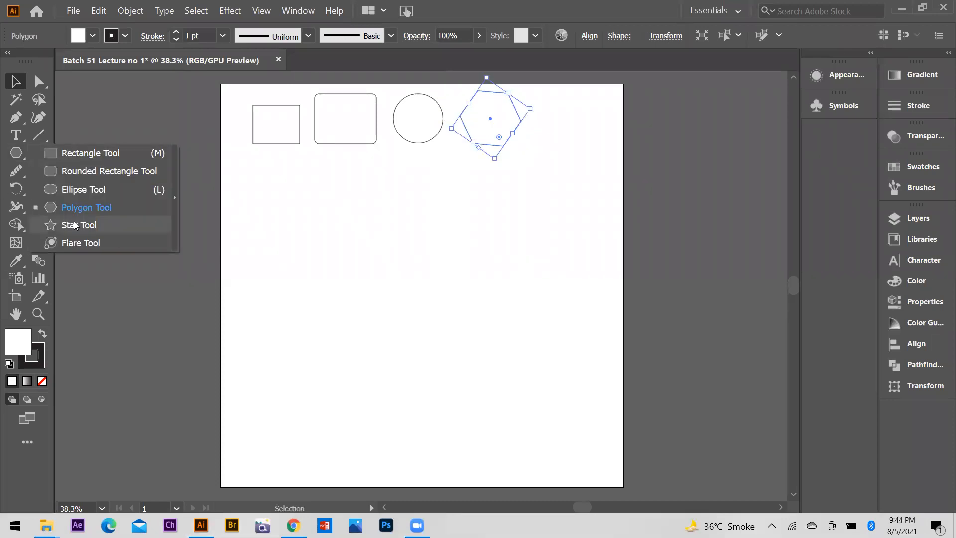
click(76, 225)
drag(555, 101, 578, 129)
key(v)
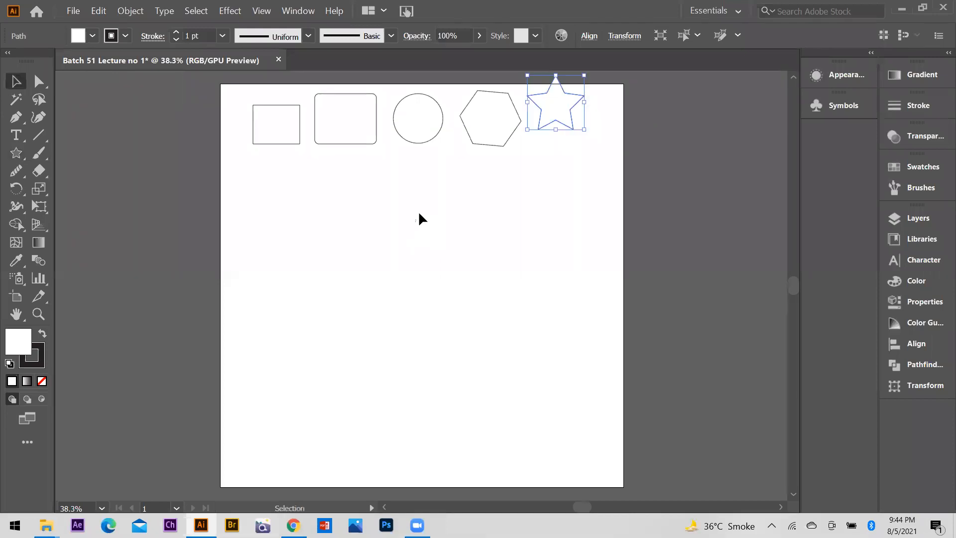
- Scale all five shapes down together and position the row just inside the artboard's upper edge
click(419, 214)
scroll(418, 214, up, 1)
drag(277, 91, 564, 158)
click(556, 167)
click(265, 98)
drag(271, 111, 560, 167)
click(418, 137)
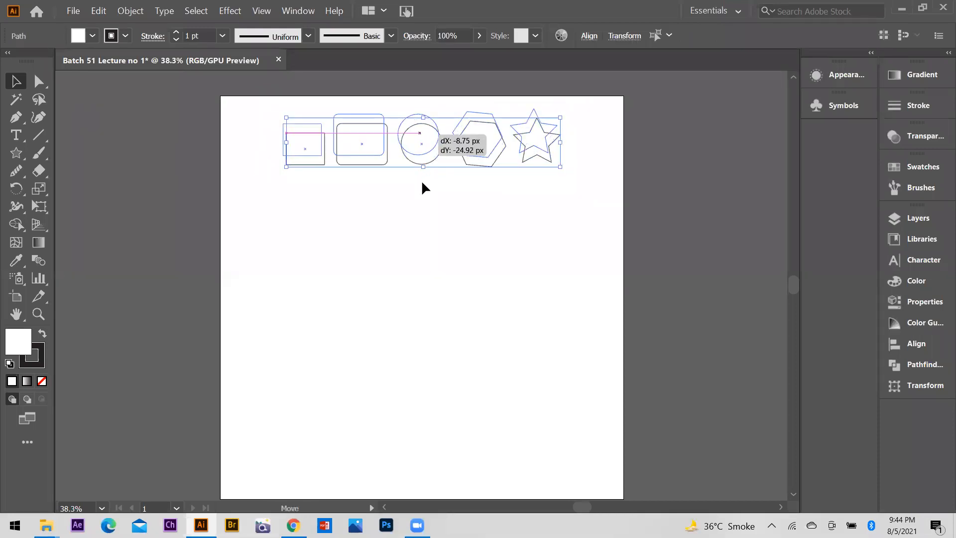
- Examine the artboard and the row of shapes at different magnifications by zooming in and out
scroll(411, 183, down, 1)
scroll(387, 181, up, 2)
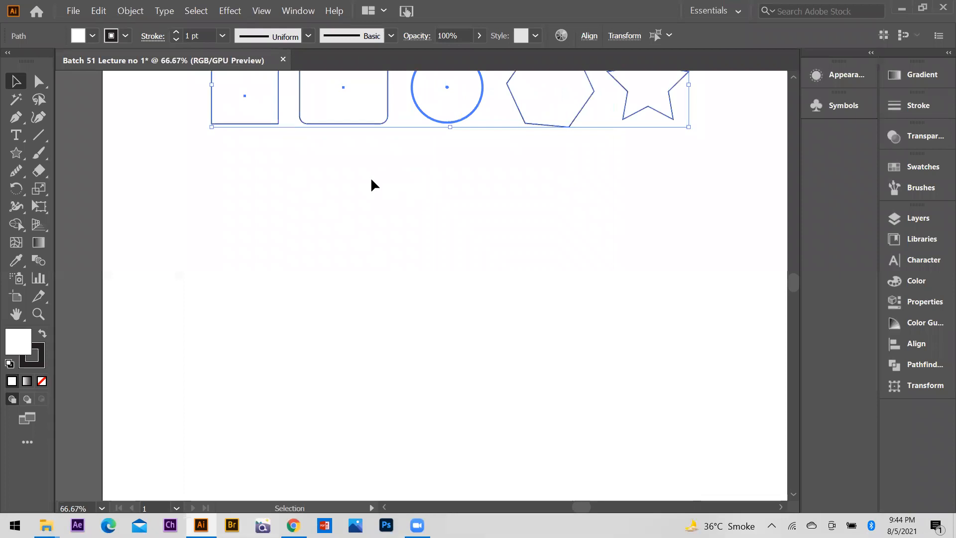
scroll(378, 185, down, 1)
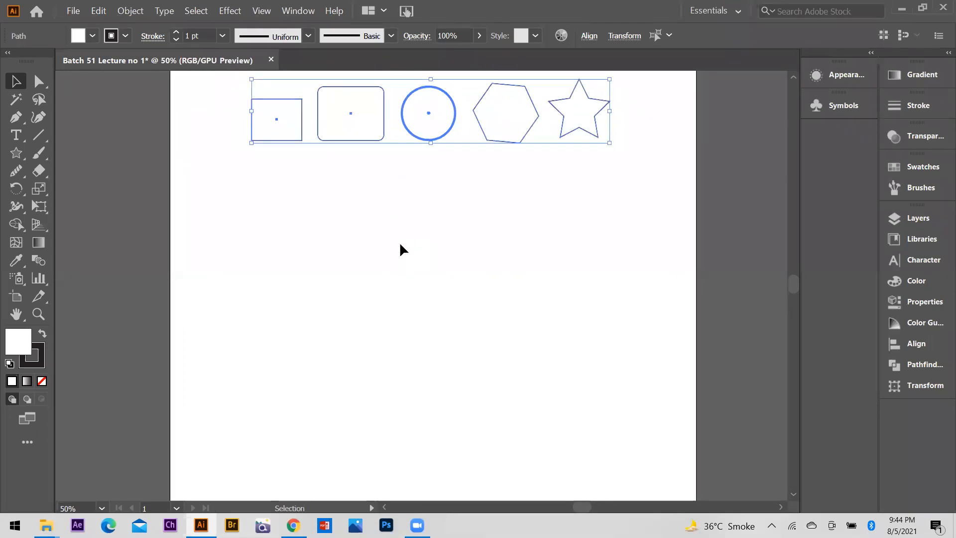
scroll(301, 307, up, 1)
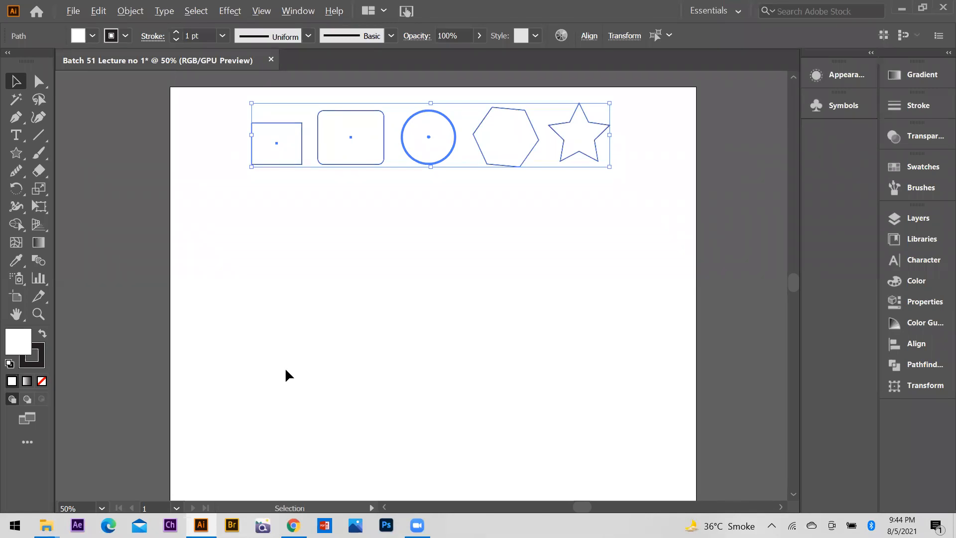
scroll(328, 390, up, 6)
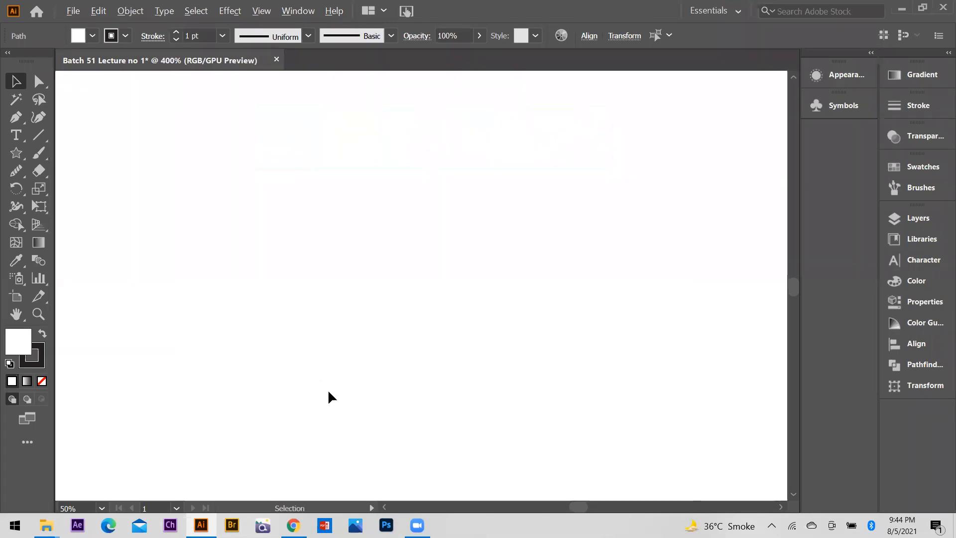
scroll(328, 390, up, 7)
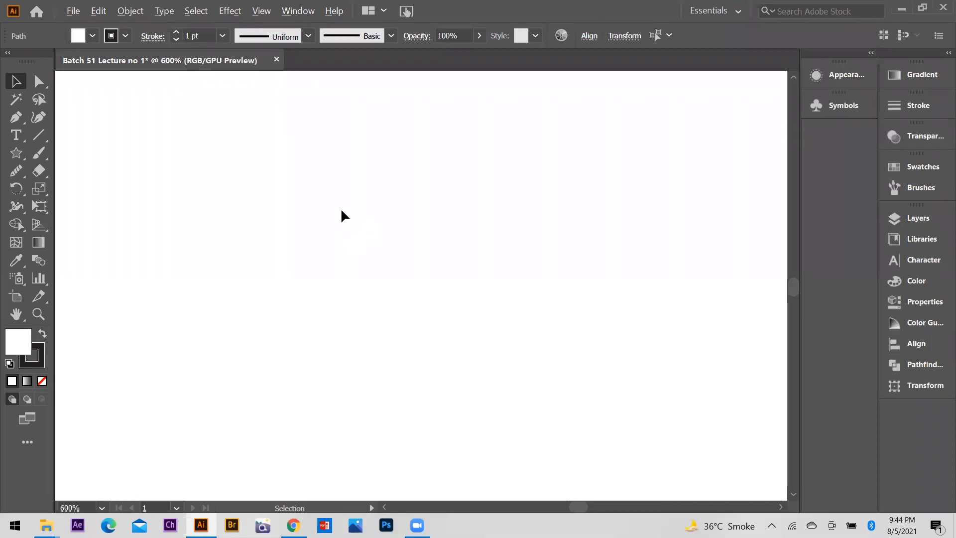
scroll(341, 196, down, 13)
scroll(342, 194, up, 6)
scroll(342, 244, down, 1)
scroll(349, 246, up, 2)
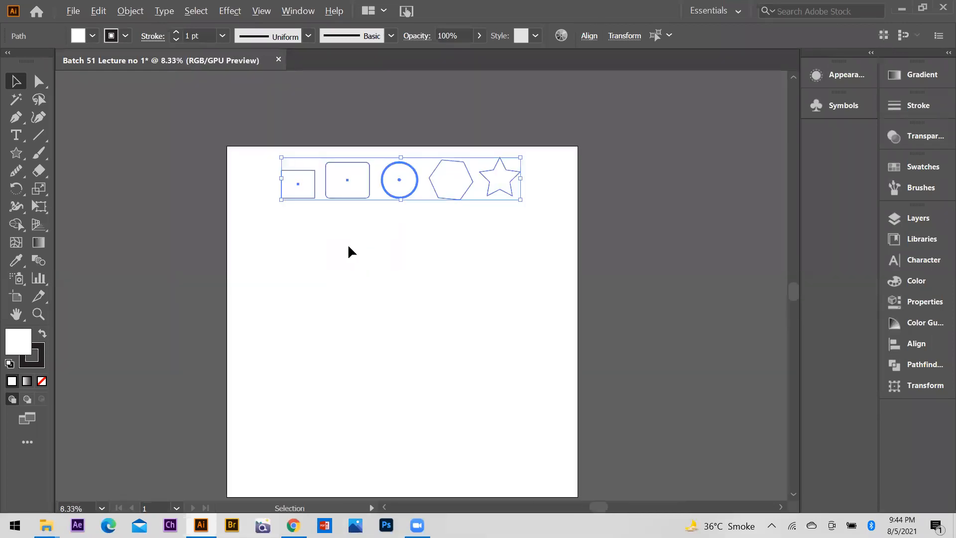
scroll(350, 249, up, 2)
scroll(352, 250, down, 2)
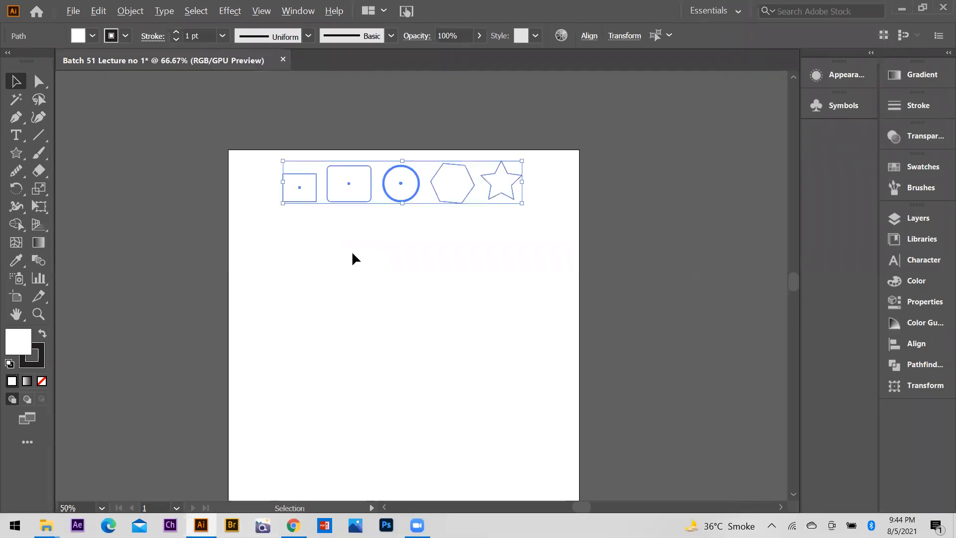
scroll(351, 250, up, 1)
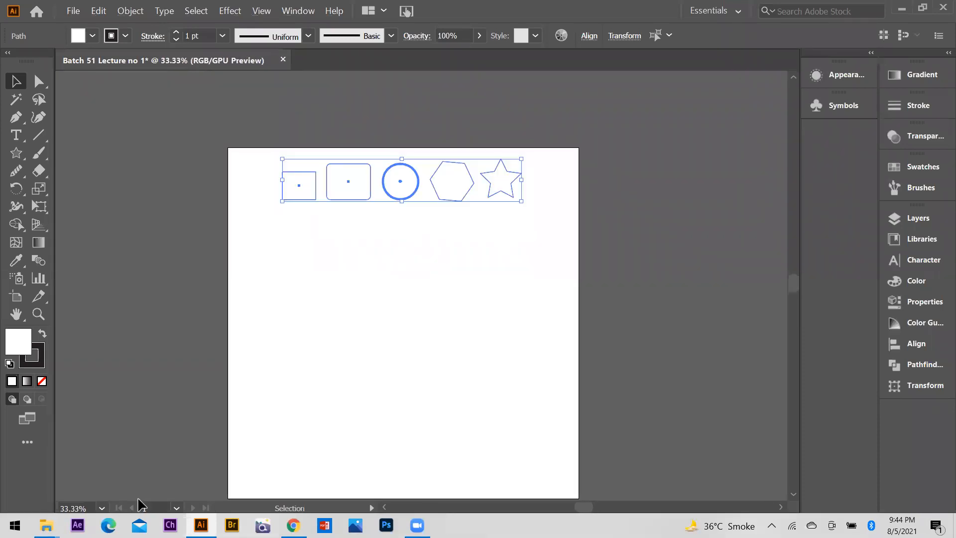
- View the canvas at 64000% and again at 51000% magnification, fitting the artboard in the window after each
click(101, 508)
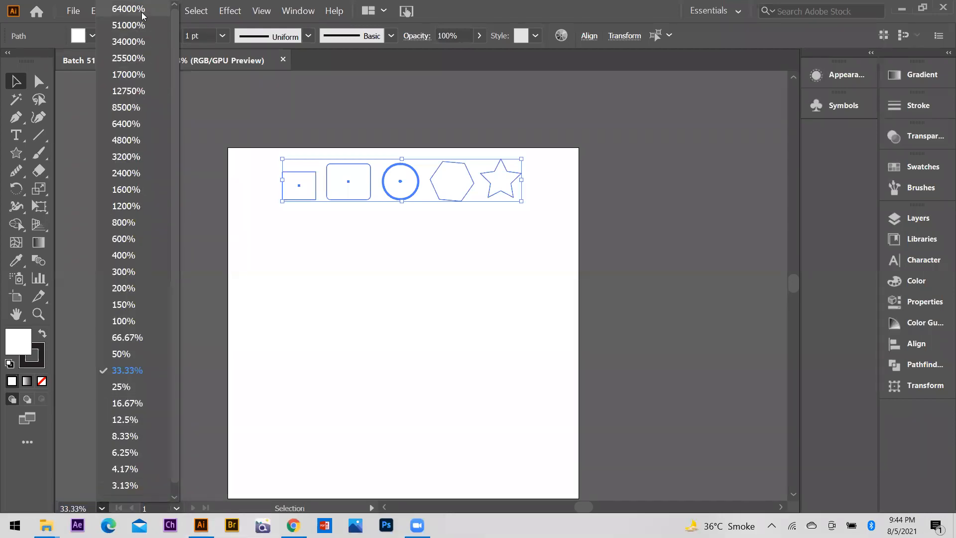
click(128, 8)
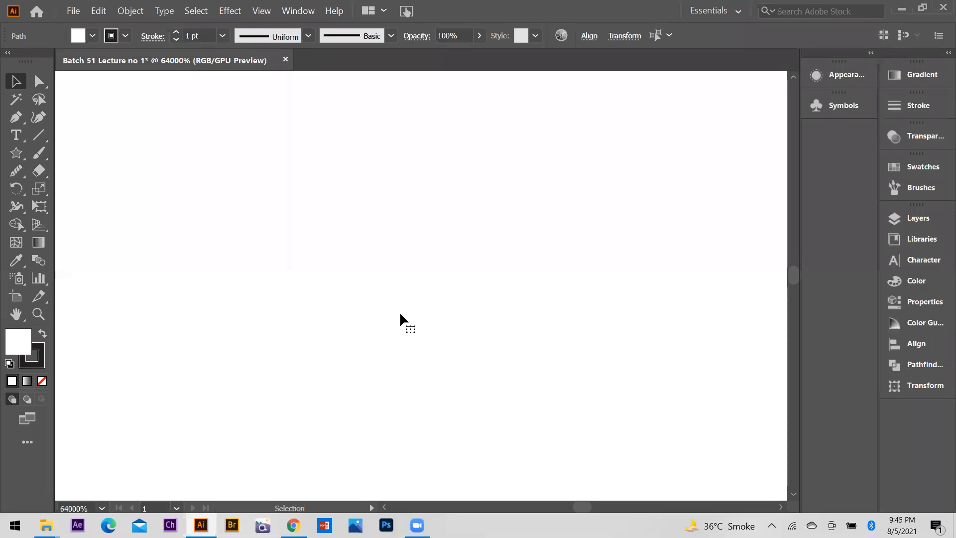
key(ctrl+0)
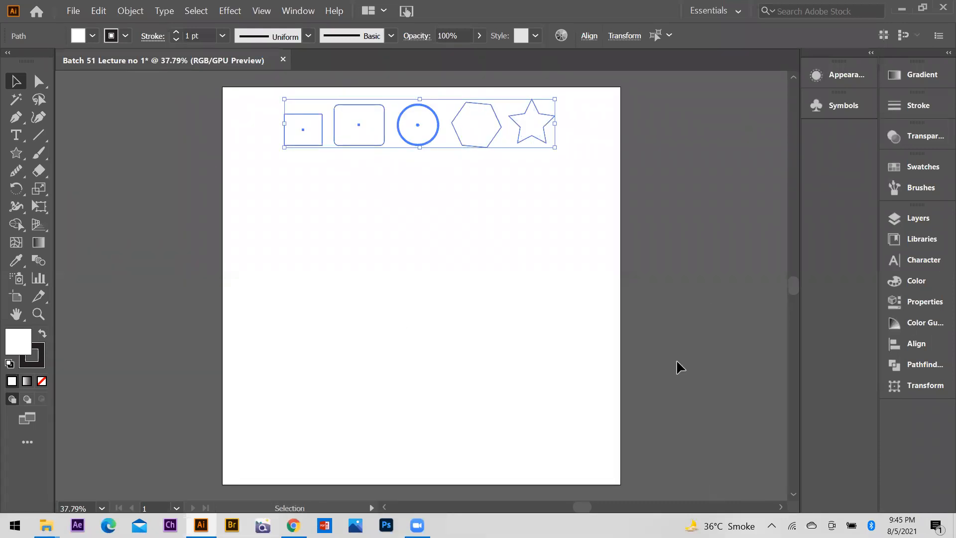
scroll(703, 234, up, 3)
scroll(639, 221, up, 10)
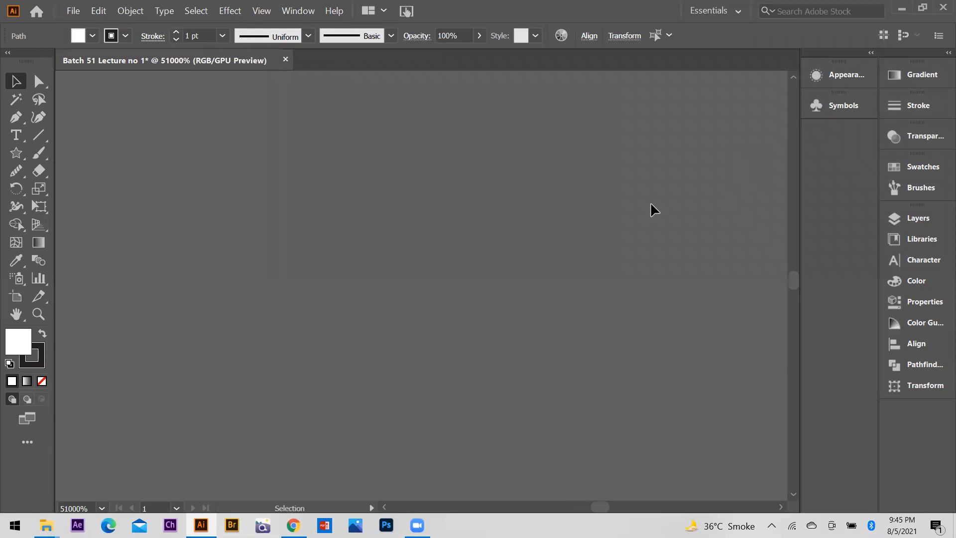
key(ctrl+0)
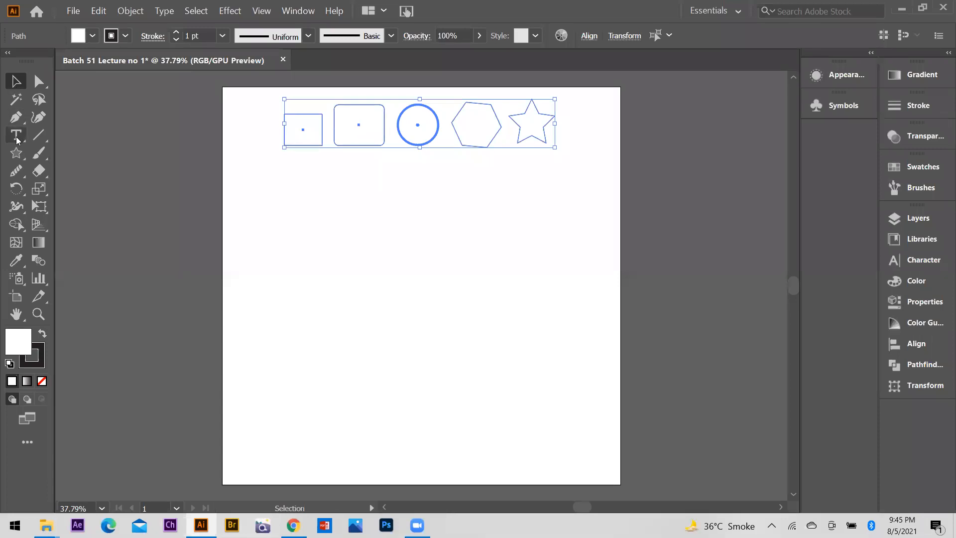
- Draw an upright rectangle, taller than it is wide, below the first rectangle in the row
click(15, 152)
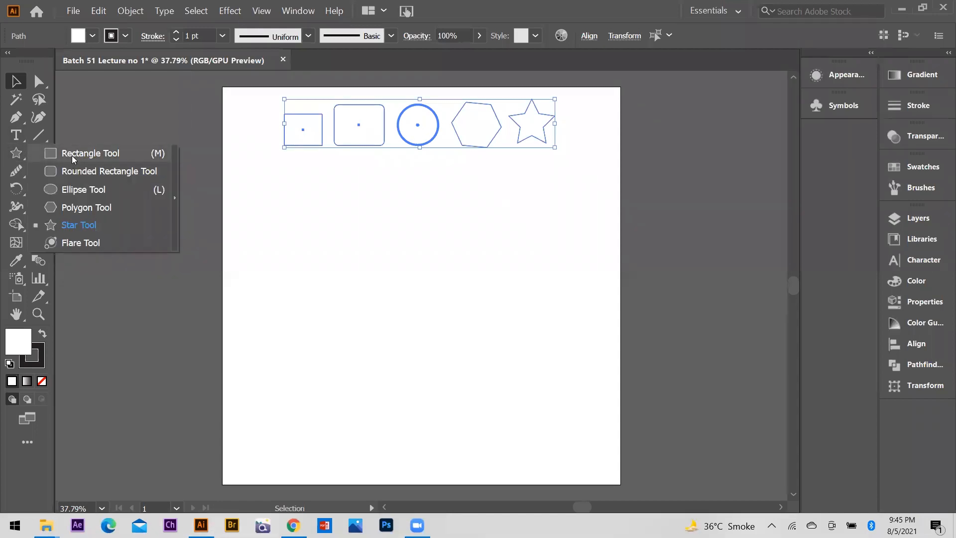
key(m)
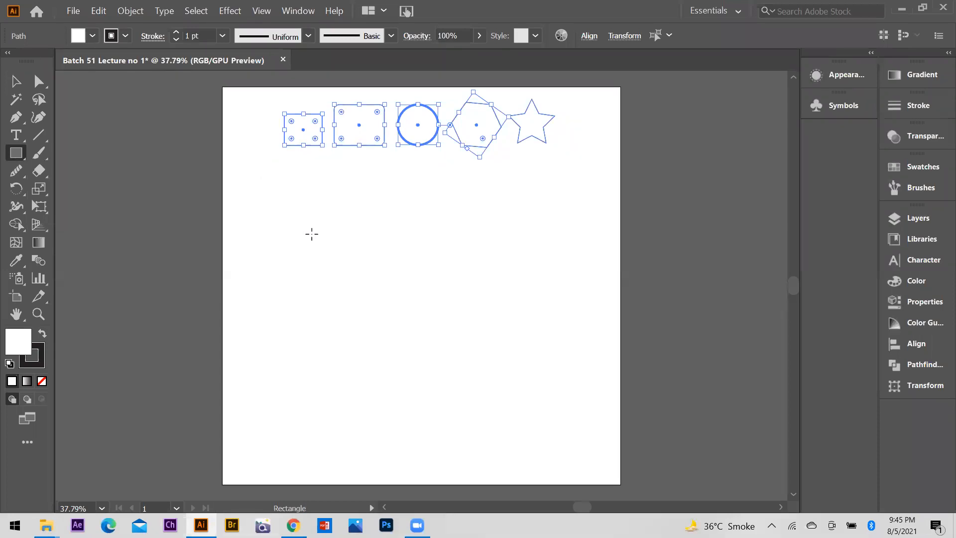
drag(258, 165, 312, 233)
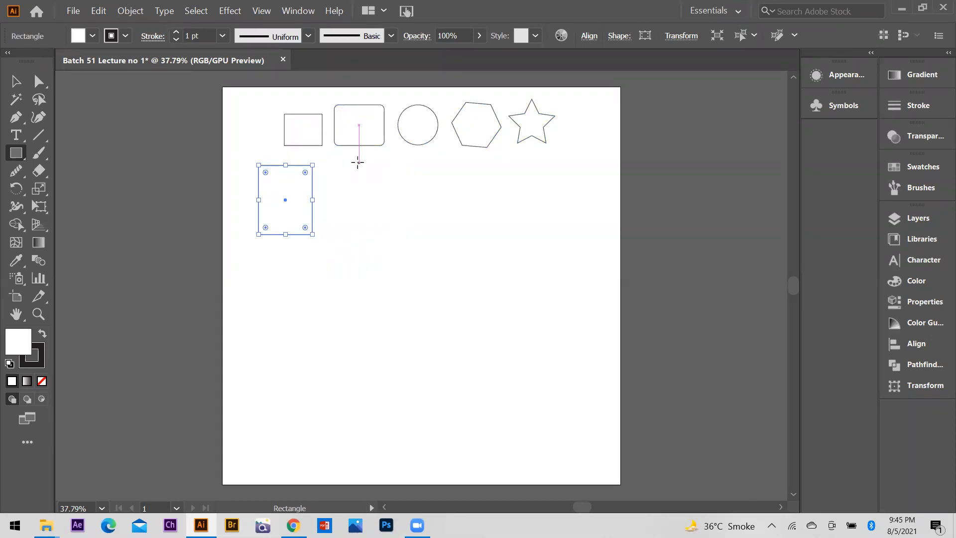
- Draw a square about 159 px on each side below the rounded rectangle and circle, and return to the Selection tool
drag(359, 163, 417, 222)
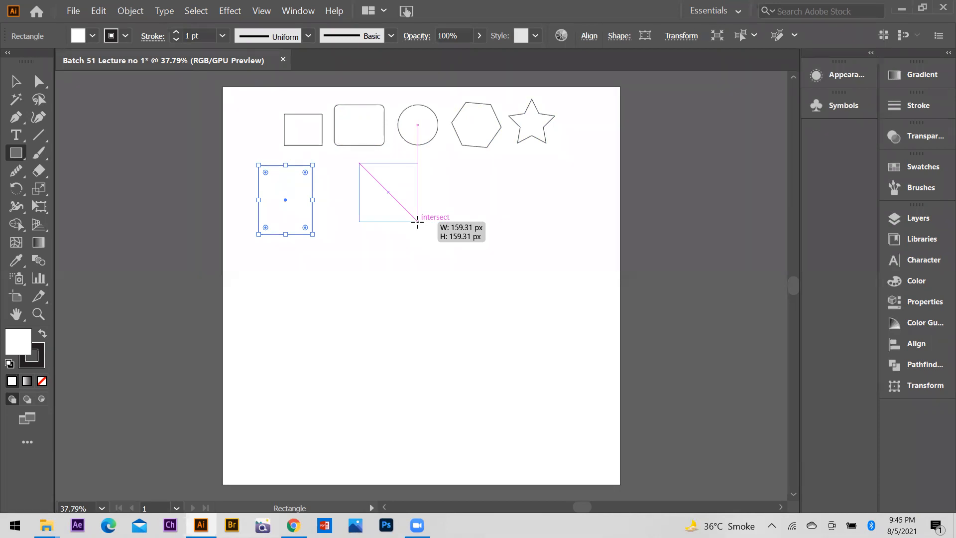
drag(417, 222, 418, 221)
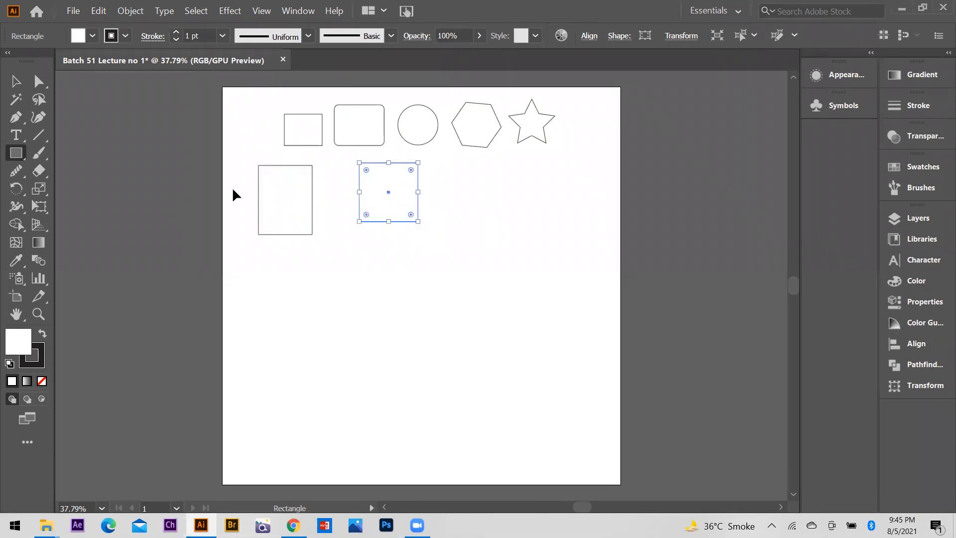
key(v)
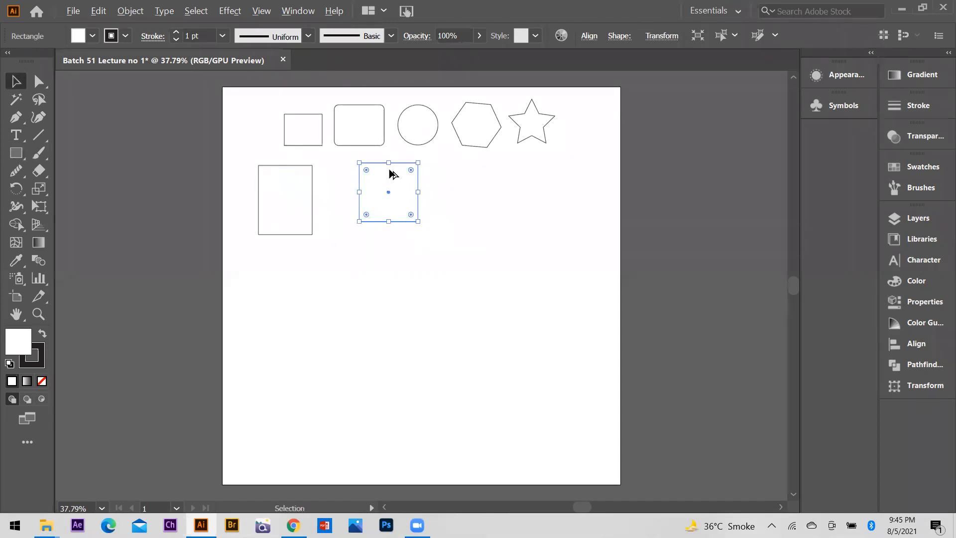
- Resize the square by its upper and right edges, making it shorter and narrower, followed by taller and wider
scroll(392, 175, up, 4)
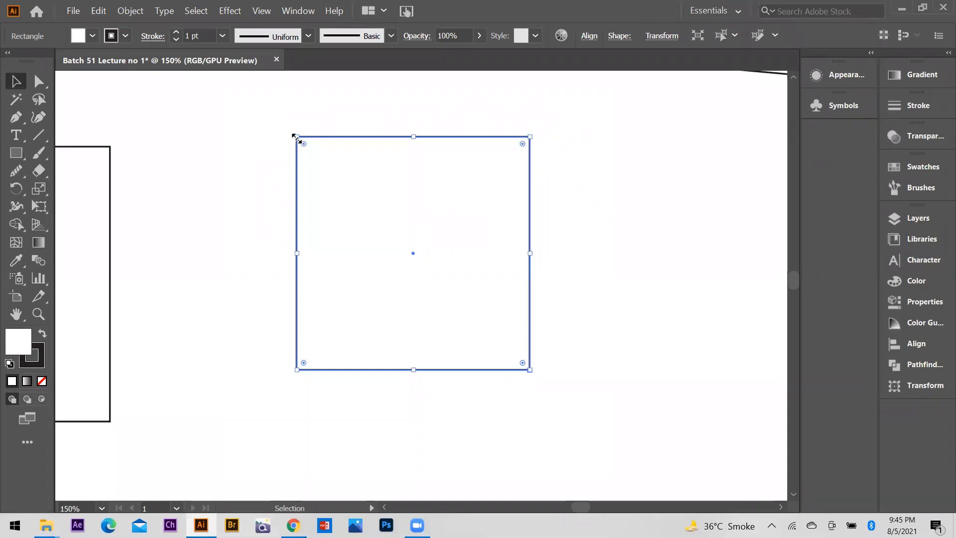
drag(413, 136, 465, 294)
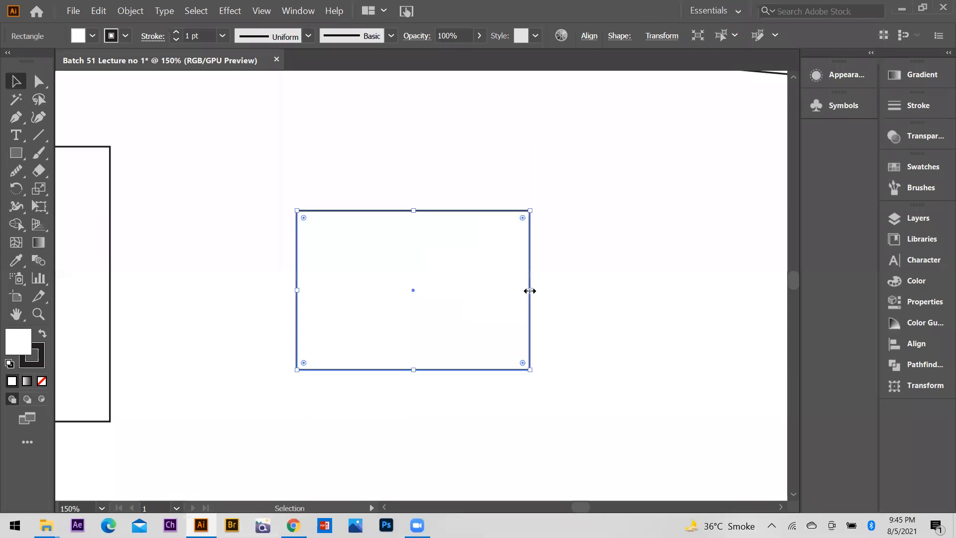
drag(529, 290, 431, 290)
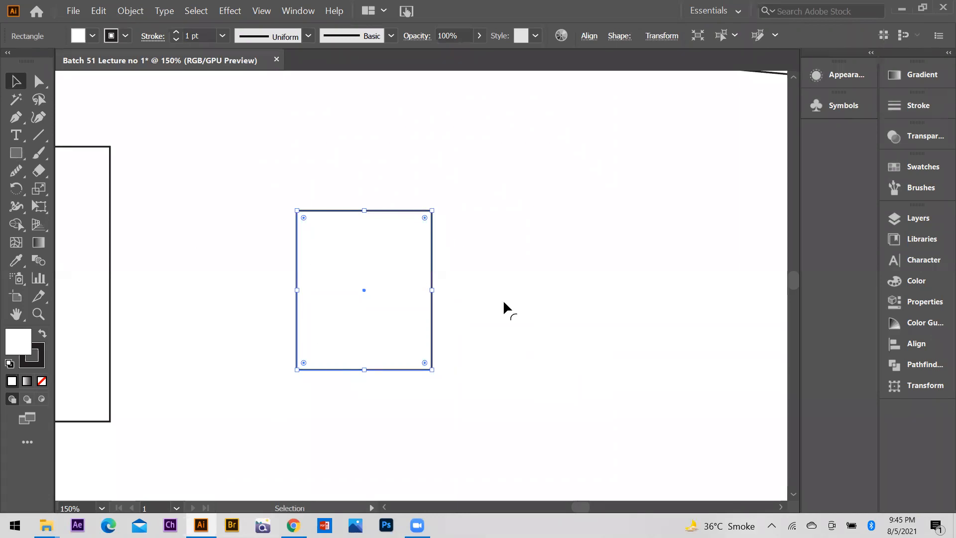
drag(362, 211, 363, 151)
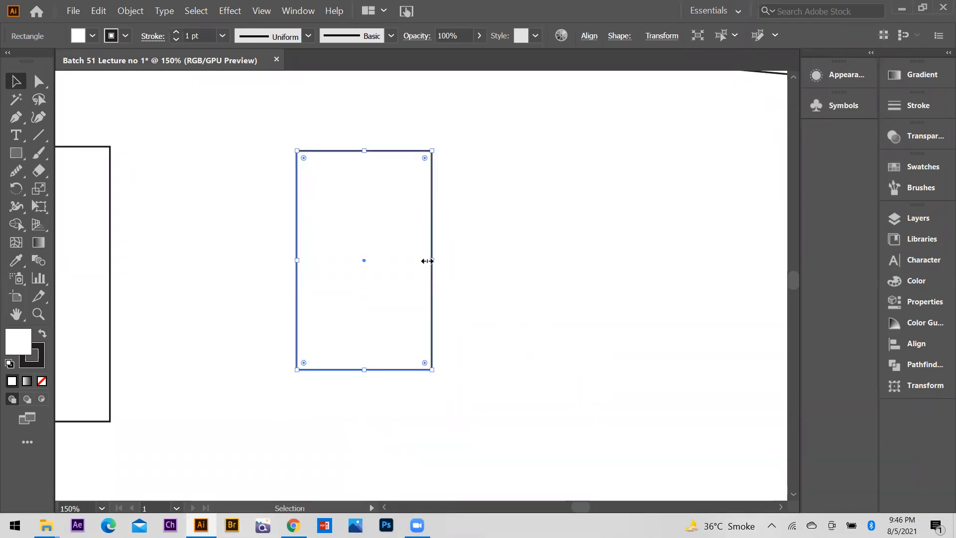
drag(431, 260, 582, 276)
- Delete the upright rectangle and the resized shape below the row, and undo the wide trial rectangle drawn there
scroll(621, 294, down, 3)
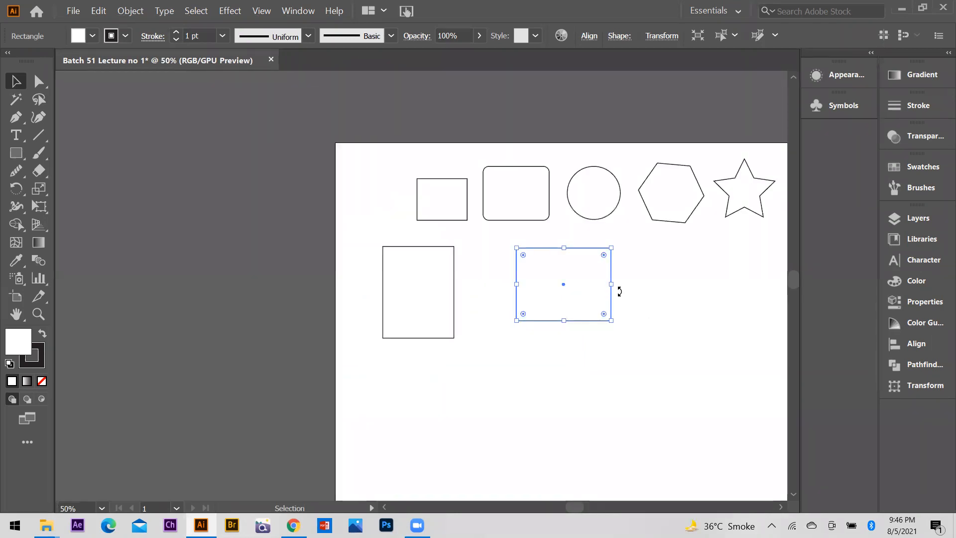
drag(620, 291, 338, 264)
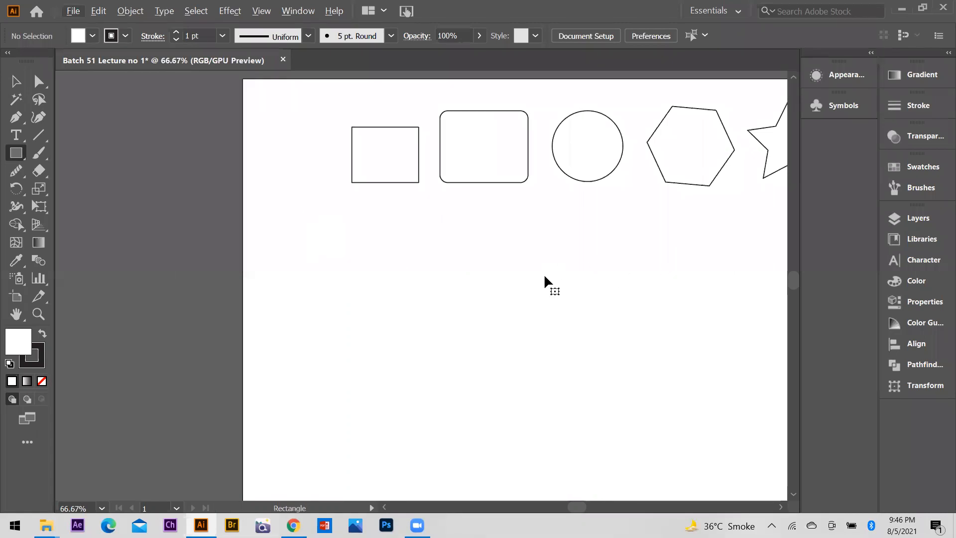
key(ctrl+z)
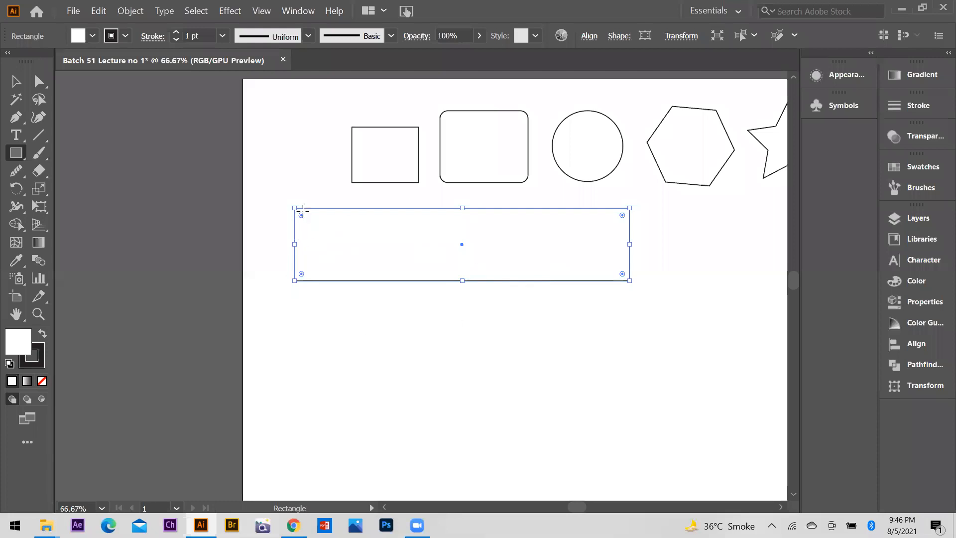
key(ctrl+z)
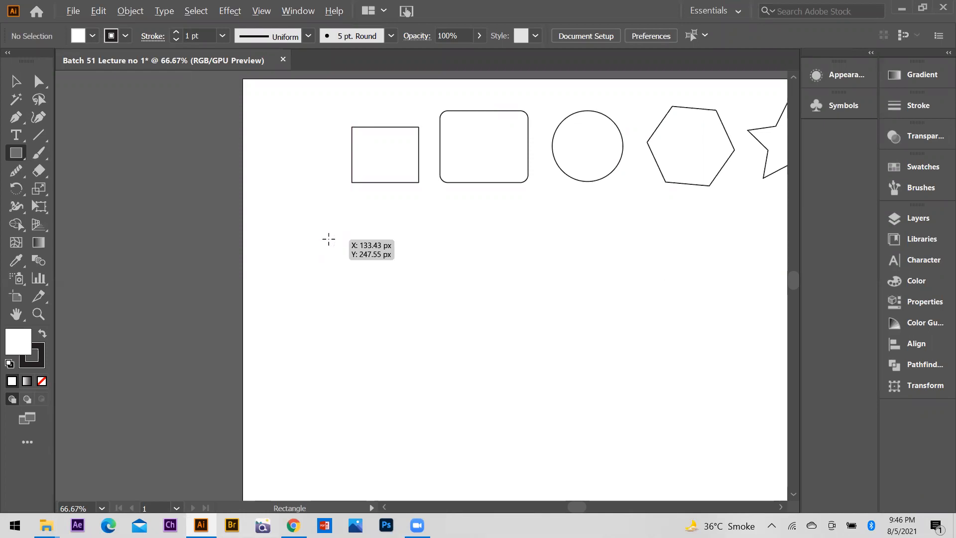
- Draw a square outward from its centre, below the first rectangle in the row
mouse_move(328, 238)
mouse_down()
mouse_move(380, 284)
mouse_move(335, 252)
mouse_move(336, 237)
mouse_up()
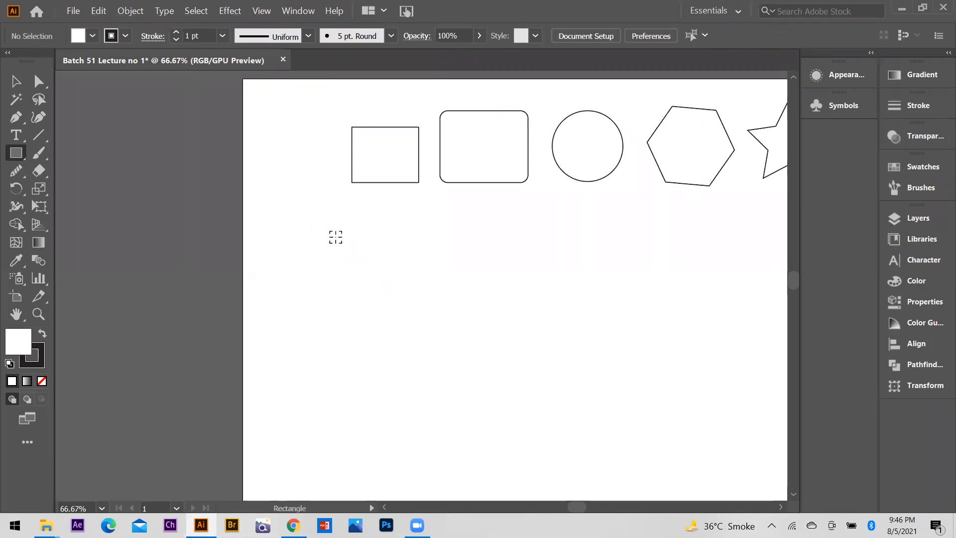
drag(336, 237, 380, 278)
drag(333, 236, 334, 252)
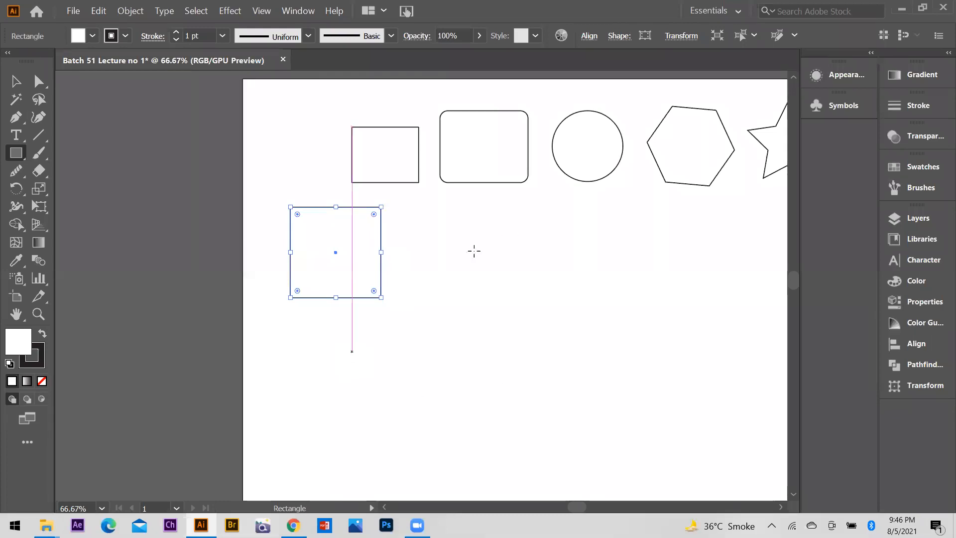
- Practise duplicating the square to its right, first freely and then aligned horizontally with the original, undoing each copy
key(ctrl+=)
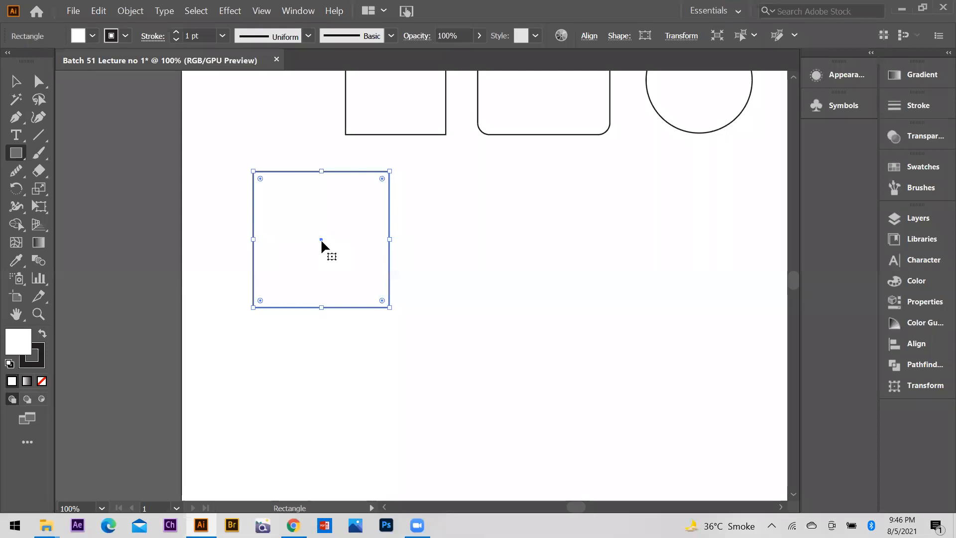
drag(321, 238, 485, 243)
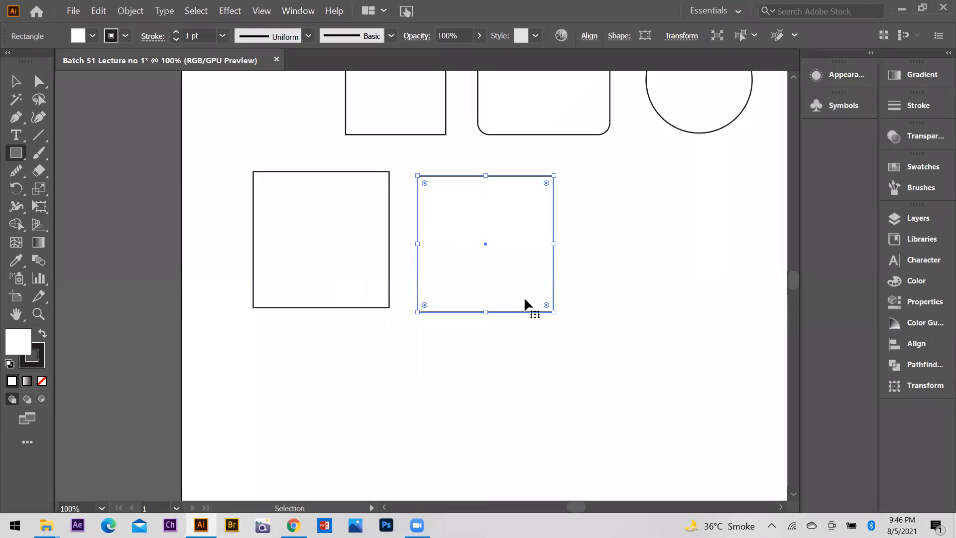
key(ctrl+z)
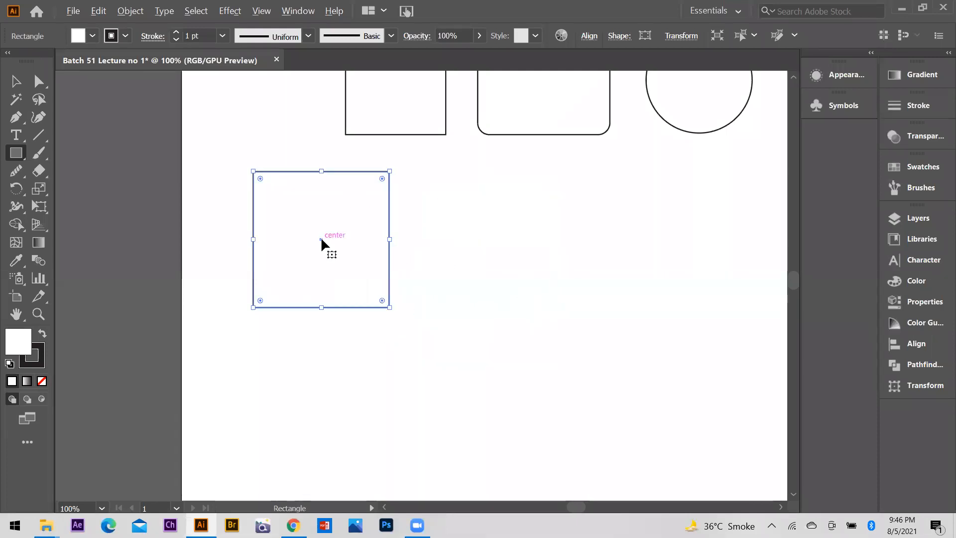
drag(322, 239, 385, 236)
mouse_move(477, 237)
mouse_down()
mouse_move(484, 249)
mouse_move(459, 243)
mouse_move(478, 239)
mouse_up()
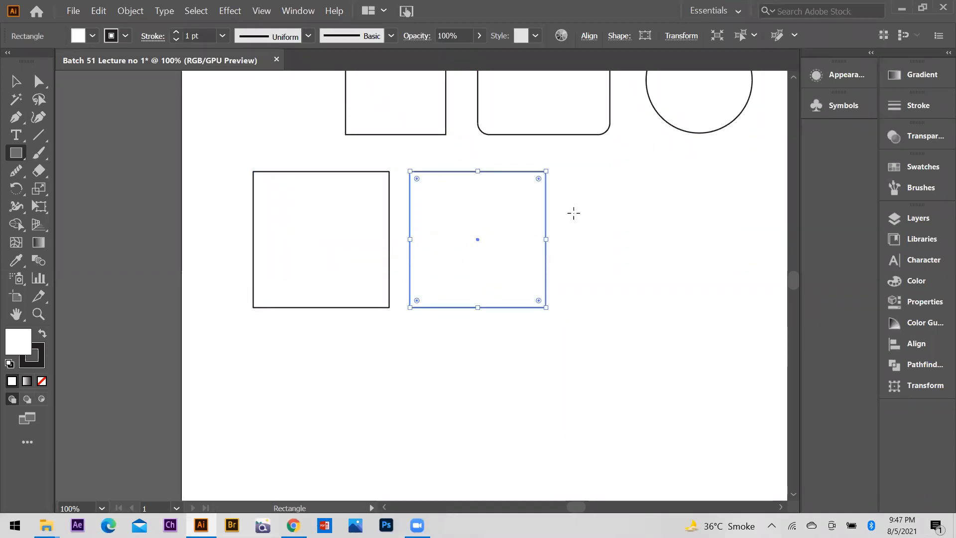
key(ctrl+z)
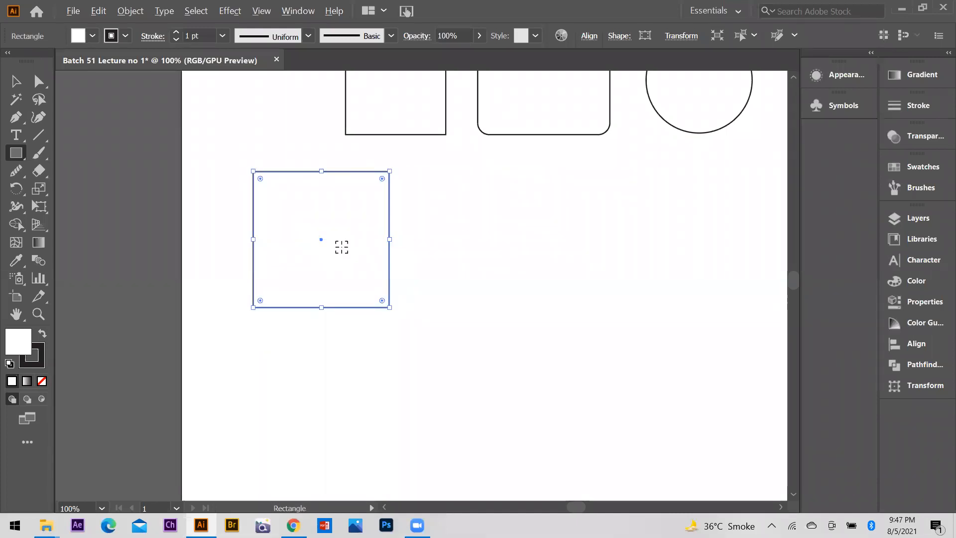
drag(318, 238, 376, 231)
drag(451, 230, 469, 228)
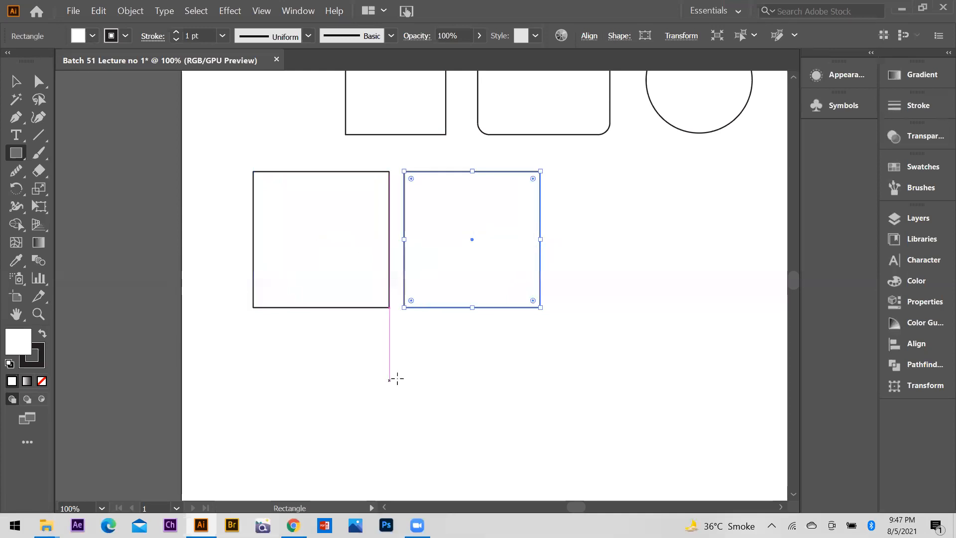
key(ctrl+z)
key(ctrl+z)
- Select and delete the practice square below the row of shapes
click(14, 84)
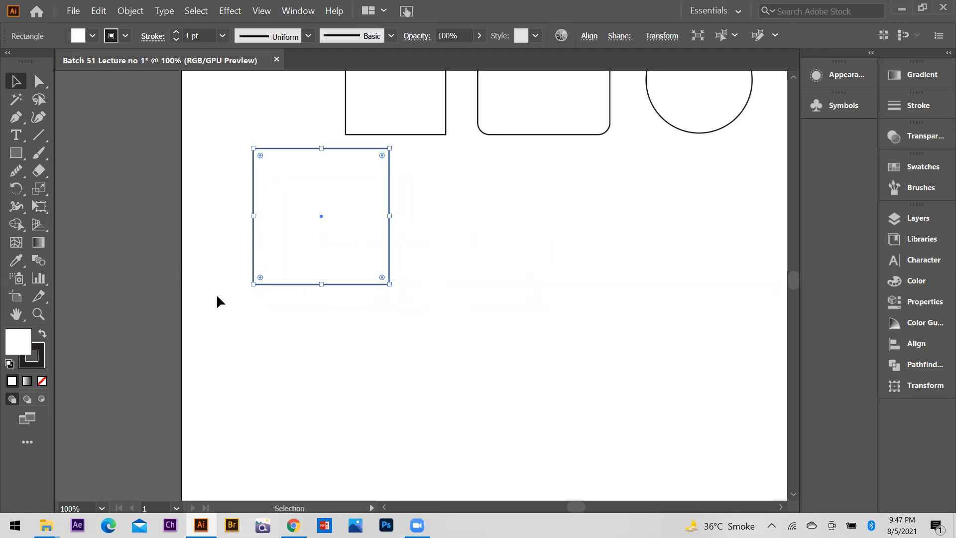
drag(507, 181, 261, 293)
key(Delete)
- Draw a small circle outward from its centre with the Ellipse tool, near the artboard's left edge below the row
click(14, 157)
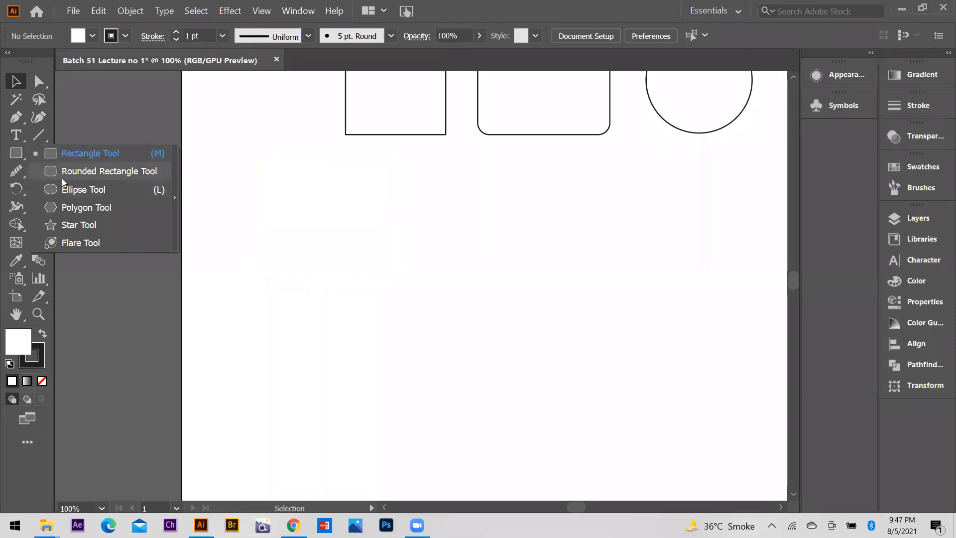
click(65, 192)
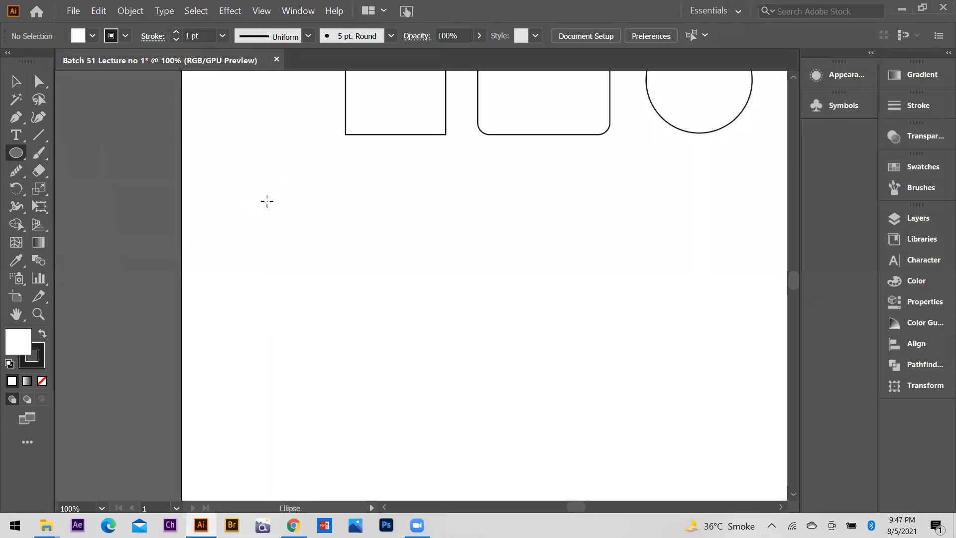
drag(248, 196, 277, 228)
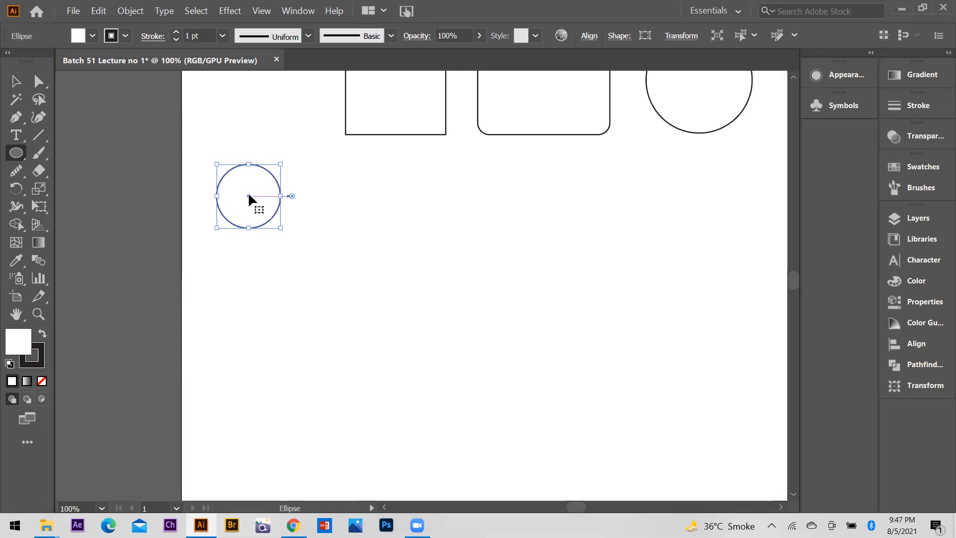
- Duplicate the circle horizontally to its right with a small gap and repeat the transformation to form a row of nine circles
drag(248, 194, 318, 194)
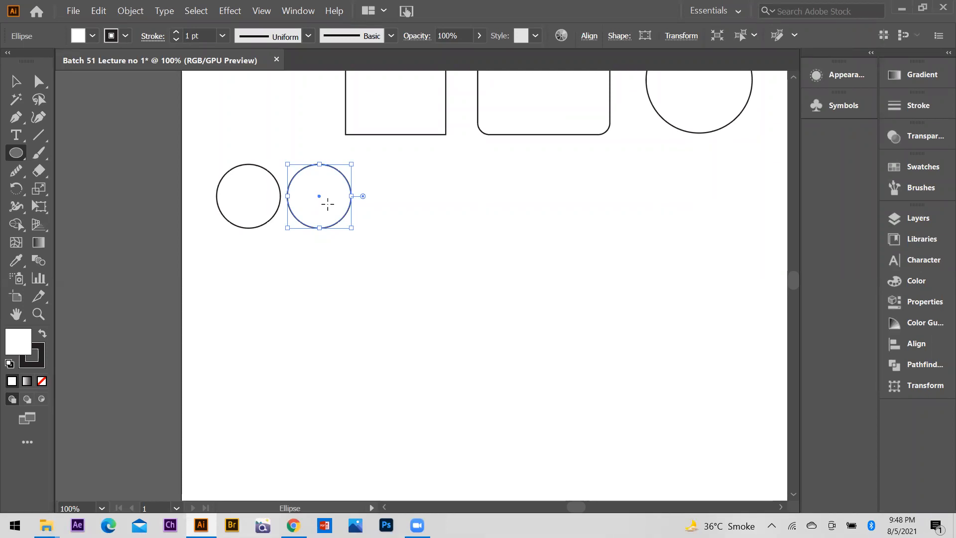
key(ctrl+d)
key(ctrl+d)
key(ctrl+d)
key(ctrl+d)
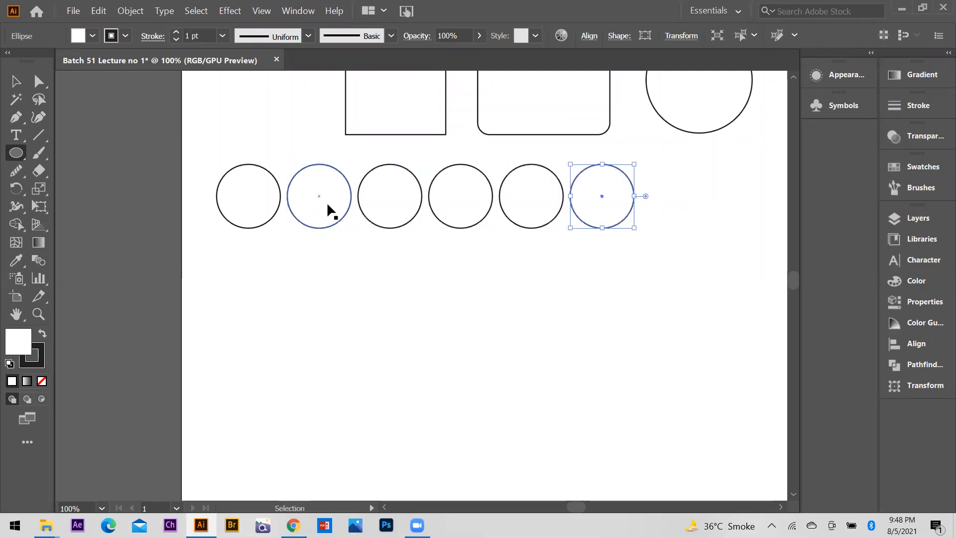
key(ctrl+d)
key(ctrl+d)
key(ctrl+minus)
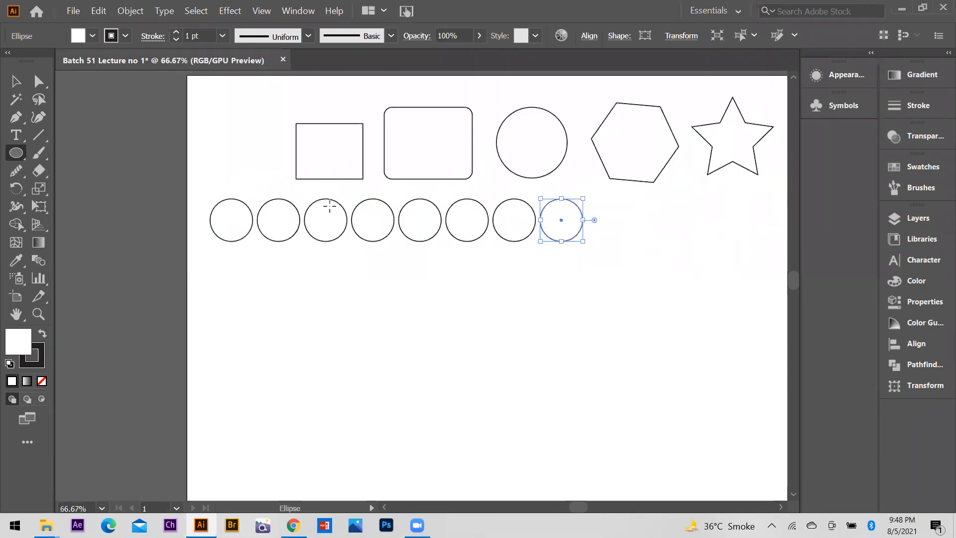
key(ctrl+d)
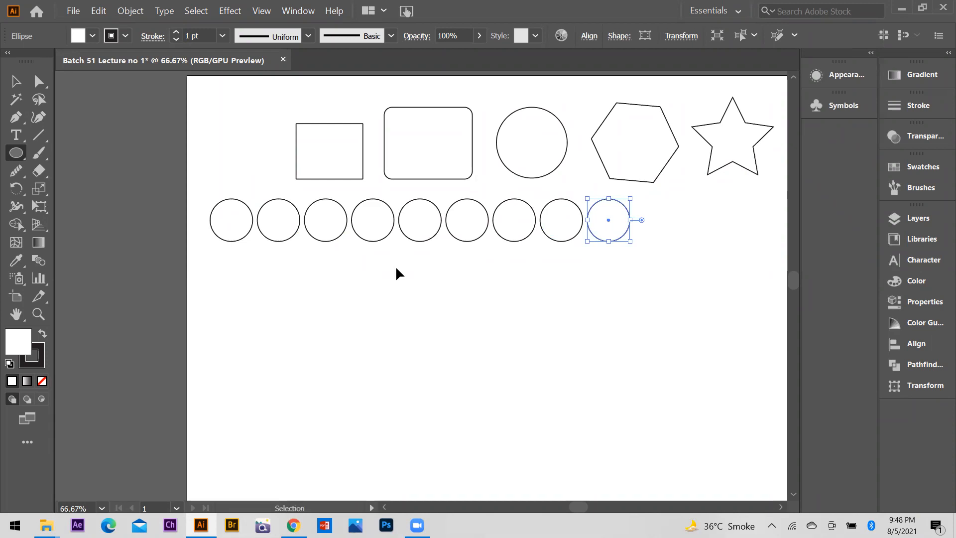
- Undo the last five circle copies and repeat the duplication until the row holds nine circles again
key(ctrl+z)
key(ctrl+z)
key(ctrl+z)
key(ctrl+z)
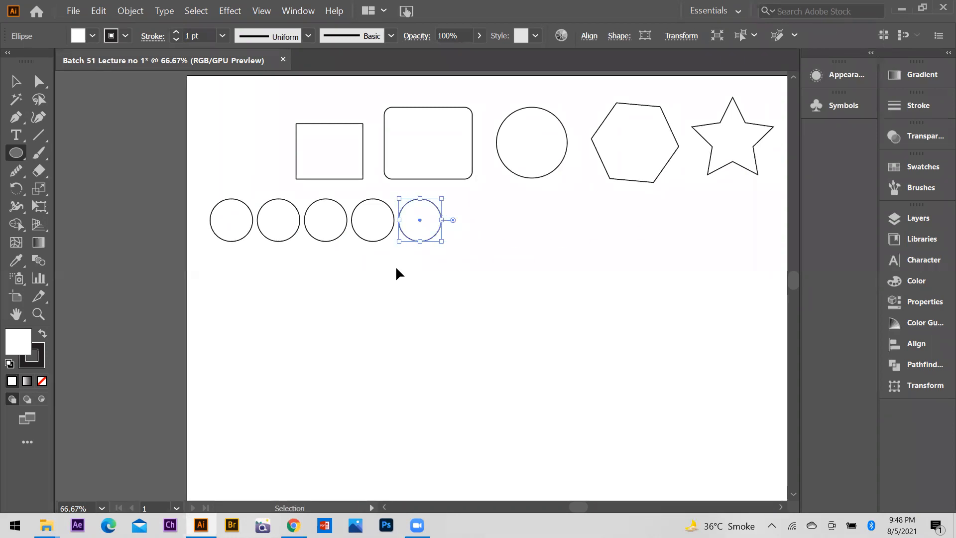
key(ctrl+z)
key(ctrl+d)
key(ctrl+d)
key(ctrl+d)
key(ctrl+d)
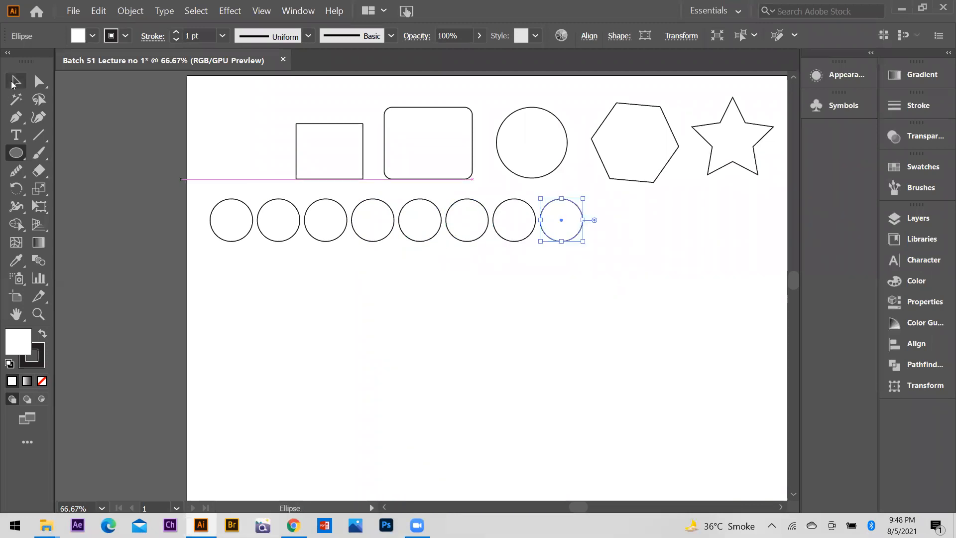
key(ctrl+d)
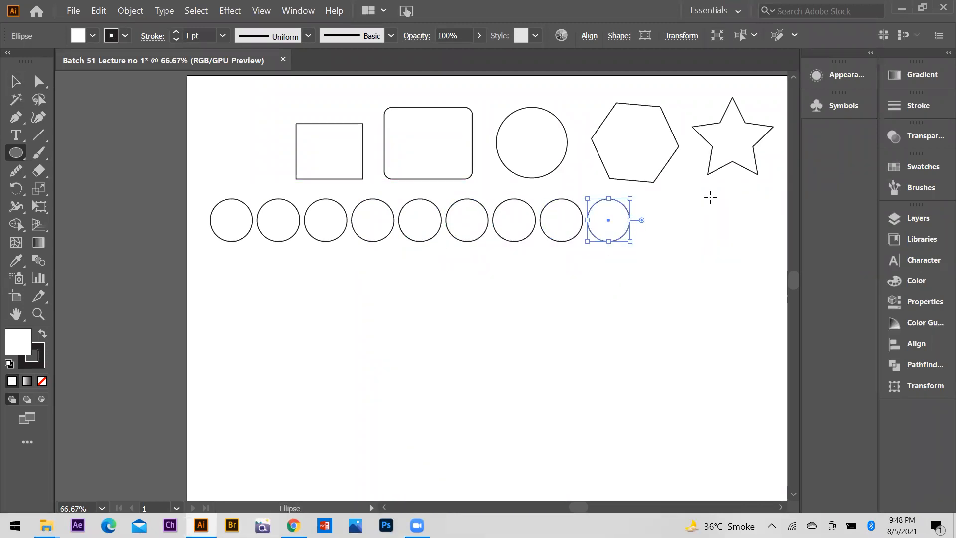
- Select all nine circles and place a copy of the row just below, staggered about half a circle to the left
click(15, 83)
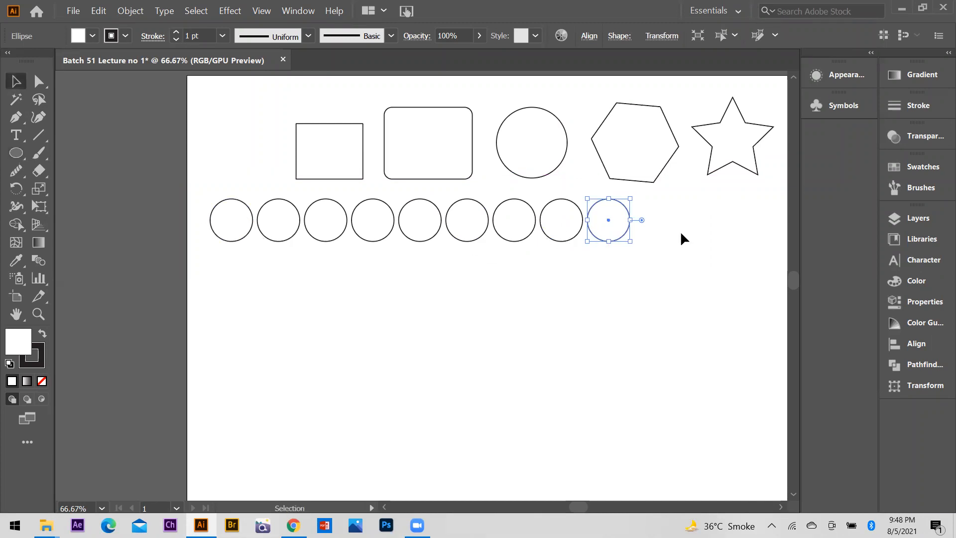
click(612, 219)
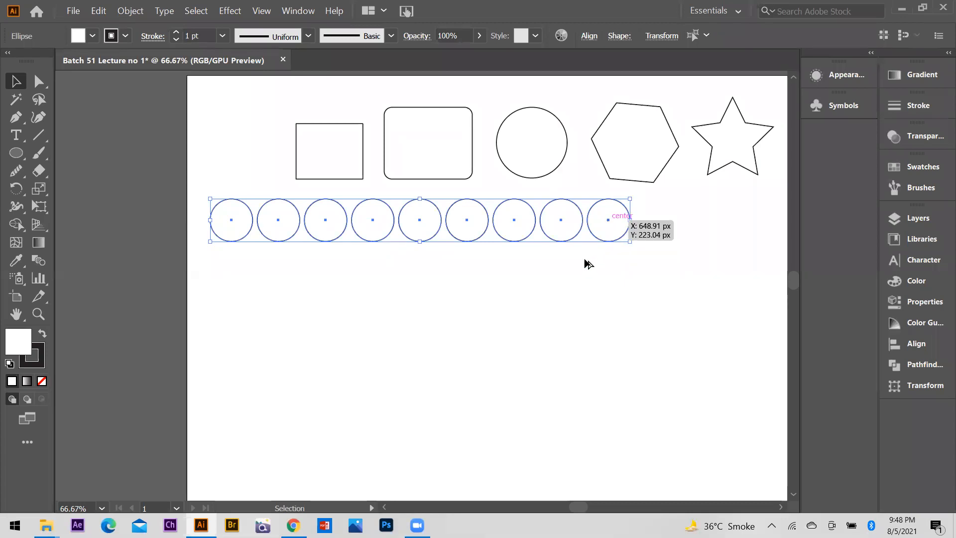
drag(610, 222, 586, 263)
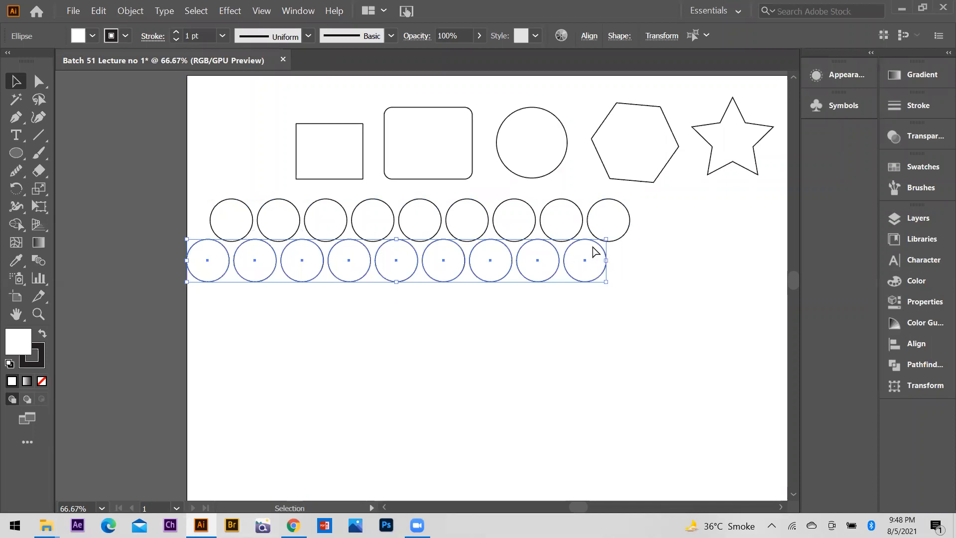
key(ctrl+z)
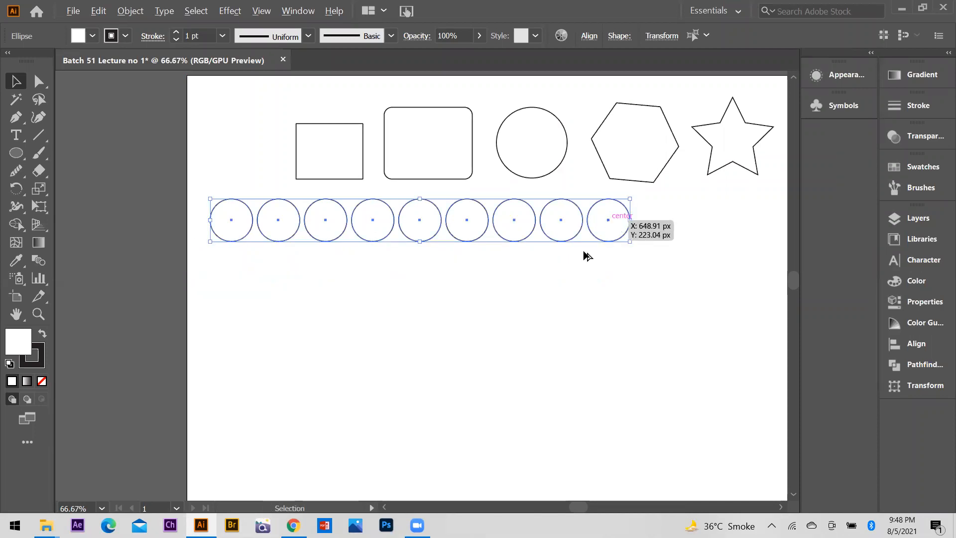
drag(466, 219, 440, 262)
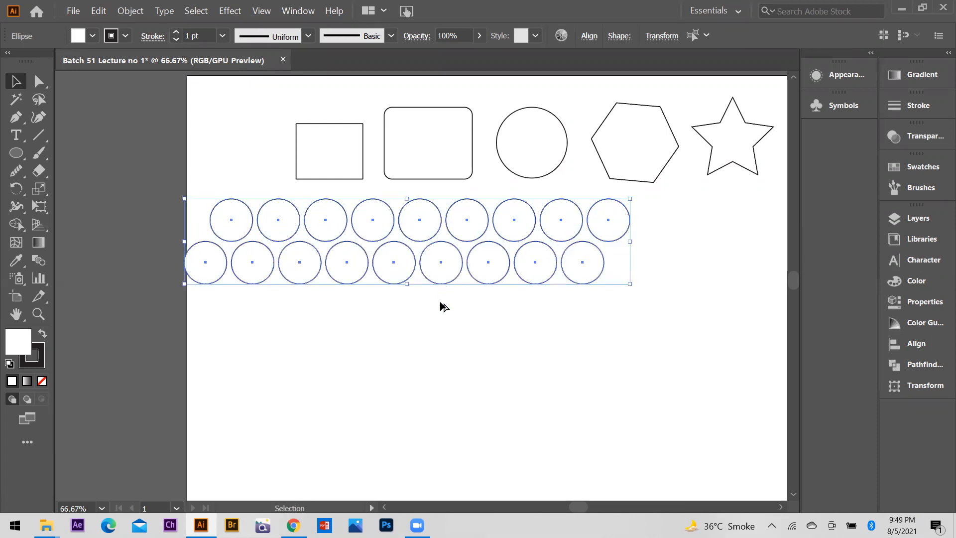
- Duplicate the two staggered rows straight down and repeat the transformation once to build six rows of circles
drag(440, 261, 437, 349)
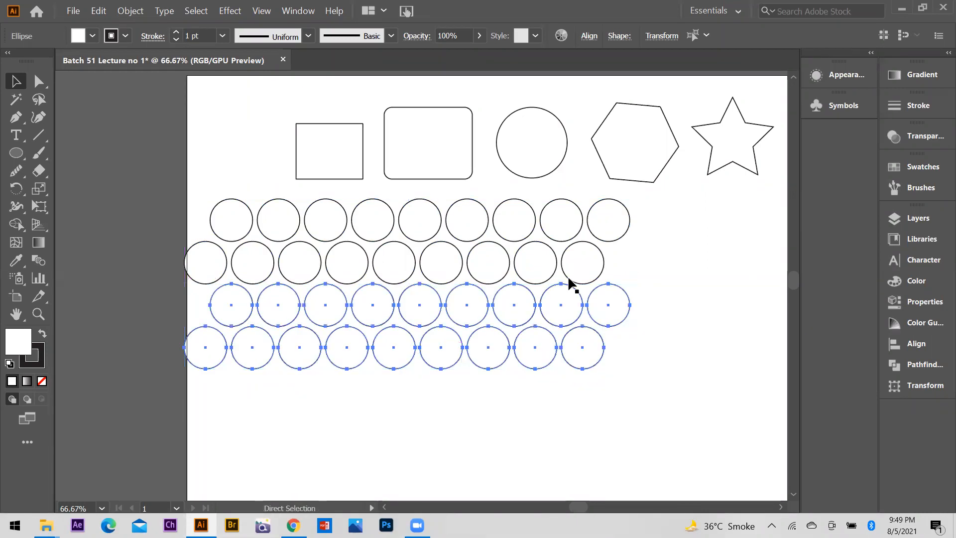
key(ctrl+d)
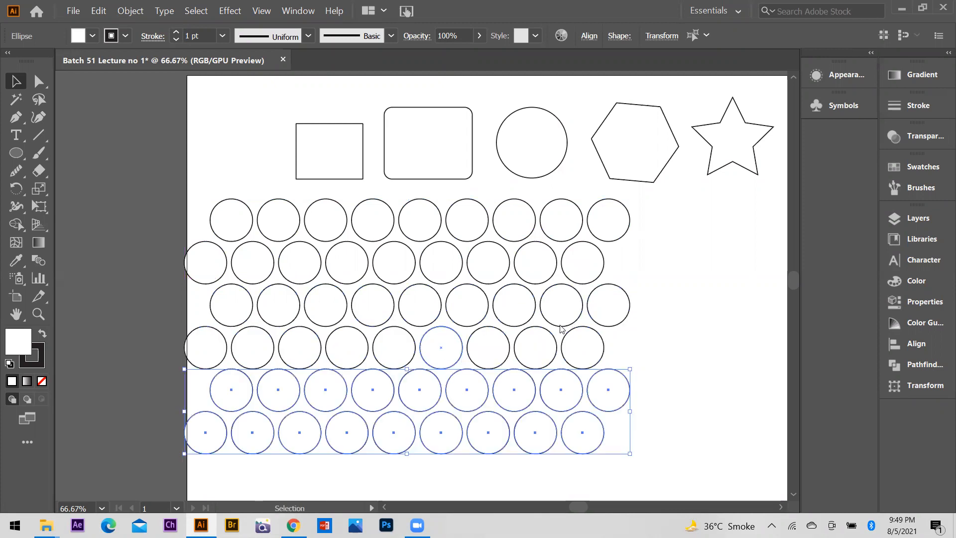
key(ctrl+minus)
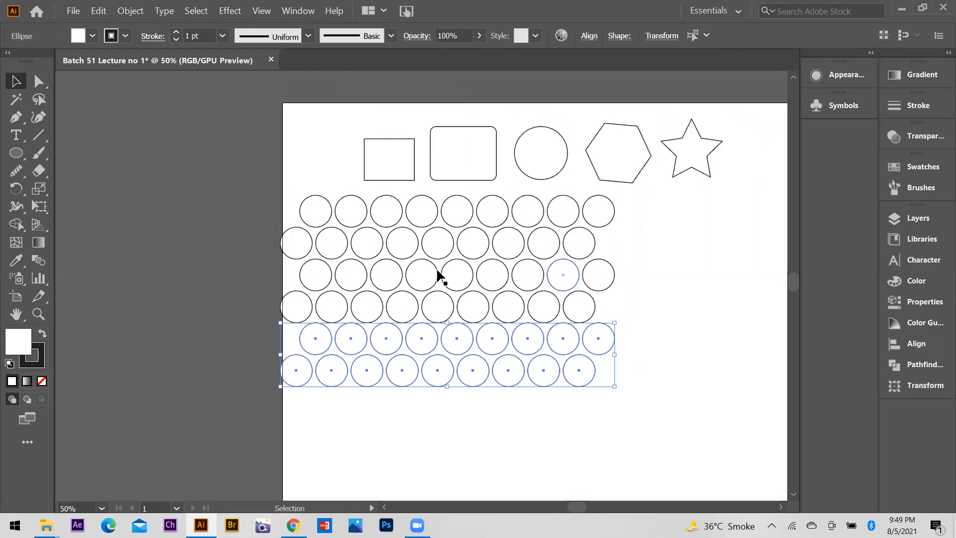
- Shrink the eight-row staggered circle pattern and move it near the artboard's left edge, below the basic shapes
scroll(443, 284, down, 1)
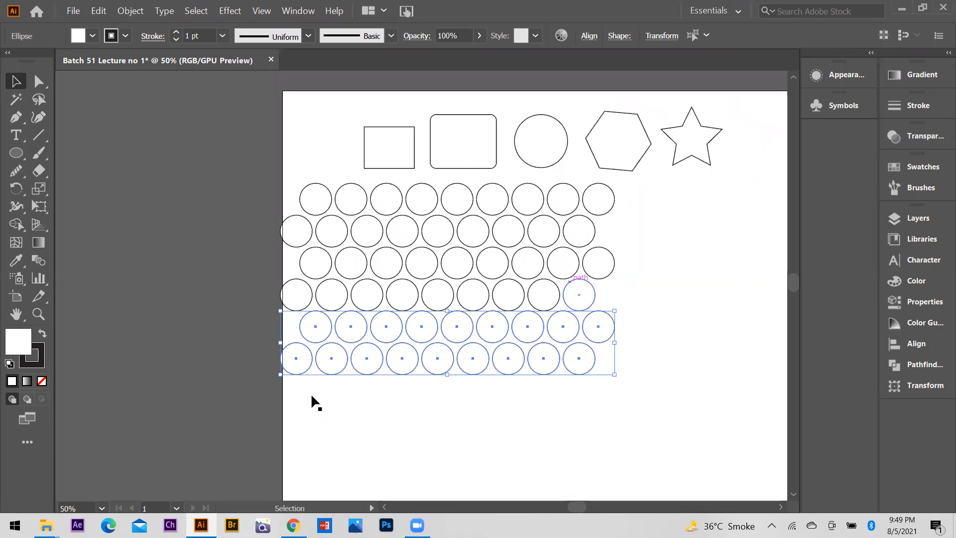
key(ctrl+s)
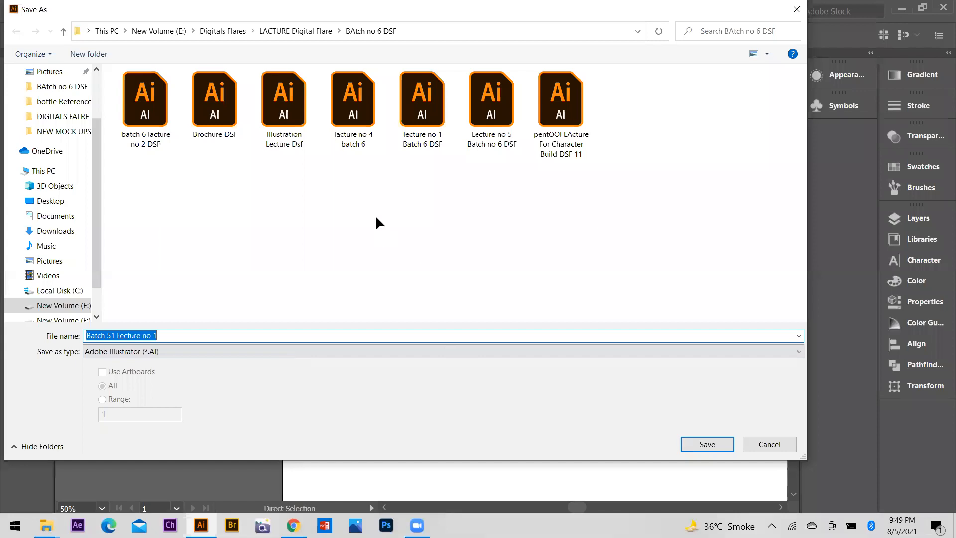
key(Escape)
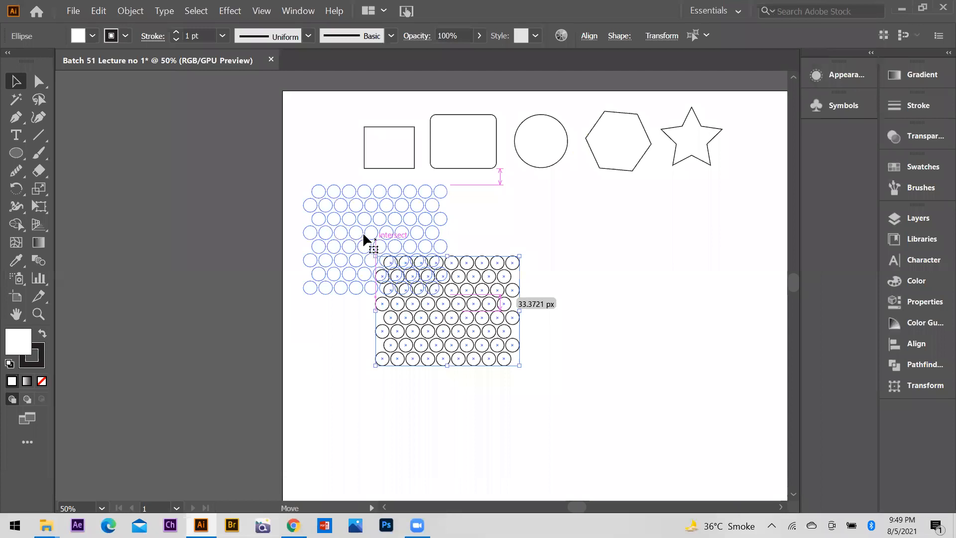
drag(362, 228, 326, 238)
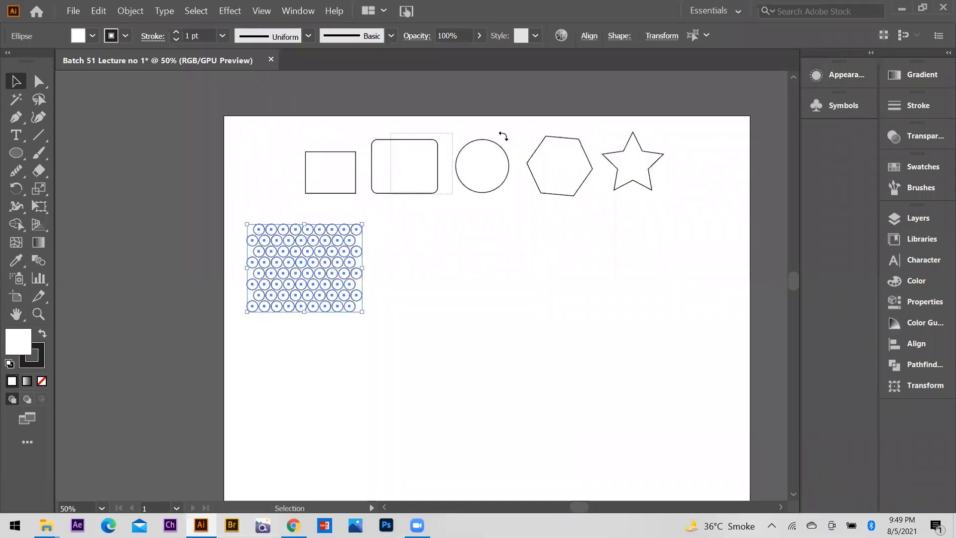
- Resize the rounded rectangle, circle, hexagon and star to roughly match the square, and arrange all five as a centred row near the artboard's top
drag(511, 140, 490, 151)
click(512, 130)
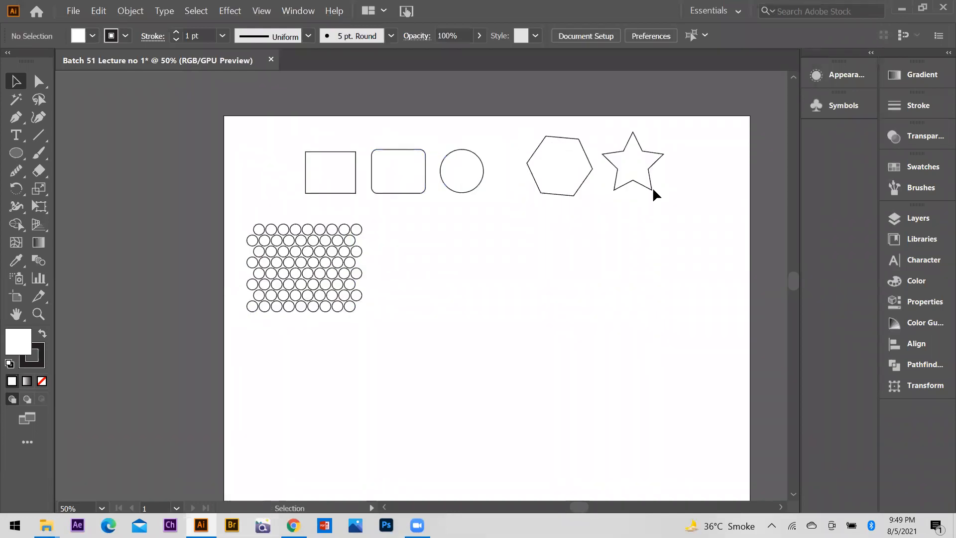
drag(568, 160, 513, 132)
drag(619, 179, 570, 165)
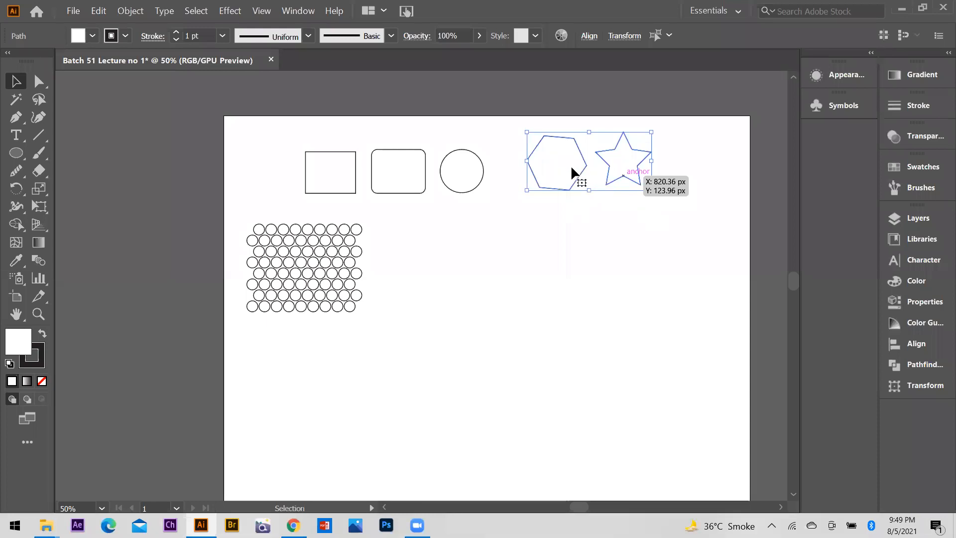
drag(645, 196, 666, 202)
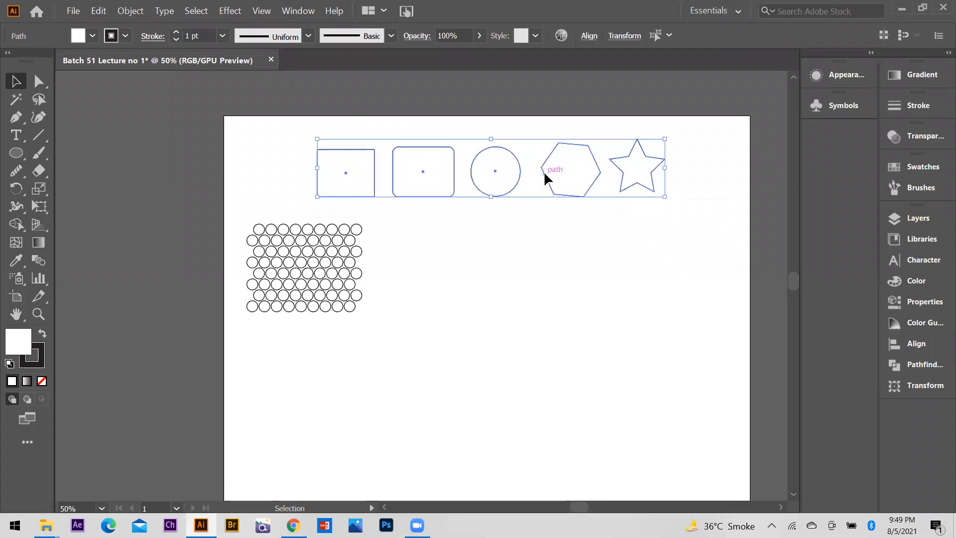
drag(544, 169, 544, 164)
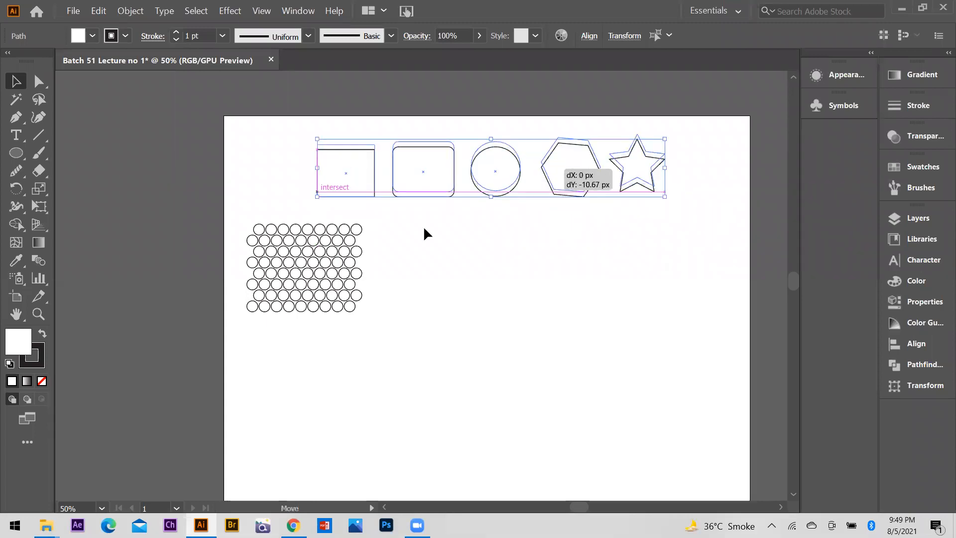
- Add the label "Basic Shapes" at 24 pt and centre it just beneath the row of five shapes
click(16, 135)
click(508, 247)
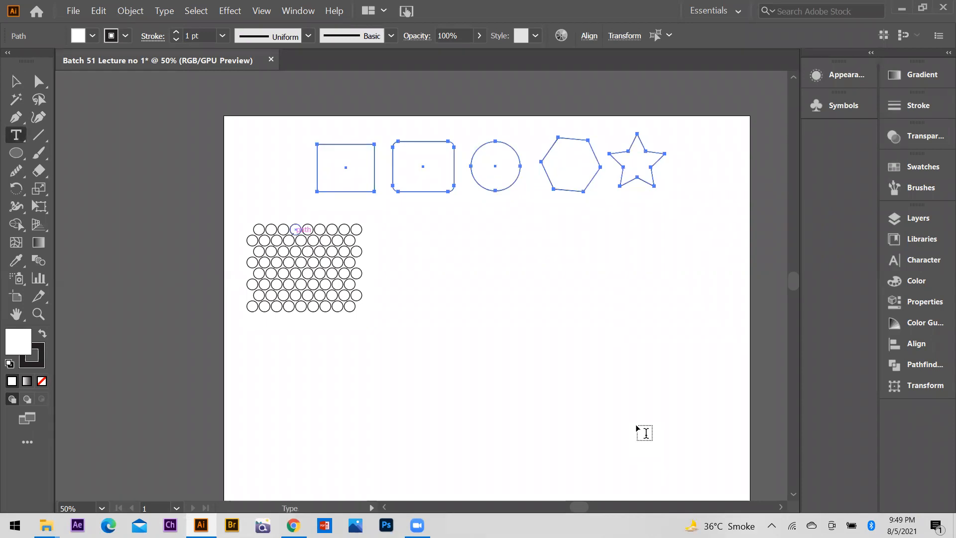
text(Basic)
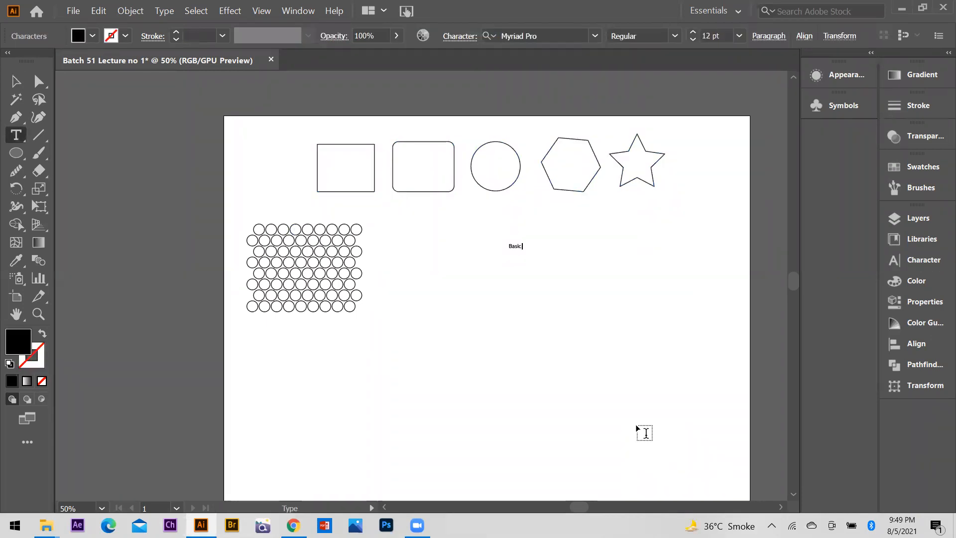
text( Shapes)
drag(510, 245, 540, 246)
click(738, 36)
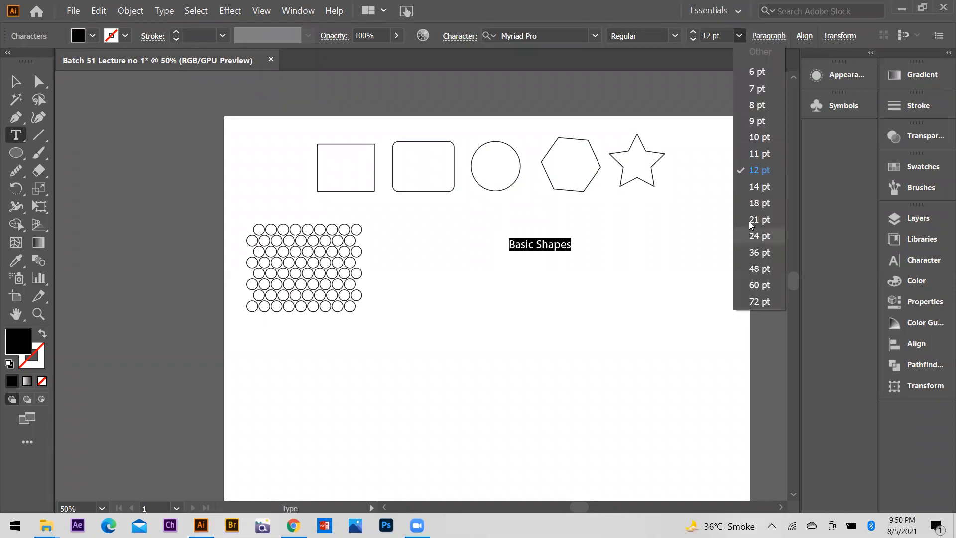
click(757, 237)
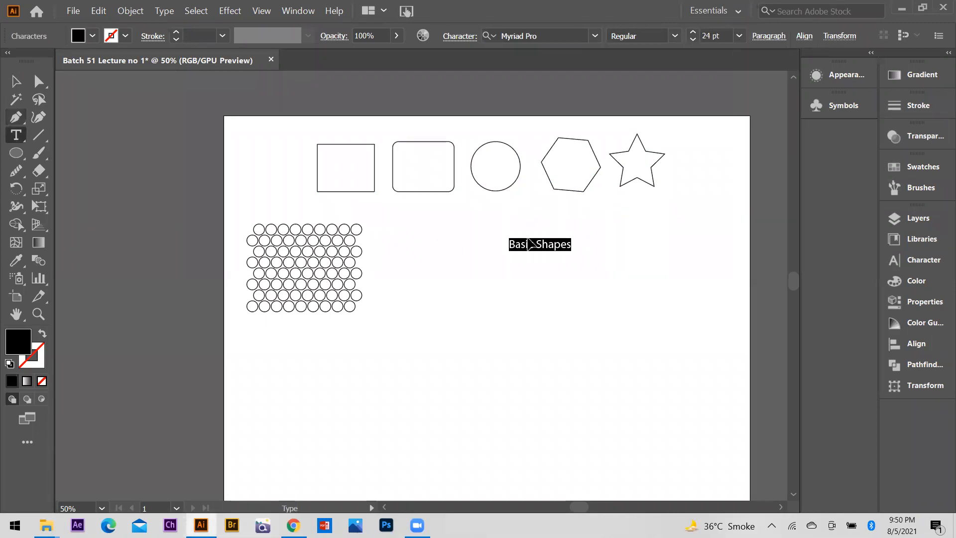
key(Escape)
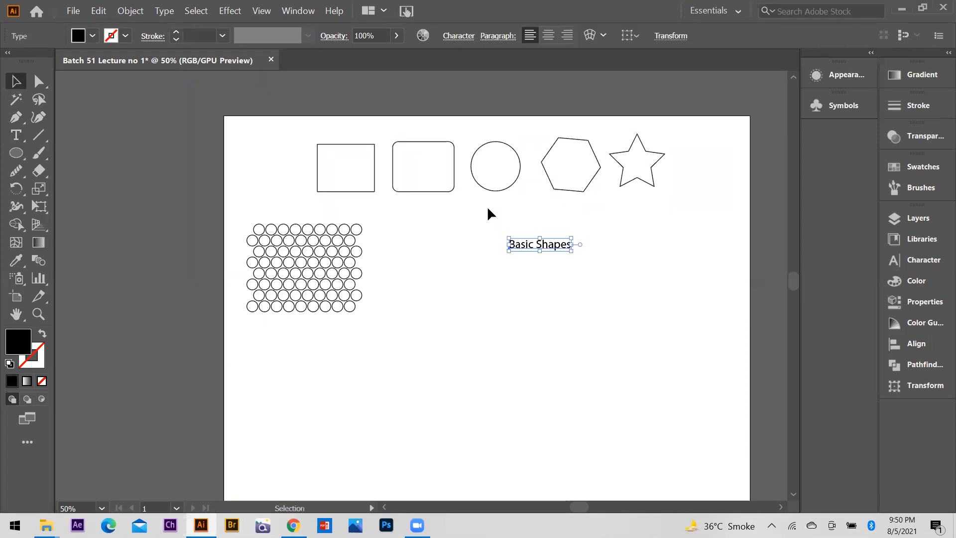
drag(543, 243, 499, 207)
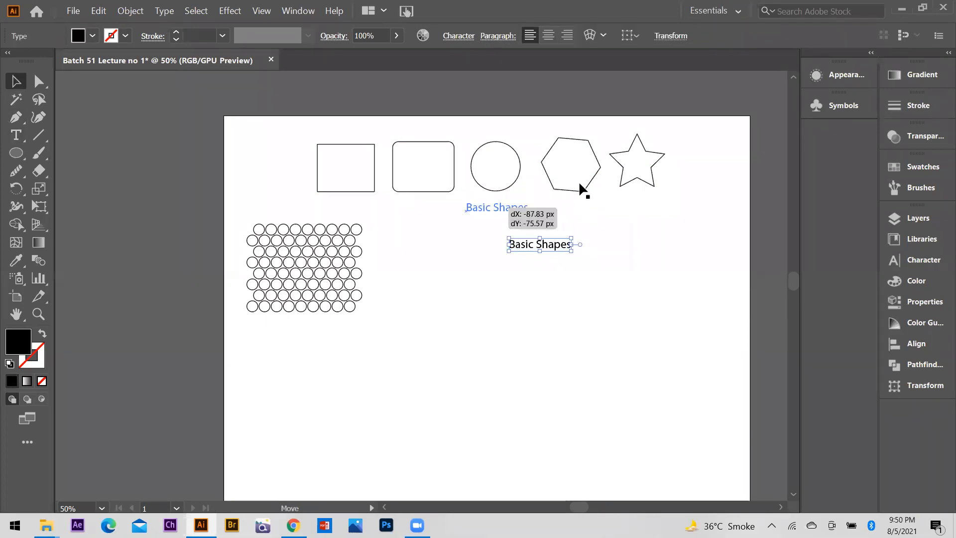
- Duplicate the "Basic Shapes" label beneath the circle pattern and change the copy's text to "Polka Dots"
click(343, 334)
scroll(329, 336, up, 1)
drag(580, 182, 282, 338)
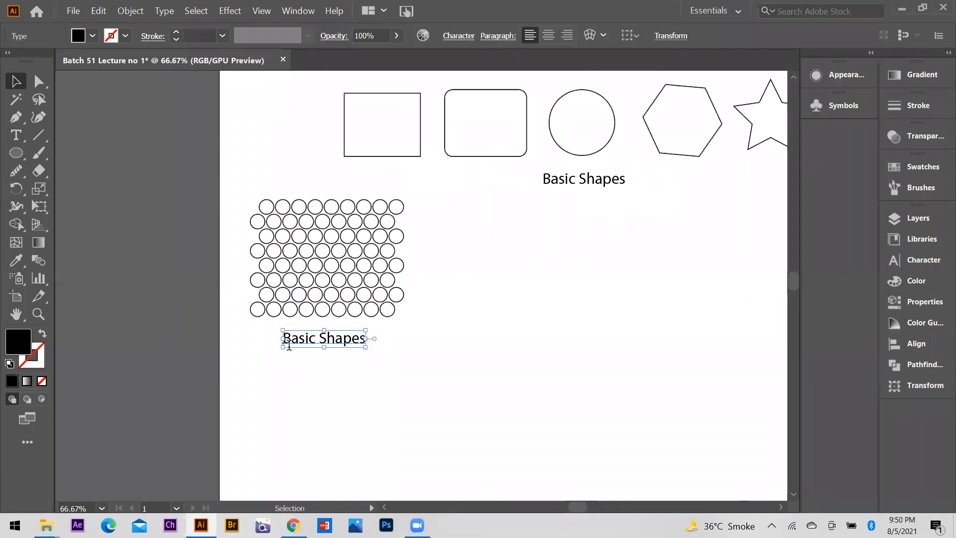
key(t)
text(Polka )
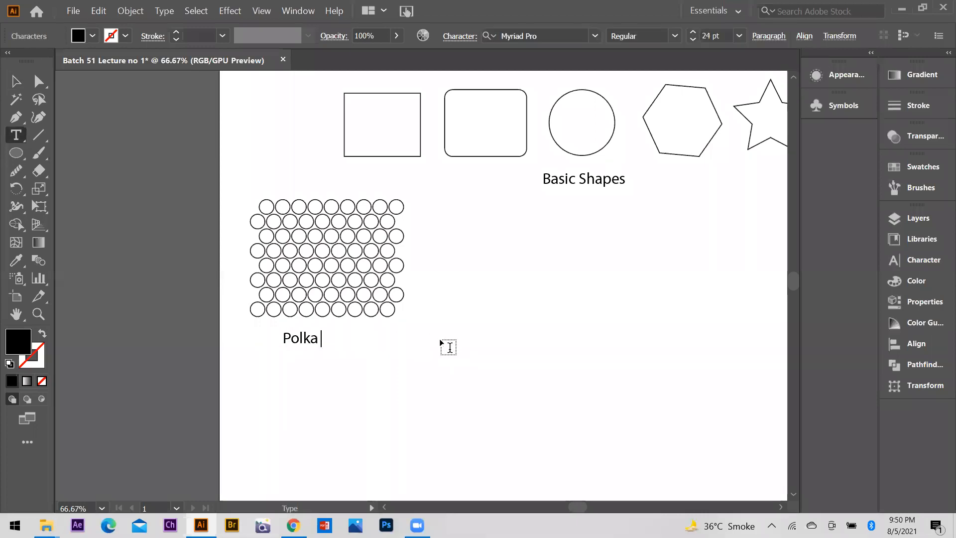
text(Dots)
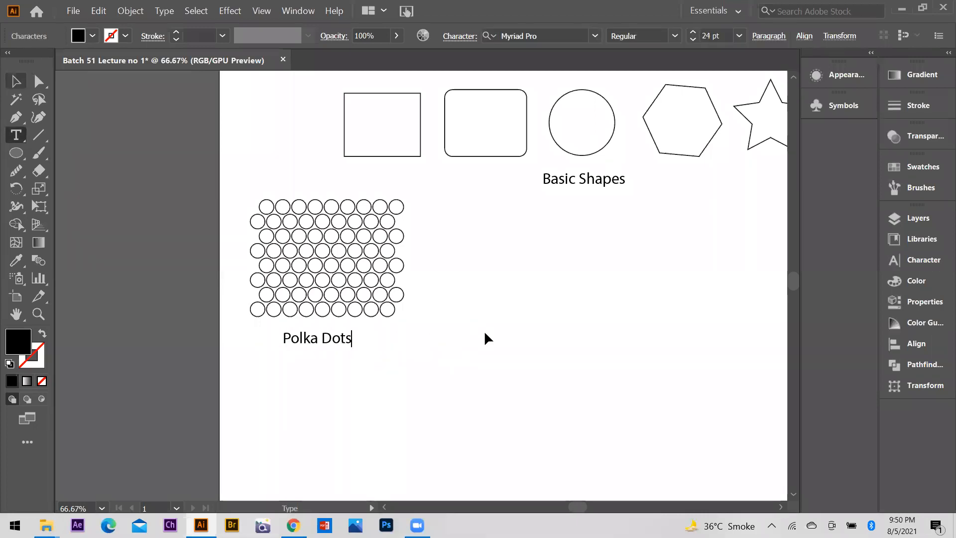
key(Escape)
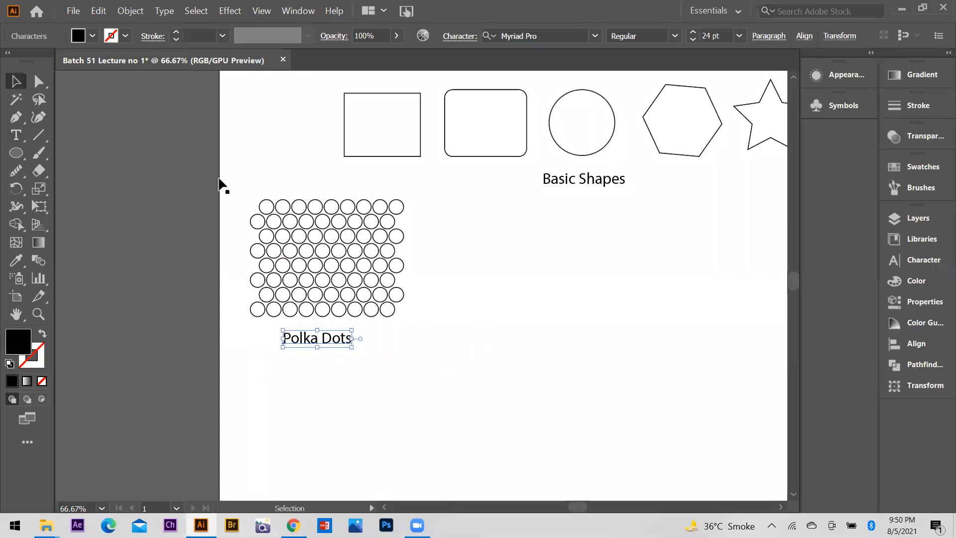
click(199, 168)
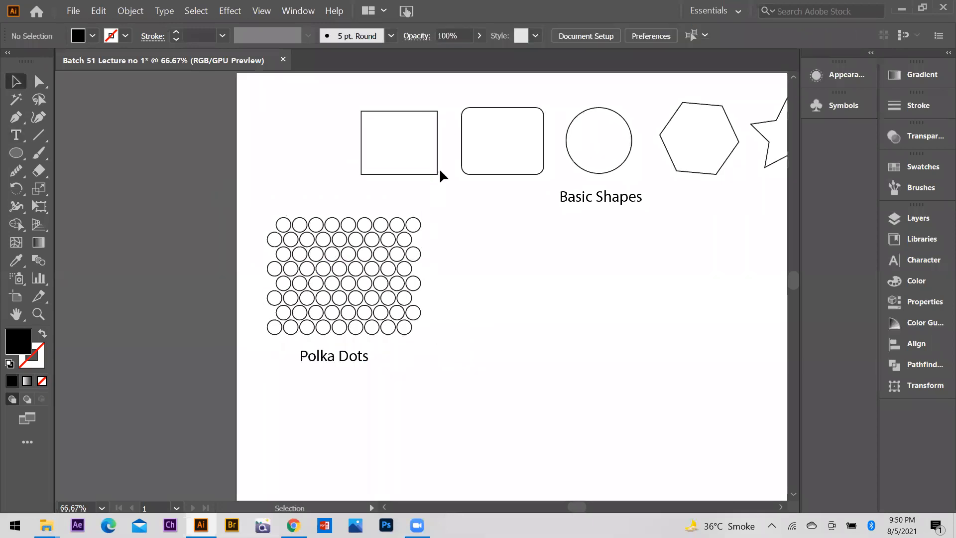
- Swap the fill and stroke colours of the first row of circles to fill them black, and remove their stroke
scroll(439, 168, up, 2)
scroll(209, 171, down, 1)
drag(190, 152, 433, 172)
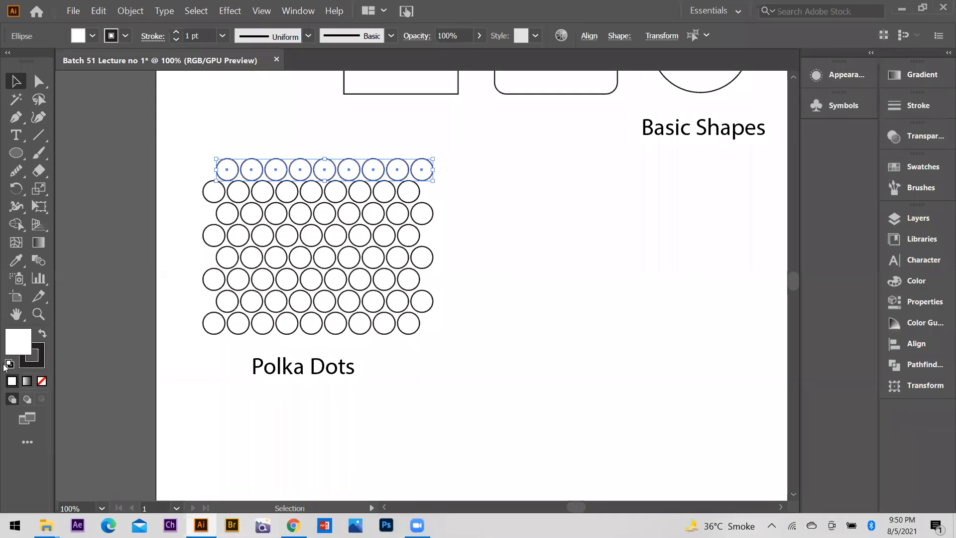
click(42, 338)
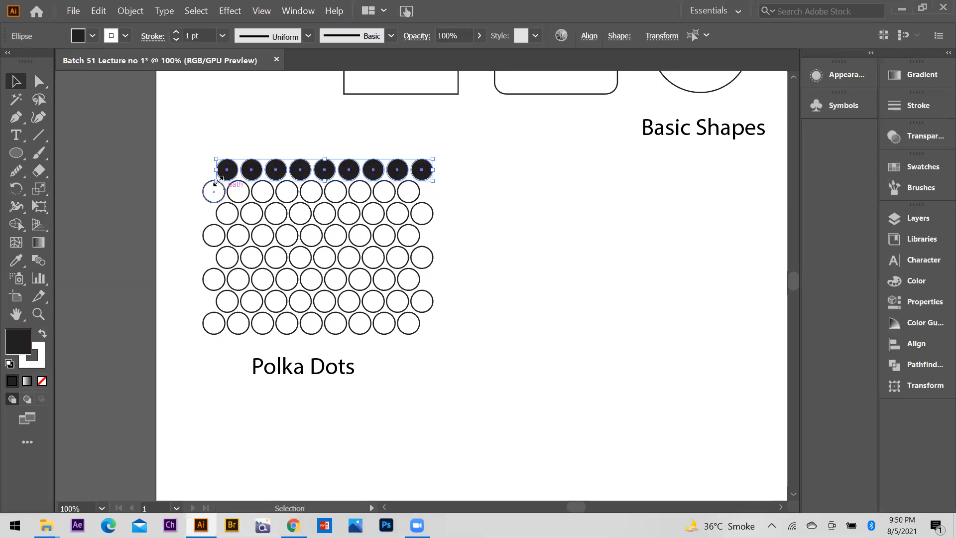
click(39, 359)
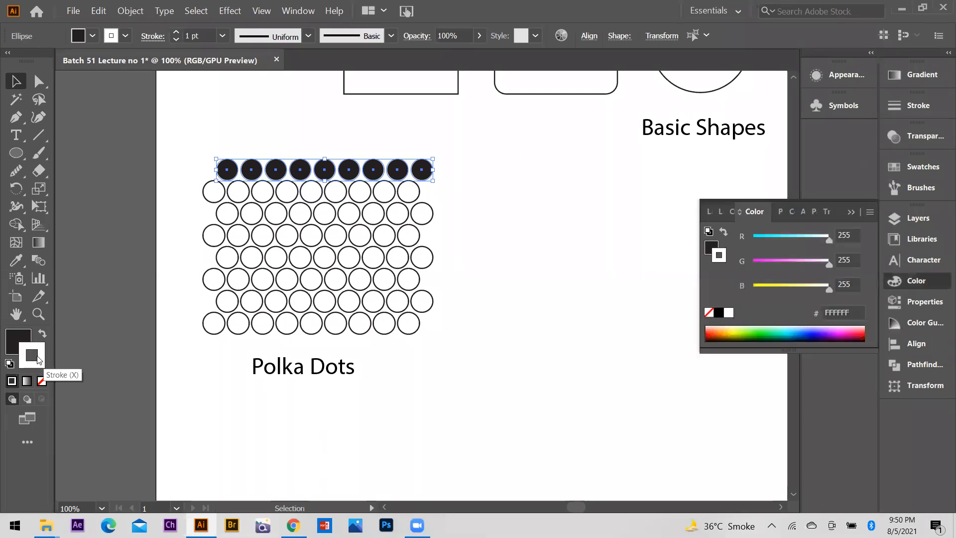
click(42, 381)
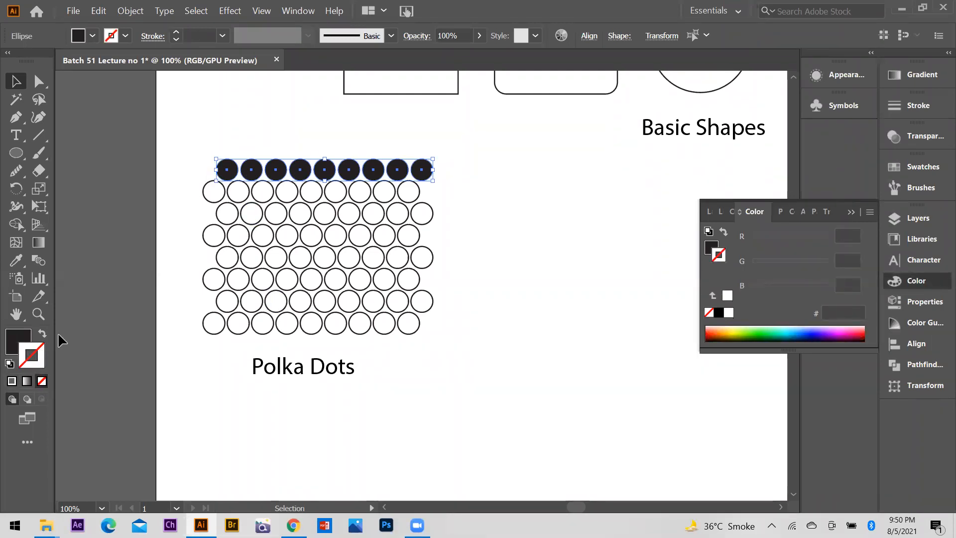
click(20, 340)
- Swap the fill and stroke colours of the second row of circles and remove their stroke
drag(190, 190, 429, 200)
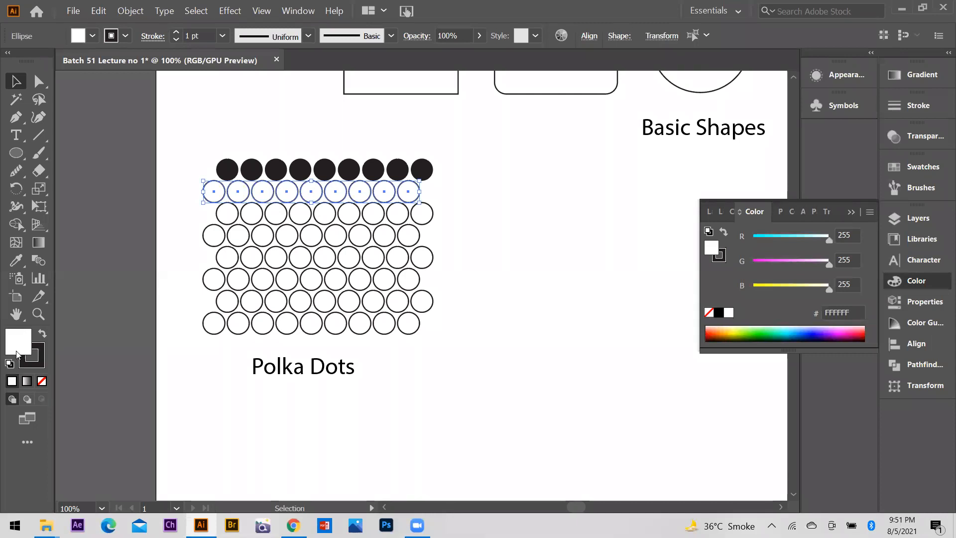
click(42, 333)
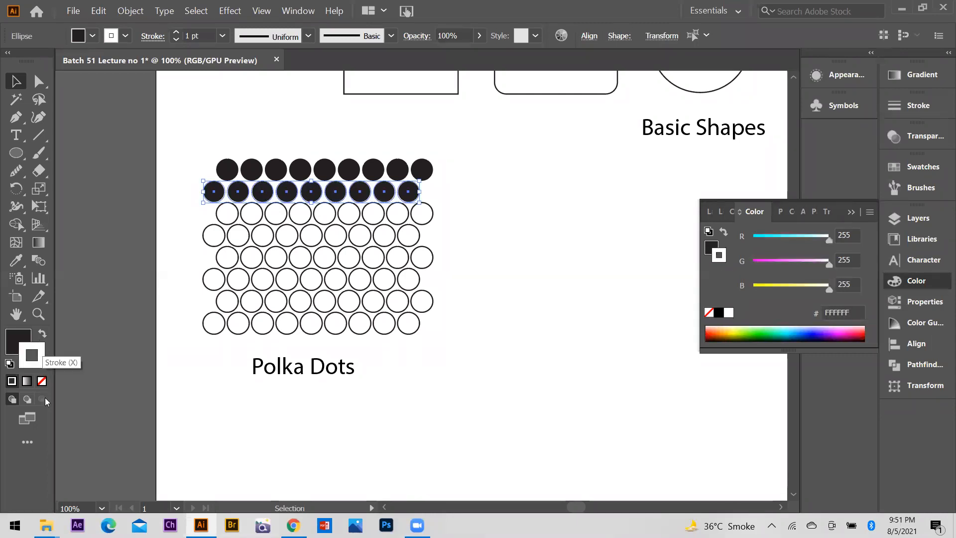
click(41, 380)
- Set the fill of the second row of circles to dark grey 545454
click(23, 340)
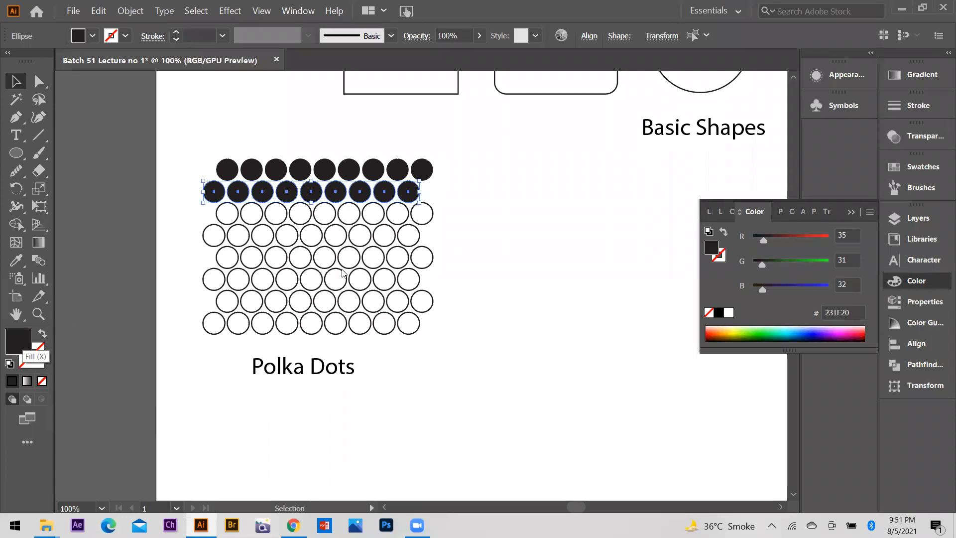
click(560, 278)
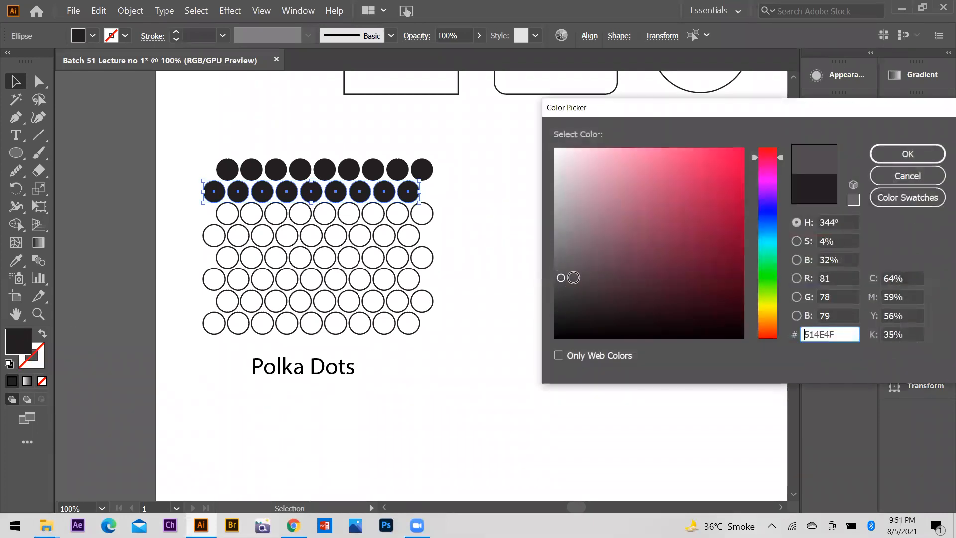
click(569, 312)
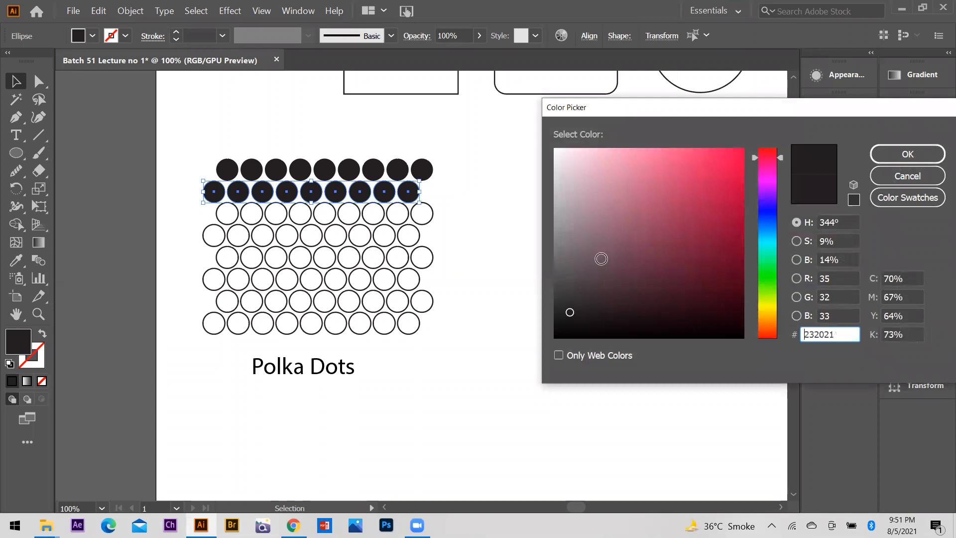
click(562, 274)
click(797, 241)
mouse_move(705, 293)
mouse_down()
mouse_move(563, 335)
mouse_move(545, 358)
mouse_up()
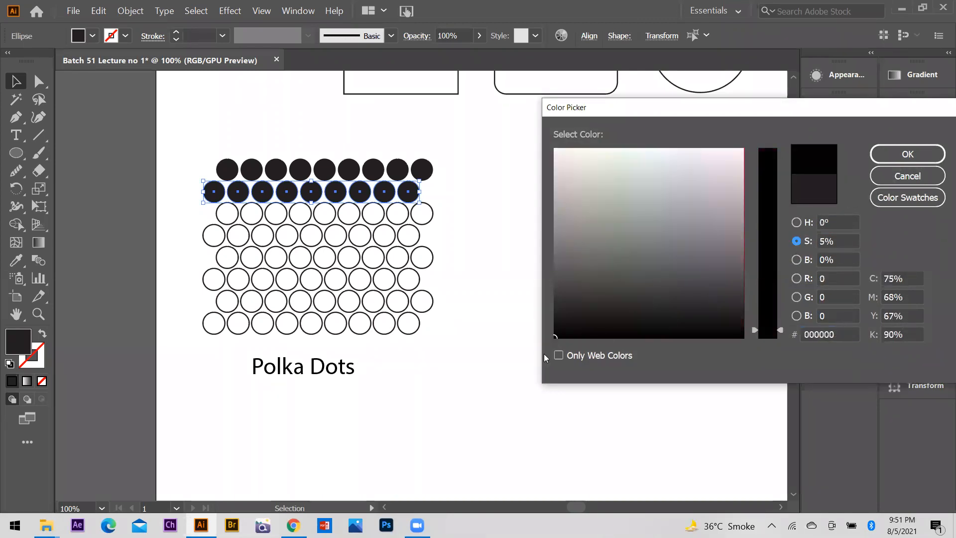
click(796, 259)
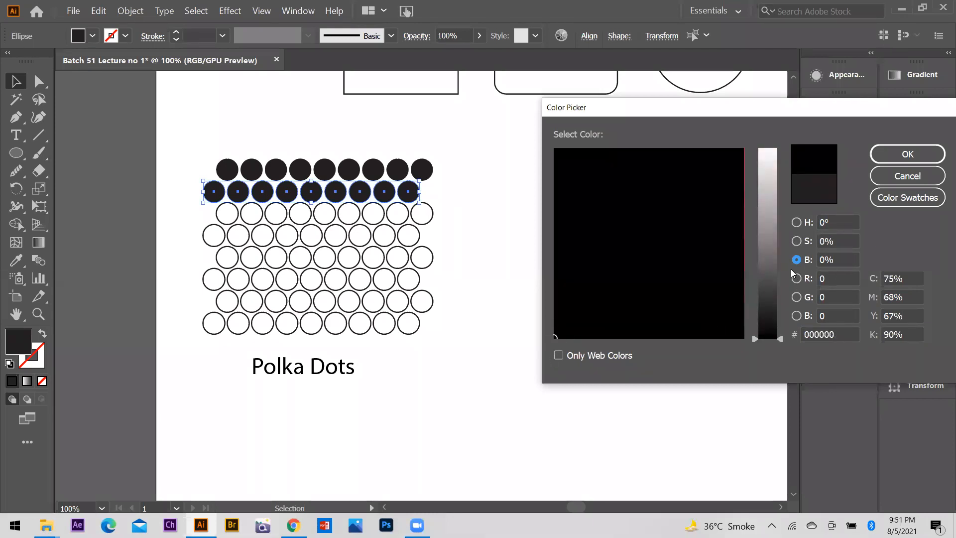
drag(753, 339, 756, 274)
click(907, 154)
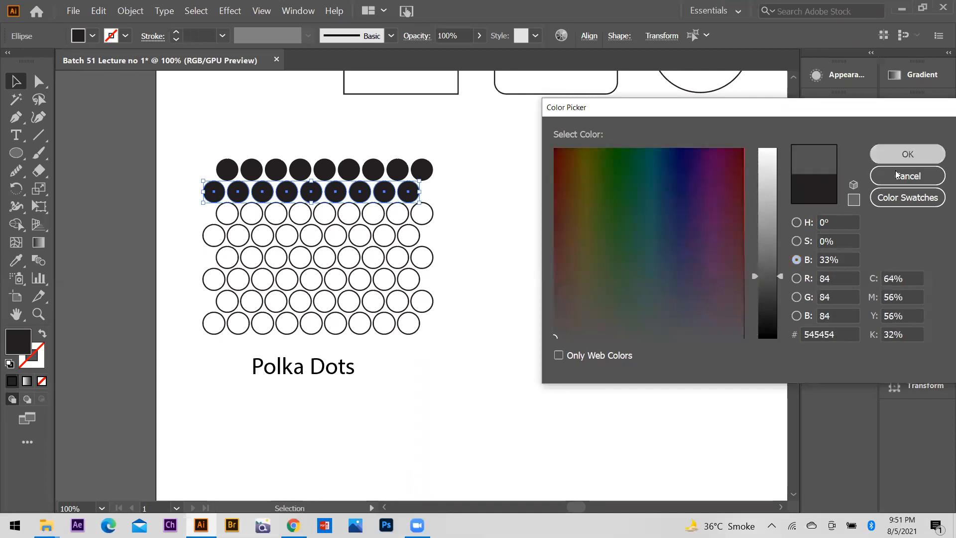
- Select all the circles in the third row of the polka-dot pattern
scroll(337, 222, up, 1)
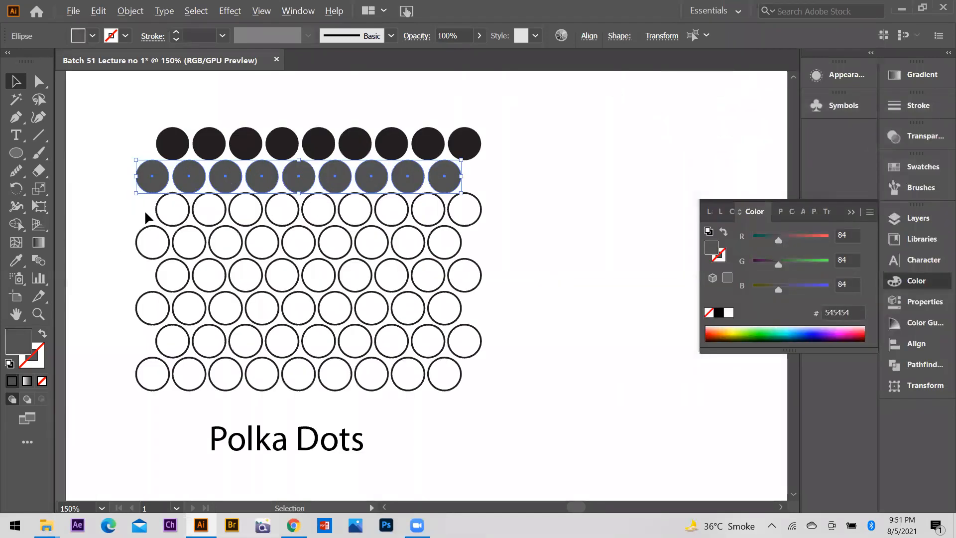
drag(391, 218, 495, 212)
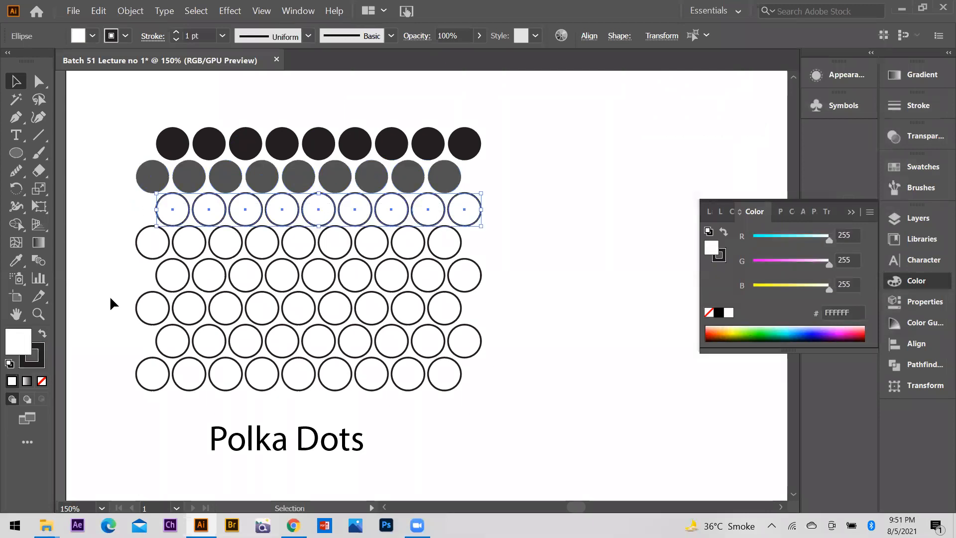
double_click(17, 342)
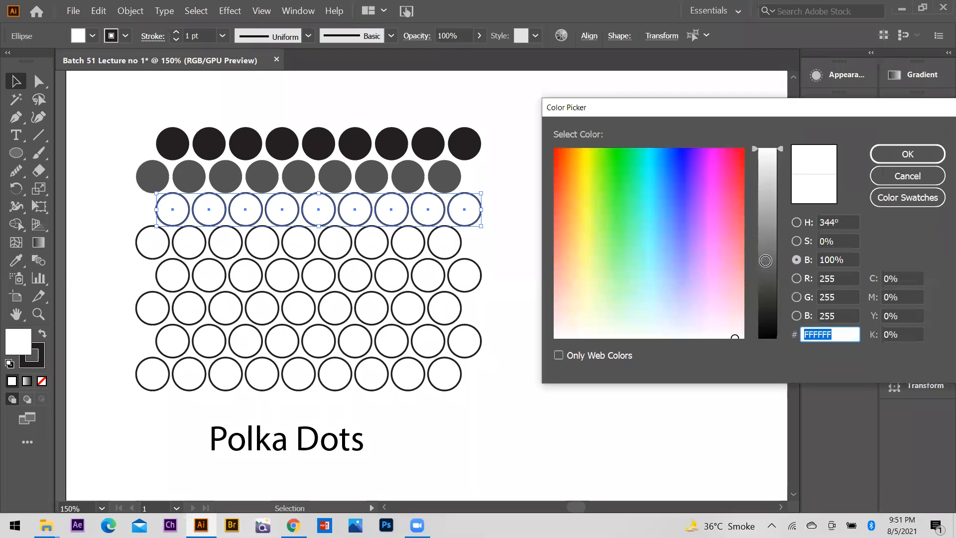
click(767, 262)
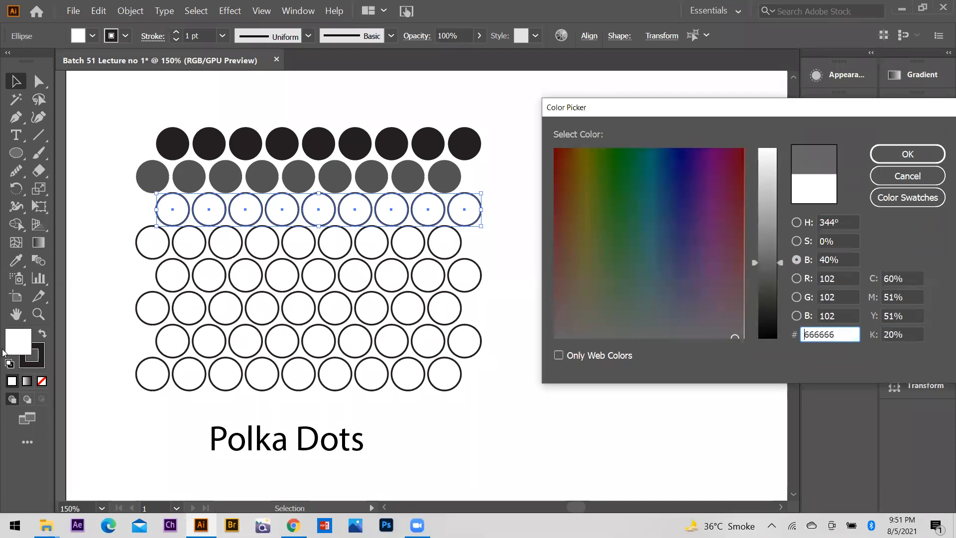
key(Return)
key(ctrl+z)
- Set the fill of the third row of circles to grey 999999 and remove their stroke
double_click(710, 248)
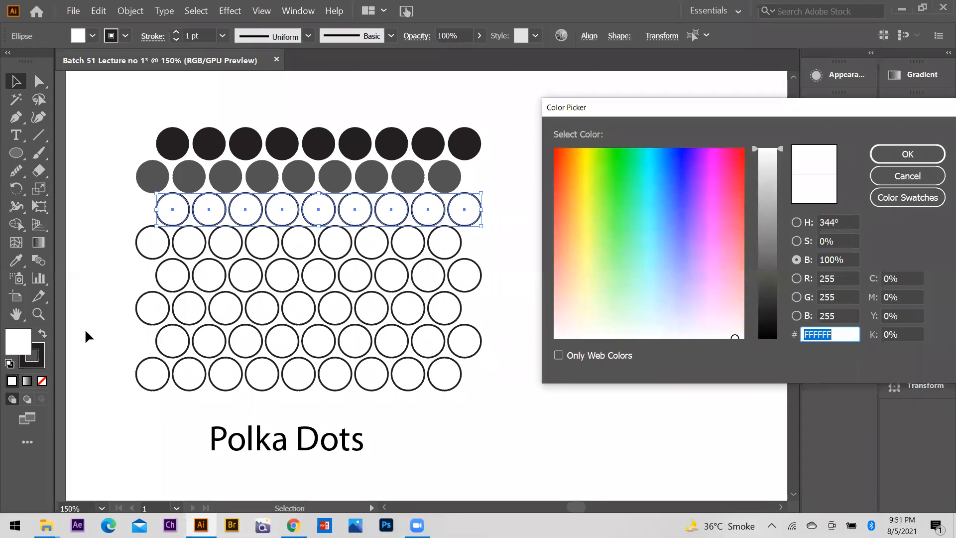
text(999999)
key(Return)
click(37, 366)
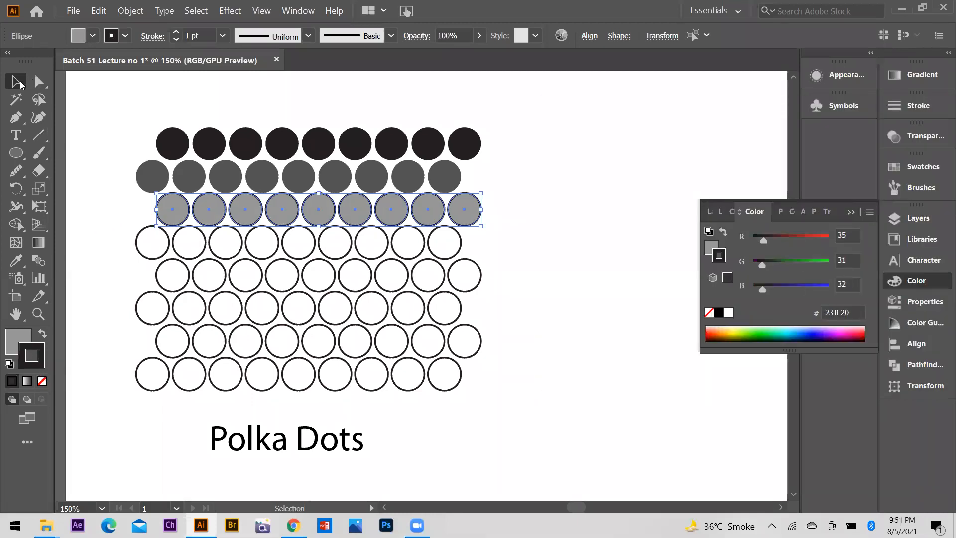
click(41, 379)
click(115, 268)
- Apply the first row's black, stroke-free appearance to the fourth row of circles with the Eyedropper
drag(132, 247, 534, 249)
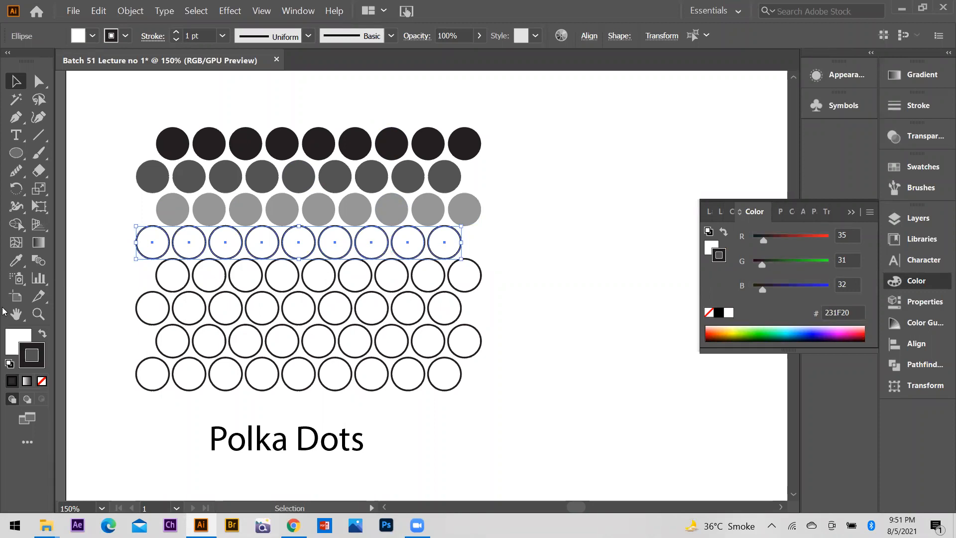
click(42, 334)
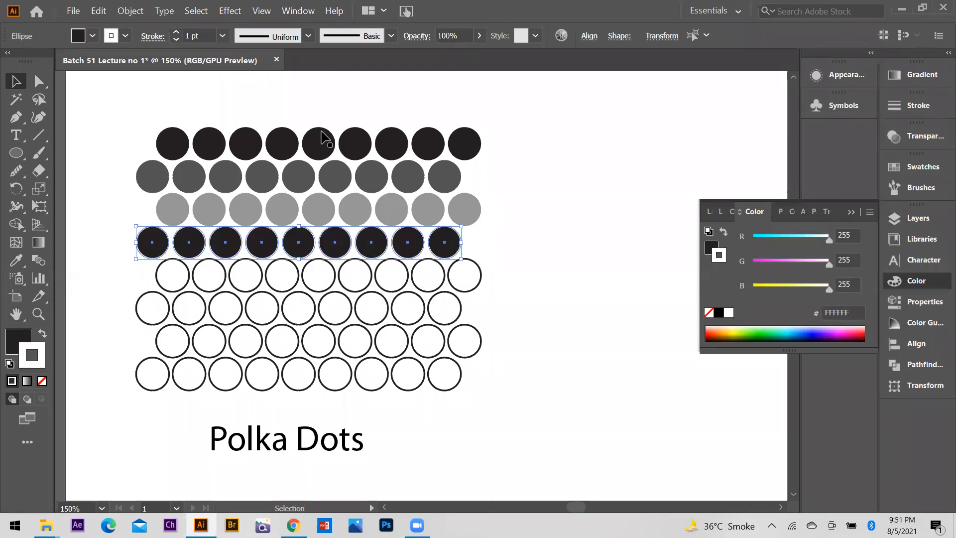
key(shift+x)
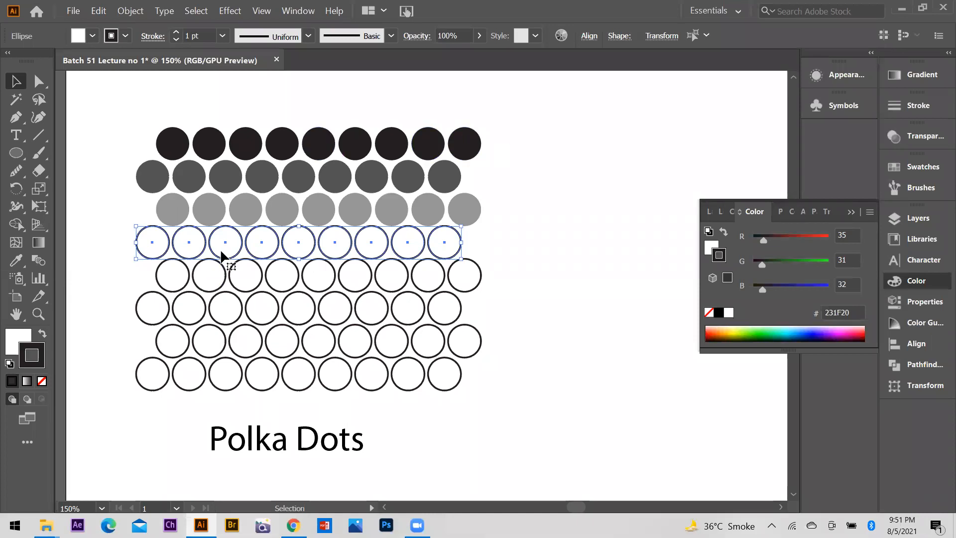
click(16, 261)
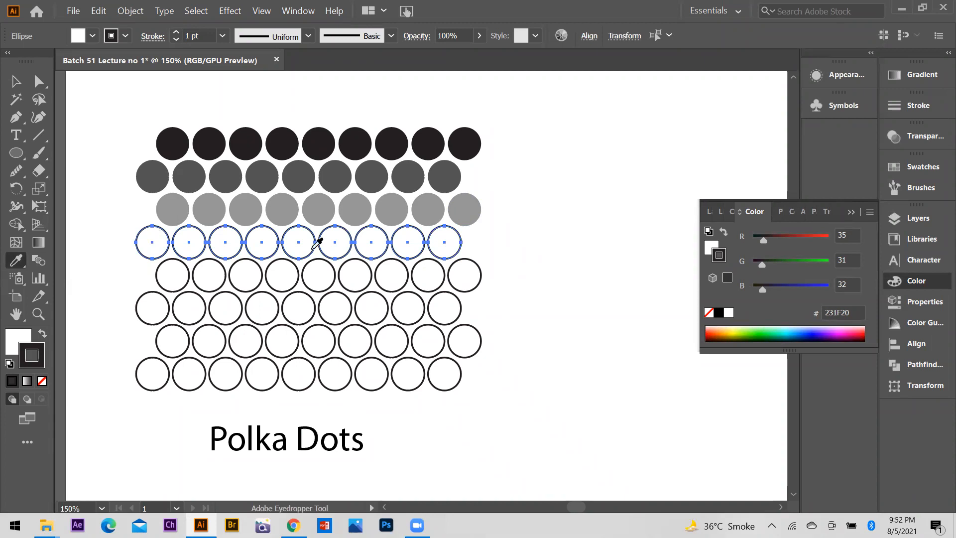
click(464, 136)
click(18, 86)
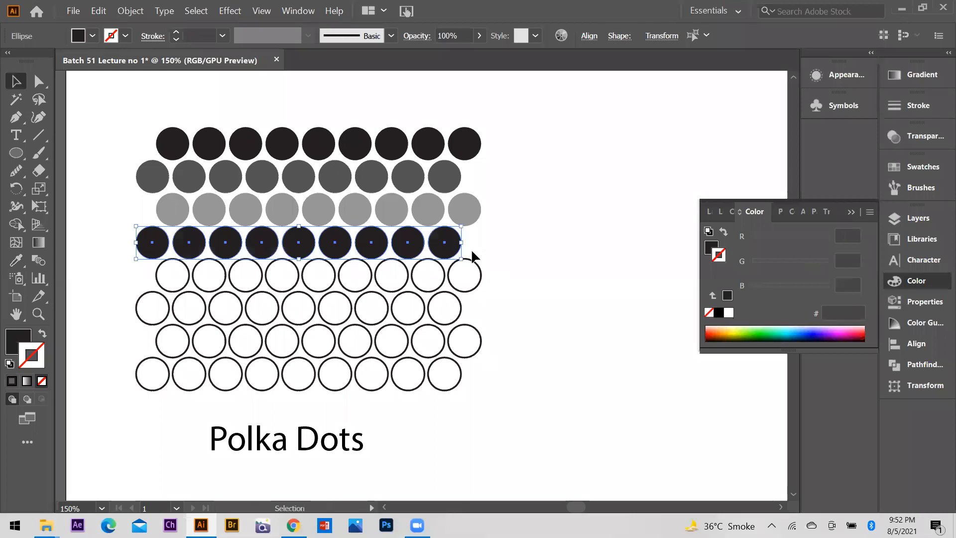
- Apply the second row's dark grey appearance to the fifth row of circles with the Eyedropper
click(467, 269)
key(i)
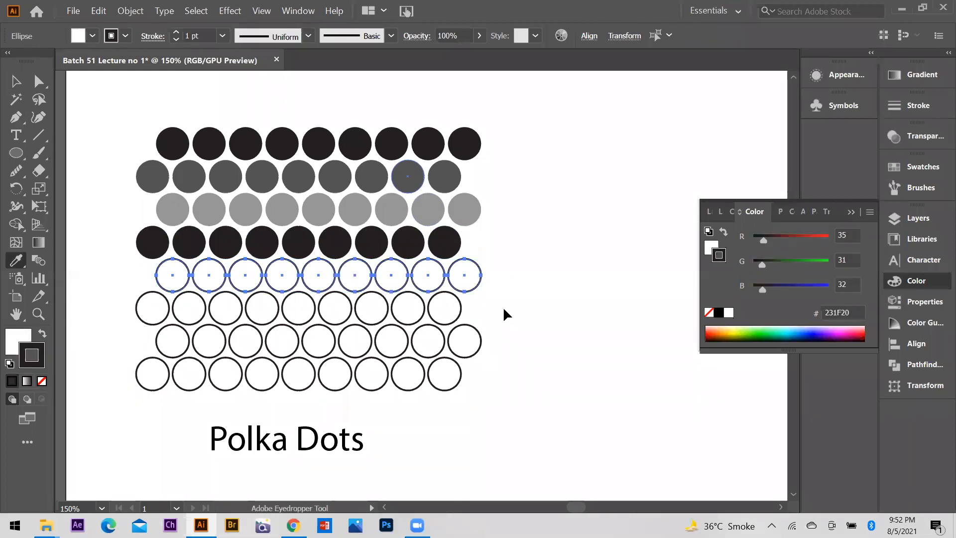
click(408, 176)
click(15, 81)
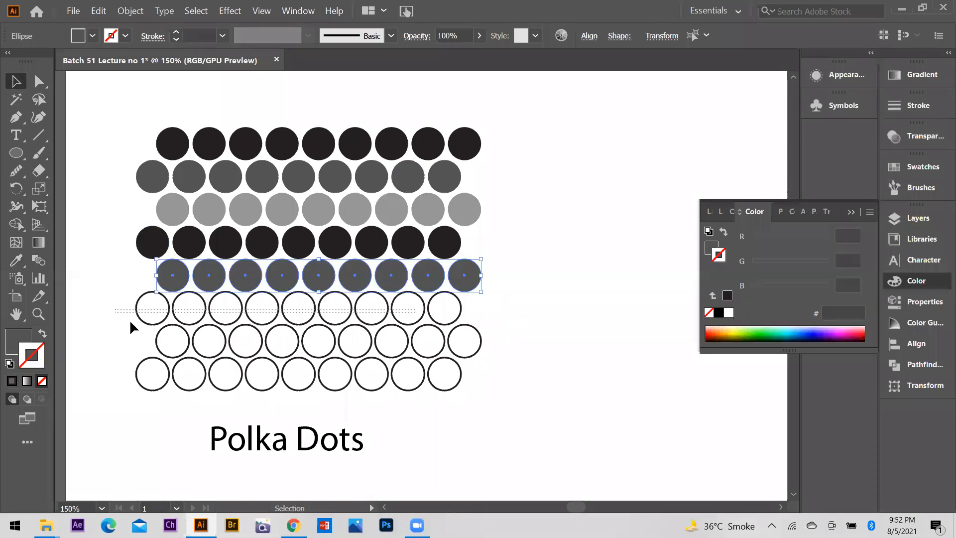
- Apply the third row's lighter grey appearance to the sixth row of circles with the Eyedropper
drag(115, 310, 466, 314)
key(i)
click(464, 209)
click(16, 81)
- Apply the first row's black appearance to the seventh row of circles with the Eyedropper
drag(123, 343, 483, 345)
key(i)
click(431, 144)
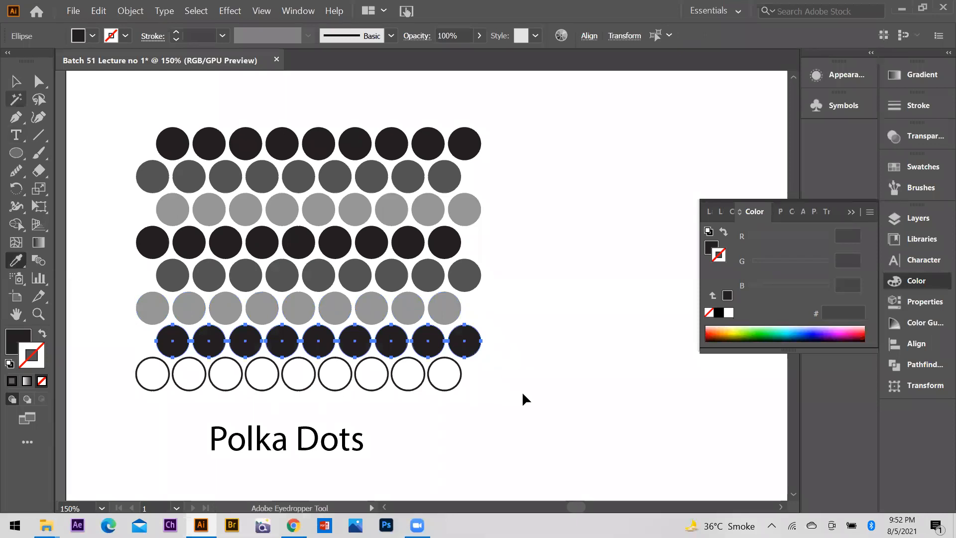
key(v)
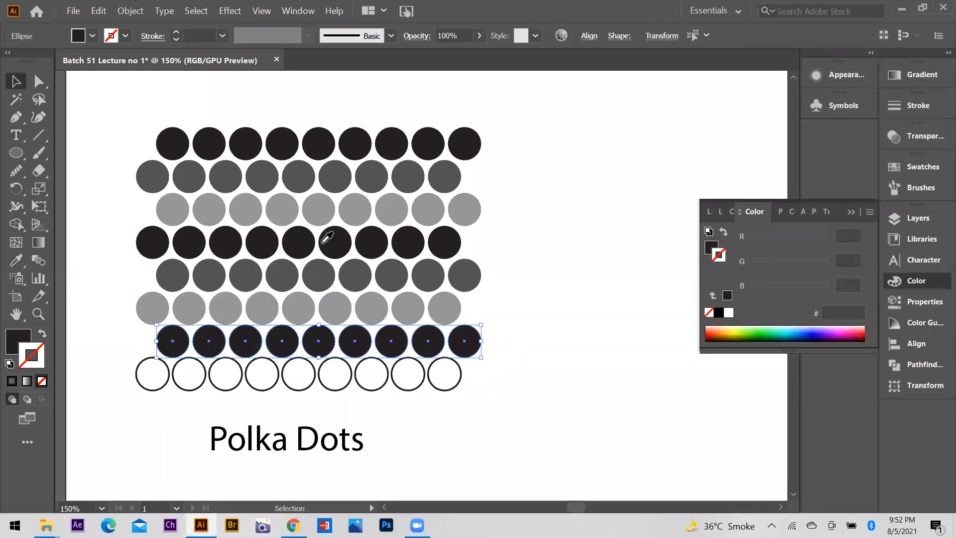
- Apply the sixth row's lighter grey appearance to the eighth row of circles with the Eyedropper, and deselect the row
drag(117, 376, 468, 377)
key(i)
click(223, 307)
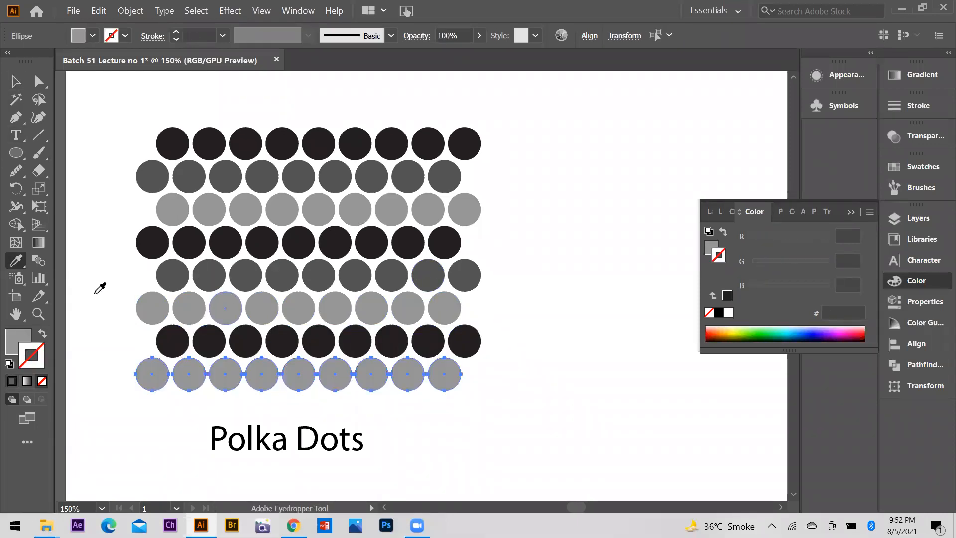
click(19, 82)
click(84, 116)
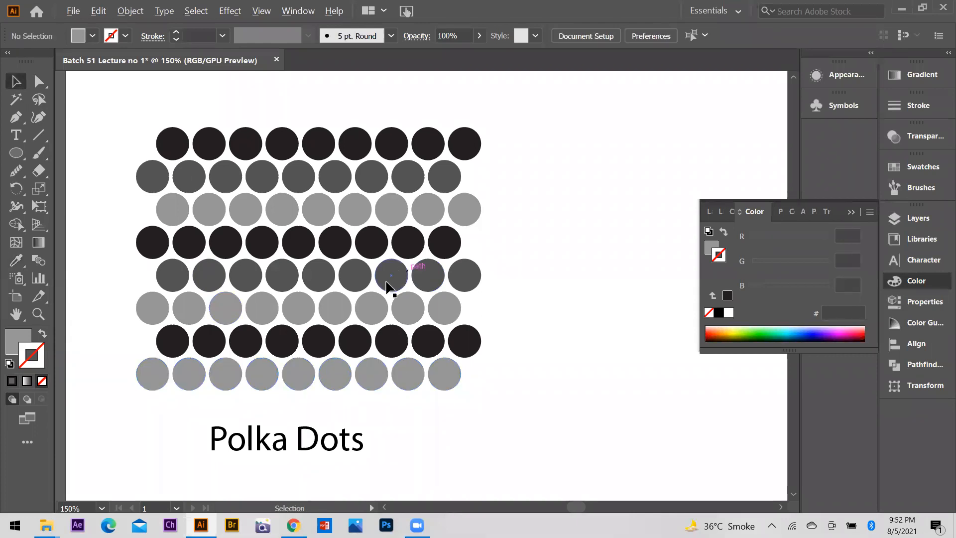
- Delete circle 2 in row one, 4 and 7 in row three, 4 in row five, 8 in row six, 2 and 8 in row eight
scroll(408, 278, down, 2)
key(ctrl+plus)
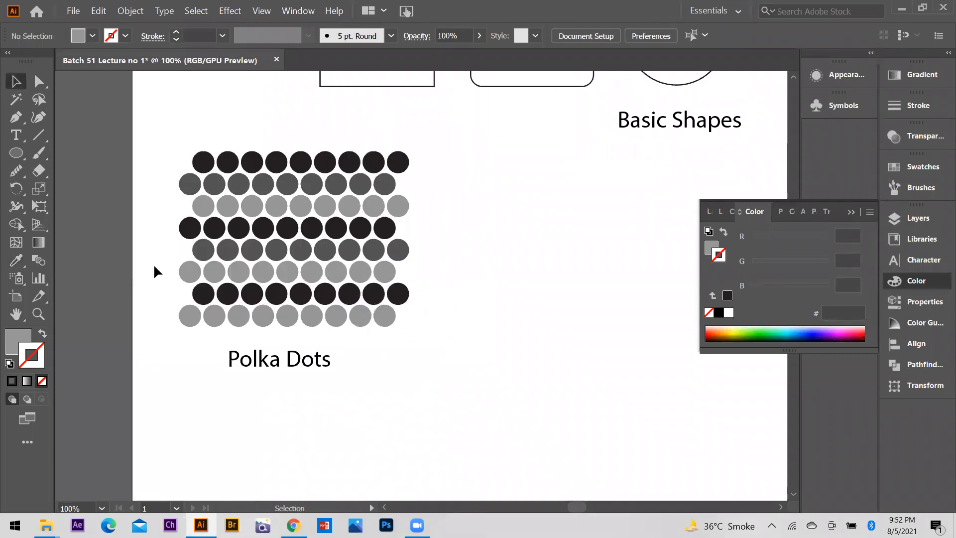
scroll(198, 178, right, 1)
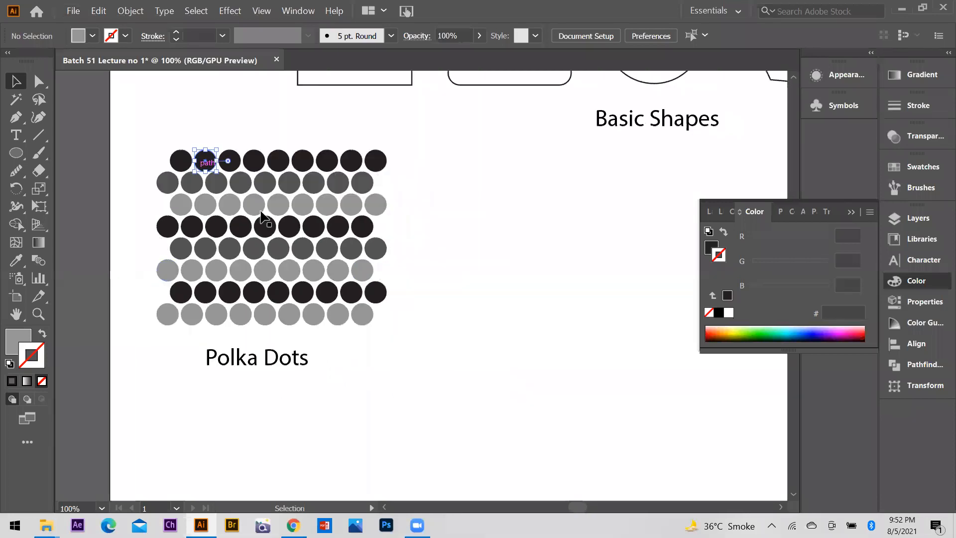
click(227, 162)
shift+click(276, 206)
shift+click(335, 207)
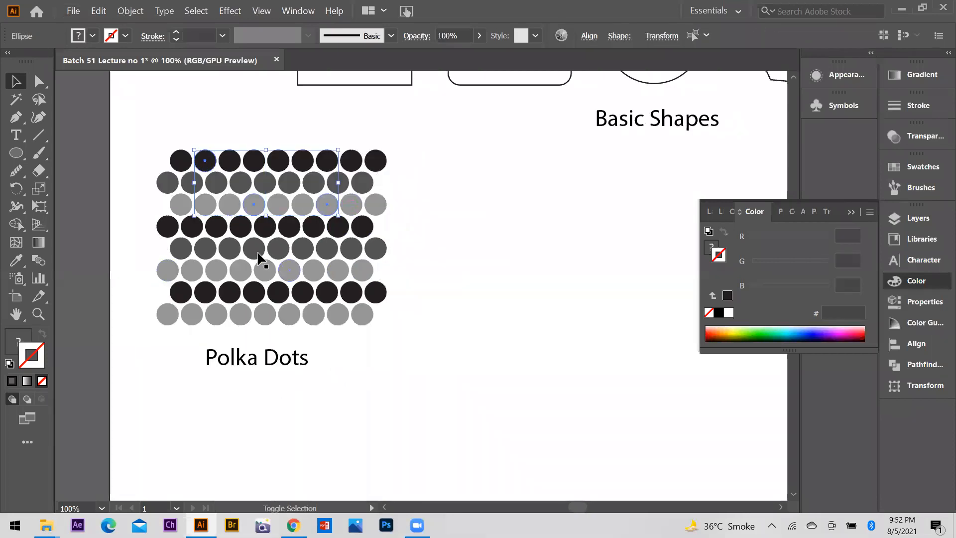
shift+click(337, 277)
shift+click(254, 248)
shift+click(191, 315)
shift+click(339, 315)
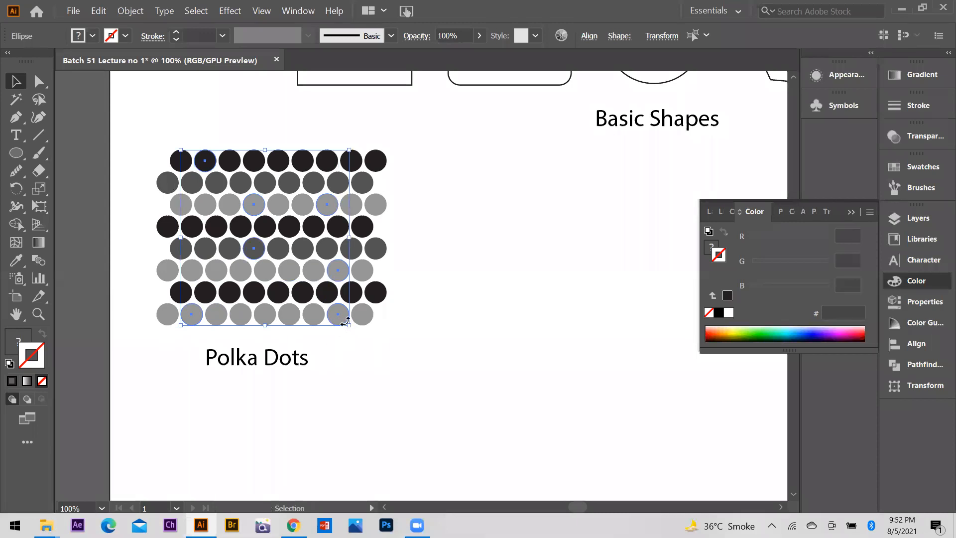
key(Delete)
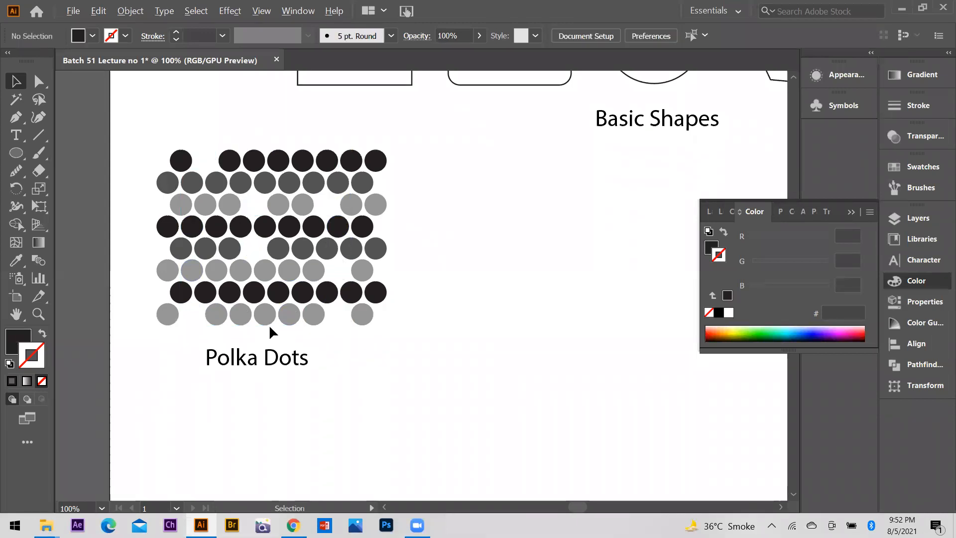
- Draw a black, stroke-free square with the Rectangle tool in the empty space beside the polka-dot pattern
key(ctrl+equal)
key(ctrl+minus)
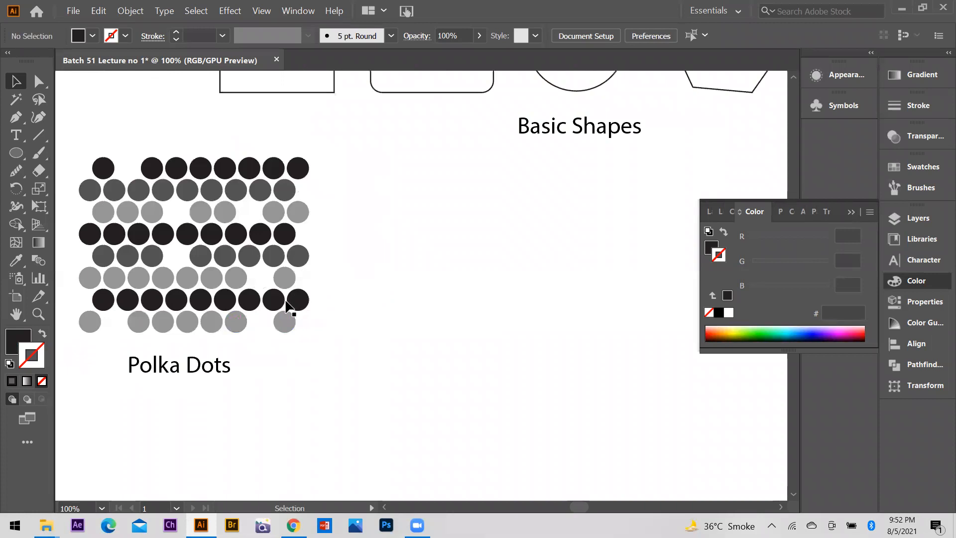
key(ctrl+minus)
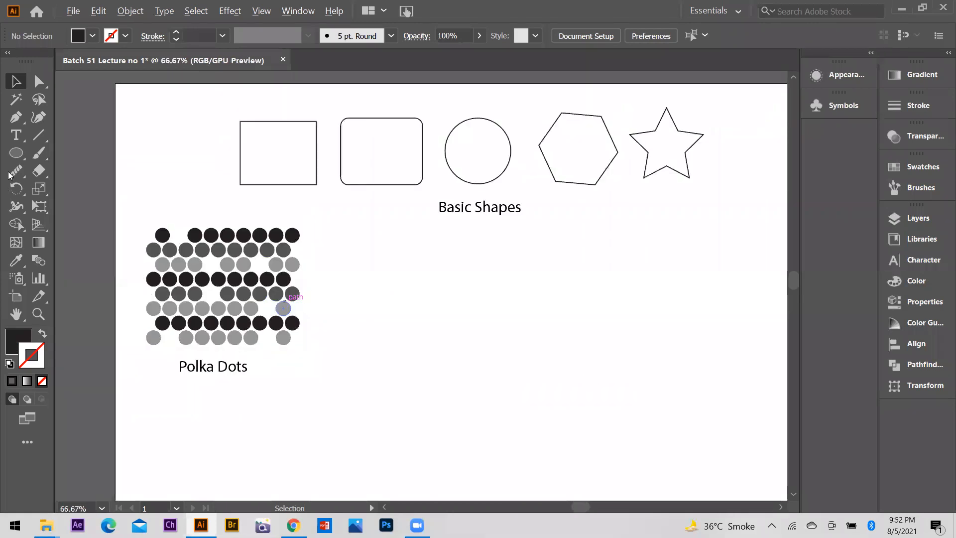
drag(16, 152, 38, 197)
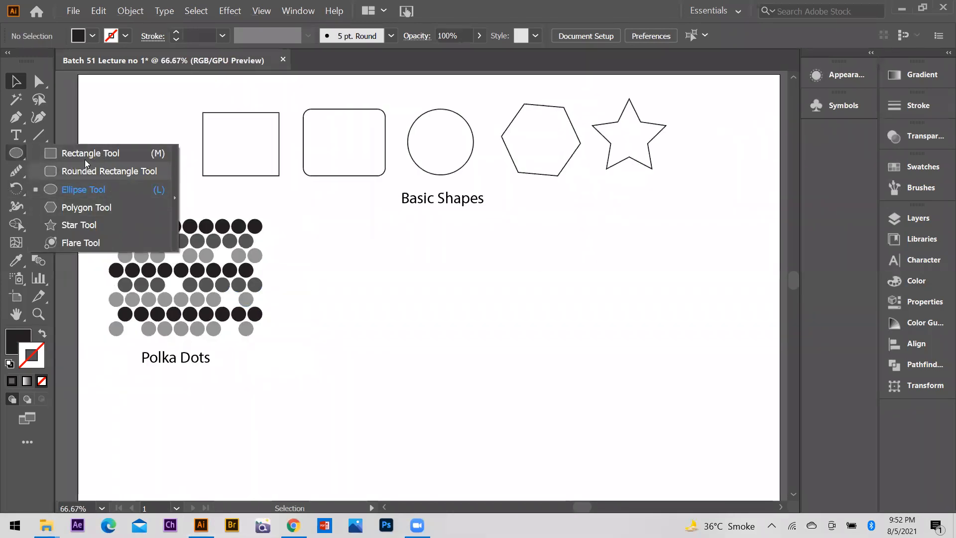
key(m)
drag(369, 273, 408, 311)
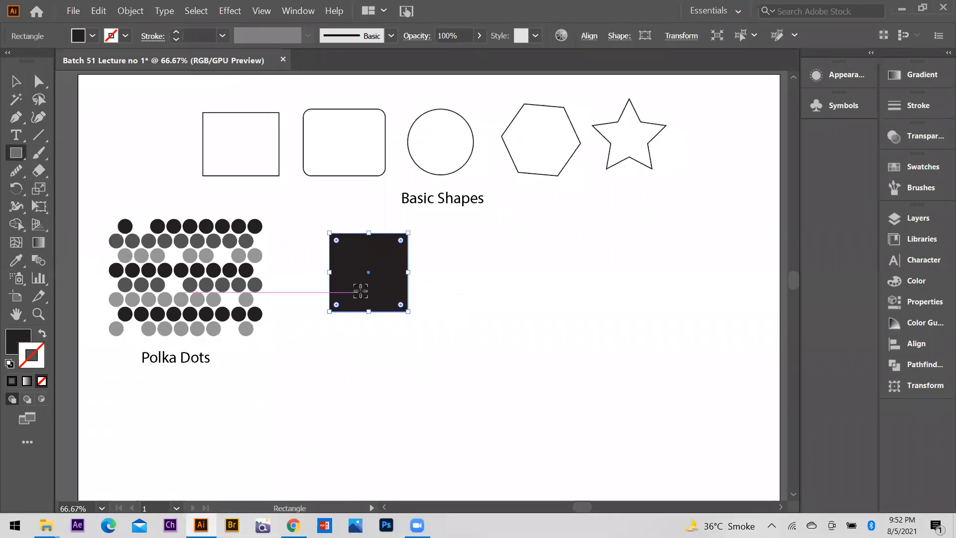
- Copy the black square and paste the copy directly in front of it, keeping the front copy selected
key(ctrl+plus)
key(ctrl+plus)
key(v)
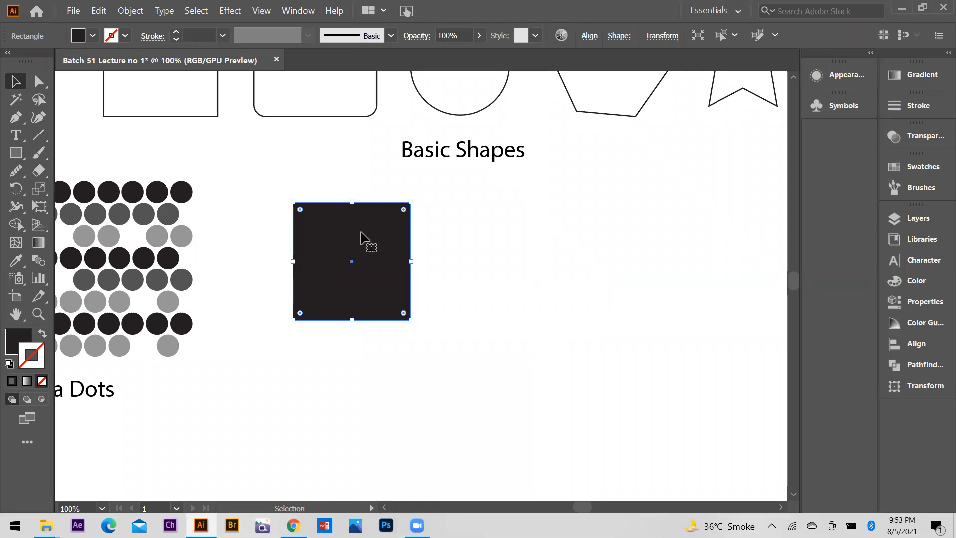
click(133, 11)
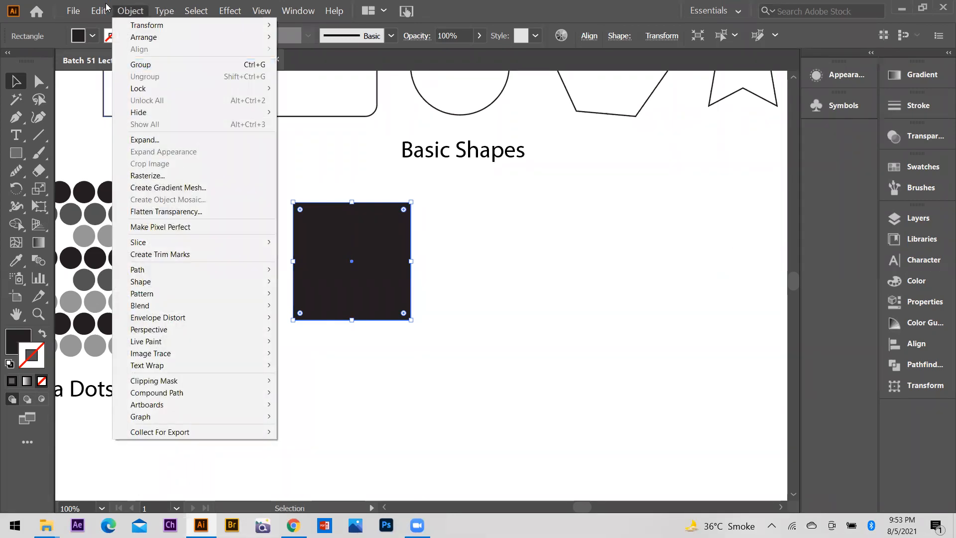
mouse_move(106, 7)
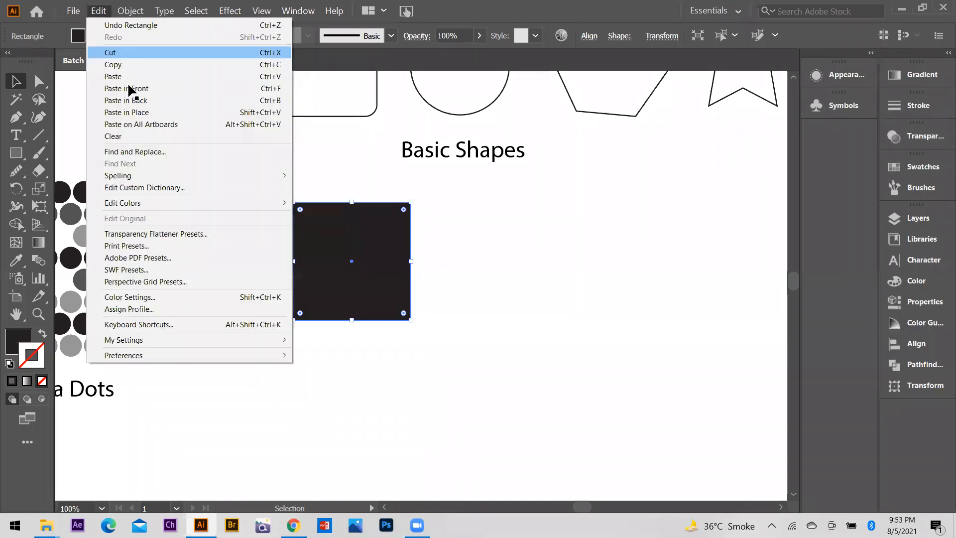
click(294, 260)
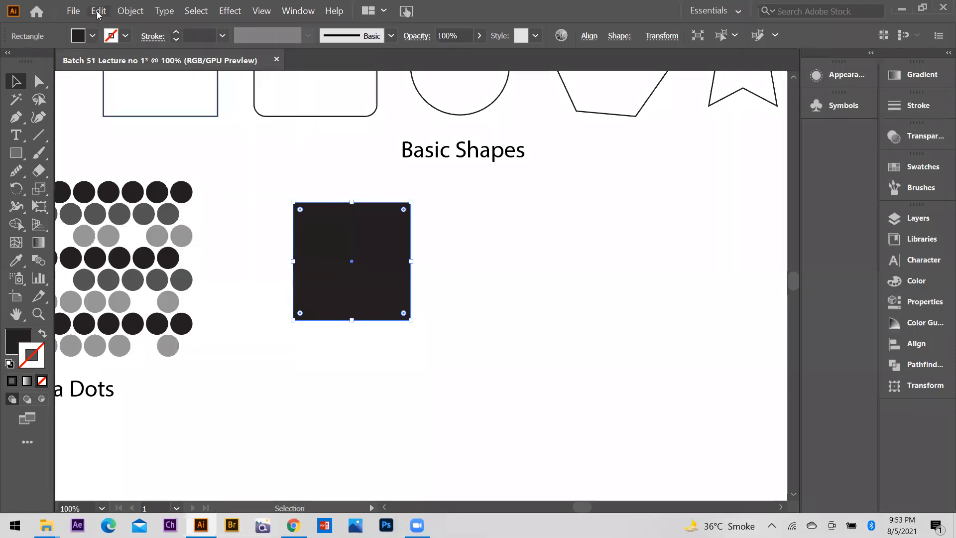
click(98, 11)
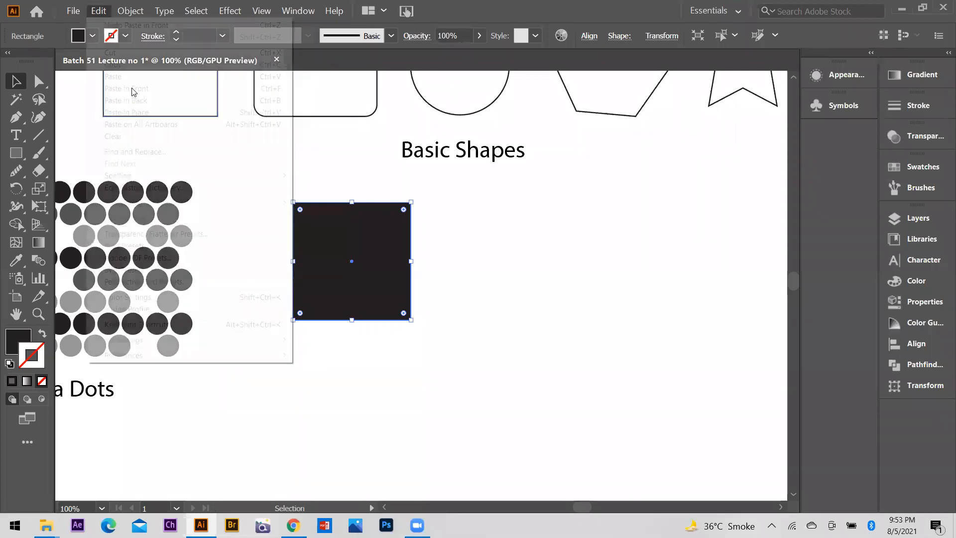
click(402, 201)
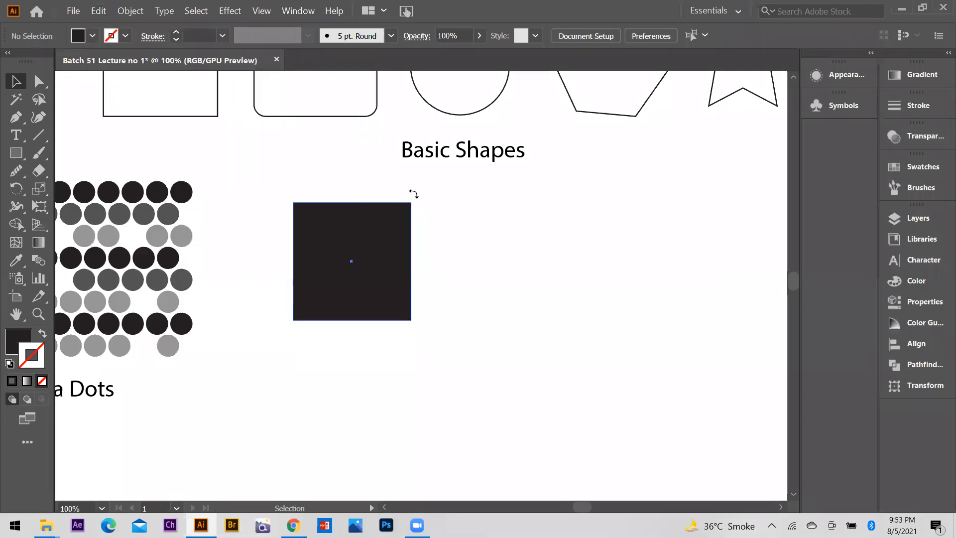
drag(349, 155, 351, 157)
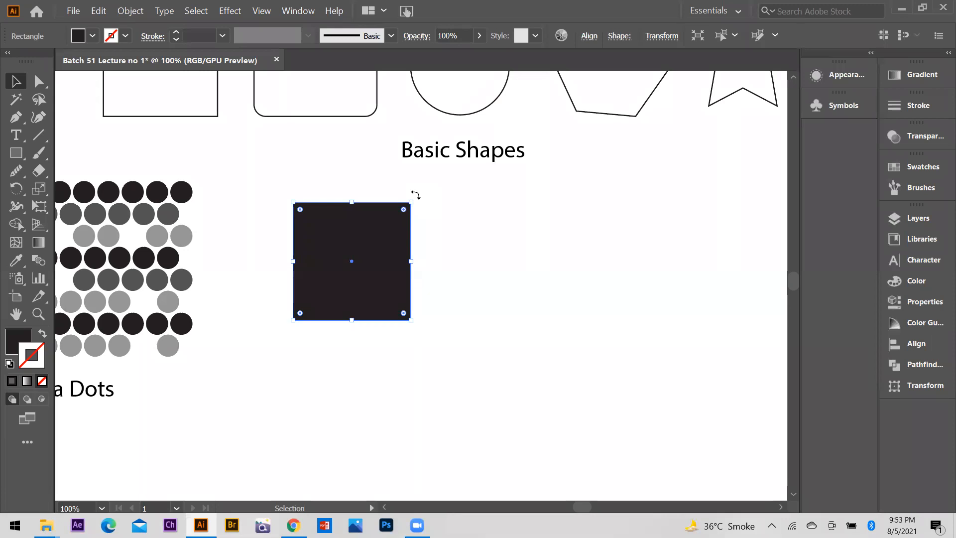
- Rotate the front square about 45 degrees into a diamond and fill it with the second polka-dot row's dark grey using the Eyedropper
drag(415, 195, 393, 254)
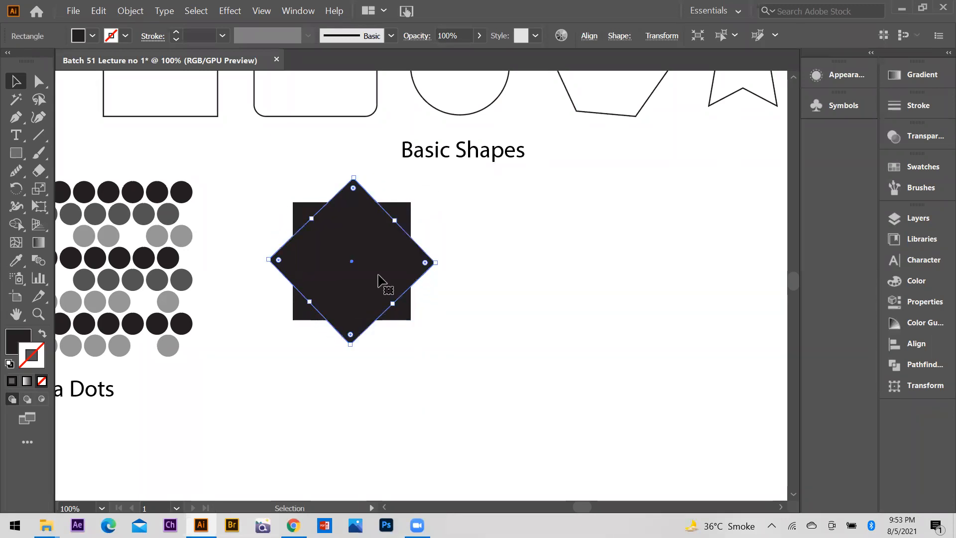
key(i)
key(i)
click(144, 214)
key(v)
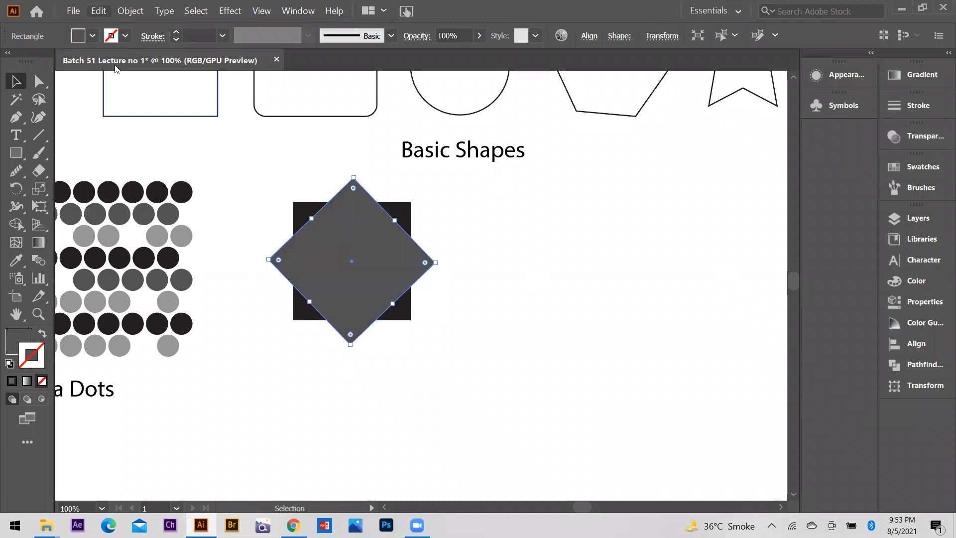
- Copy the dark grey diamond, paste it in front, and rotate the copy roughly midway between the diamond and the black square
key(alt+e)
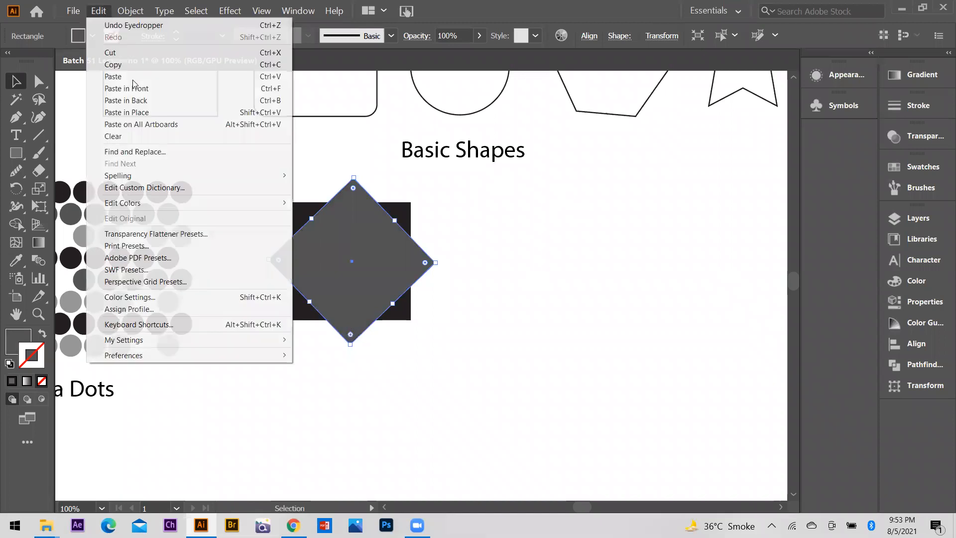
click(133, 87)
key(alt+e)
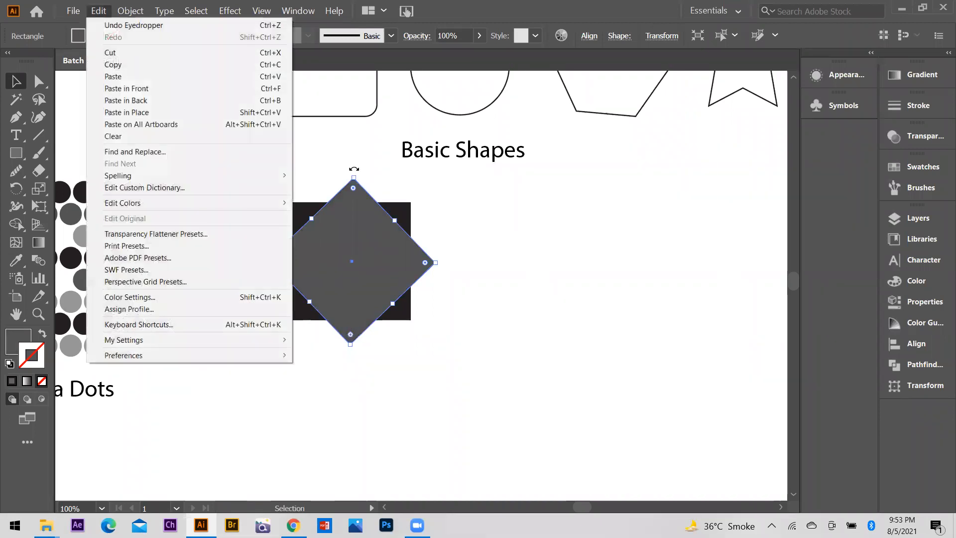
click(352, 171)
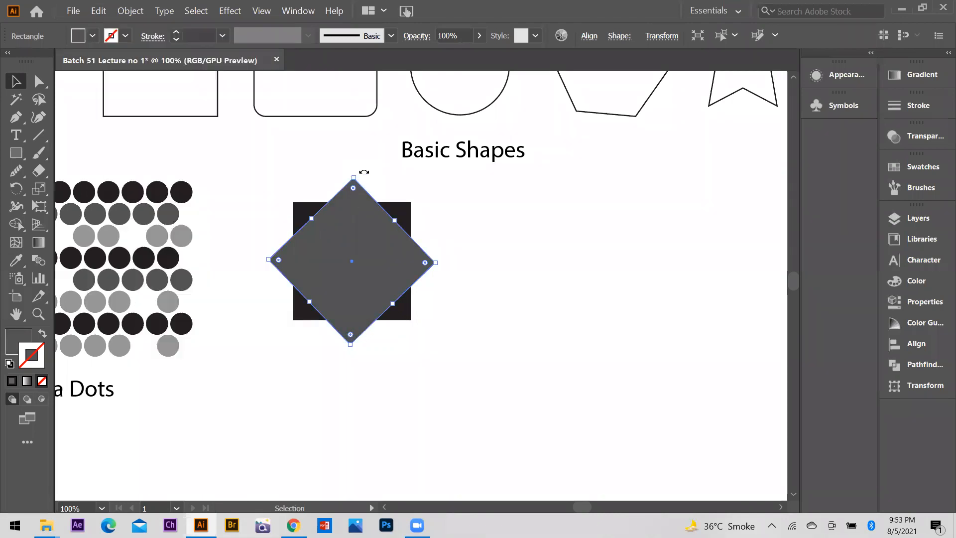
drag(324, 194, 333, 233)
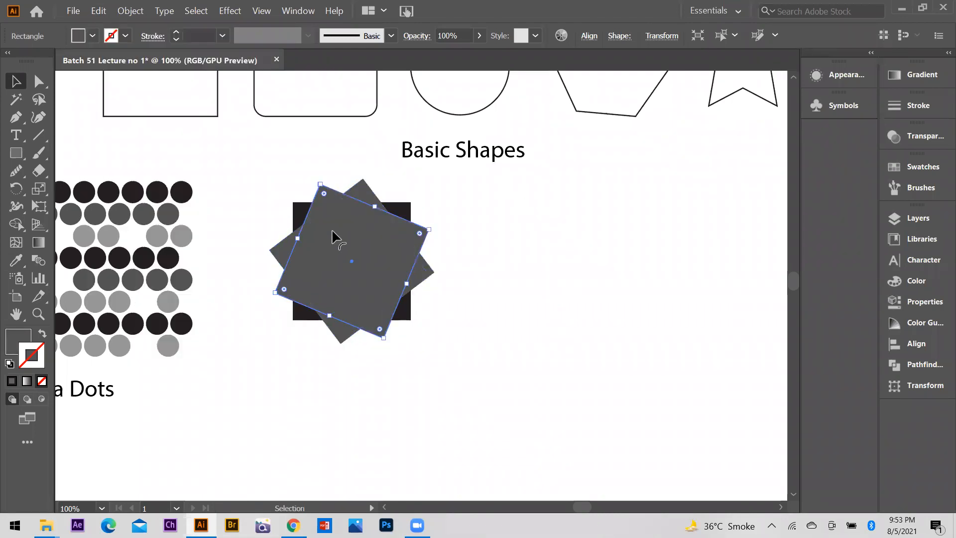
- Fill the front square with the light grey of the third polka-dot row using the Eyedropper, and deselect it
key(i)
click(156, 236)
click(17, 81)
click(445, 273)
key(ctrl+0)
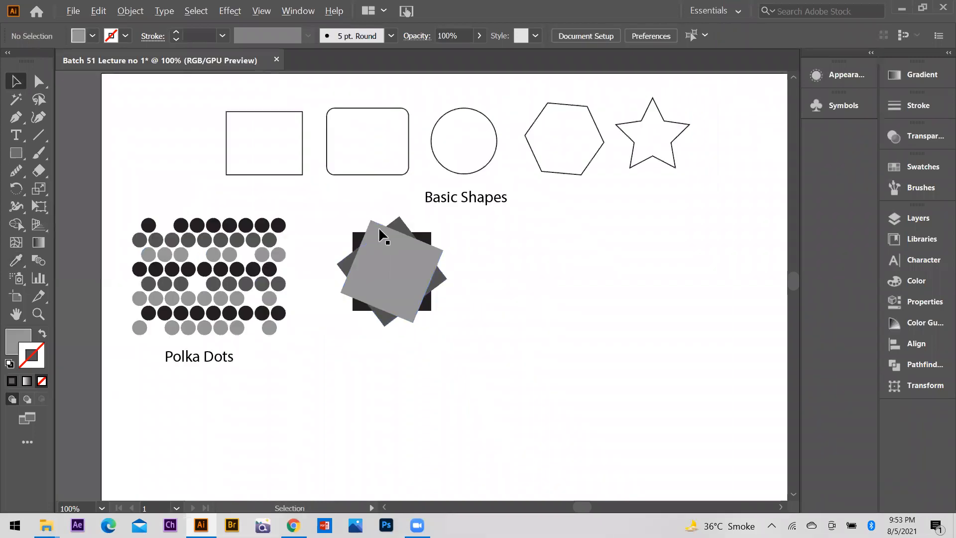
scroll(459, 282, down, 1)
scroll(460, 286, up, 1)
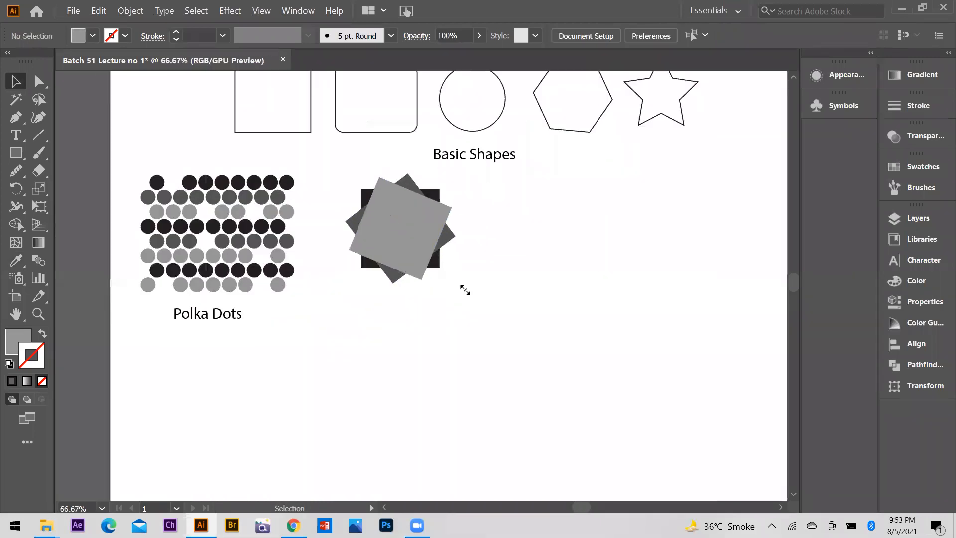
- Duplicate the "Polka Dots" label beneath the rotated squares and change the copy's text to "Shape Rotation"
drag(333, 167, 459, 285)
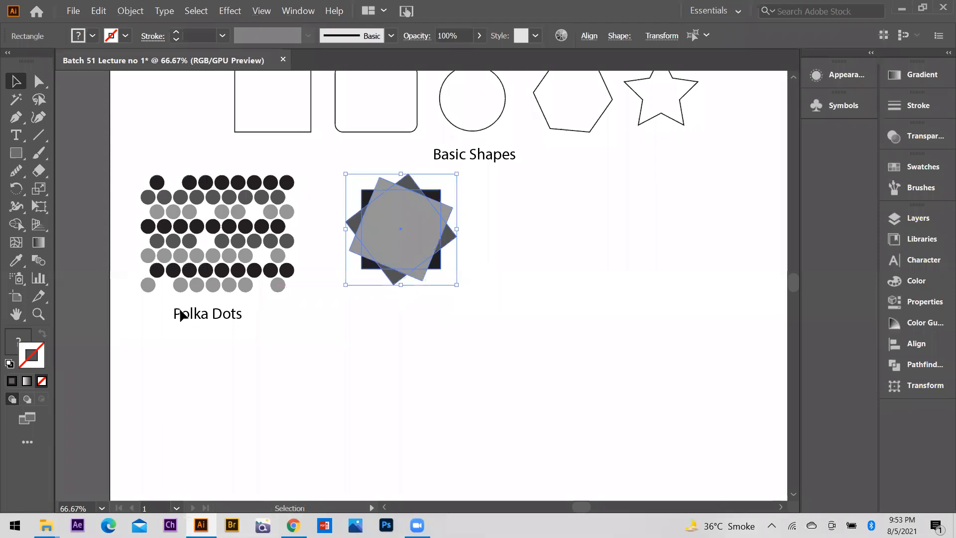
drag(200, 318, 373, 319)
key(t)
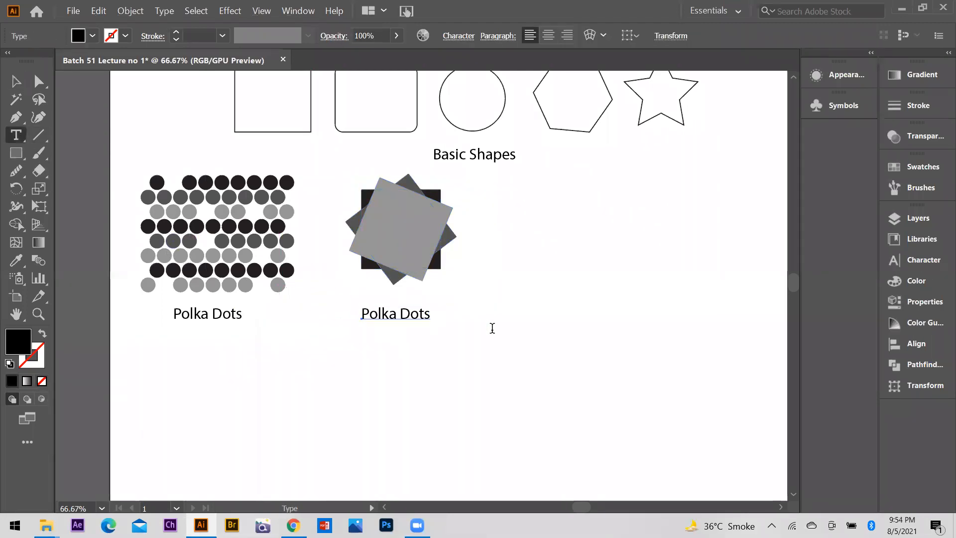
key(shift+Return)
key(ctrl+a)
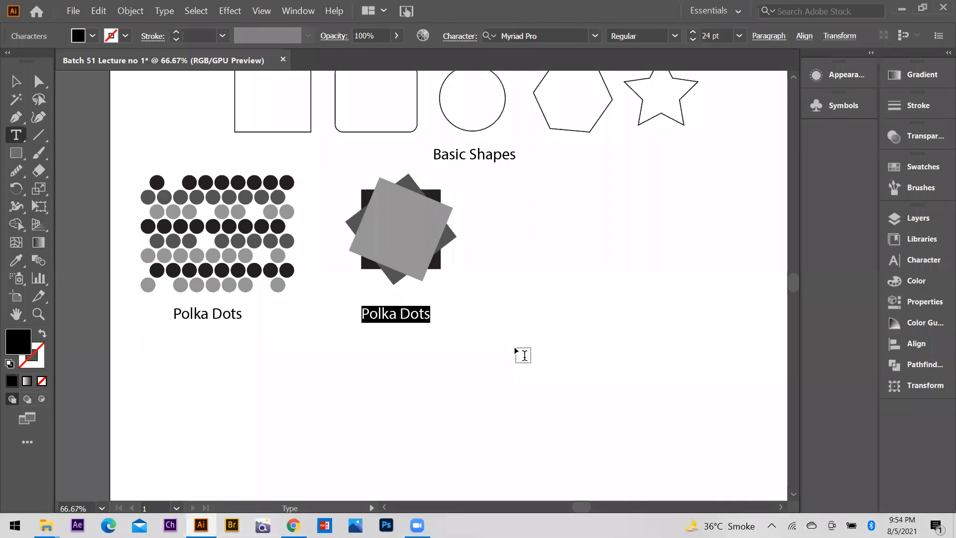
text(Shape Rotation)
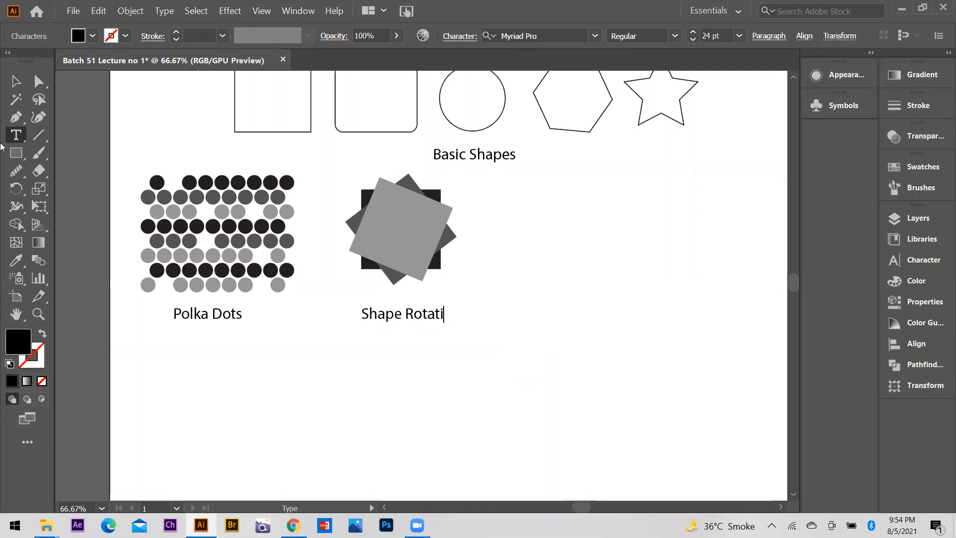
key(Escape)
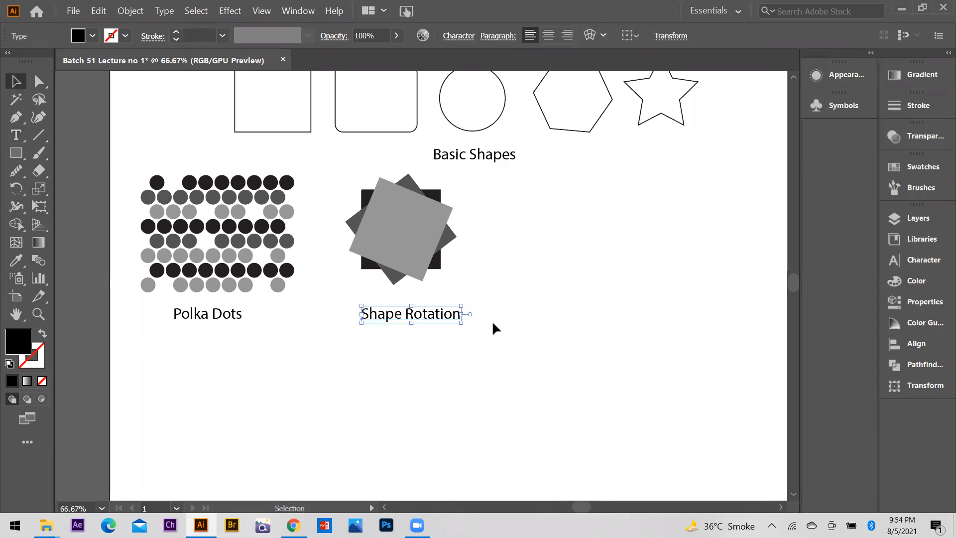
- Shift the rotated squares and their "Shape Rotation" label away from the polka dots, centring the label beneath the squares
click(493, 325)
drag(367, 224, 493, 325)
drag(409, 229, 431, 229)
click(503, 323)
drag(470, 313, 462, 314)
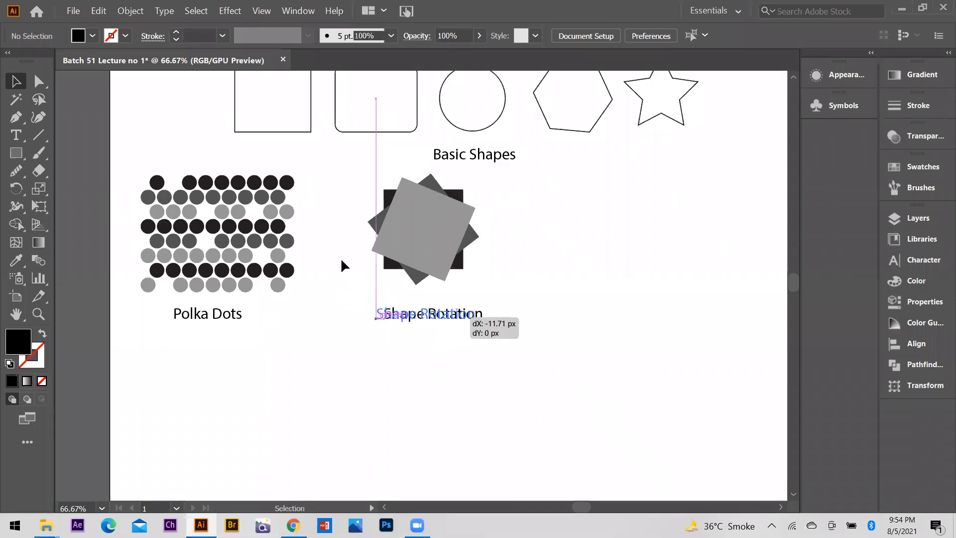
drag(342, 260, 366, 261)
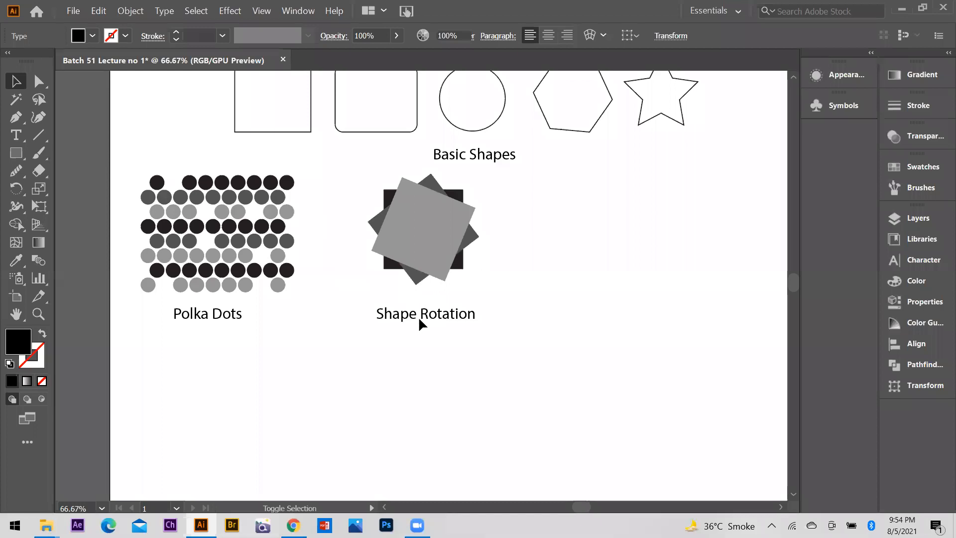
- Select the rotated squares together with their label, nudge them slightly to the right under "Basic Shapes", and deselect
scroll(68, 283, down, 1)
drag(111, 219, 423, 323)
drag(349, 269, 373, 269)
drag(298, 224, 423, 321)
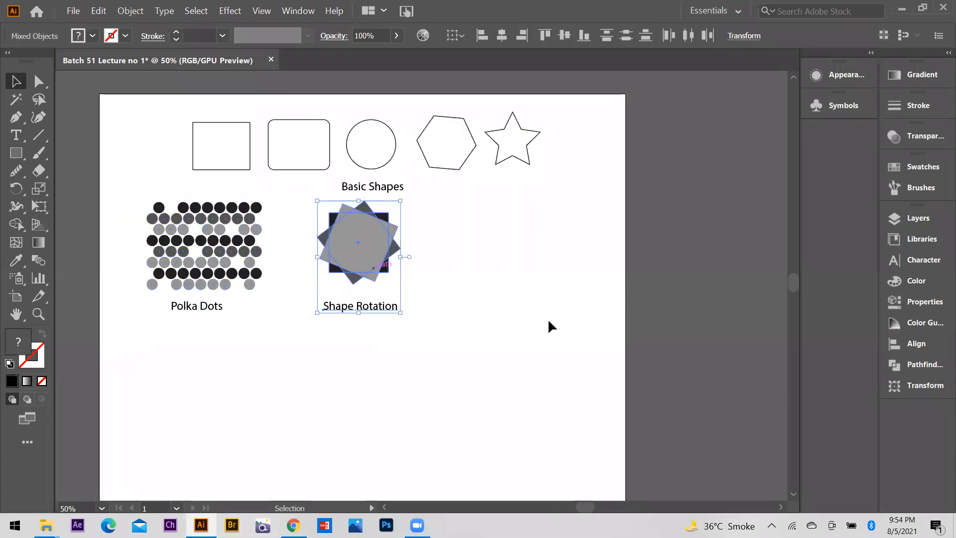
key(Right)
key(Right)
key(Right)
key(Right)
key(Right)
key(Right)
key(Right)
key(Right)
key(Right)
click(565, 259)
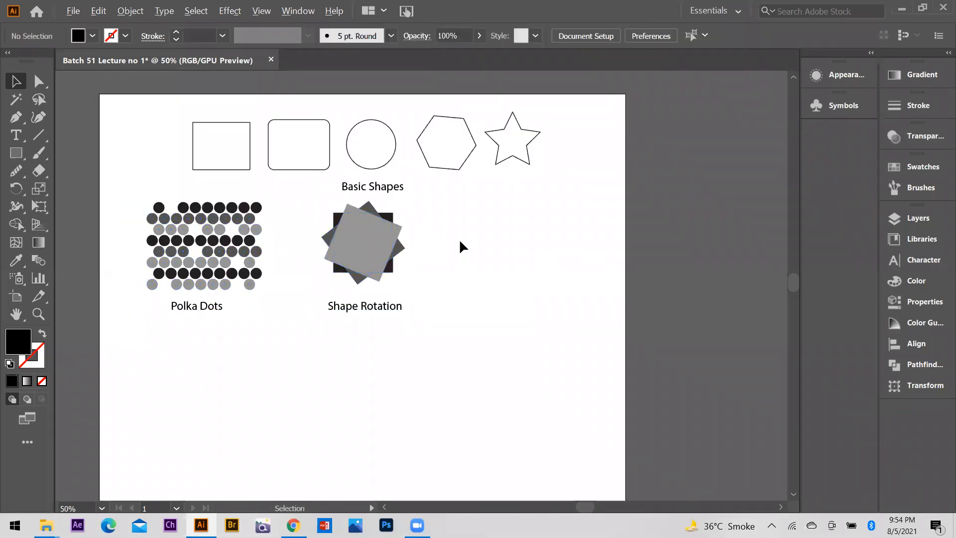
- Draw a thin, tall black bar with the Rounded Rectangle tool in the empty space to the right of the rotated squares
scroll(418, 246, down, 1)
scroll(527, 243, up, 1)
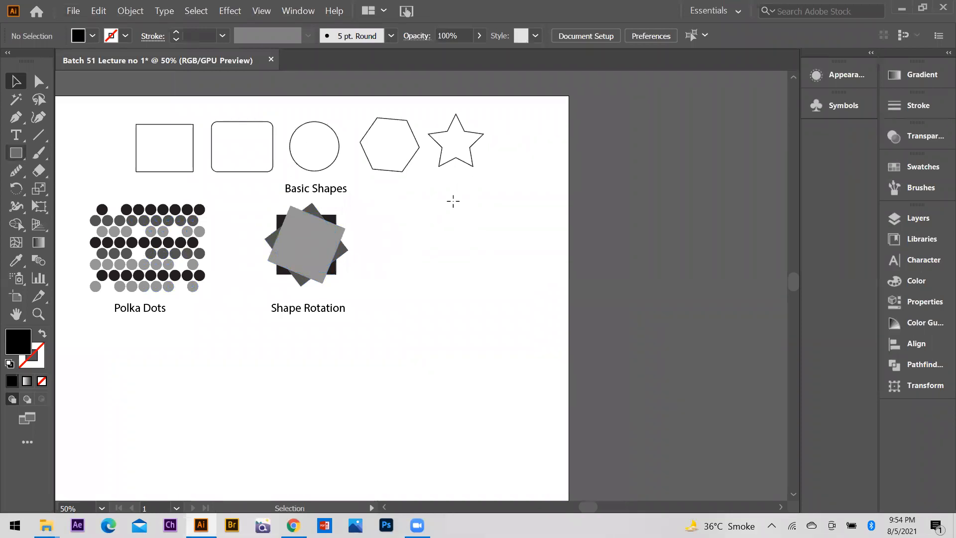
right_click(15, 153)
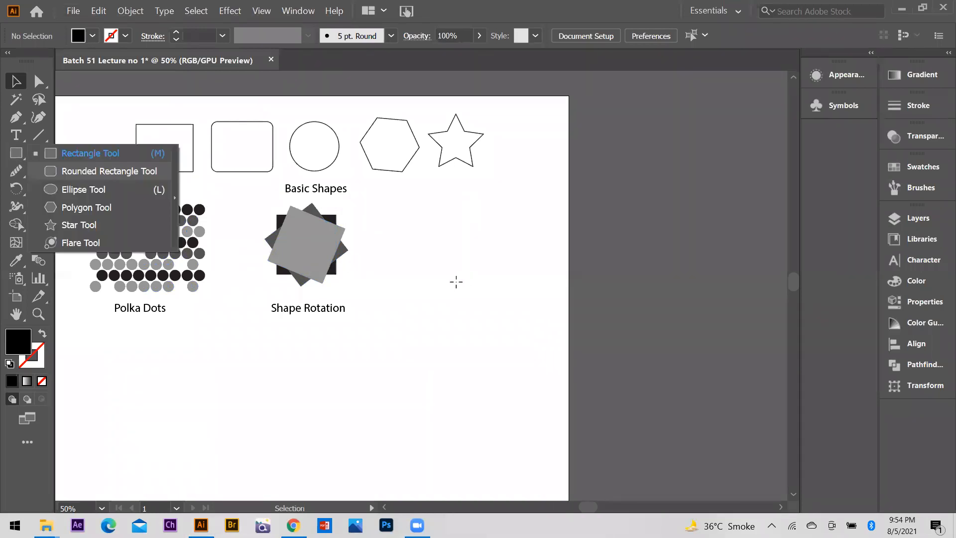
drag(456, 285, 454, 198)
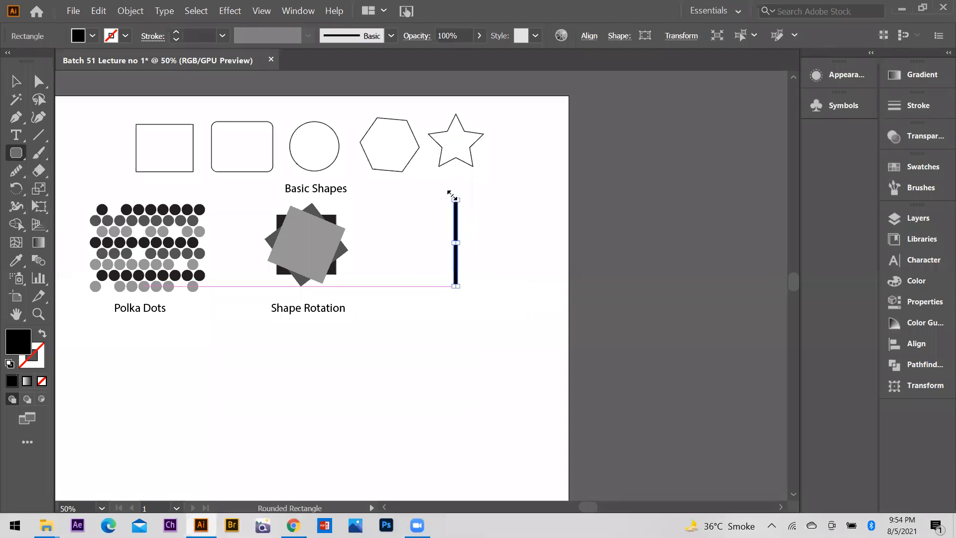
key(ctrl+1)
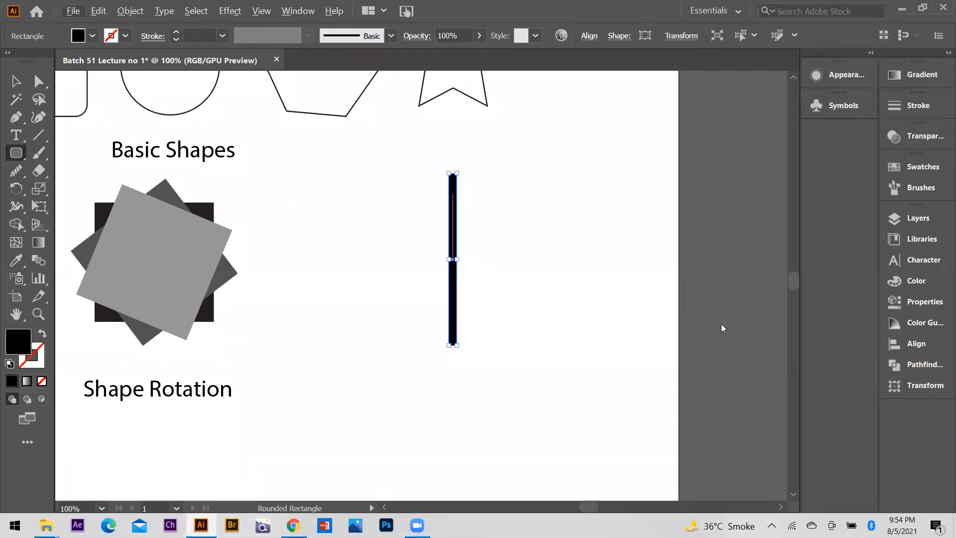
- Make a copy of the black bar rotated by 8° about its centre, checking the angle with the preview
right_click(453, 193)
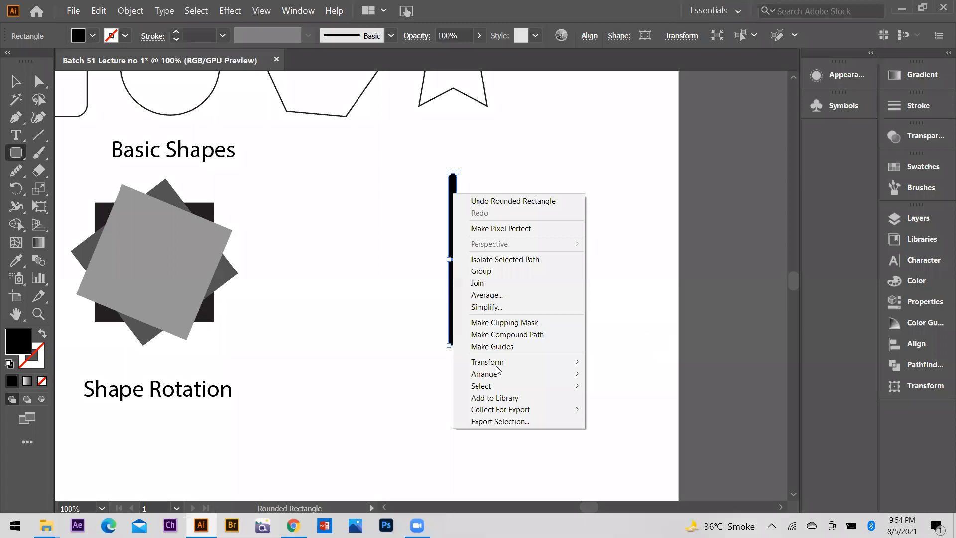
mouse_move(534, 362)
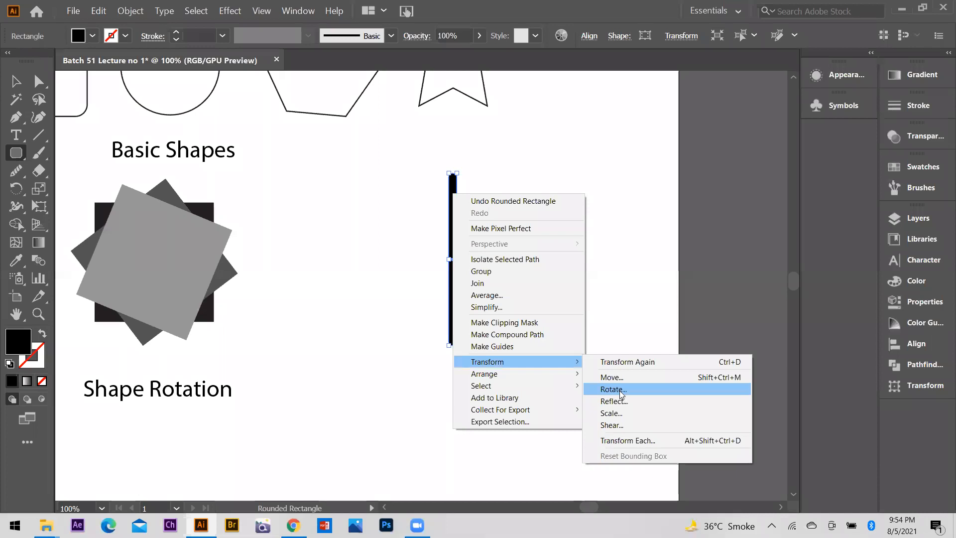
click(619, 389)
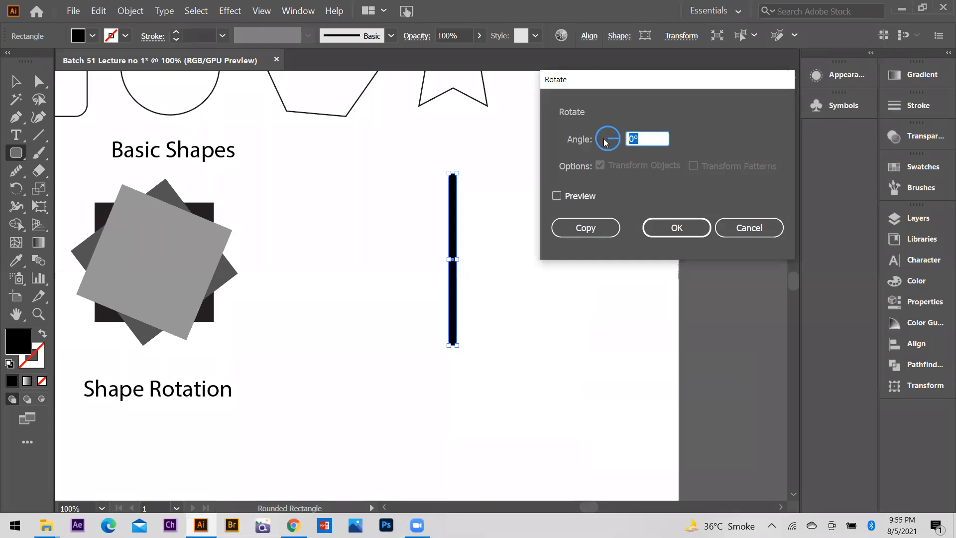
text(8)
click(556, 196)
click(557, 196)
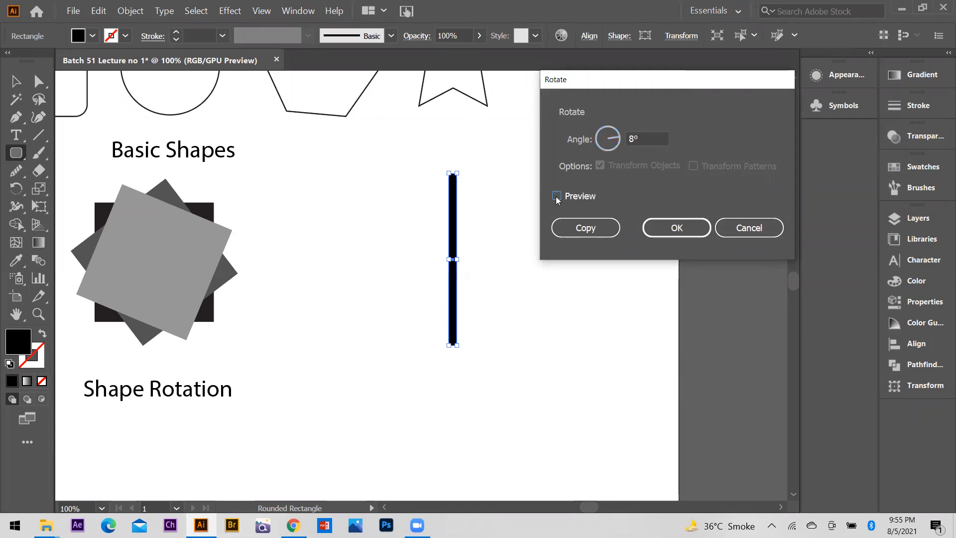
click(556, 196)
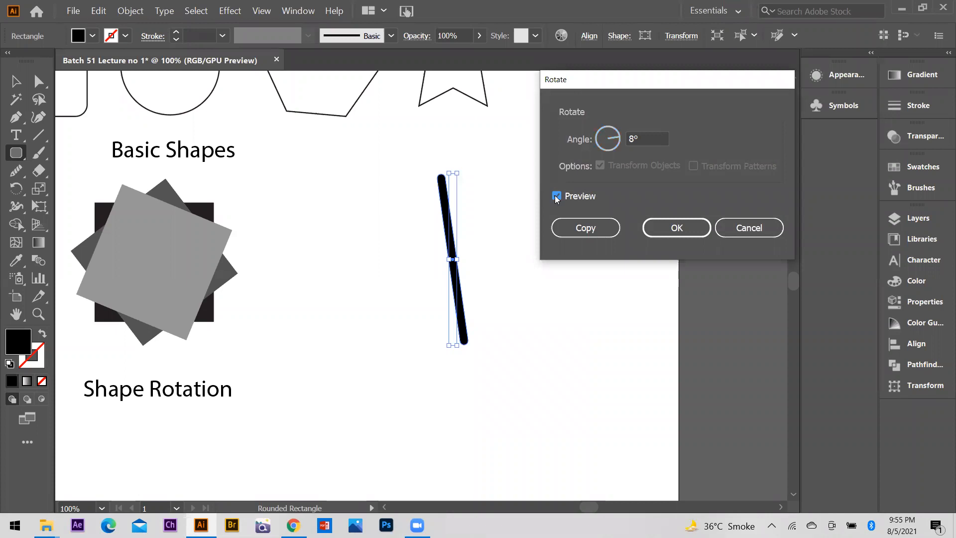
click(556, 196)
click(556, 196)
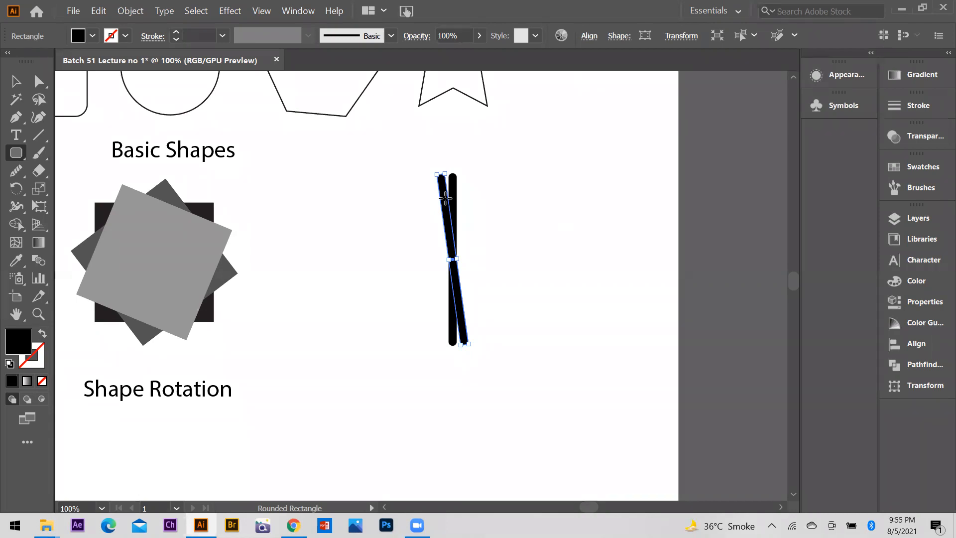
- Repeat the rotated copy of the bar with Transform Again until the bars fan around into a nearly complete circle
key(ctrl)
key(ctrl+d)
key(ctrl+d)
key(ctrl+d)
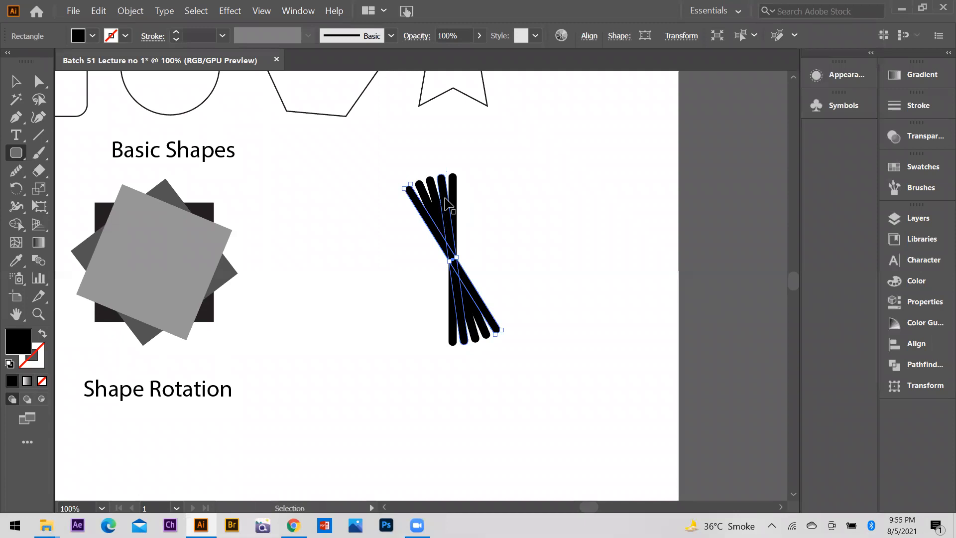
key(ctrl+d)
key(ctrl+d)
key(ctrl+d)
key(ctrl+d)
key(ctrl+d)
key(ctrl+d)
key(ctrl+d)
key(ctrl+d)
key(ctrl+d)
key(ctrl+d)
key(ctrl+d)
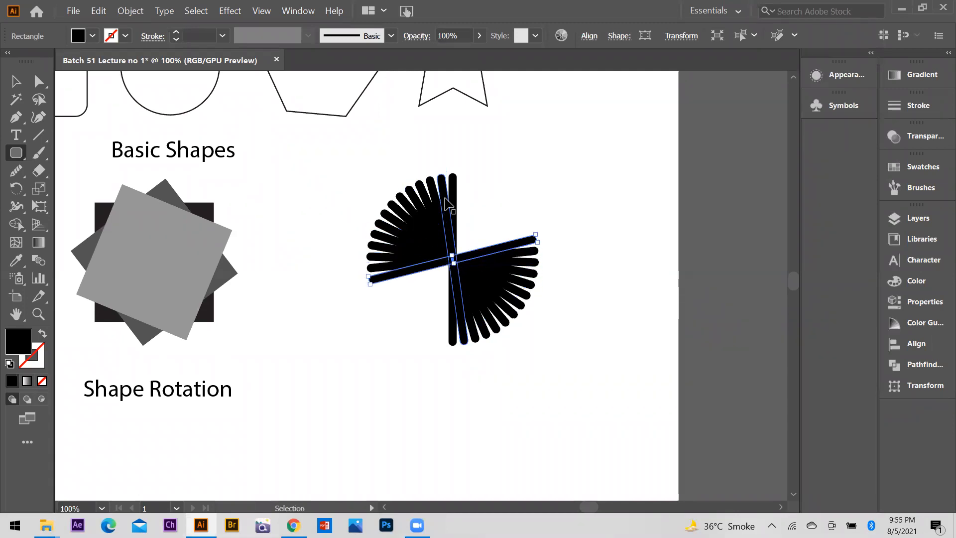
key(ctrl+d)
key(ctrl+d)
key(ctrl+d)
key(ctrl+d)
key(ctrl+d)
key(ctrl+d)
key(ctrl+d)
key(ctrl+d)
key(ctrl+d)
key(ctrl+d)
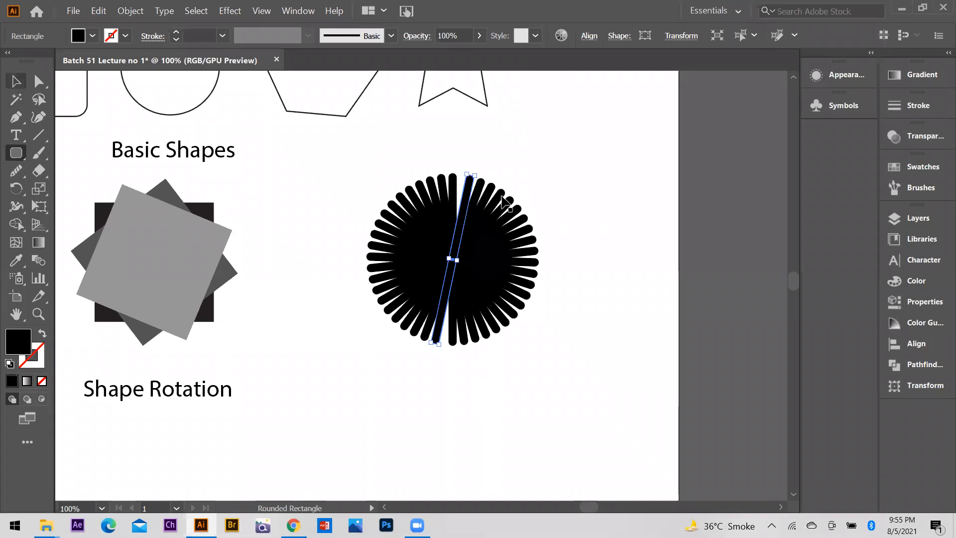
- Select every second bar of the radial design and fill the selection with light grey using the Eyedropper
key(v)
scroll(483, 190, up, 2)
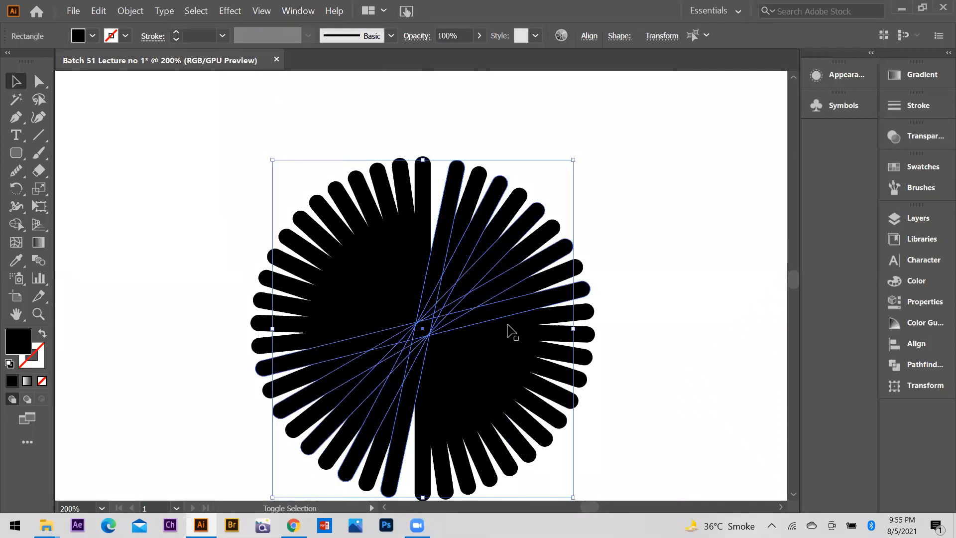
key(i)
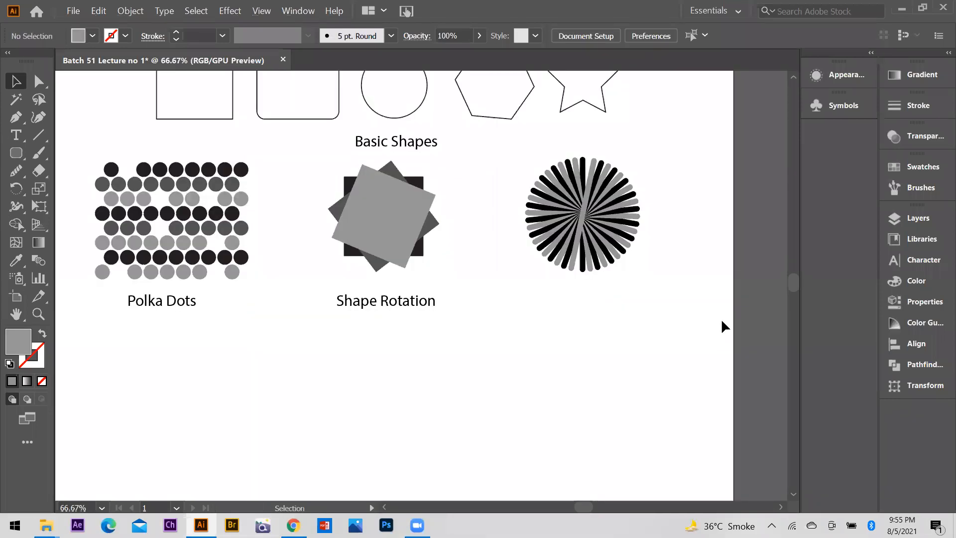
- Place a copy of the Shape Rotation label under the radial line motif and change its text to "Motive Rotation"
key(t)
key(ctrl+v)
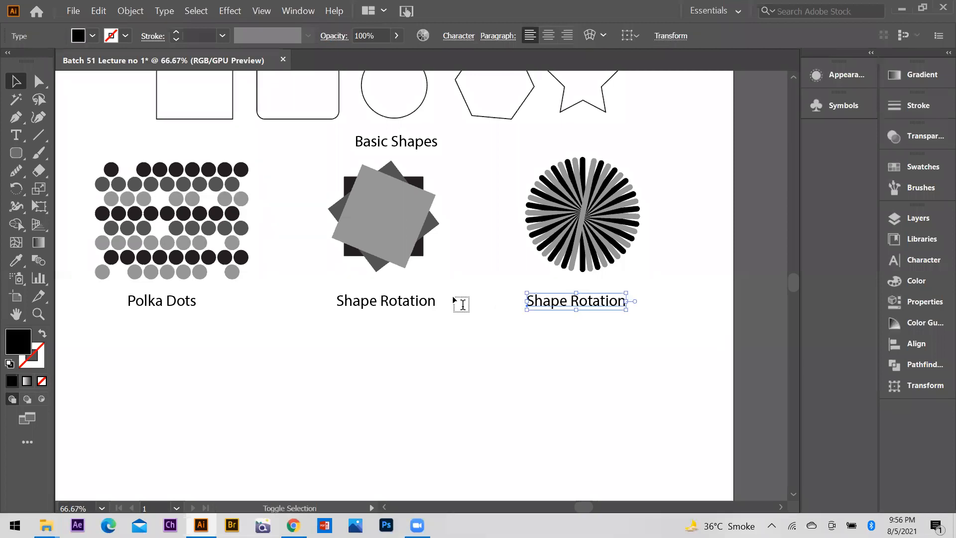
key(ctrl+1)
double_click(470, 275)
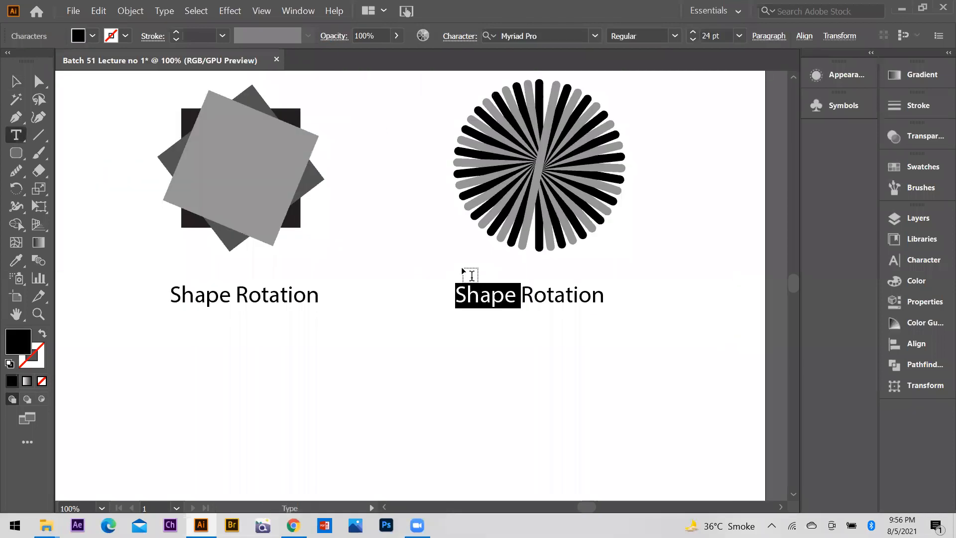
text(Mot)
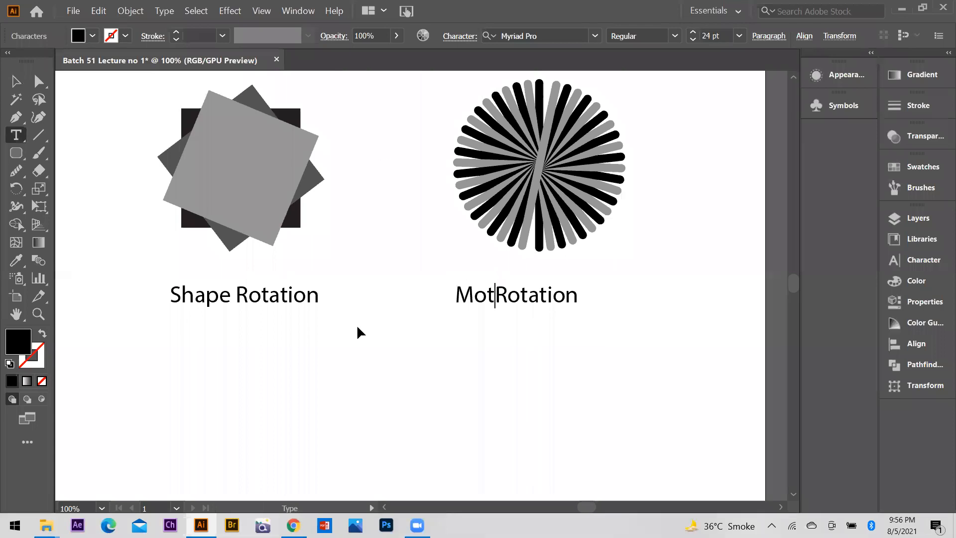
text(ive)
key(Escape)
click(656, 309)
scroll(728, 322, down, 3)
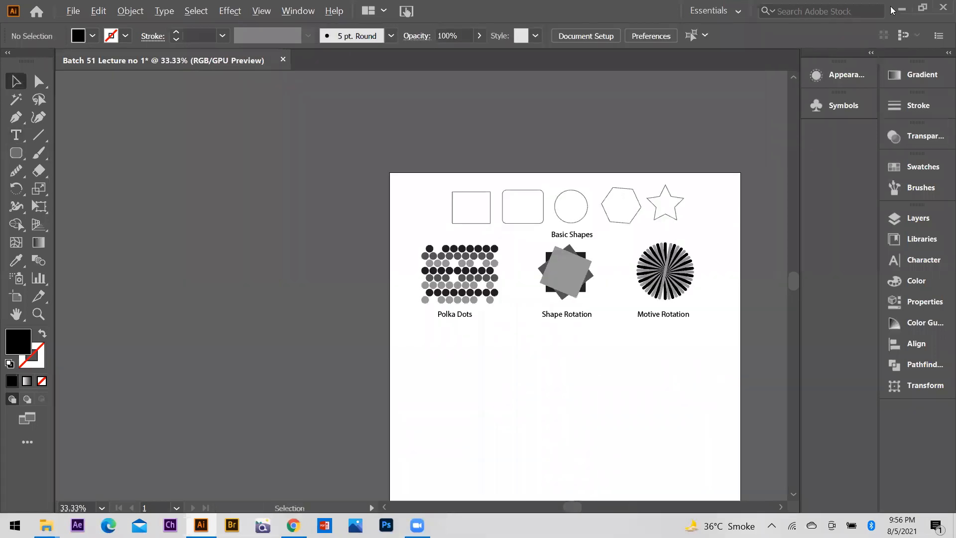
scroll(656, 378, up, 1)
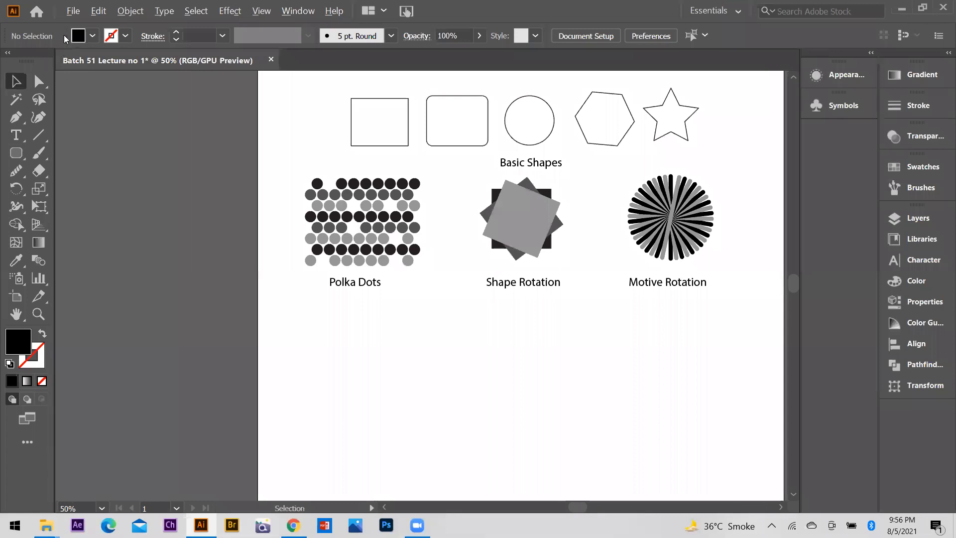
- Open the Illustrator file "Lacture no 1 BAtch 48" from the BAtch 48 folder on drive F:
key(super+d)
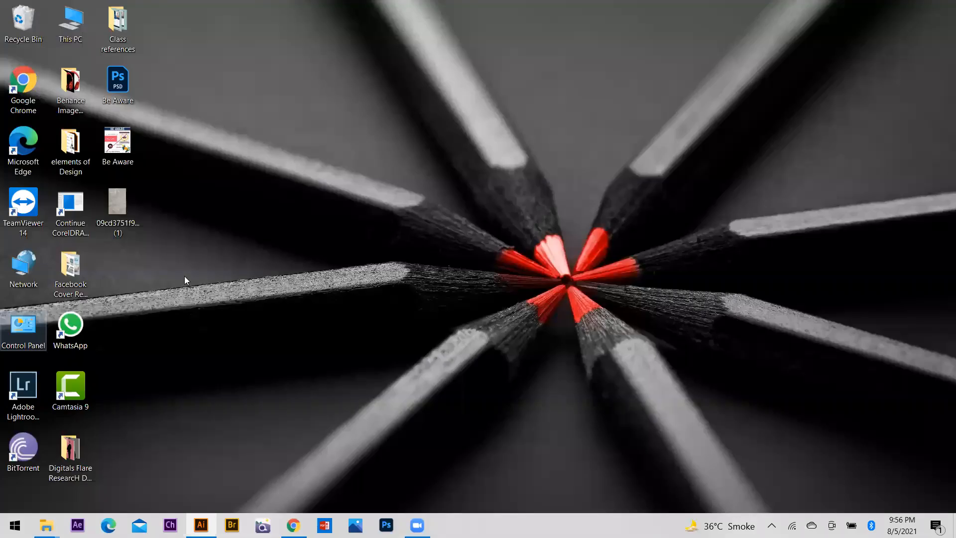
key(super+e)
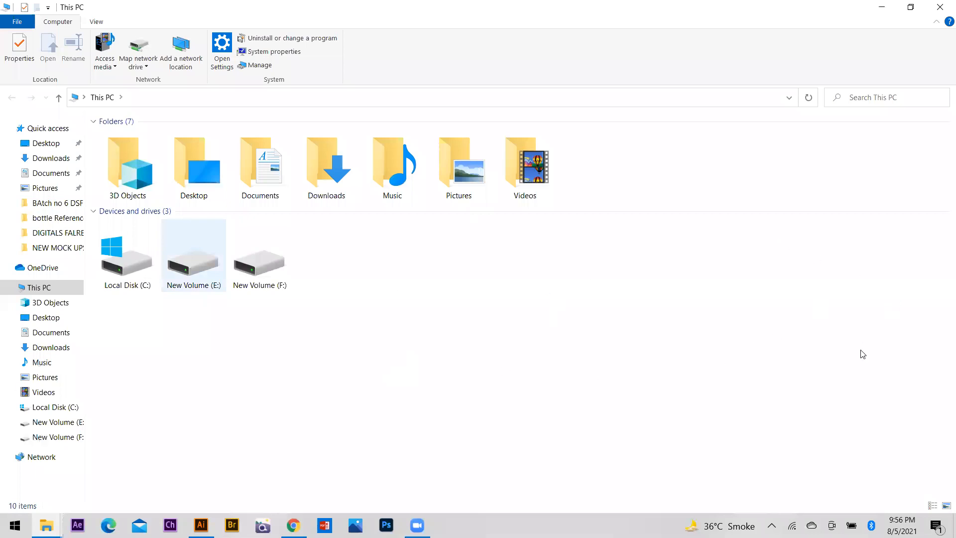
key(Return)
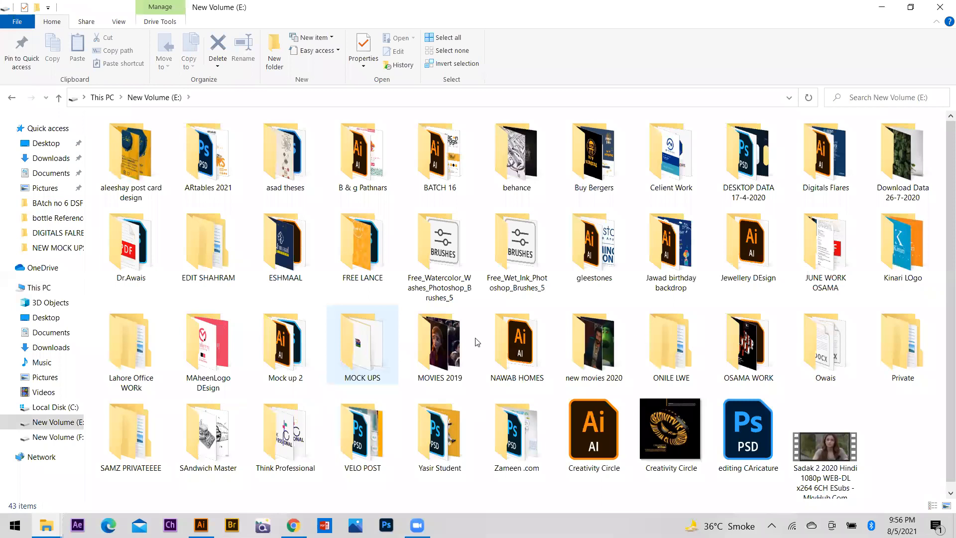
click(58, 437)
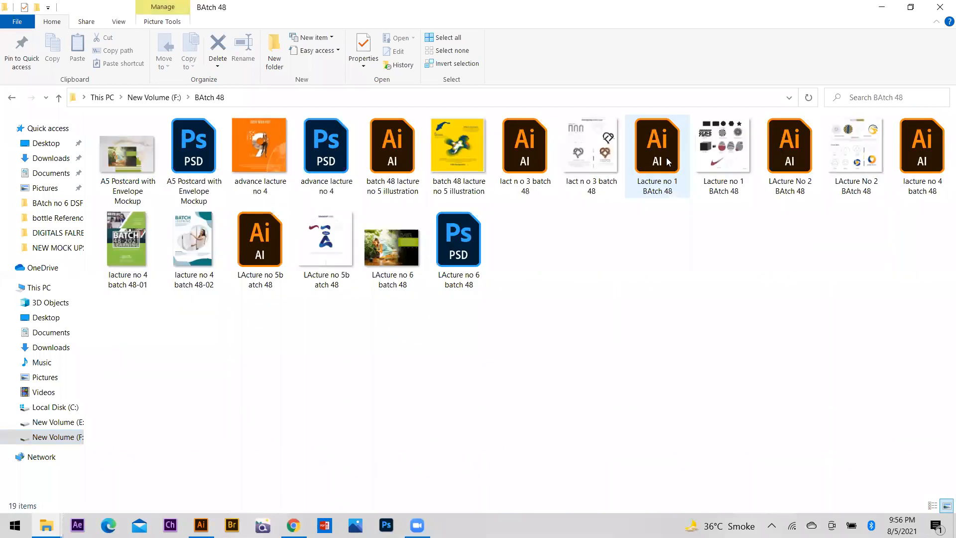
click(668, 161)
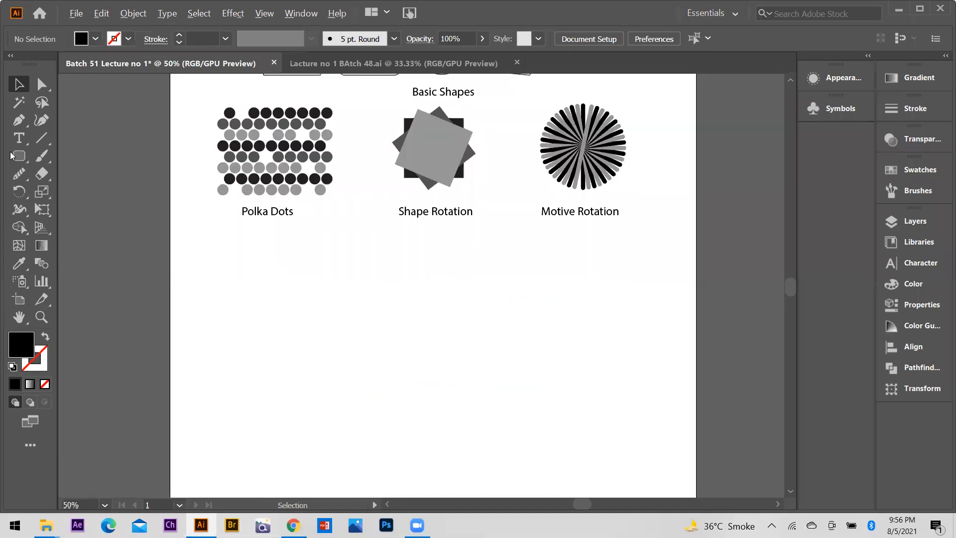
- Draw a black square about 150 px wide in the empty area below the Polka Dots label
drag(19, 156, 55, 159)
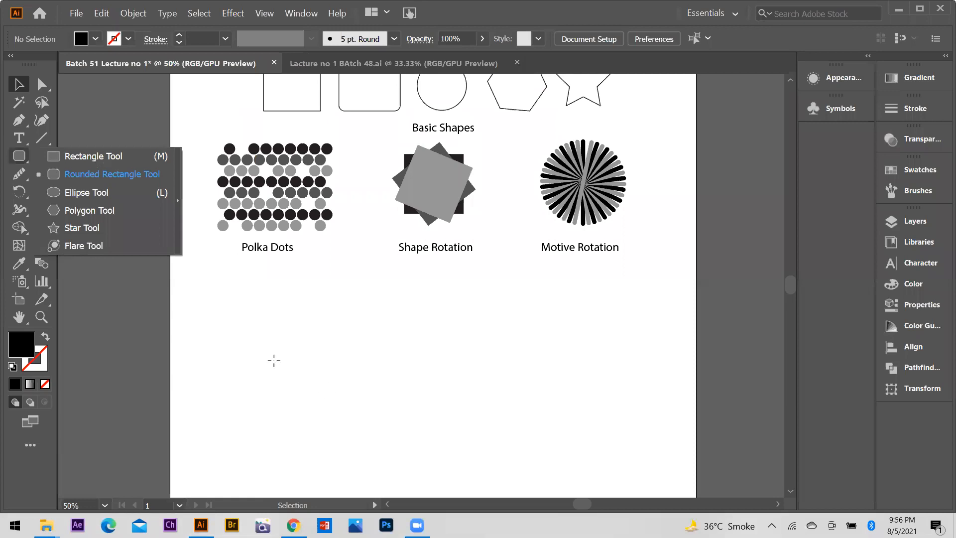
drag(262, 397, 297, 430)
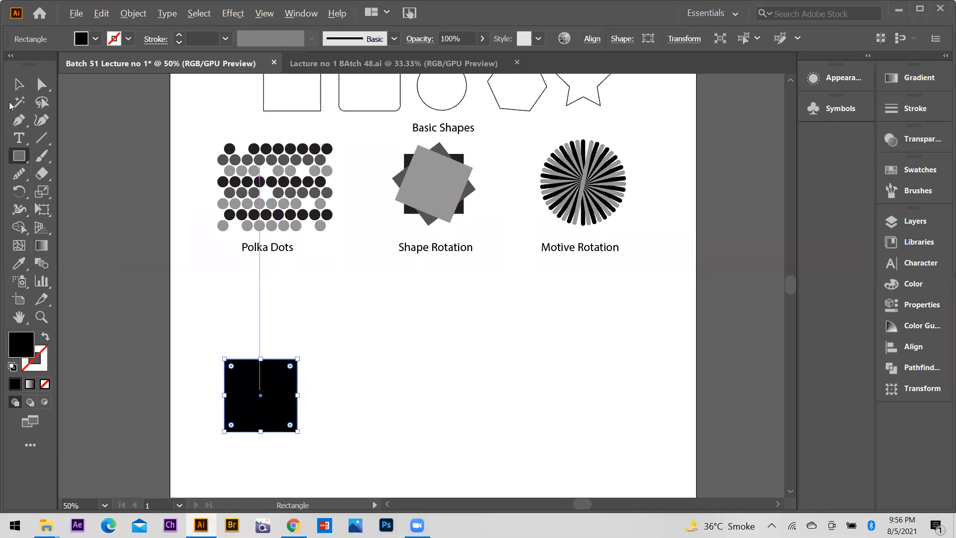
key(ctrl+equal)
key(ctrl+equal)
- Duplicate the black square directly above itself and fill the copy with the dark grey sampled from the polka dots
drag(254, 345, 249, 237)
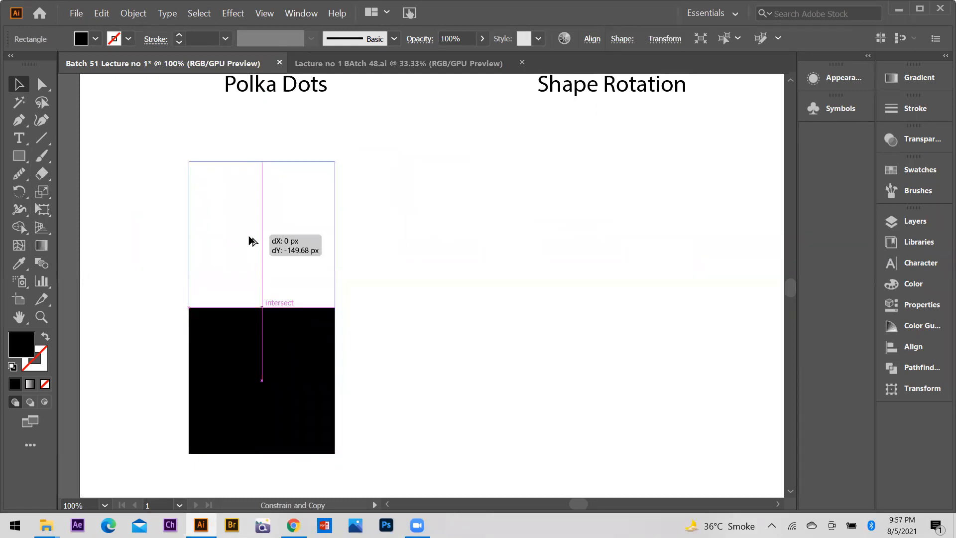
drag(248, 235, 249, 236)
drag(339, 303, 330, 303)
scroll(330, 304, up, 2)
key(ctrl+minus)
key(i)
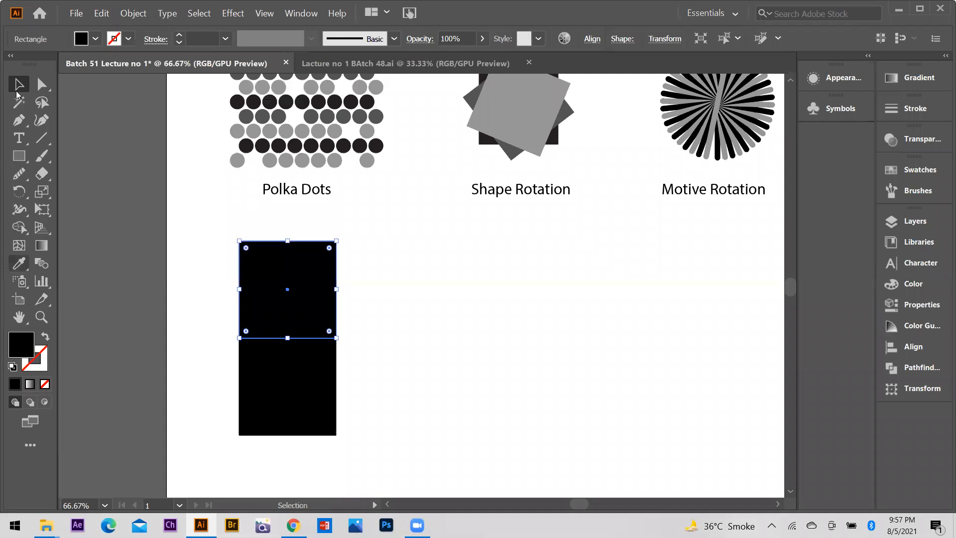
key(v)
scroll(316, 408, up, 1)
- Duplicate the black square against its right edge and fill the copy with the light grey sampled from the polka dots
drag(316, 409, 406, 413)
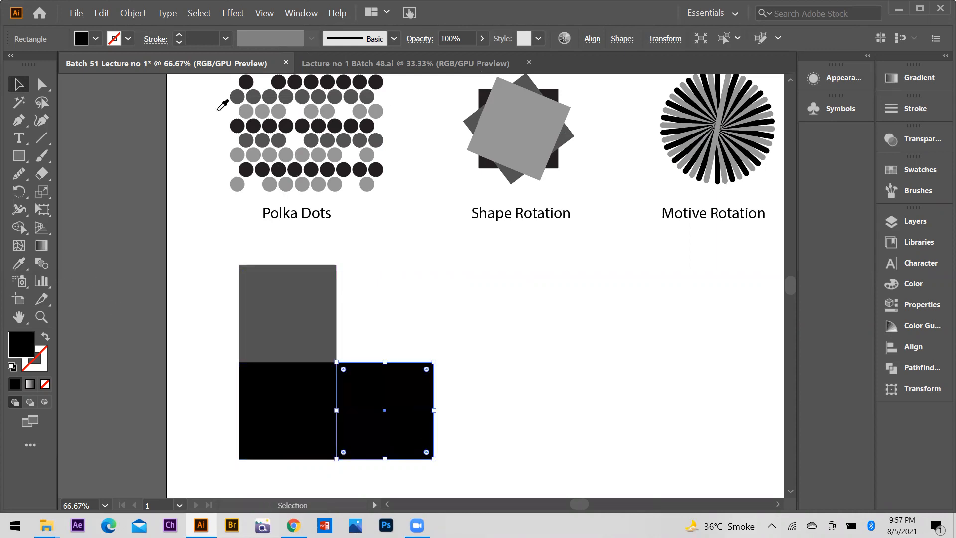
key(i)
click(262, 111)
key(v)
click(221, 343)
scroll(320, 307, down, 1)
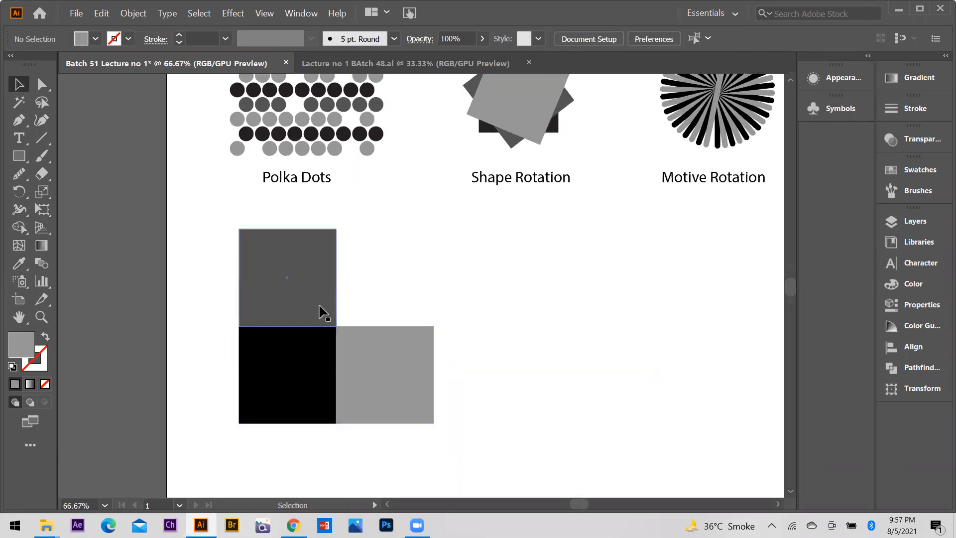
scroll(320, 308, up, 1)
scroll(256, 272, up, 1)
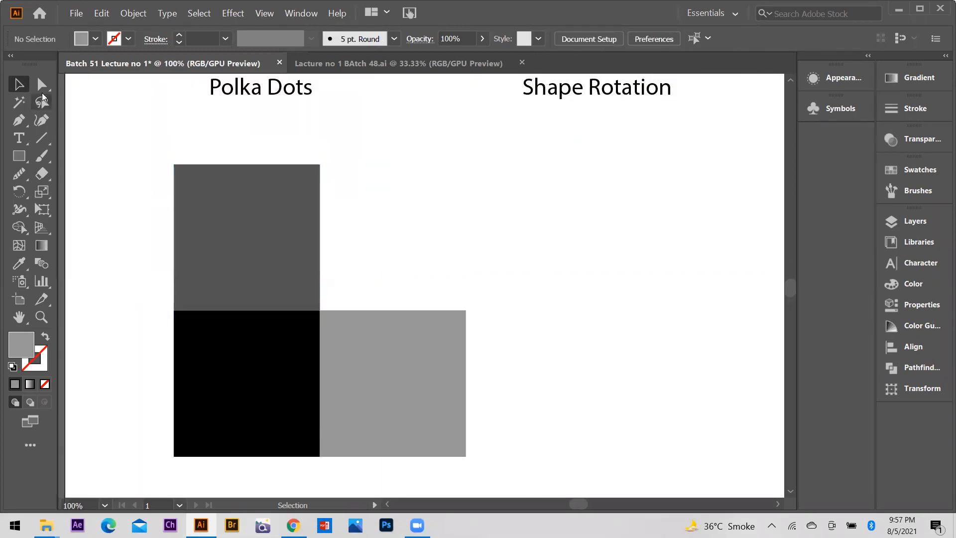
- Try to distort the dark grey square by pulling its two upper corner points separately
drag(120, 168, 229, 224)
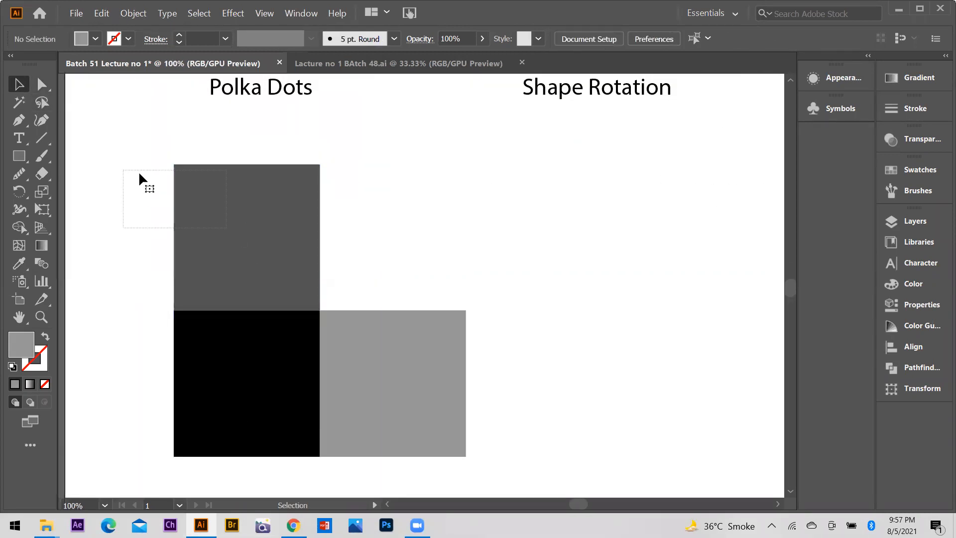
click(46, 90)
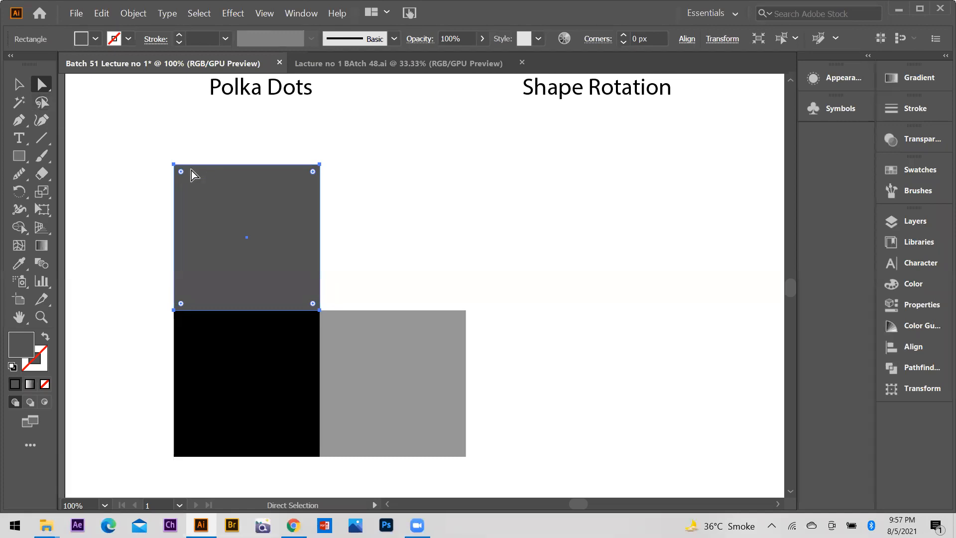
click(172, 164)
drag(174, 165, 130, 29)
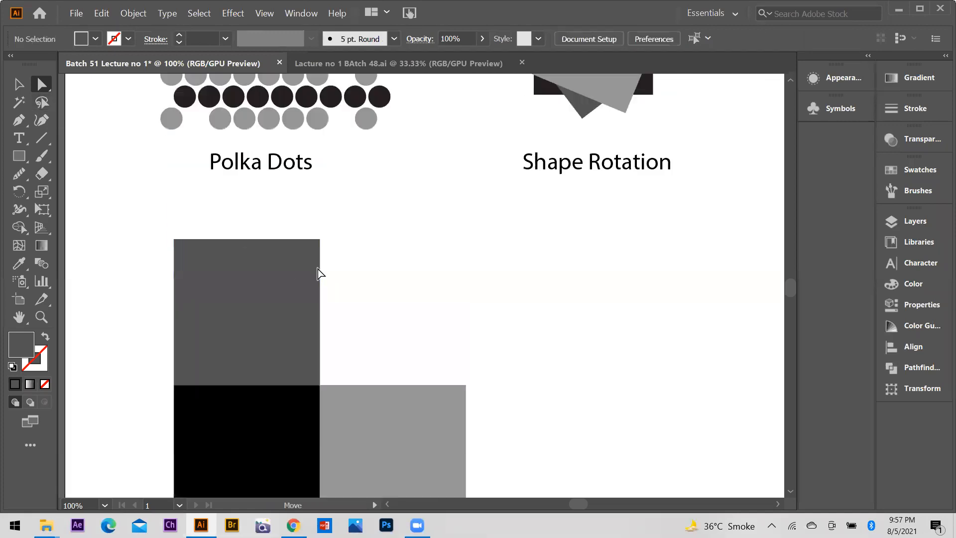
drag(161, 334, 465, 114)
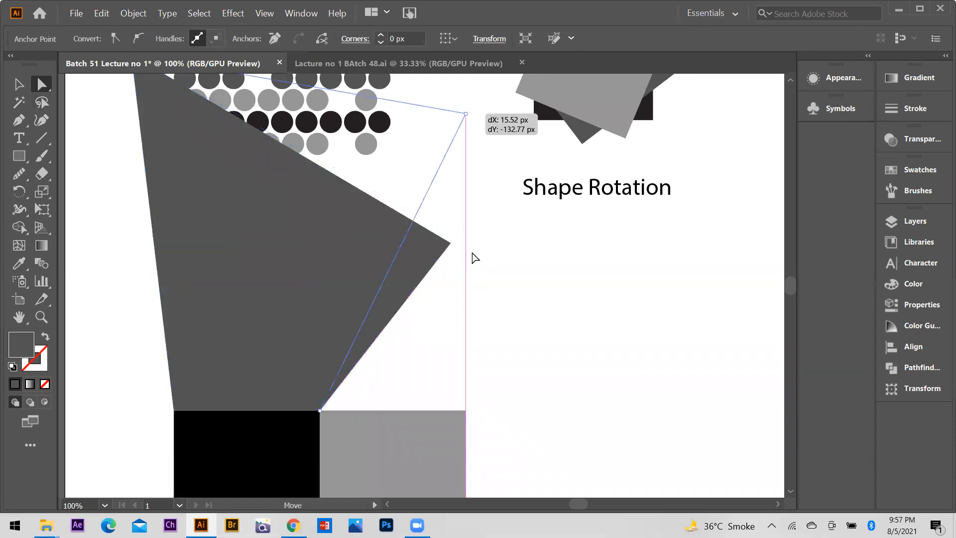
scroll(488, 282, down, 3)
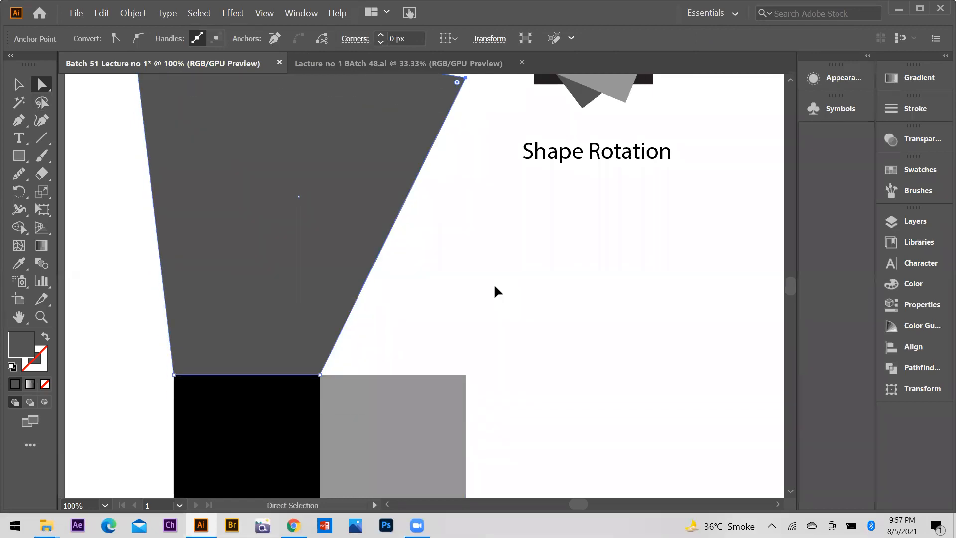
key(ctrl+minus)
key(ctrl+minus)
key(ctrl+minus)
key(ctrl+z)
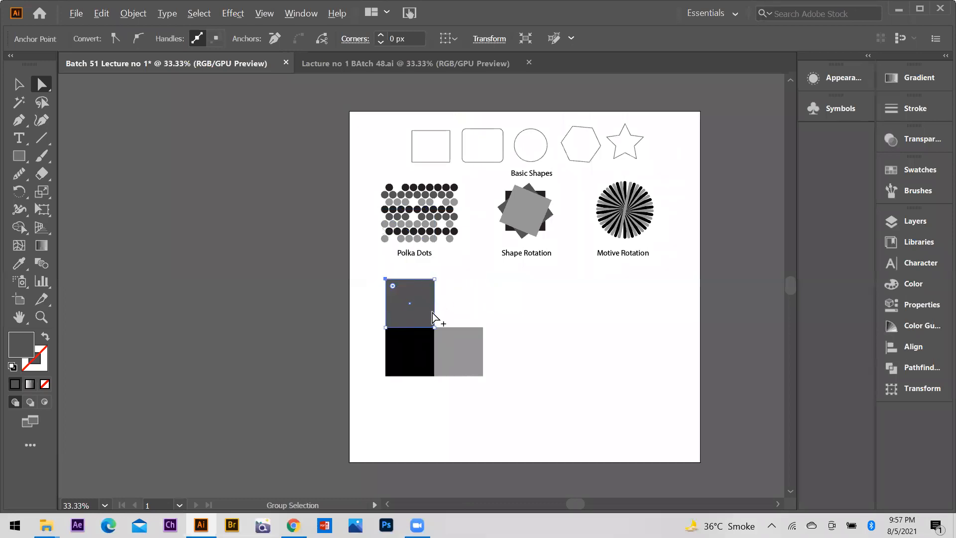
- Move the dark grey square's upper corners and the light grey square's outer corners to form a box's slanted top and side faces
key(ctrl+plus)
key(ctrl+plus)
scroll(269, 241, up, 2)
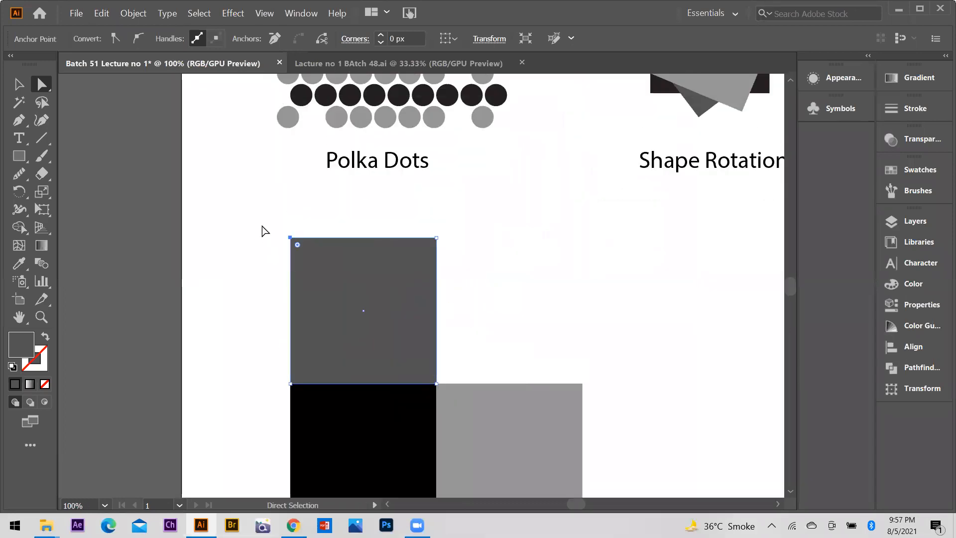
drag(258, 218, 443, 243)
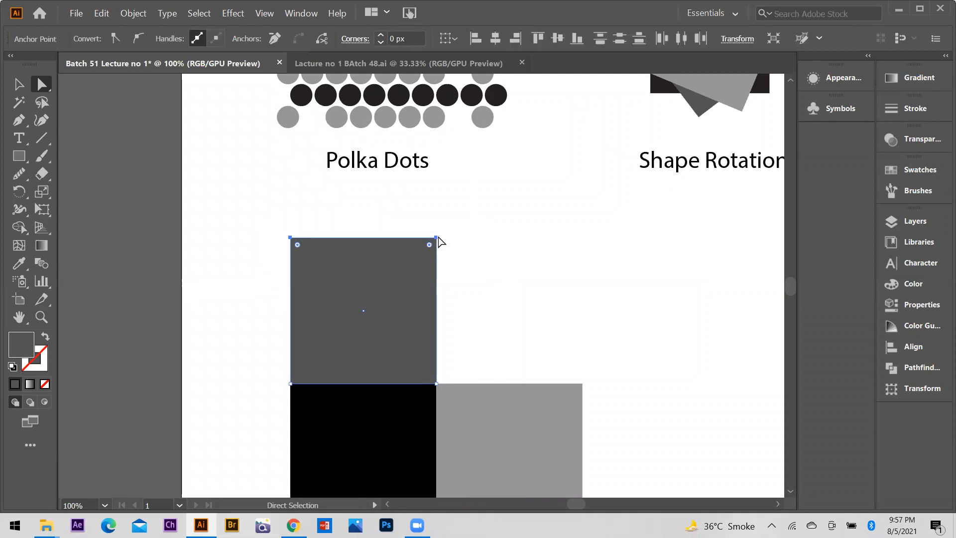
drag(437, 239, 511, 339)
scroll(604, 273, down, 3)
mouse_move(511, 243)
mouse_down()
mouse_move(506, 255)
mouse_move(515, 258)
mouse_up()
drag(604, 267, 516, 258)
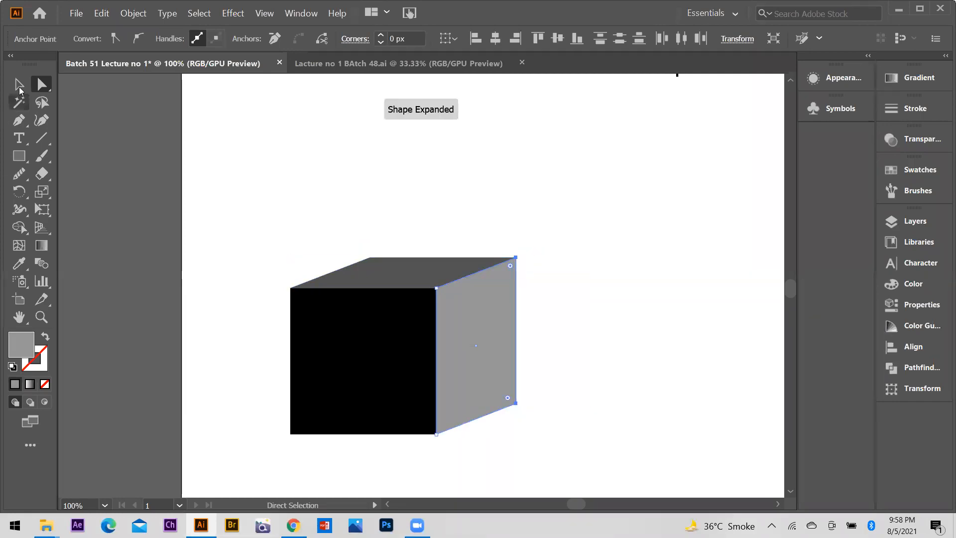
- Select all three faces of the box and move them up closer to the Polka Dots label
key(v)
click(378, 271)
drag(525, 204, 400, 304)
scroll(374, 354, down, 2)
- Copy the Polka Dots label below the box, change its text to "3D Box" and centre it under the box
drag(376, 211, 267, 366)
click(20, 143)
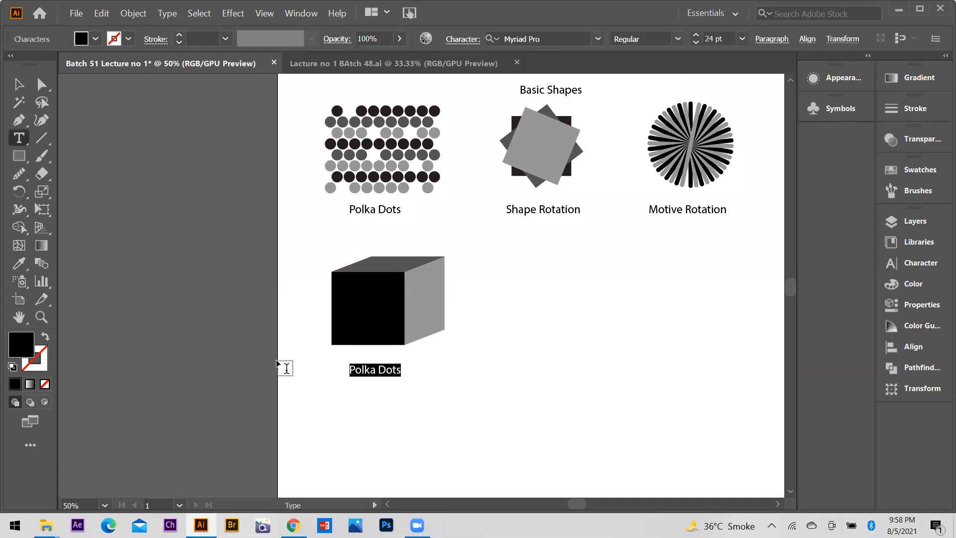
text(3D Box)
click(19, 84)
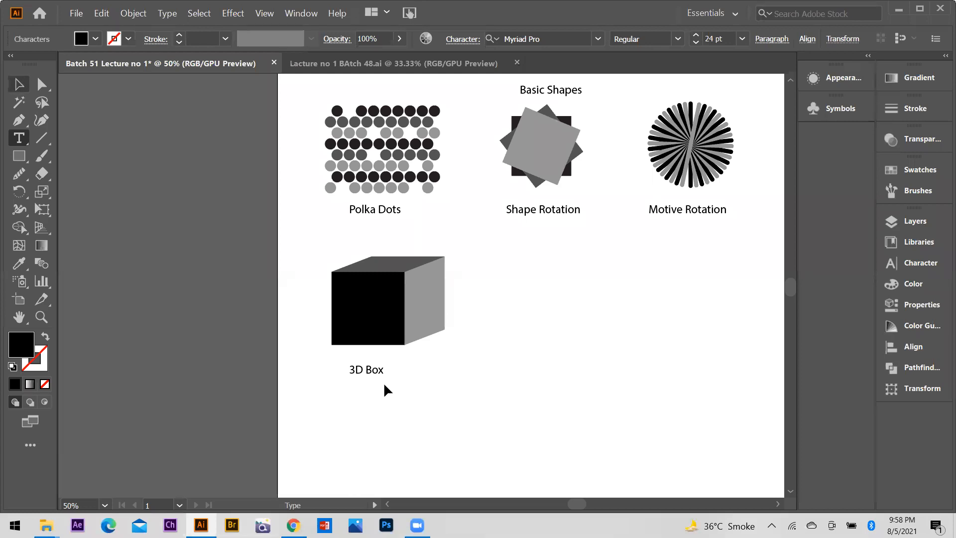
scroll(390, 383, down, 1)
drag(374, 382, 383, 382)
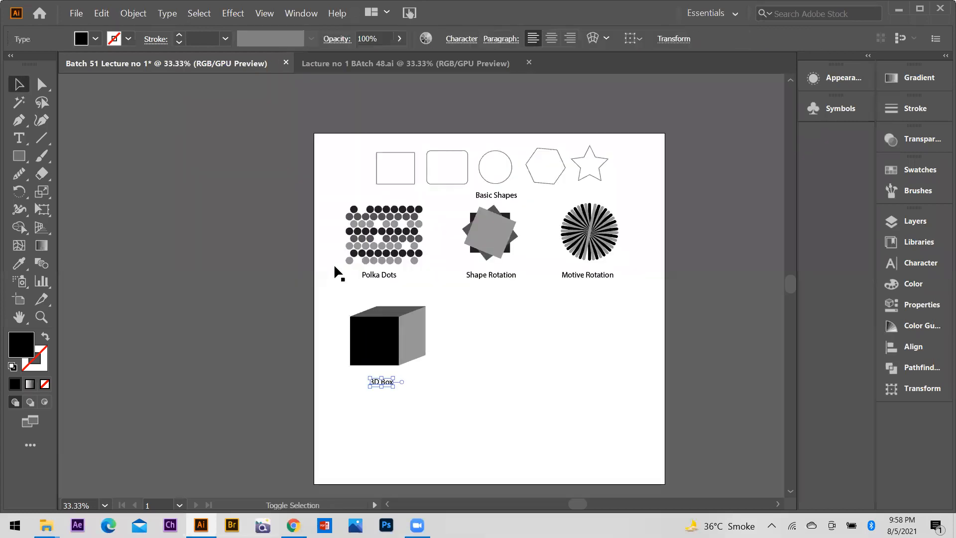
- Create a much smaller copy of the 3D box and place it just right of the original's lower edge
scroll(414, 378, up, 2)
drag(286, 232, 480, 321)
click(465, 287)
scroll(457, 278, up, 2)
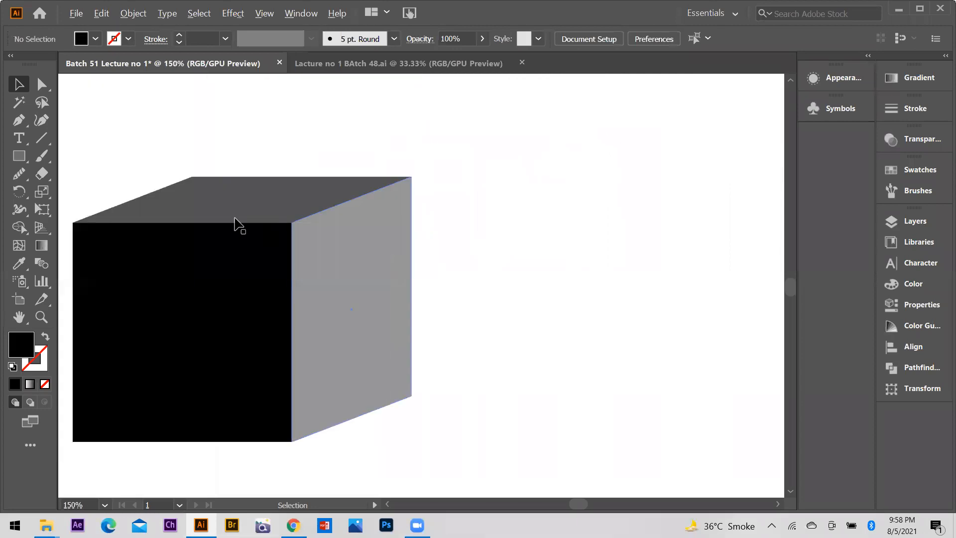
scroll(236, 222, down, 1)
drag(164, 185, 553, 348)
drag(562, 369, 398, 329)
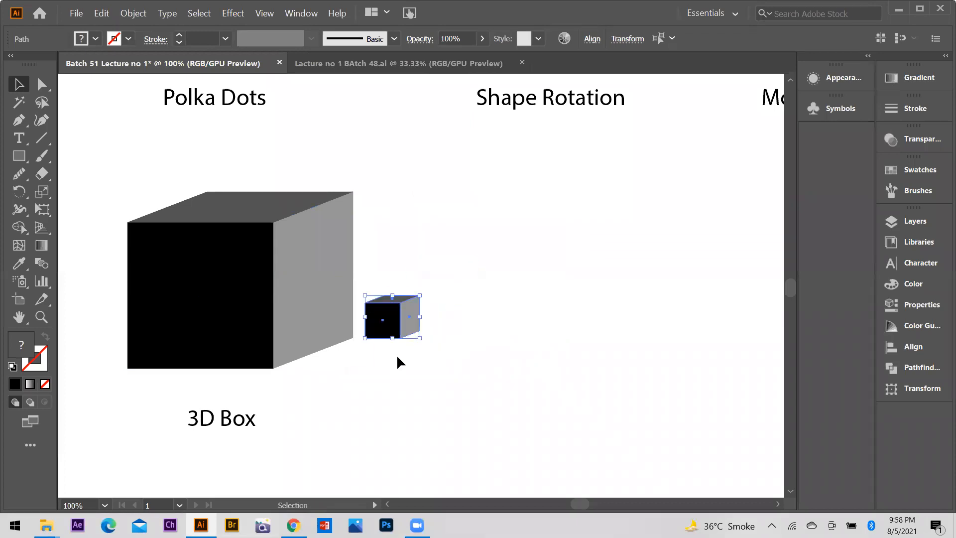
- Separate the small box's top, front and side faces so that narrow white gaps run between them
scroll(403, 364, up, 1)
scroll(390, 338, up, 1)
click(396, 351)
drag(397, 260, 395, 253)
drag(394, 288, 388, 289)
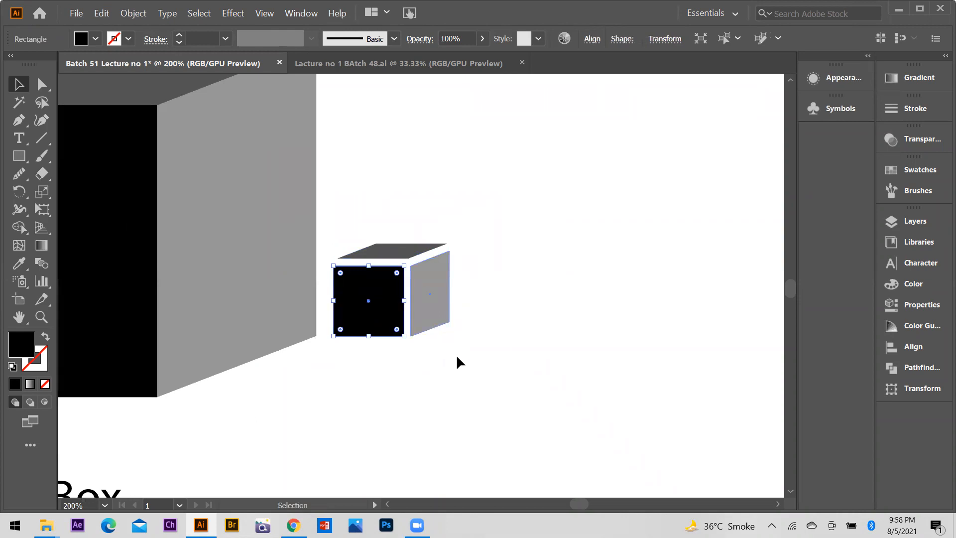
scroll(338, 362, down, 2)
click(329, 367)
scroll(314, 350, down, 1)
scroll(299, 309, down, 1)
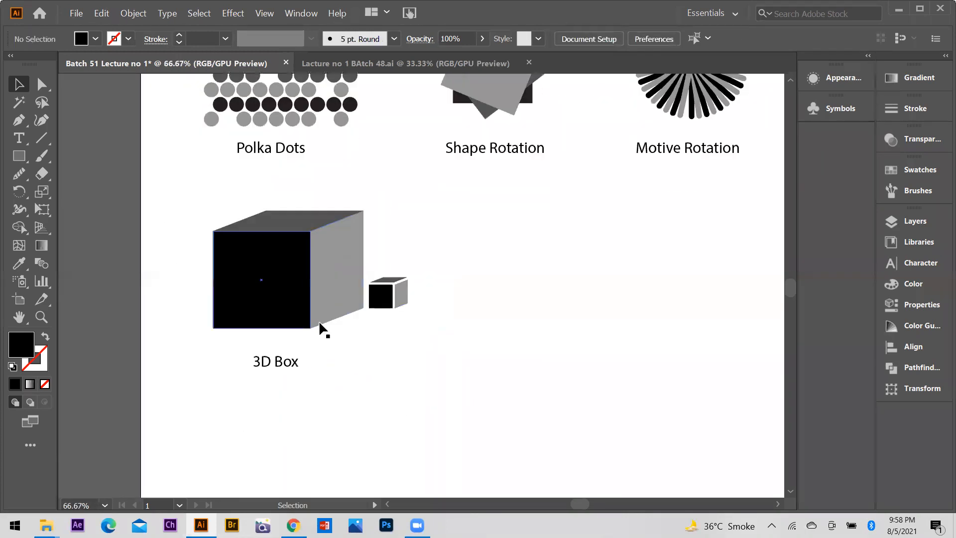
scroll(386, 381, up, 1)
scroll(387, 381, down, 1)
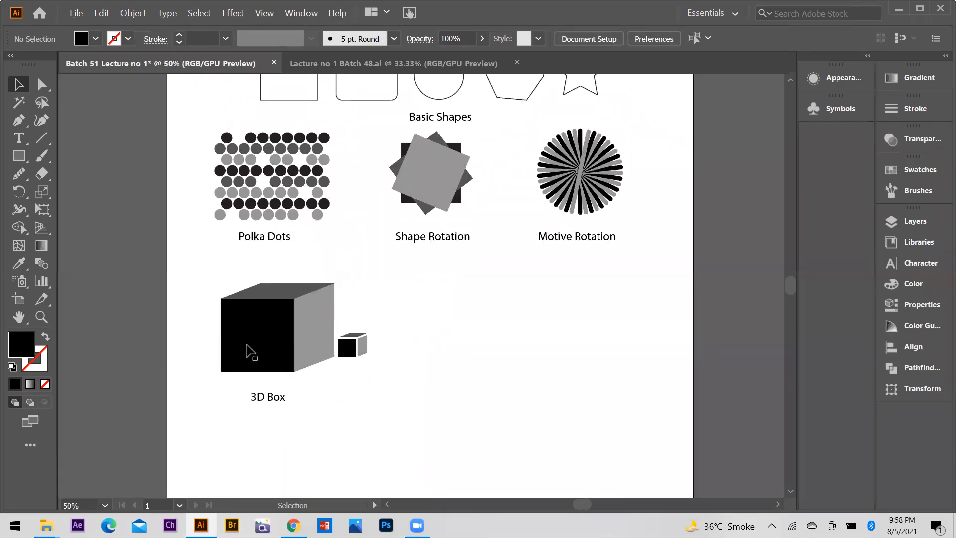
scroll(281, 274, up, 1)
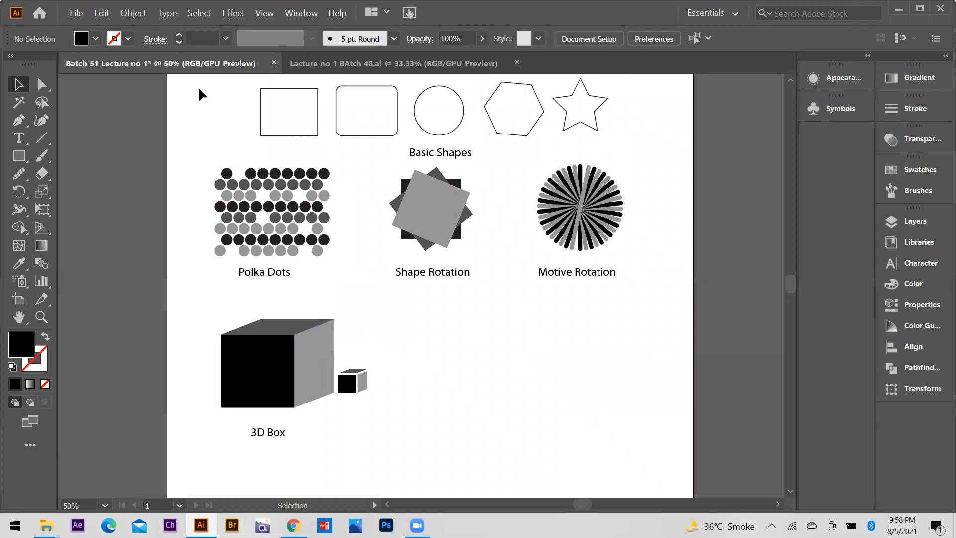
- Draw a black circle about 157 px in diameter to the right of the small 3D box, under Shape Rotation
click(19, 139)
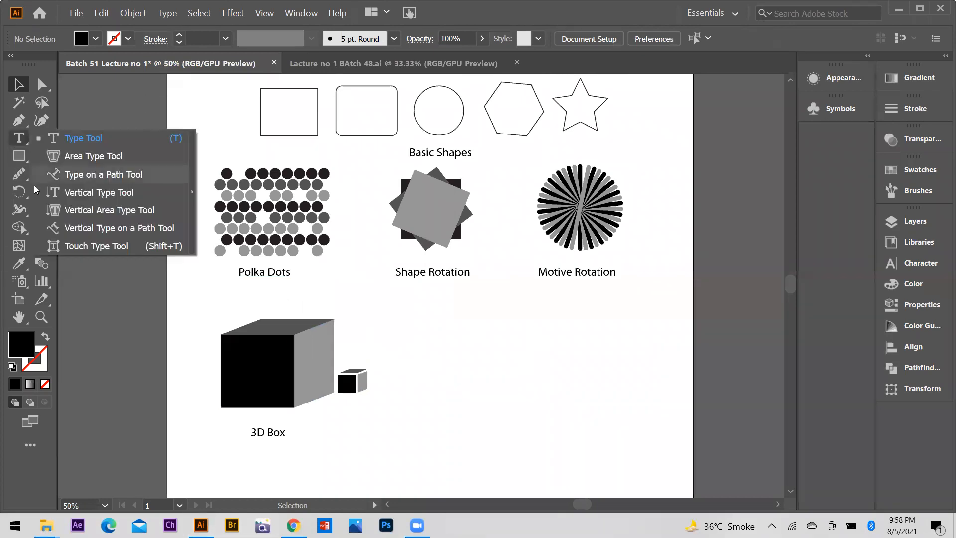
click(19, 156)
key(l)
drag(430, 369, 466, 407)
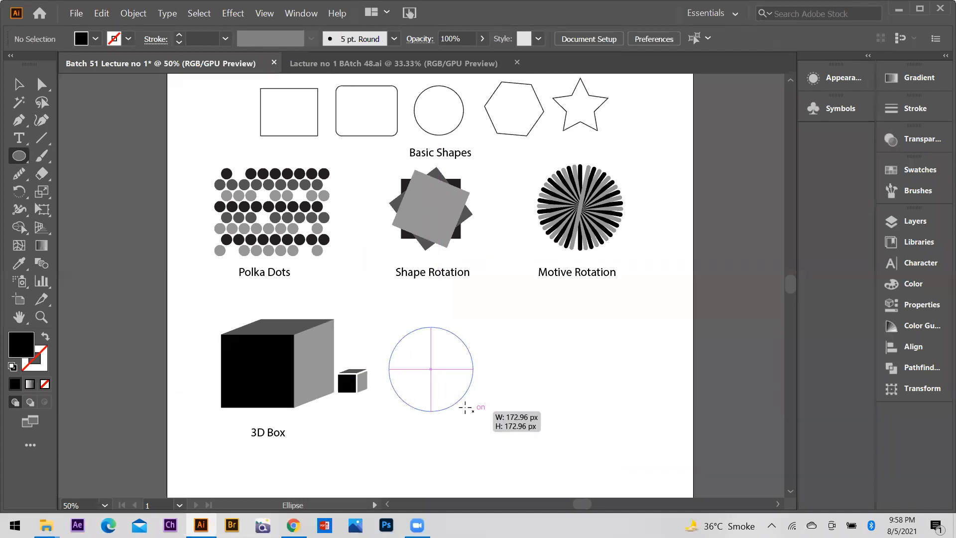
drag(445, 373, 466, 407)
scroll(457, 401, up, 2)
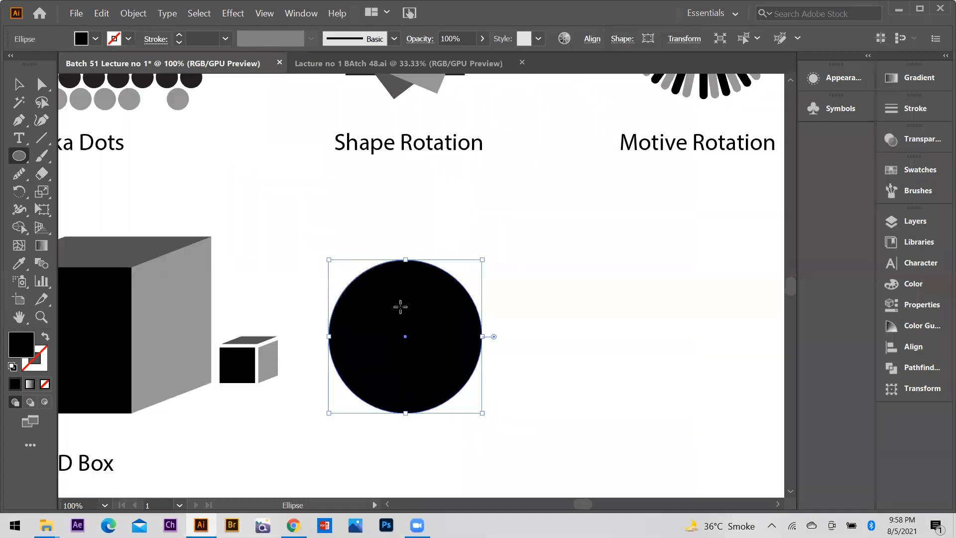
- Try reshaping the circle by tilting and lengthening its top anchor's direction handles, and undo these changes
click(41, 85)
click(405, 260)
mouse_move(448, 260)
mouse_down()
mouse_move(441, 269)
mouse_move(440, 233)
mouse_move(445, 252)
mouse_up()
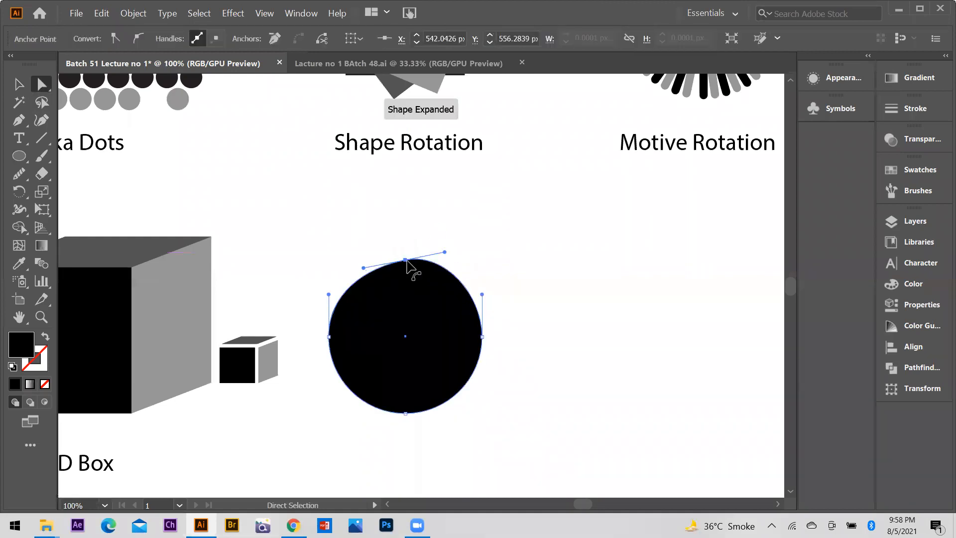
key(ctrl+z)
click(405, 260)
drag(448, 260, 552, 150)
drag(370, 285, 298, 236)
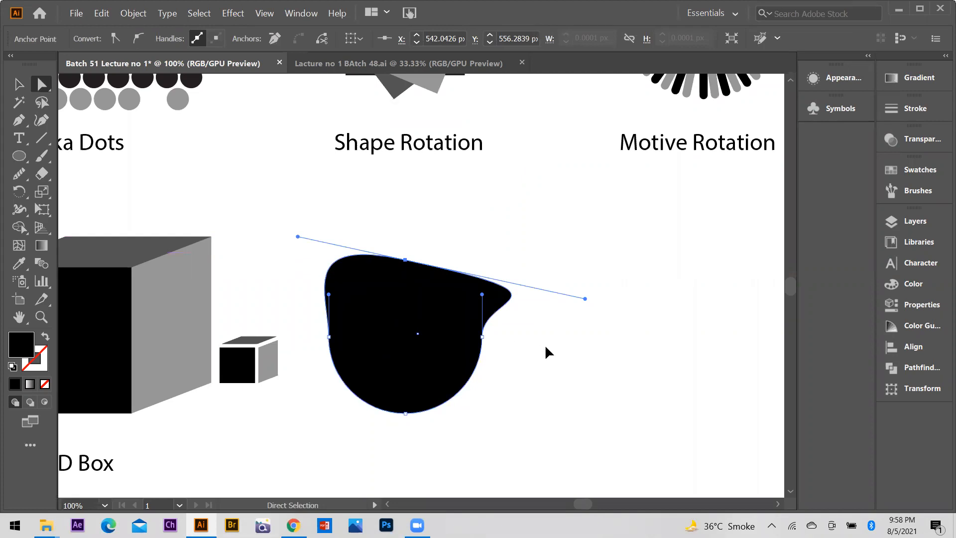
key(ctrl+z)
key(ctrl+z)
- Raise only the circle's top anchor point by about 44 px to form an egg shape
key(a)
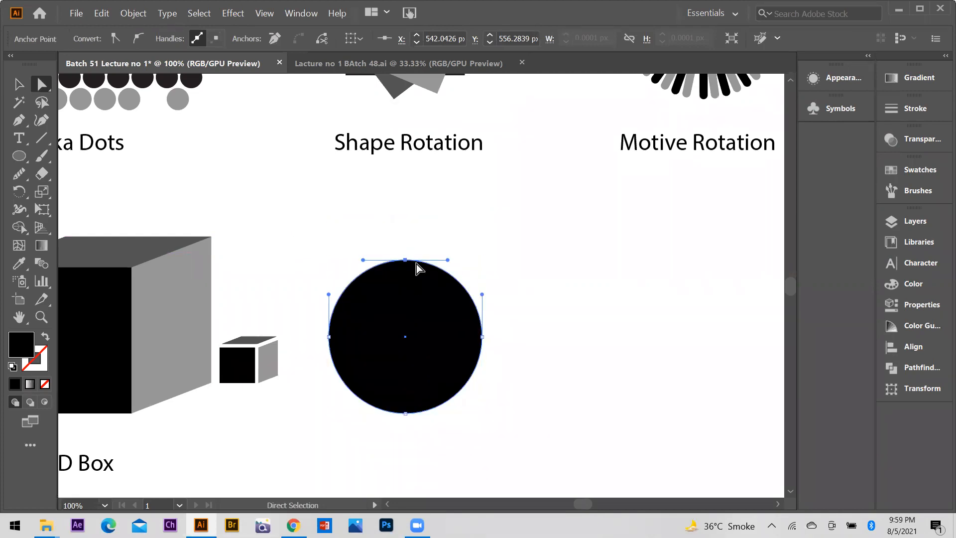
click(405, 260)
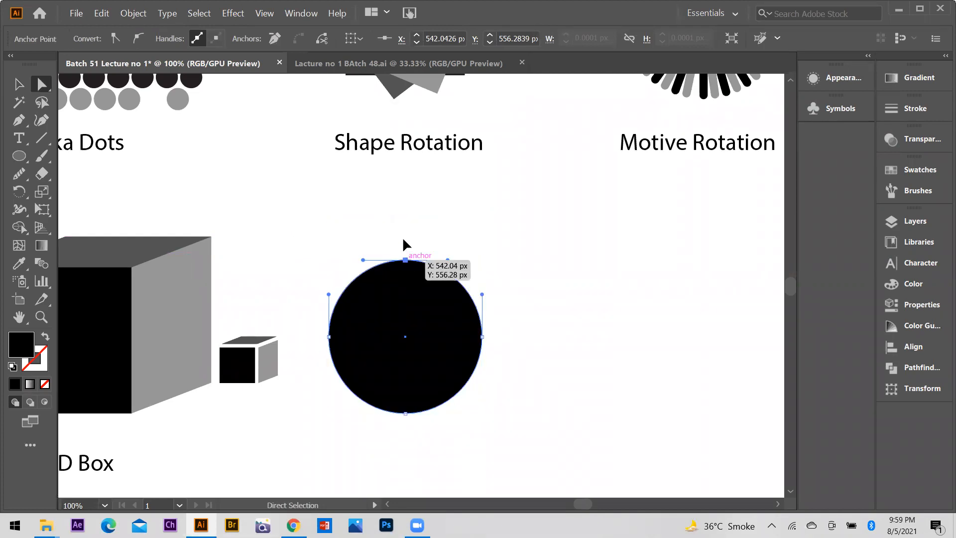
drag(405, 259, 403, 216)
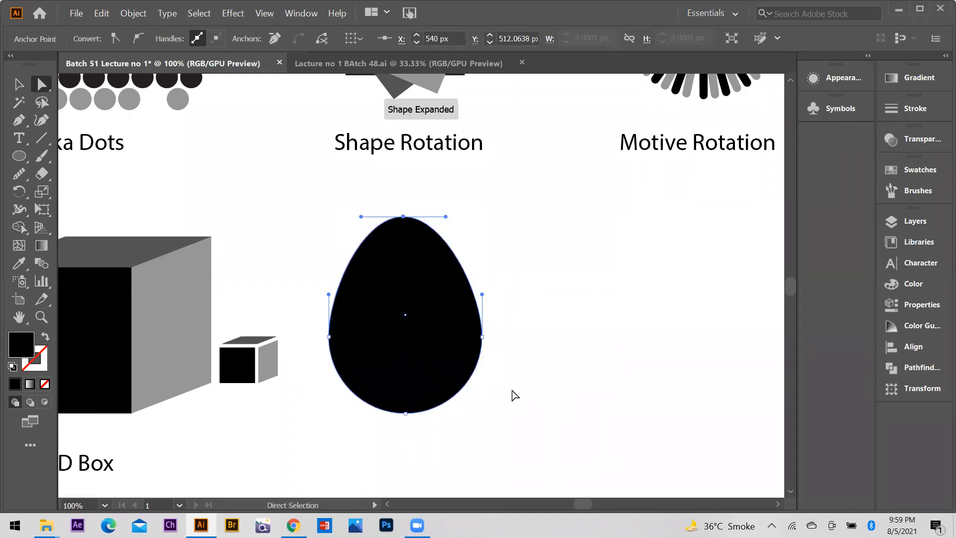
- Nudge the egg's right and left side anchors 2 px outward and 1 px up, and deselect the egg
click(482, 336)
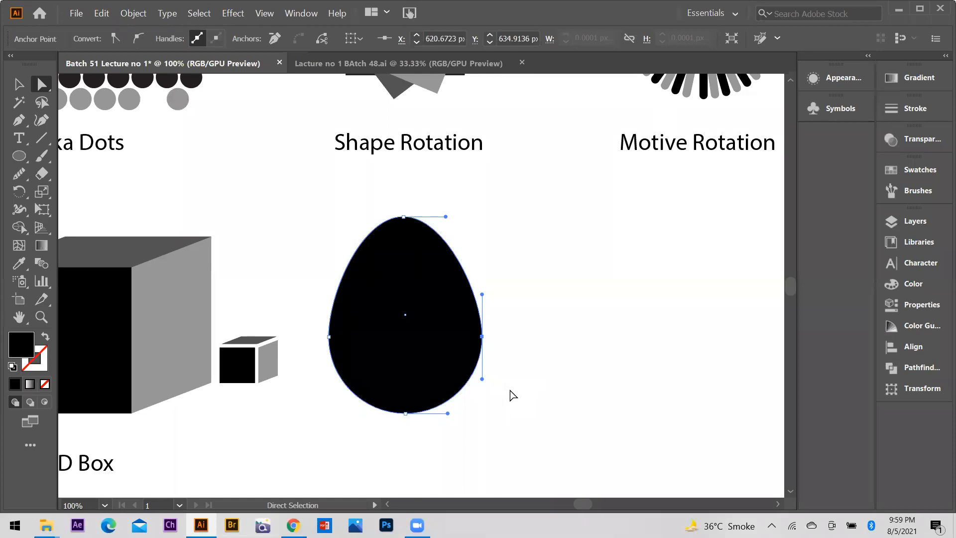
key(Right)
key(Right)
key(Up)
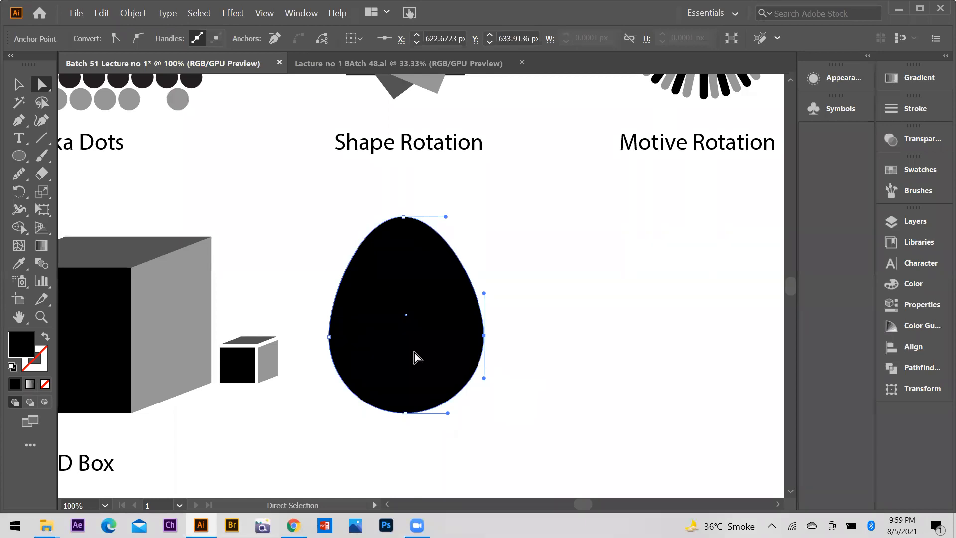
click(329, 336)
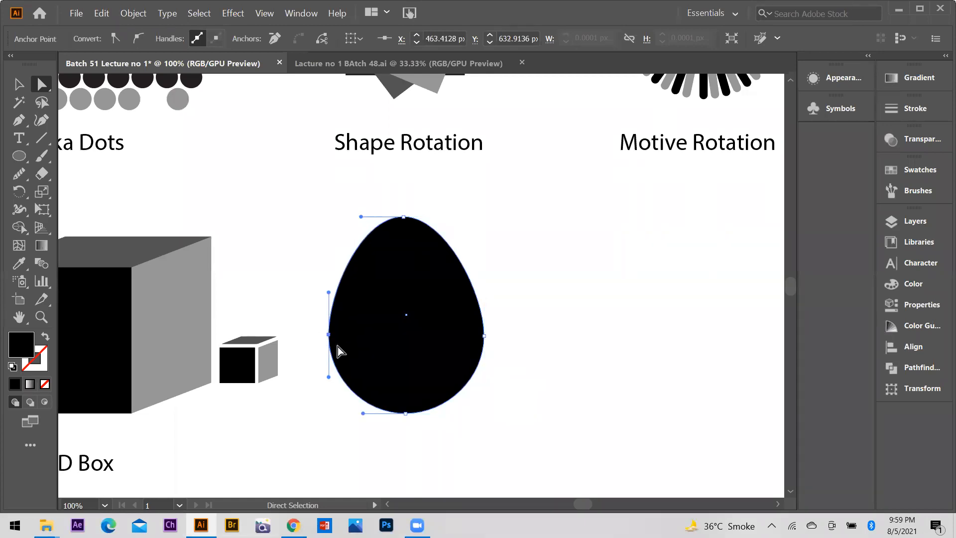
key(Left)
key(Left)
key(Left)
key(Up)
key(Up)
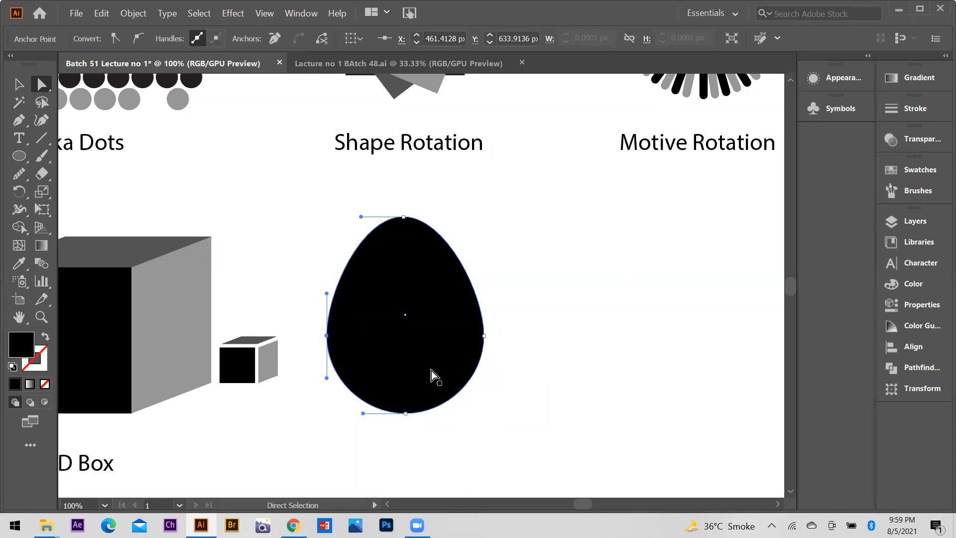
click(384, 211)
click(403, 217)
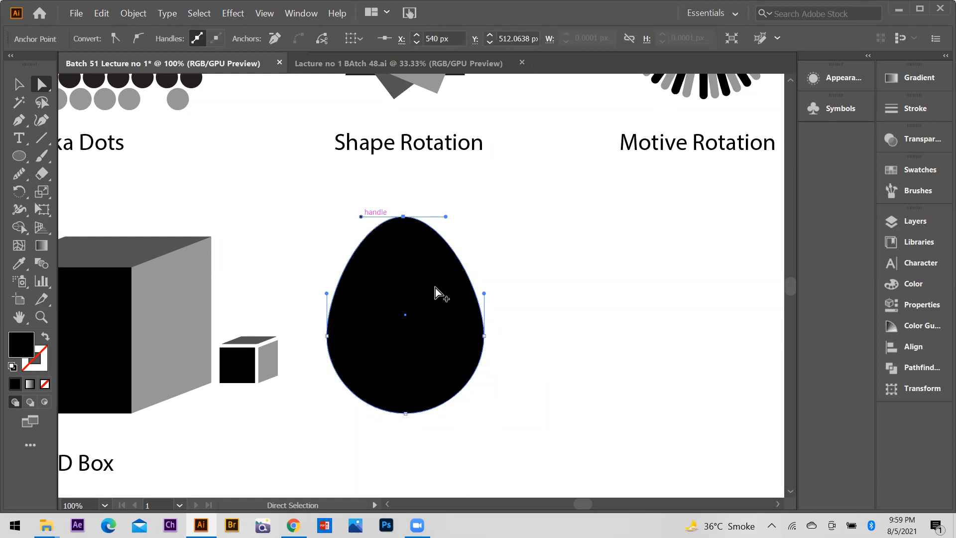
key(ctrl+shift+a)
scroll(459, 316, down, 2)
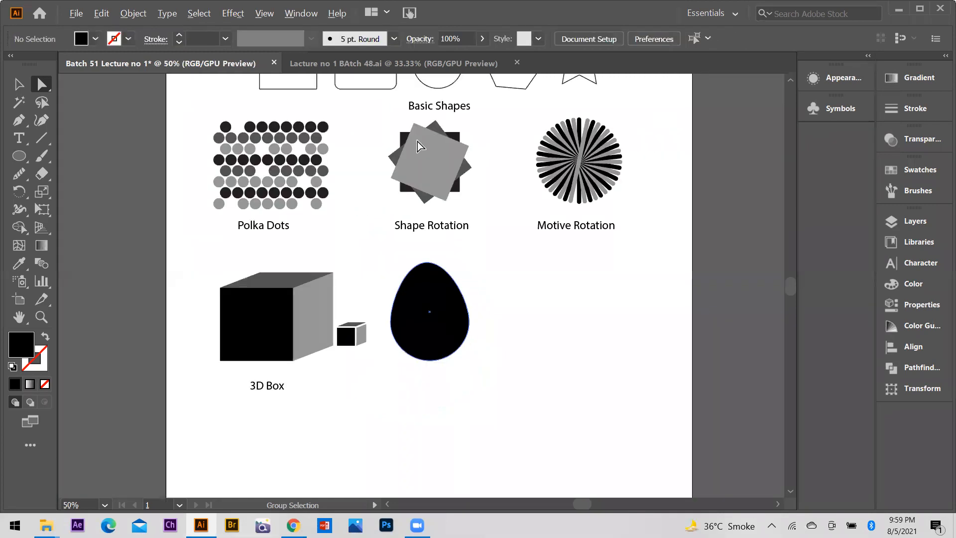
scroll(438, 140, up, 2)
click(441, 141)
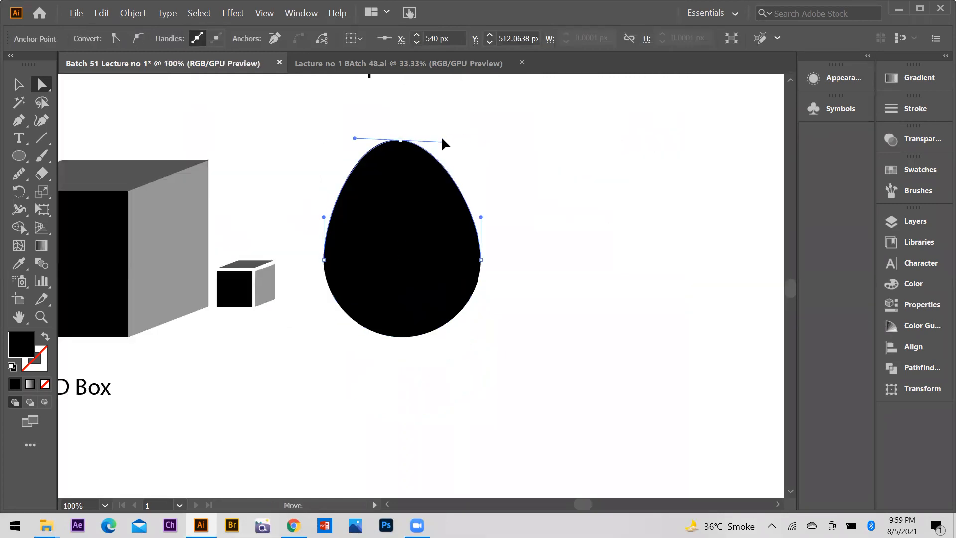
key(ctrl+shift+a)
scroll(454, 292, down, 1)
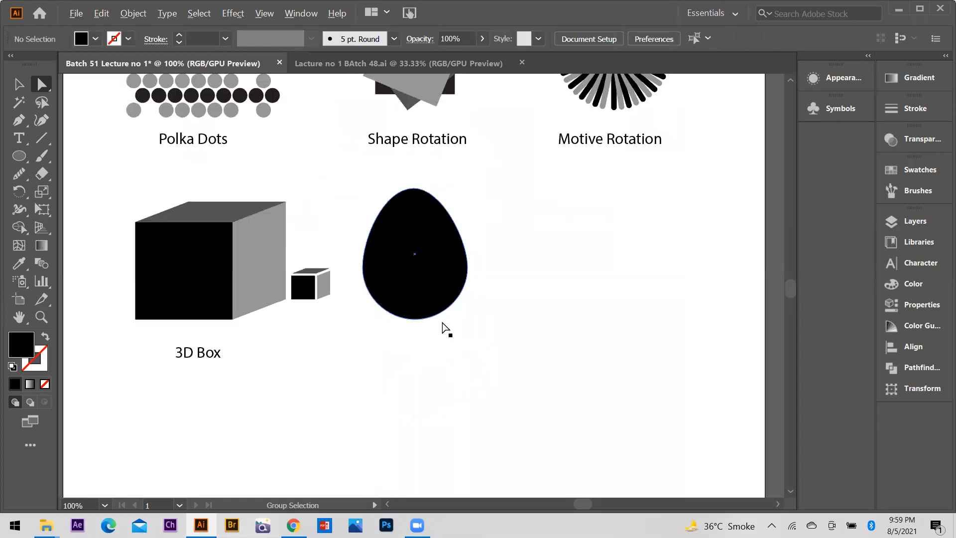
key(ctrl+minus)
key(ctrl+minus)
scroll(444, 298, up, 2)
key(v)
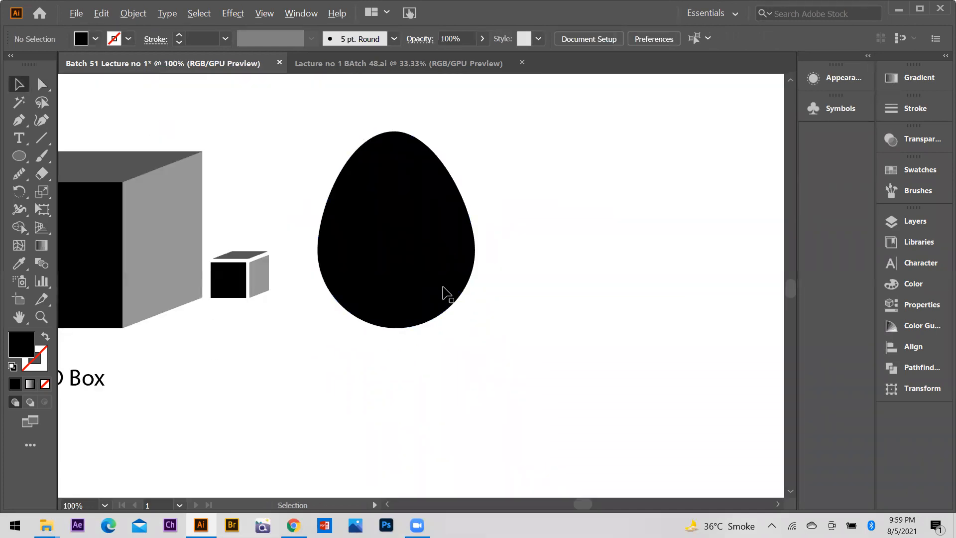
- Duplicate the egg twice to the right, making a row of three evenly spaced eggs
key(ctrl+minus)
key(ctrl+minus)
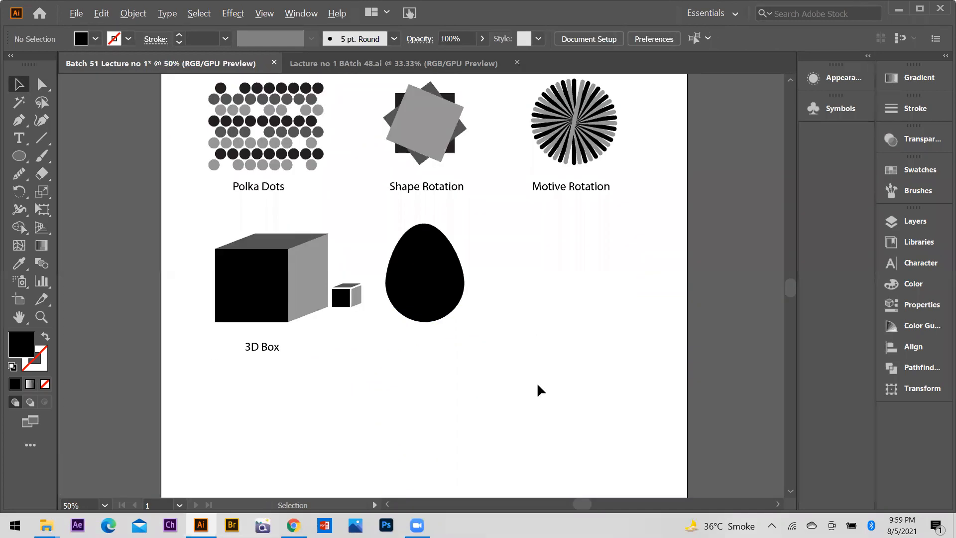
drag(422, 260, 514, 260)
key(a)
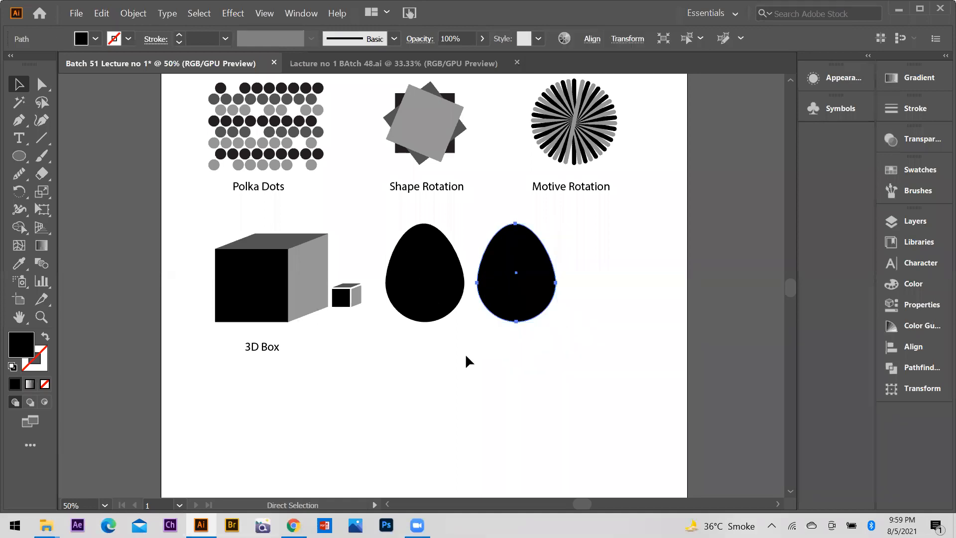
key(v)
key(ctrl+d)
click(474, 234)
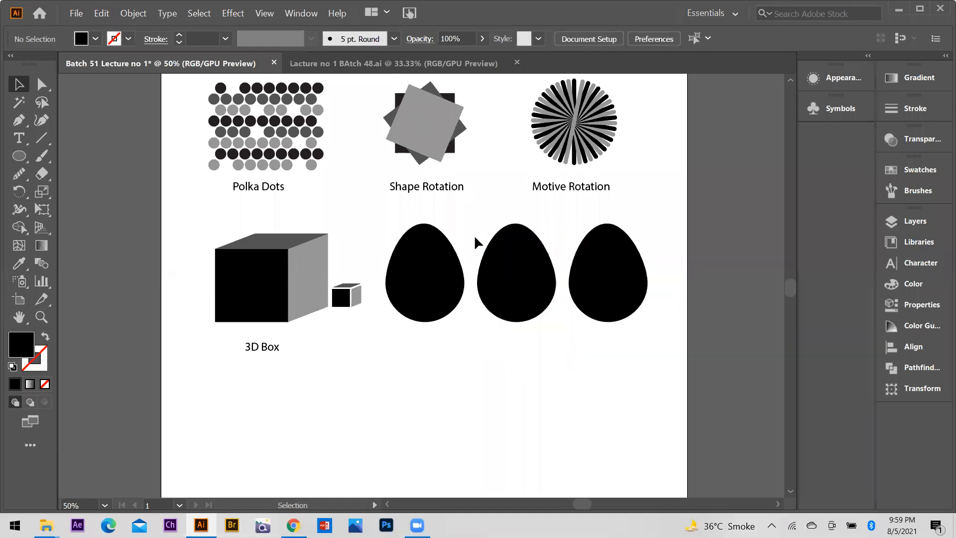
- Copy the eraser-size note from the Lecture no 1 BAtch 48.ai document and return to the practice sheet
scroll(416, 305, up, 3)
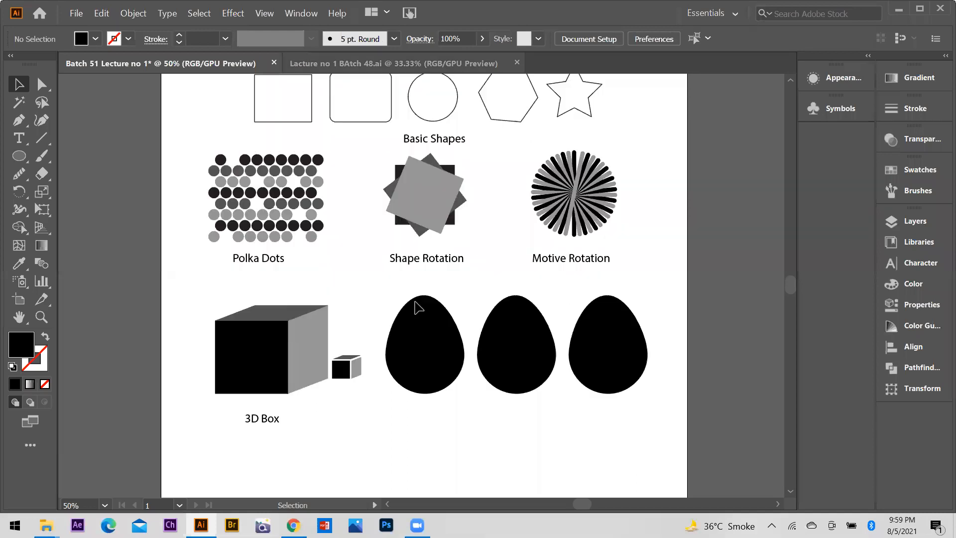
click(393, 63)
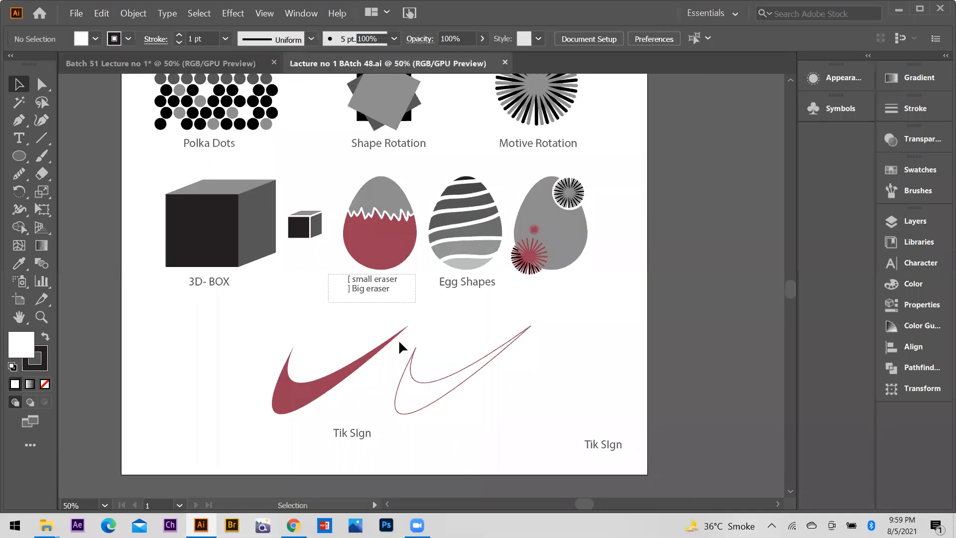
key(ctrl+Tab)
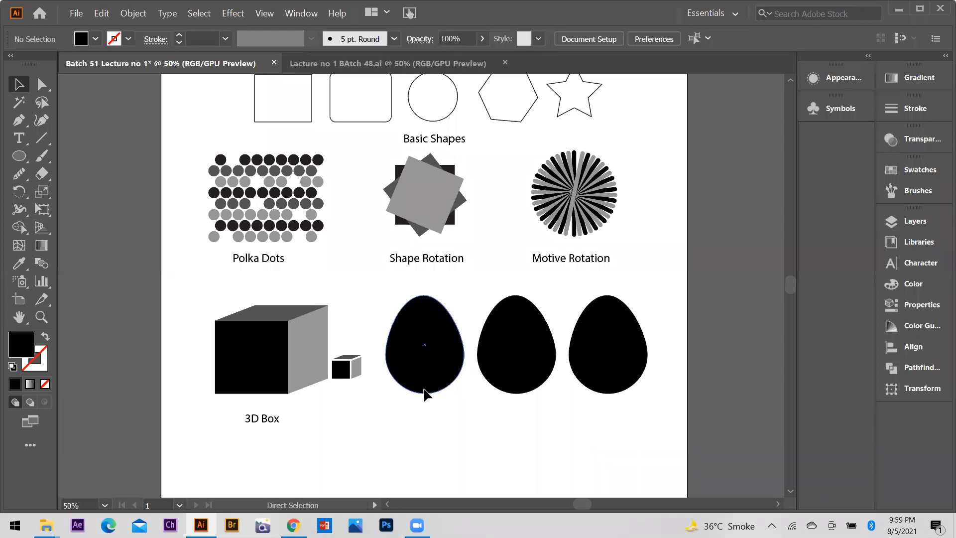
- Try moving the first egg about 213 px straight down, and undo the move
key(ctrl+minus)
drag(432, 338, 387, 401)
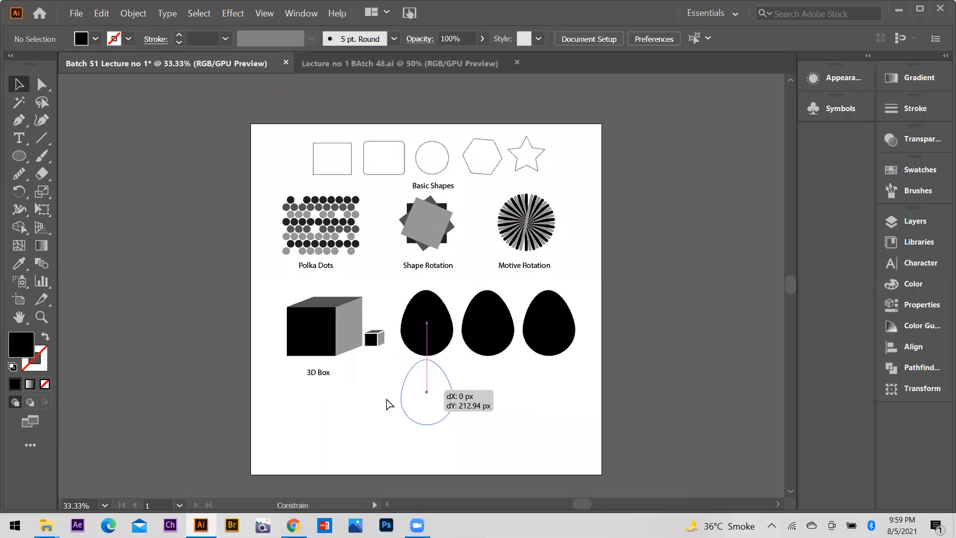
drag(403, 432, 404, 431)
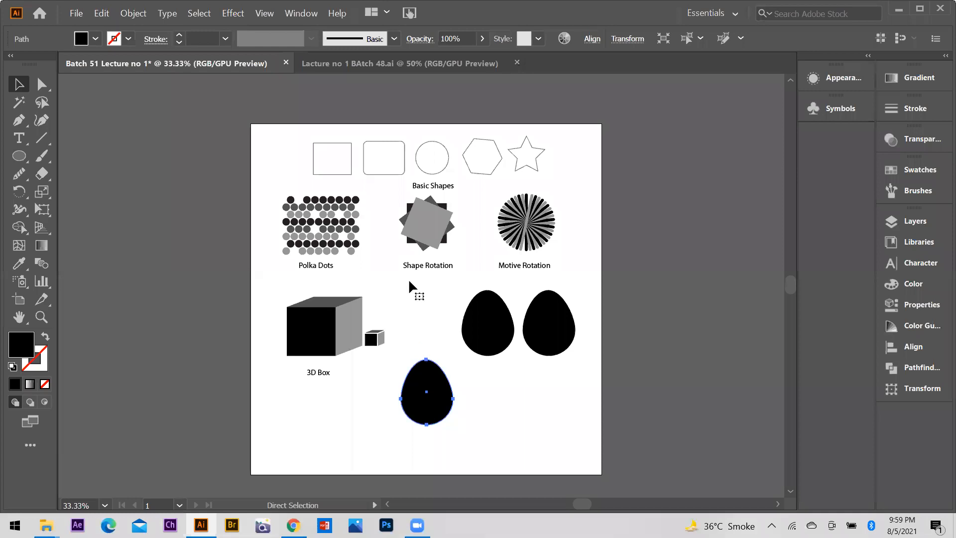
key(ctrl+z)
- Paste the note "[ small eraser ] Big eraser" and place it just below the first egg
scroll(404, 349, up, 1)
text(small eraser Big eraser)
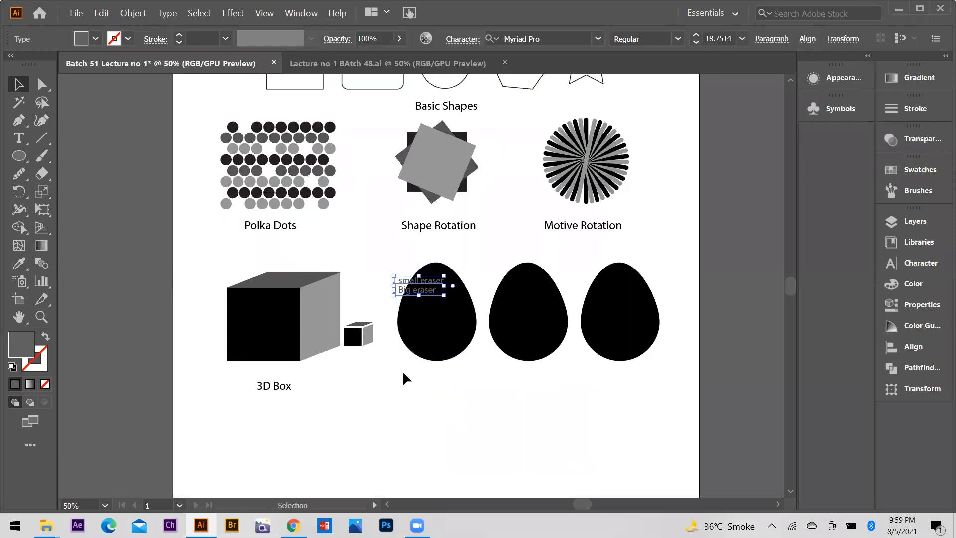
drag(423, 377, 411, 372)
scroll(411, 371, up, 2)
click(419, 386)
scroll(408, 359, up, 1)
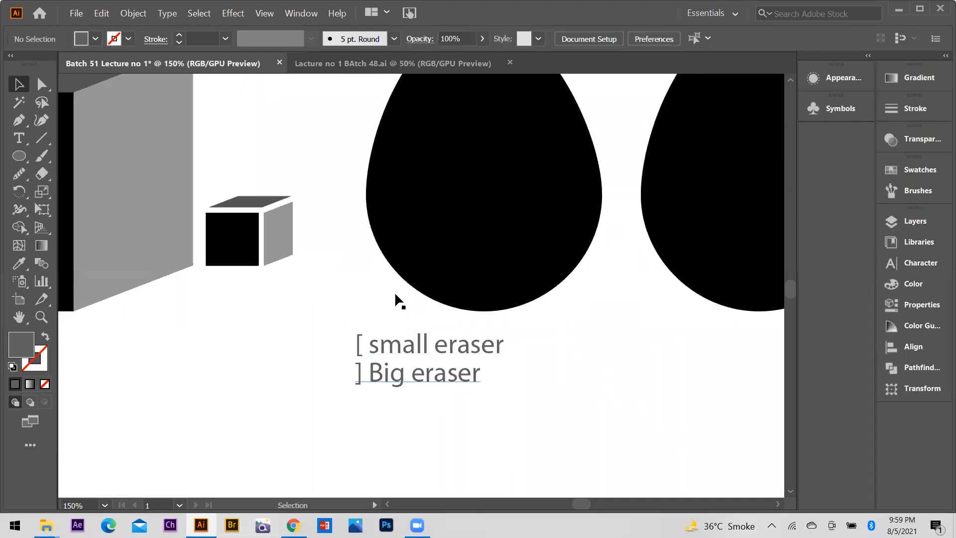
- Select the first egg and activate the Eraser tool
scroll(392, 245, up, 2)
scroll(393, 244, down, 1)
scroll(418, 244, up, 3)
drag(351, 193, 400, 251)
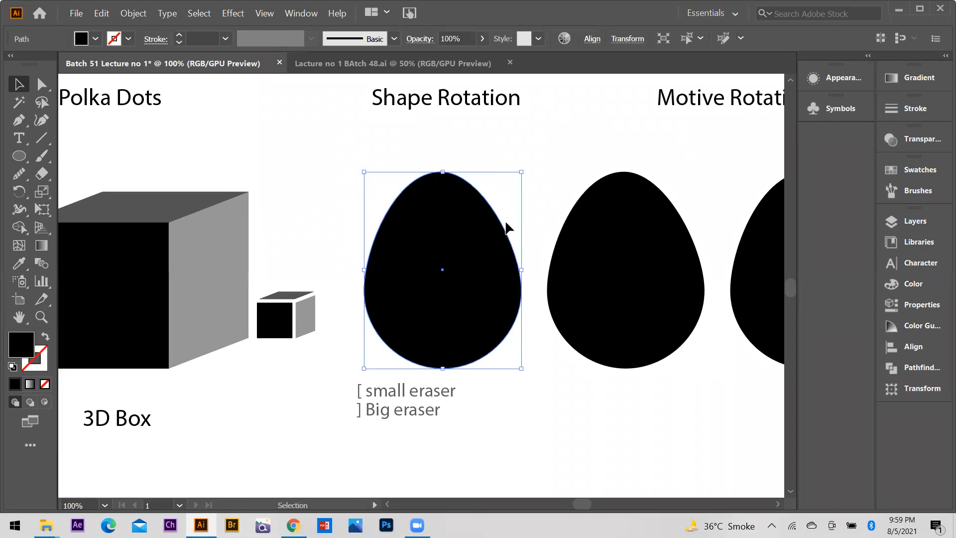
click(39, 175)
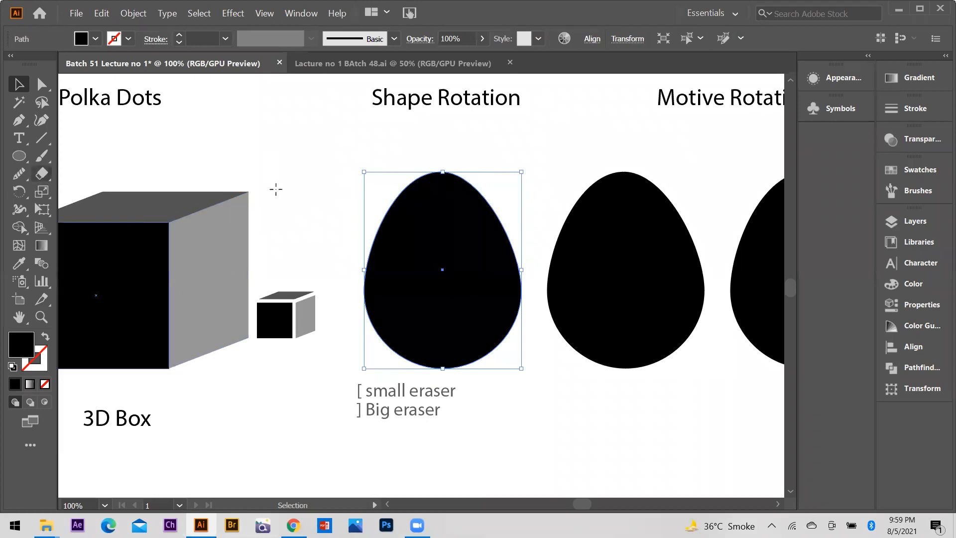
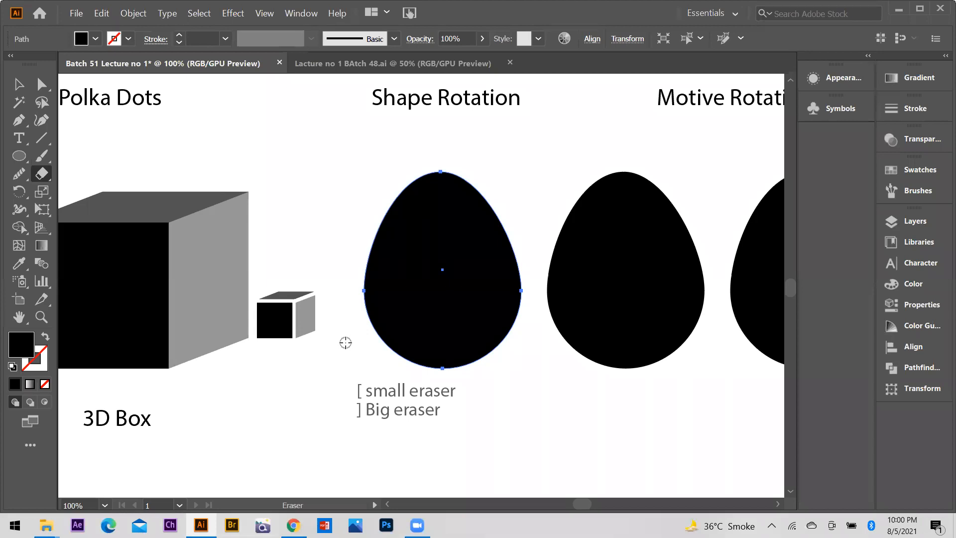
- Try a much larger eraser tip beside the first egg
key(bracketright)
key(bracketright)
key(bracketright)
key(bracketright)
key(bracketright)
key(bracketright)
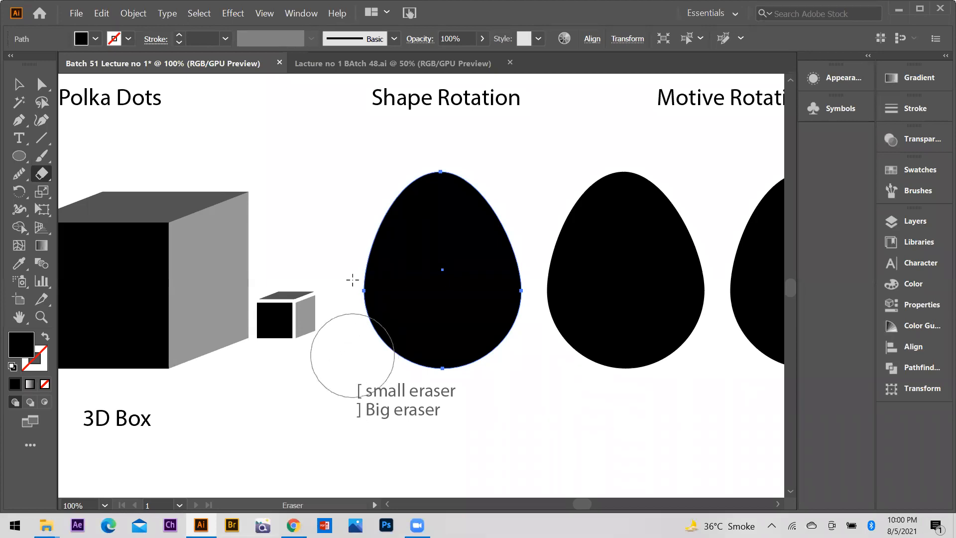
- Shrink the eraser tip to a small size suited to cutting a thin line through the first egg
key(bracketleft)
key(bracketleft)
key(bracketleft)
key(bracketleft)
key(bracketleft)
key(bracketleft)
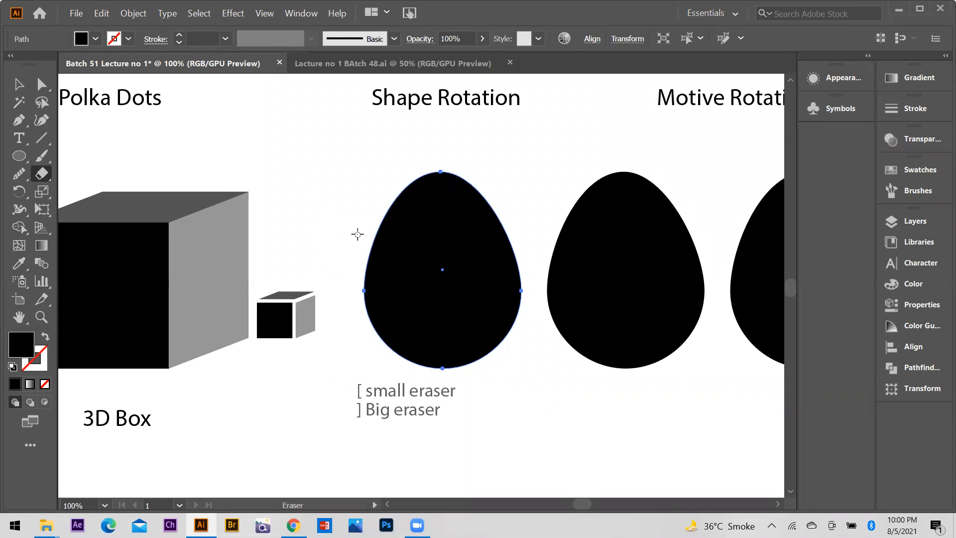
scroll(386, 244, down, 1)
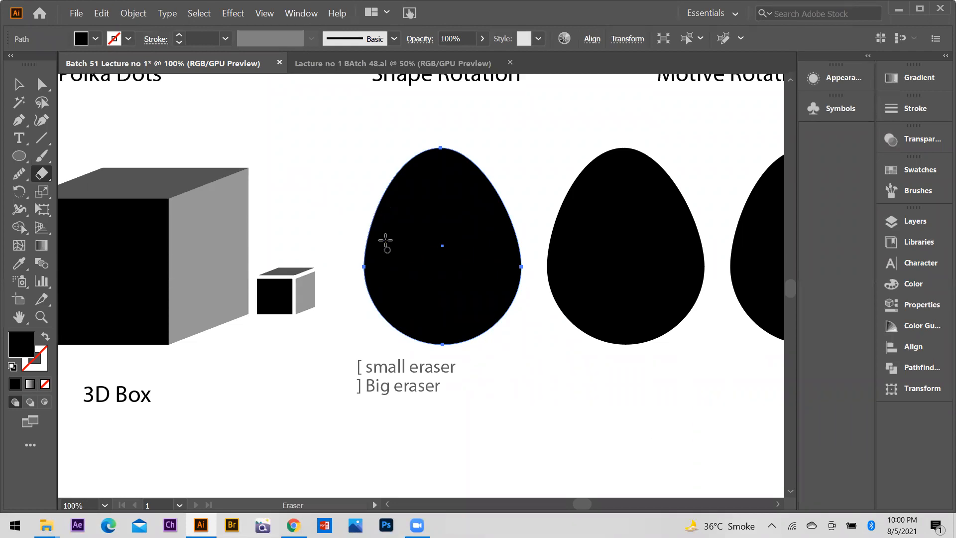
key(ctrl+plus)
key(ctrl+plus)
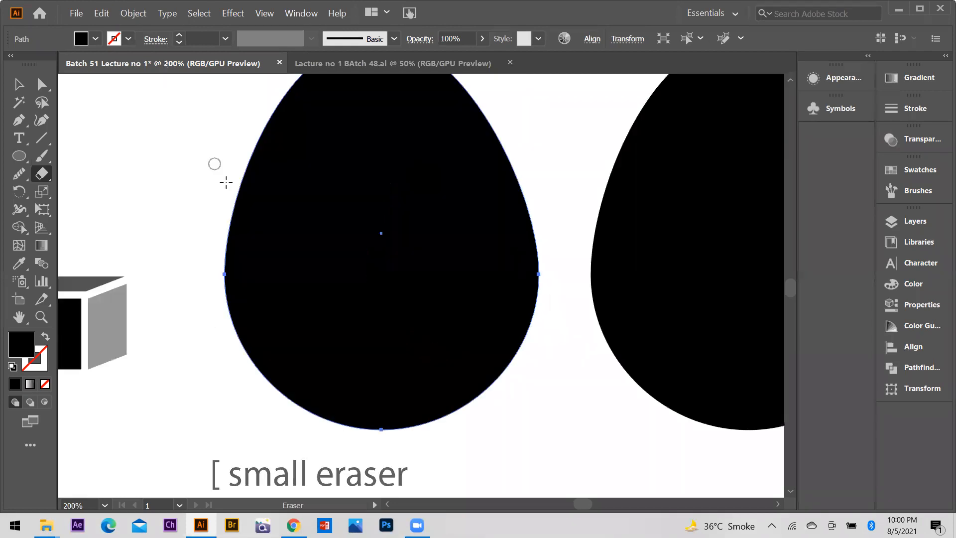
key(ctrl+minus)
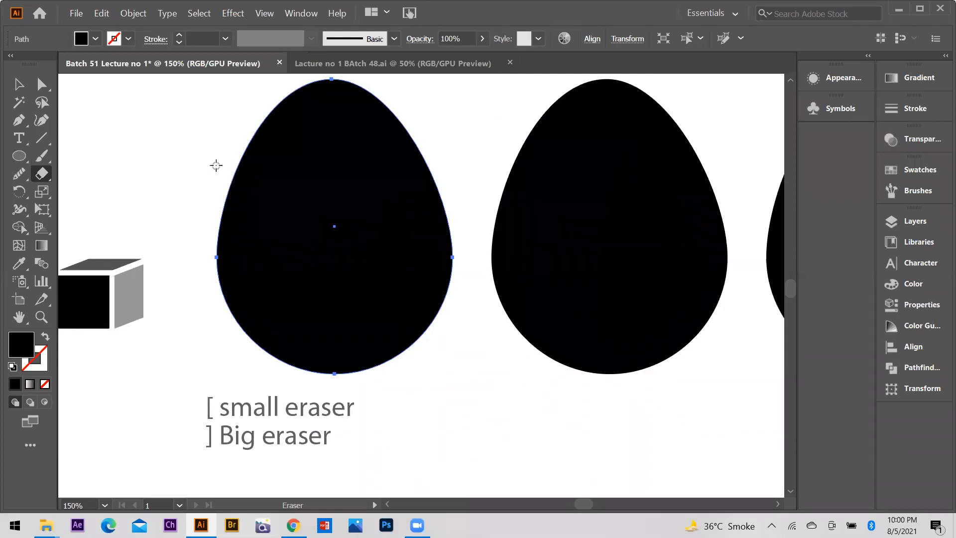
- Erase a thin jagged zigzag crack across the middle of the first egg, splitting it into two pieces
scroll(256, 239, up, 2)
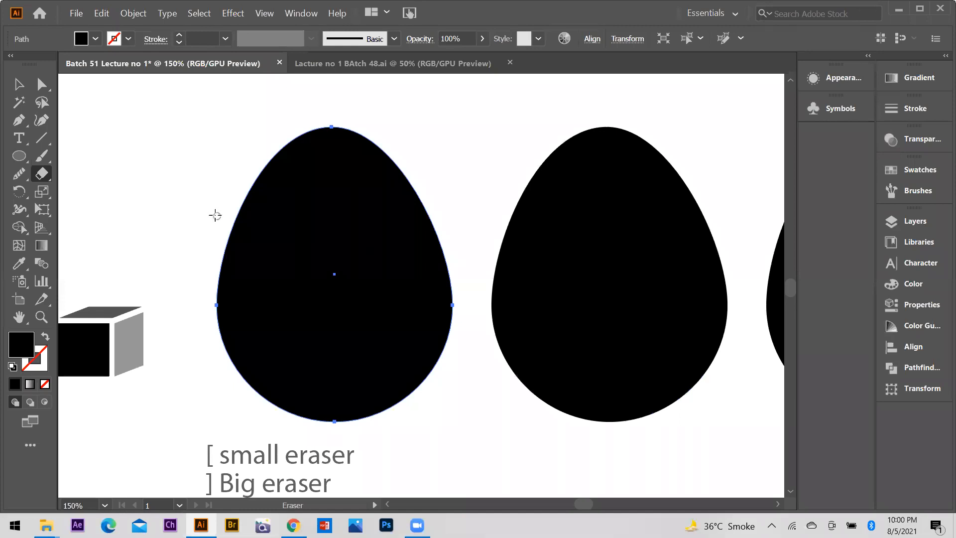
mouse_move(225, 240)
mouse_down()
mouse_move(231, 263)
mouse_move(239, 243)
mouse_move(252, 266)
mouse_move(262, 239)
mouse_move(314, 227)
mouse_move(326, 270)
mouse_move(454, 242)
mouse_up()
key(v)
click(184, 210)
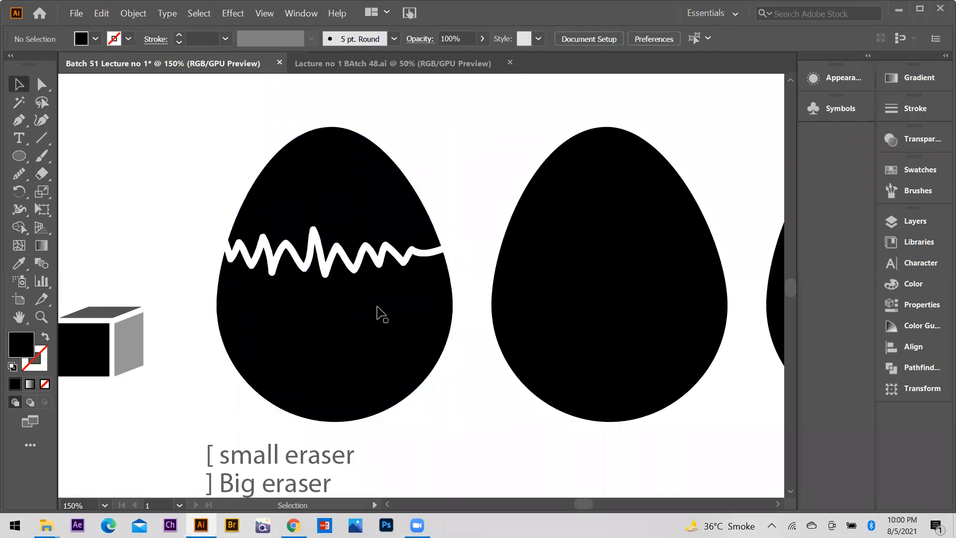
- Try moving the cracked egg's upper piece upward away from the lower half, and undo each move
scroll(381, 308, down, 1)
scroll(353, 263, down, 1)
scroll(357, 276, up, 1)
drag(341, 169, 342, 125)
key(ctrl+z)
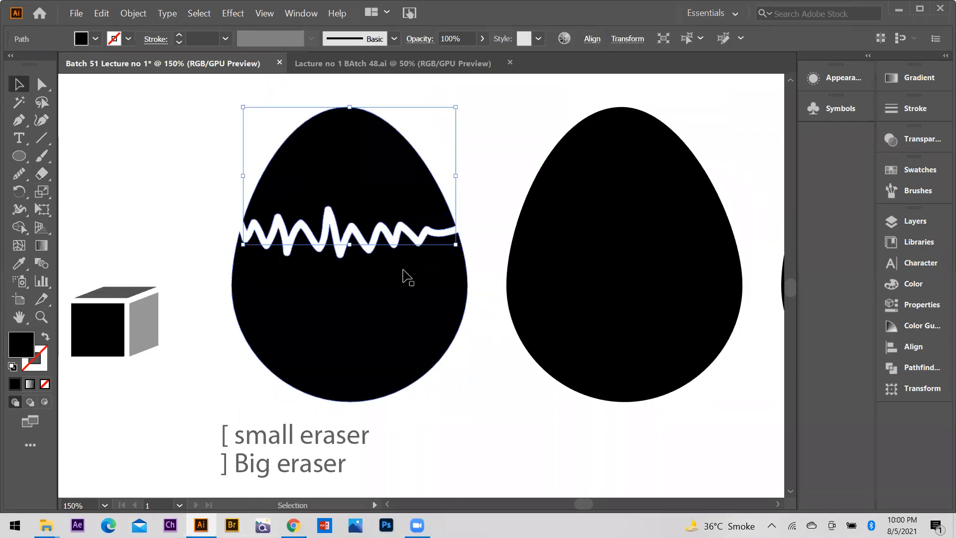
scroll(403, 270, down, 2)
drag(376, 203, 377, 190)
key(ctrl+z)
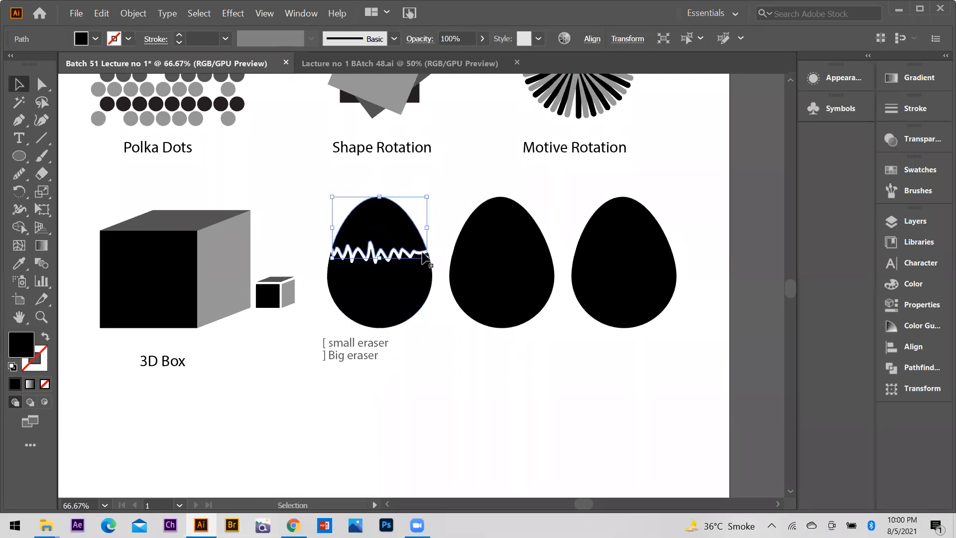
- Fill the cracked egg's upper piece with pink F42C65
scroll(423, 256, up, 1)
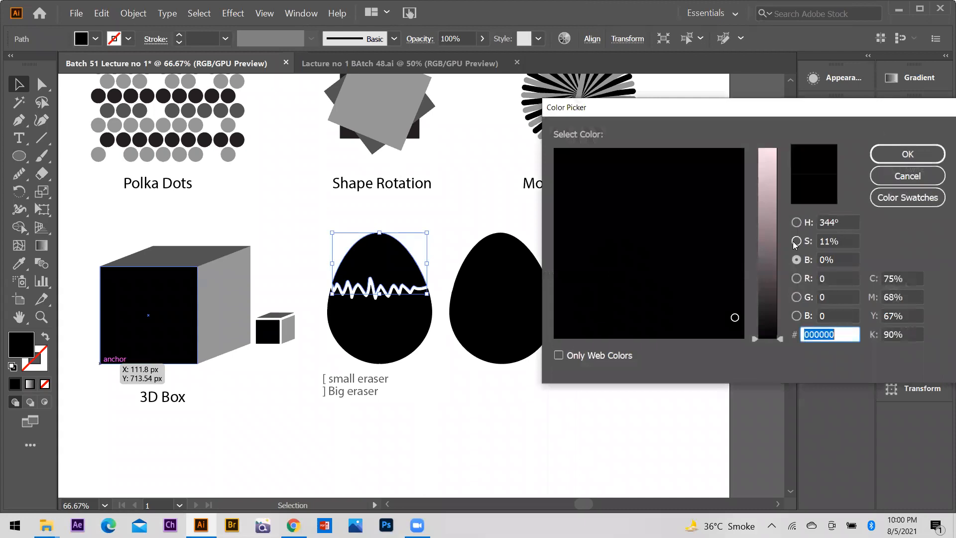
click(796, 242)
click(796, 223)
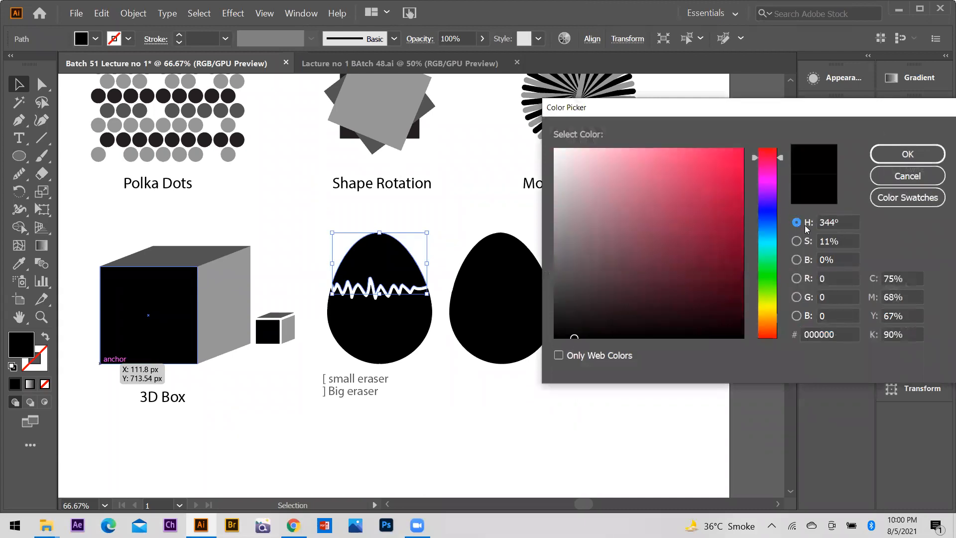
drag(704, 167, 709, 157)
click(902, 157)
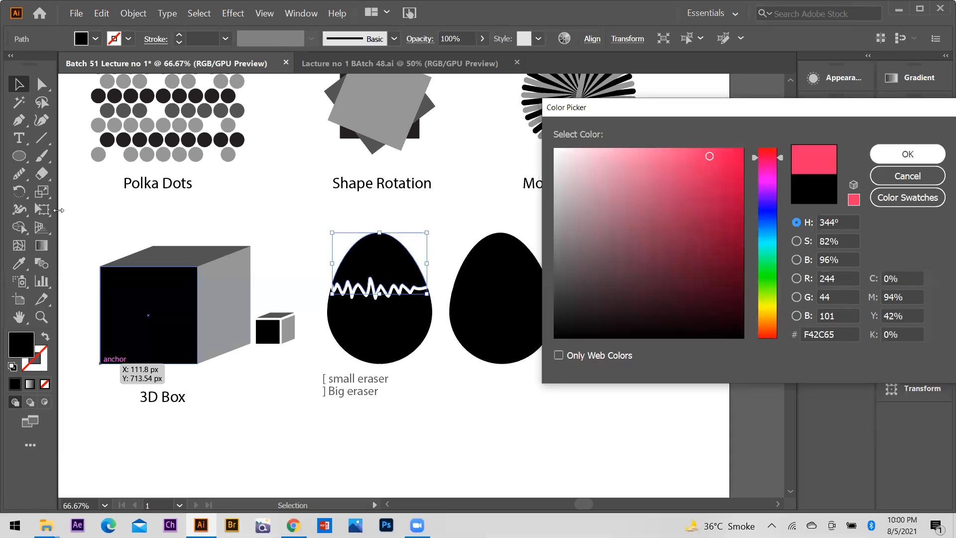
- Erase five gently curved stripes across the second egg from near its top to its base, using a slightly larger eraser tip
scroll(291, 345, down, 2)
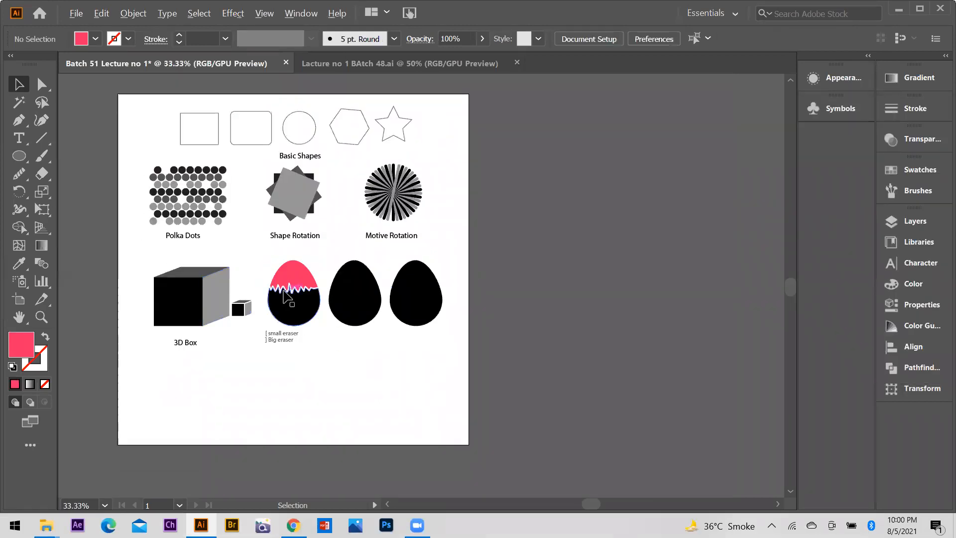
scroll(283, 291, up, 2)
scroll(420, 318, up, 1)
drag(389, 254, 423, 308)
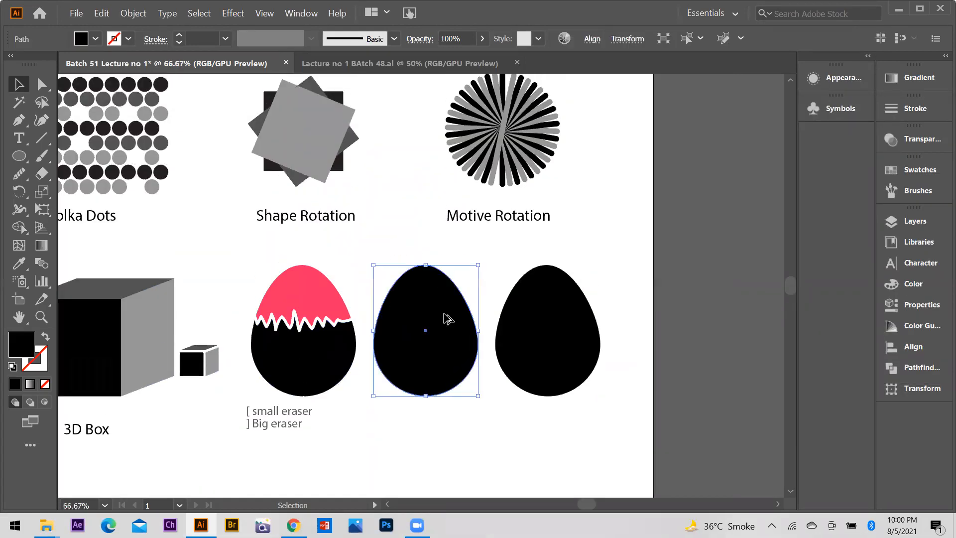
scroll(446, 318, up, 1)
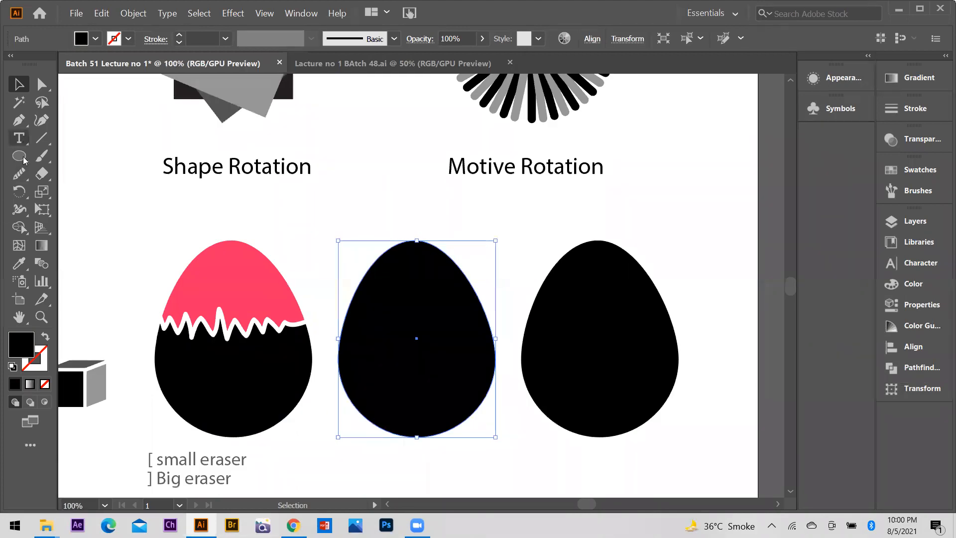
click(42, 173)
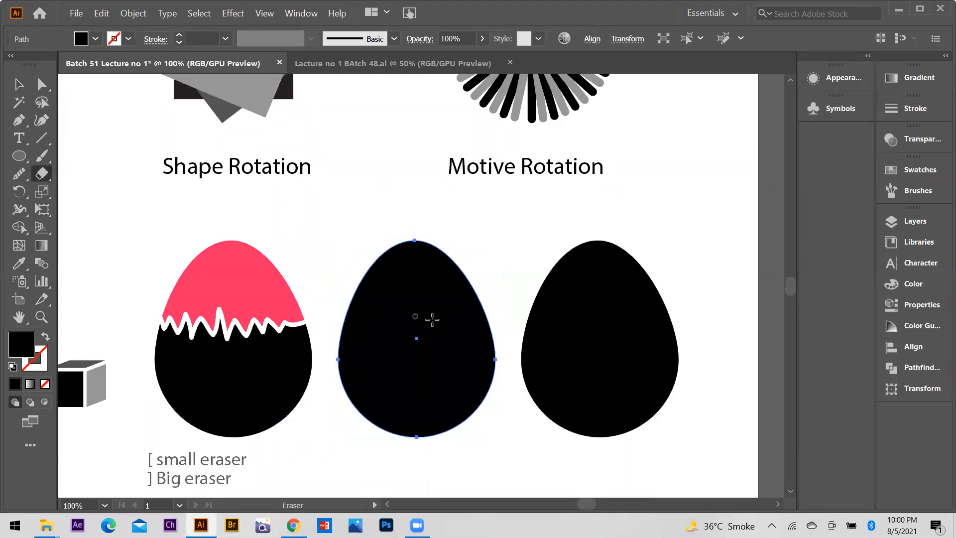
scroll(431, 316, up, 2)
scroll(274, 254, down, 1)
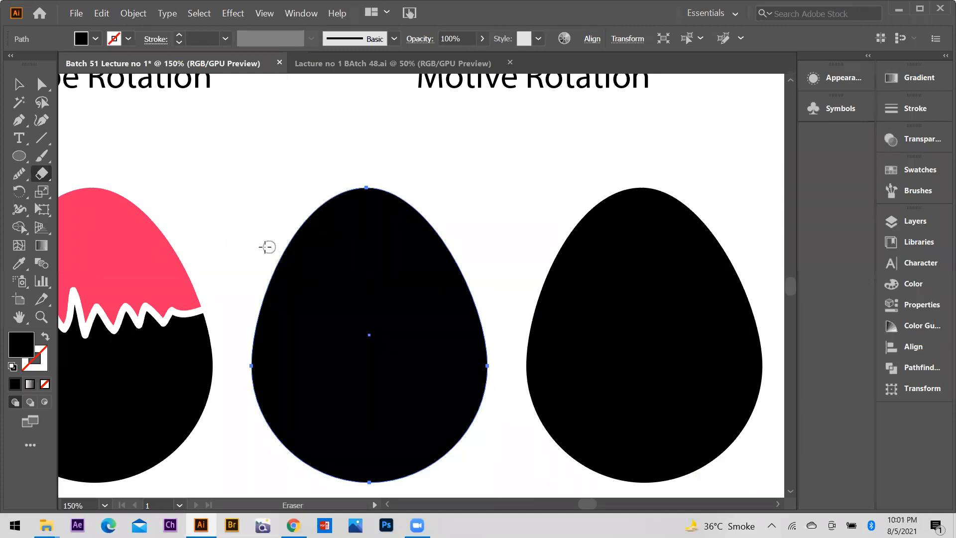
scroll(264, 247, down, 1)
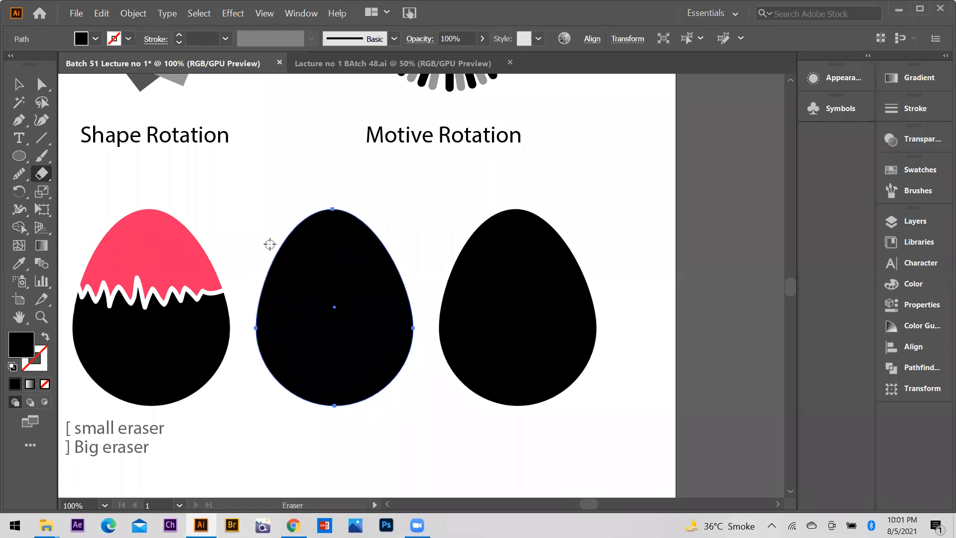
scroll(269, 239, down, 1)
scroll(364, 271, up, 1)
scroll(292, 253, down, 1)
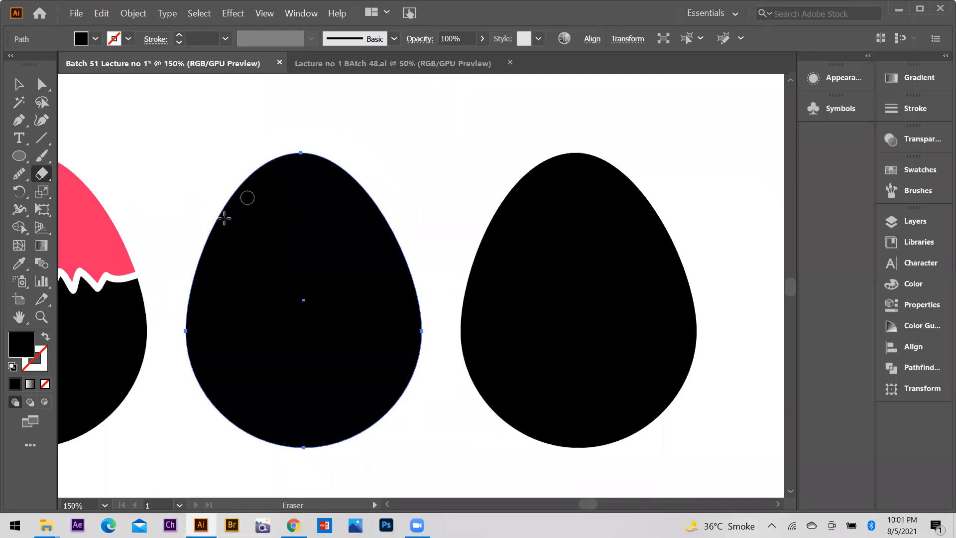
mouse_move(195, 227)
mouse_down()
mouse_move(239, 193)
mouse_move(388, 171)
mouse_up()
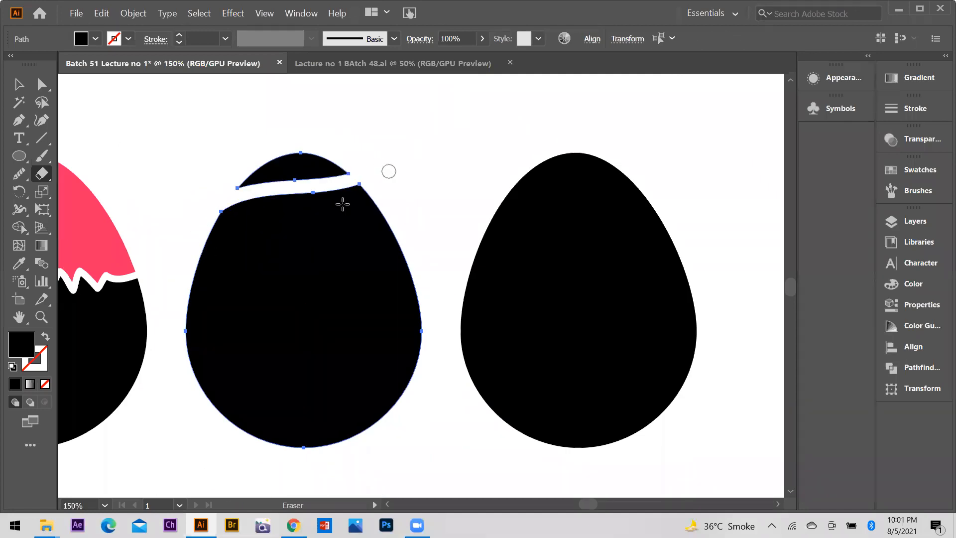
drag(181, 284, 394, 229)
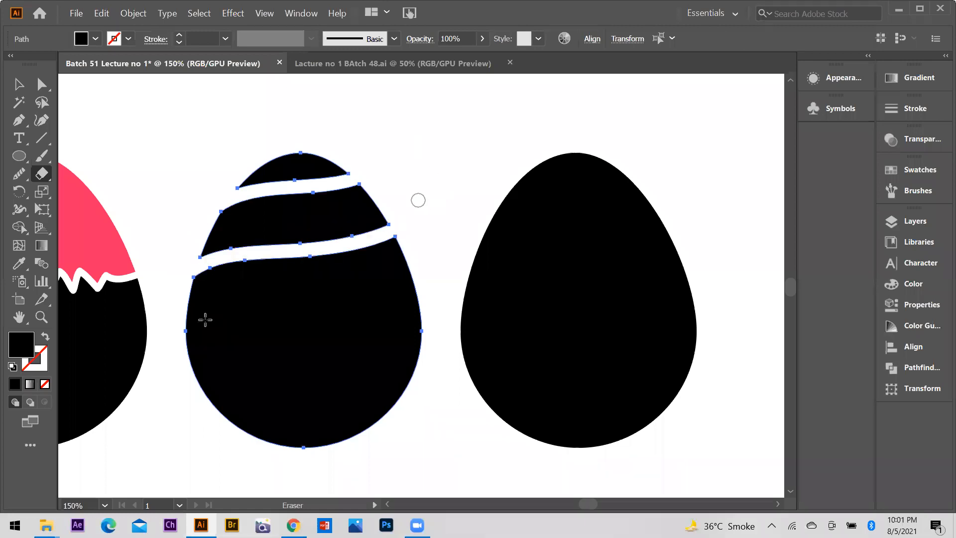
drag(172, 332, 416, 288)
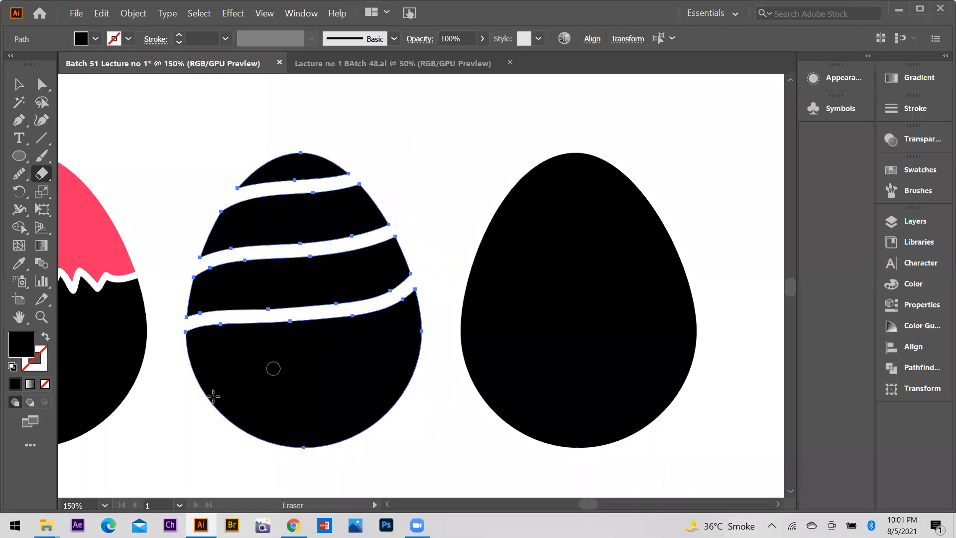
drag(184, 405, 421, 366)
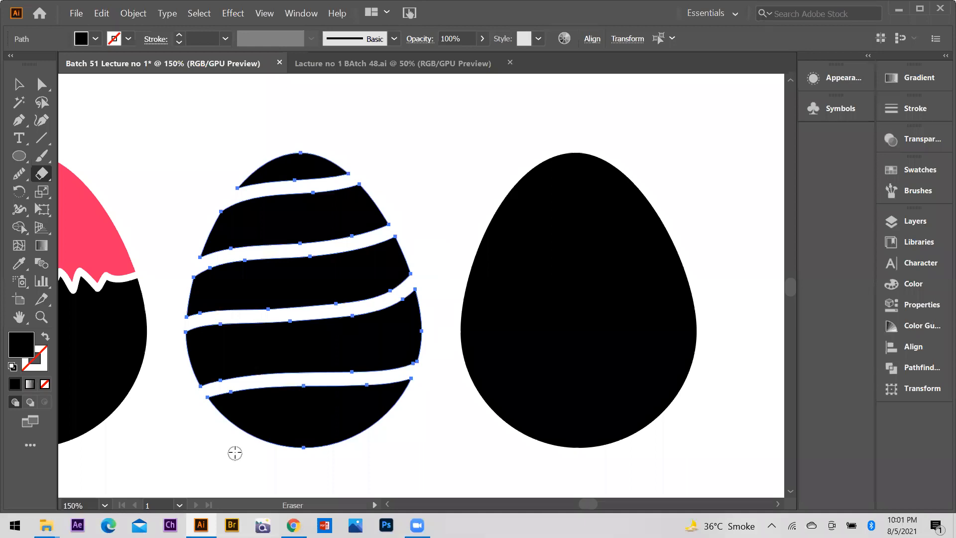
drag(235, 452, 435, 422)
- Fill the second band from the top of the striped egg with crimson red
click(23, 88)
click(331, 232)
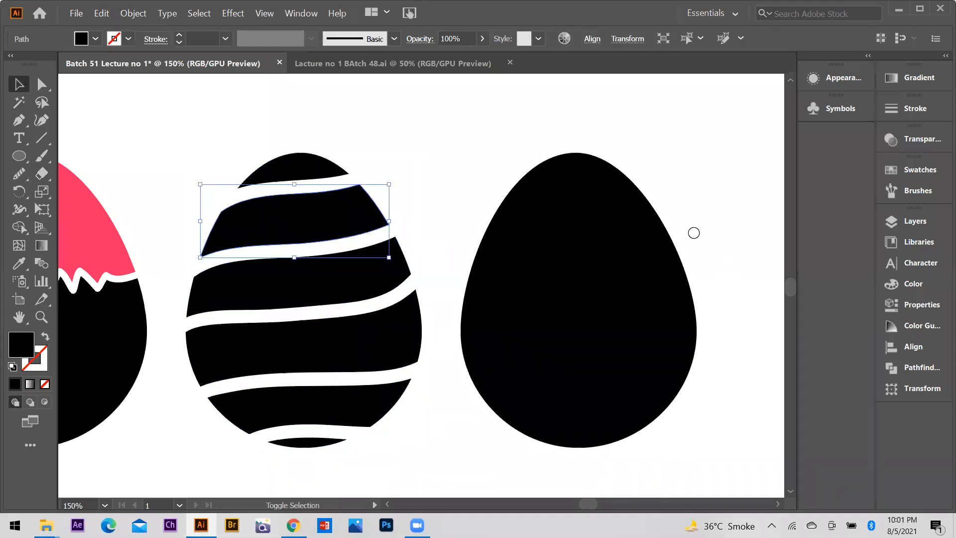
drag(741, 201, 714, 183)
click(935, 158)
click(443, 209)
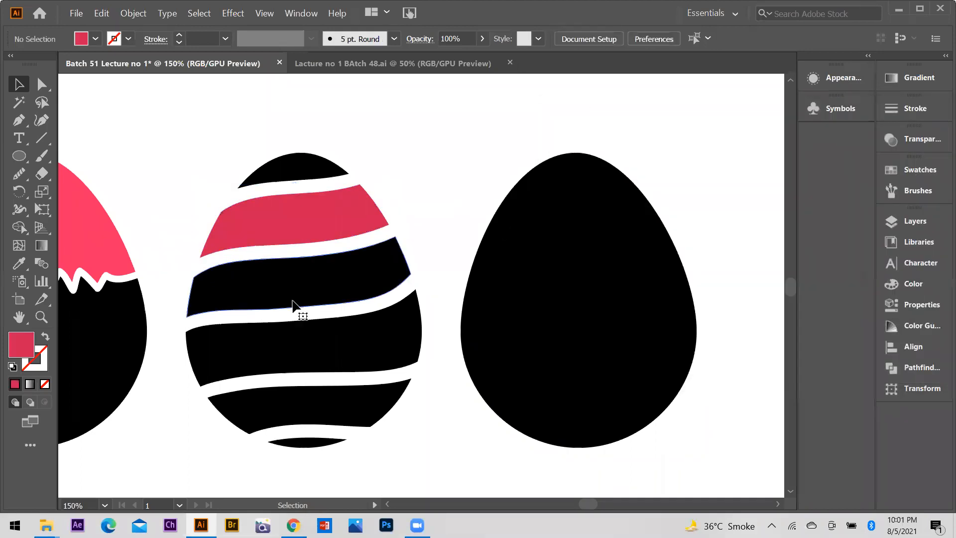
- Fill the third band from the top of the striped egg with dark navy blue
click(298, 304)
click(767, 219)
click(696, 246)
click(701, 258)
click(913, 158)
- Use the Eyedropper to copy the crimson onto the striped egg's fourth band and the navy onto its fifth band
click(333, 340)
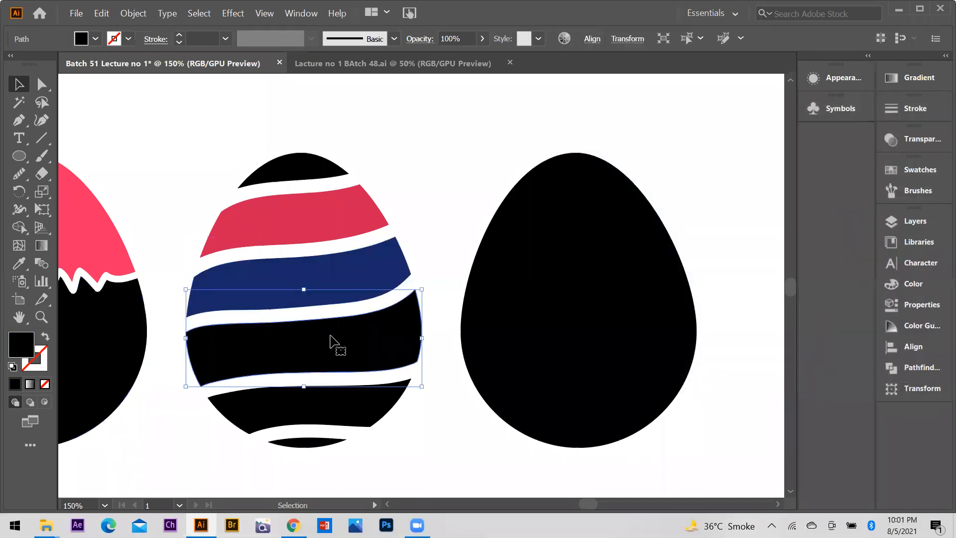
key(i)
click(314, 247)
key(v)
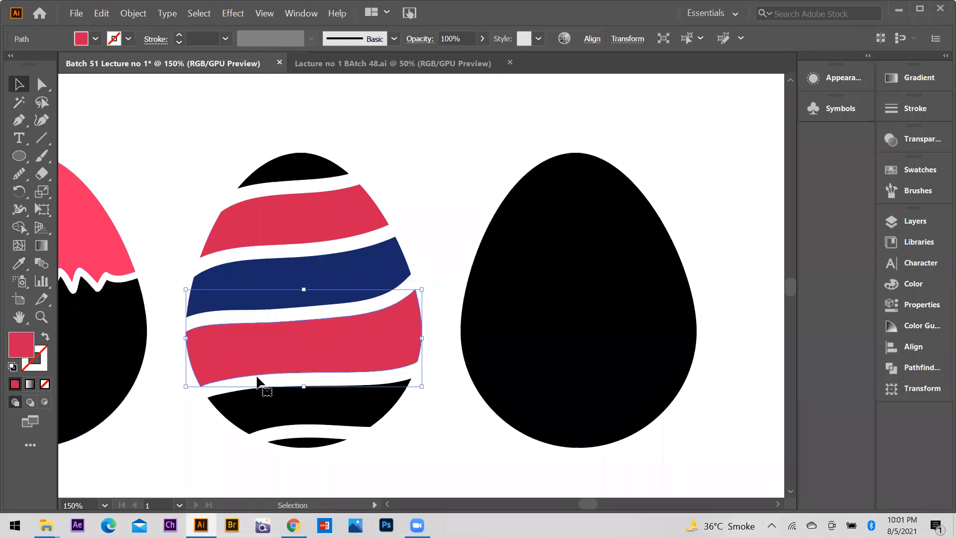
click(277, 416)
key(i)
click(306, 289)
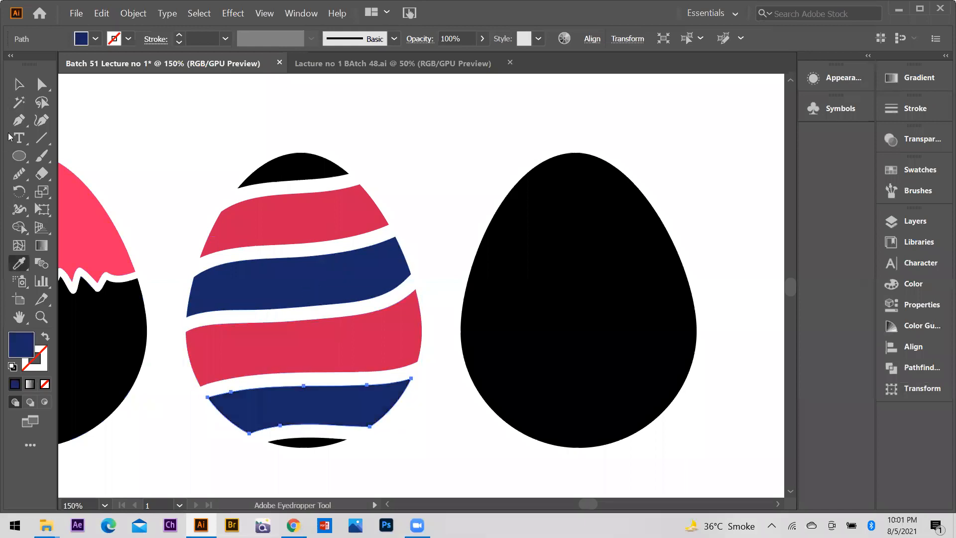
- Sample the navy onto the striped egg's top cap and the crimson onto its thin bottom sliver
click(19, 83)
click(316, 180)
key(i)
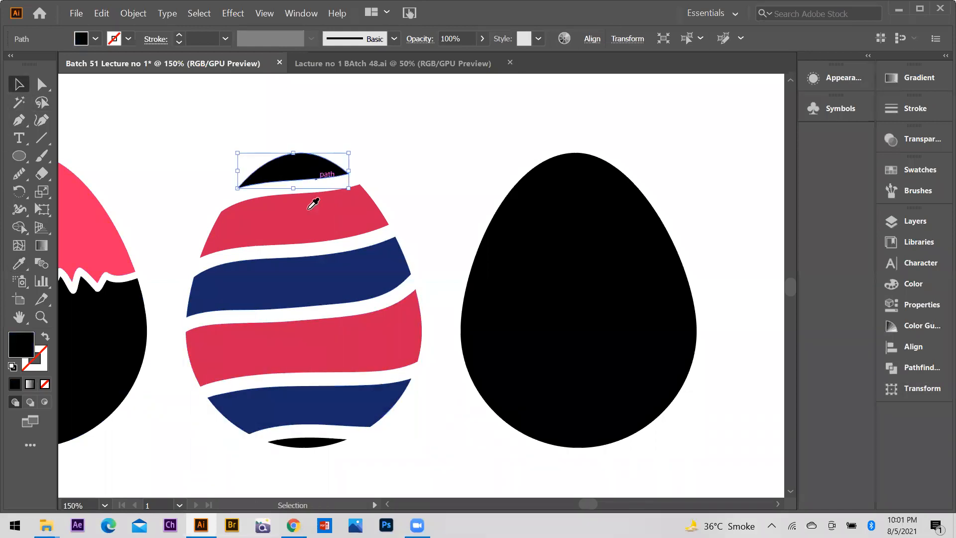
click(302, 278)
click(19, 83)
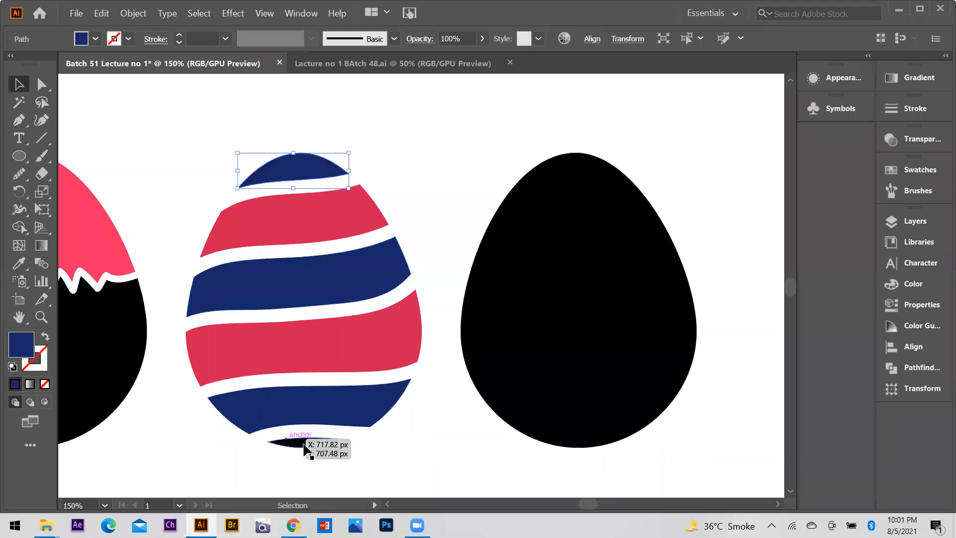
click(304, 443)
key(i)
click(281, 339)
click(19, 83)
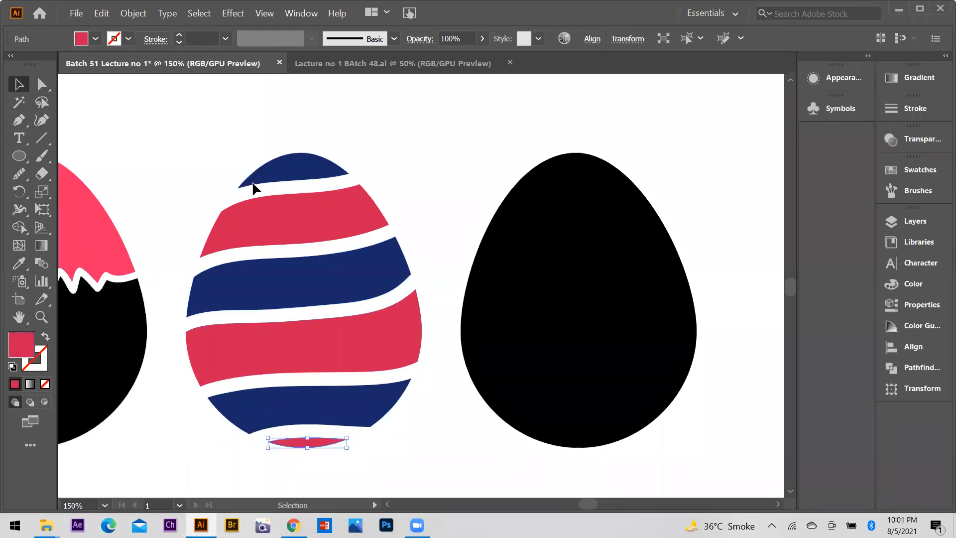
click(426, 231)
- Examine the coloured striped egg alongside the other eggs and exercises on the sheet
scroll(423, 242, down, 2)
scroll(326, 262, down, 1)
scroll(330, 262, up, 2)
scroll(354, 263, down, 2)
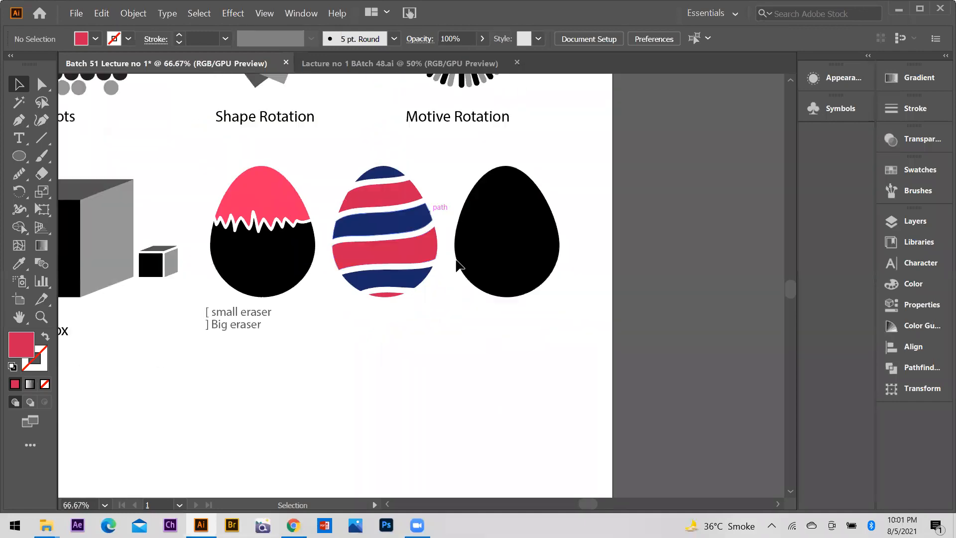
scroll(384, 339, down, 1)
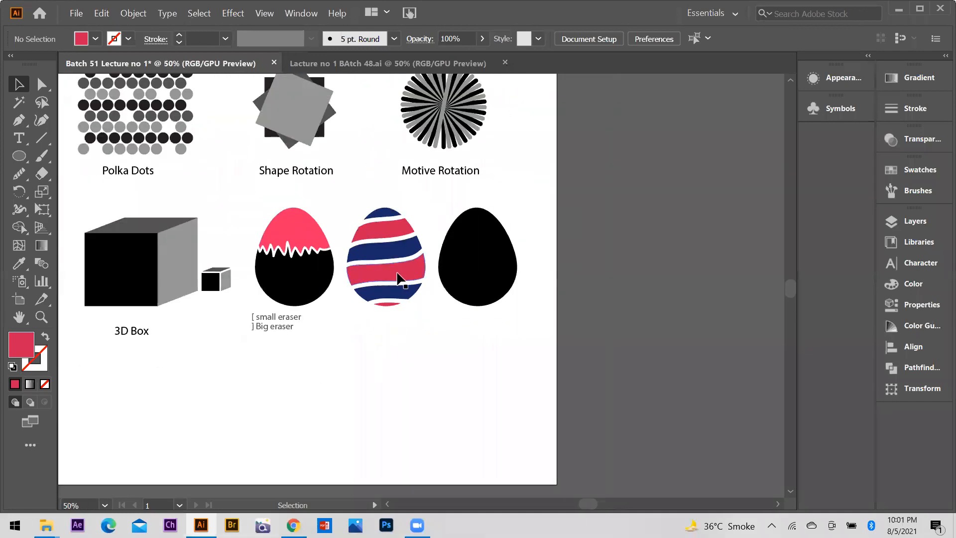
scroll(348, 313, up, 1)
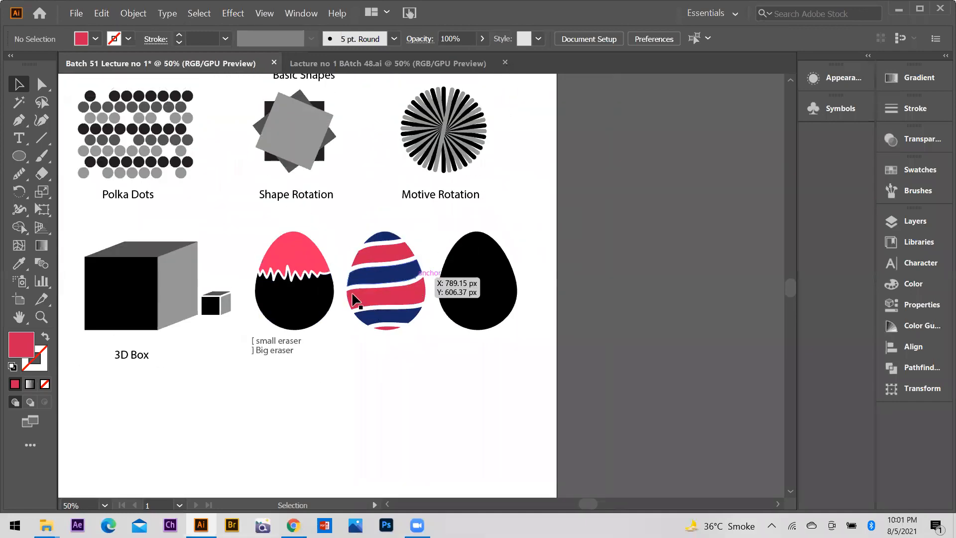
scroll(358, 301, up, 1)
scroll(395, 302, down, 1)
scroll(403, 361, up, 3)
scroll(478, 271, down, 1)
scroll(450, 222, up, 1)
- Erase one large round bite from the upper right side of the third egg with a greatly enlarged eraser tip
click(433, 318)
scroll(433, 298, down, 1)
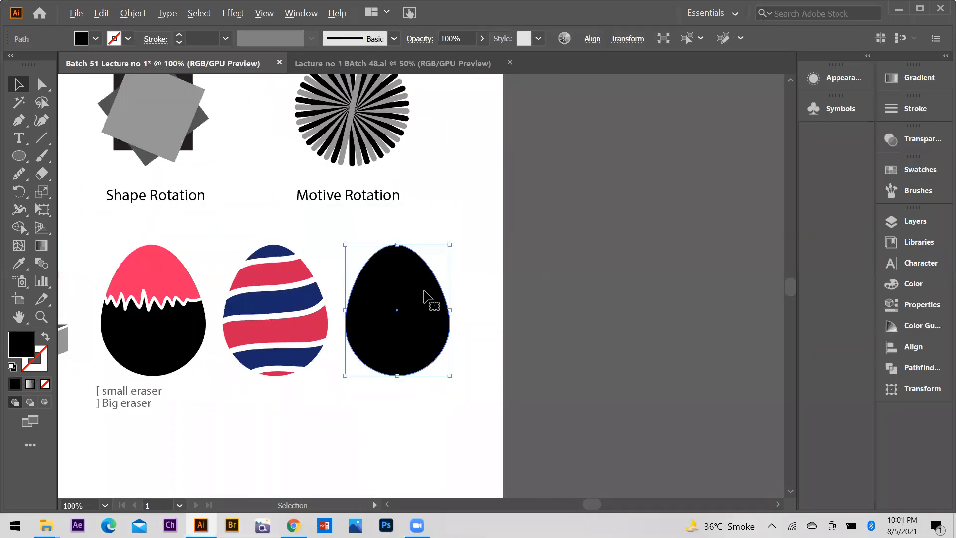
scroll(431, 277, up, 1)
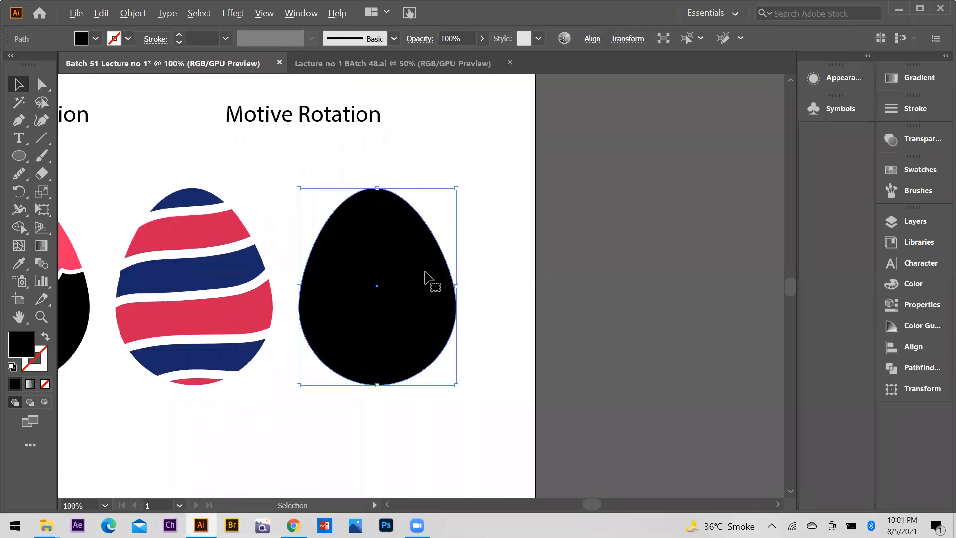
click(41, 175)
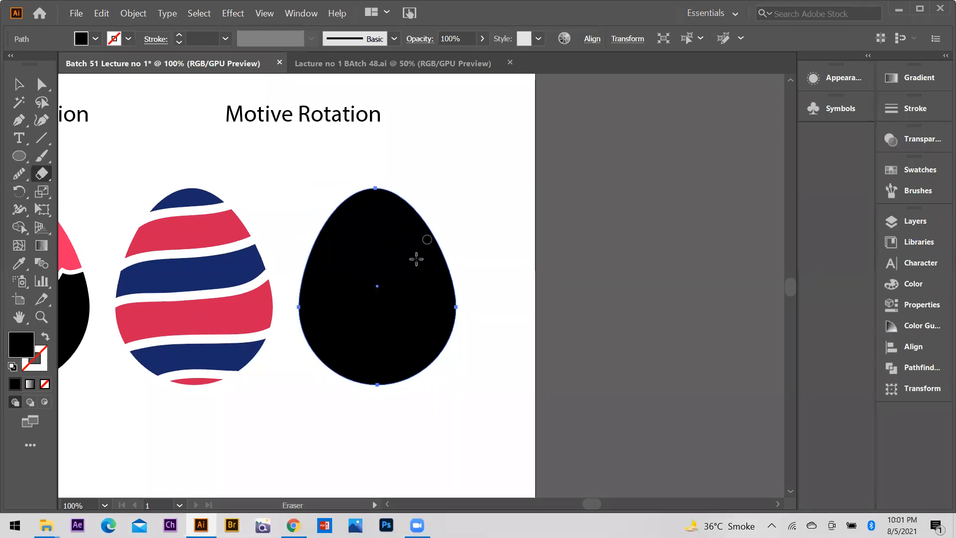
key(bracketright)
key(bracketright)
key(bracketright)
key(bracketright)
key(bracketright)
key(bracketright)
key(bracketright)
key(bracketright)
key(bracketleft)
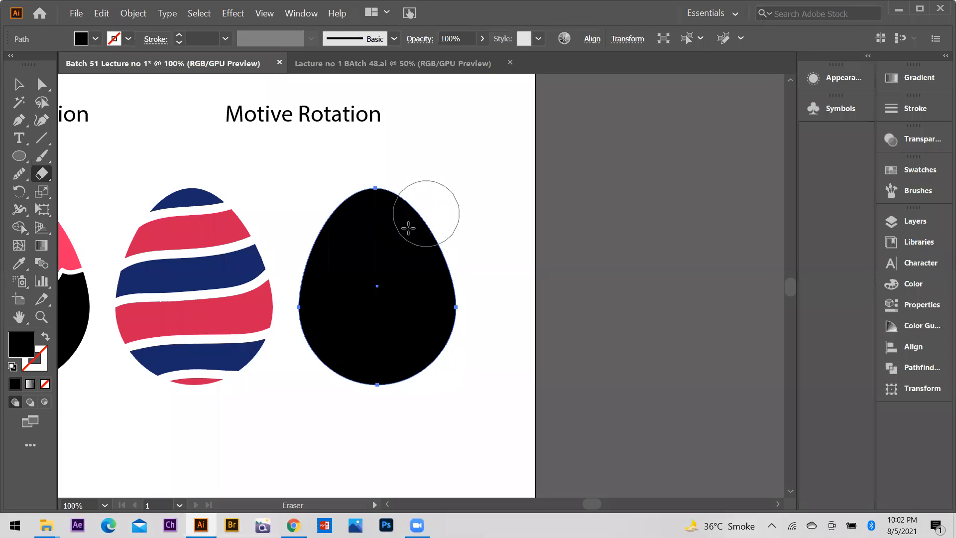
scroll(408, 226, up, 1)
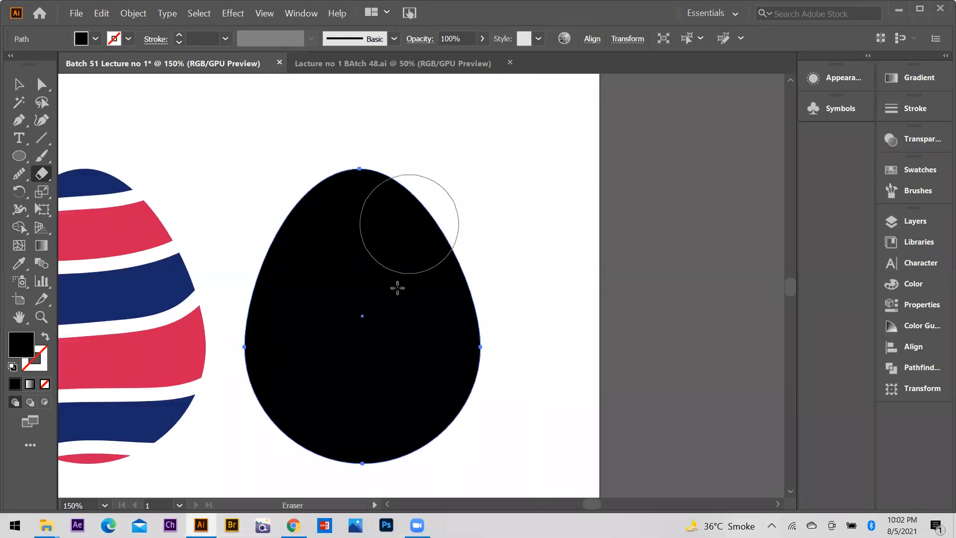
drag(405, 222, 436, 236)
key(v)
click(316, 198)
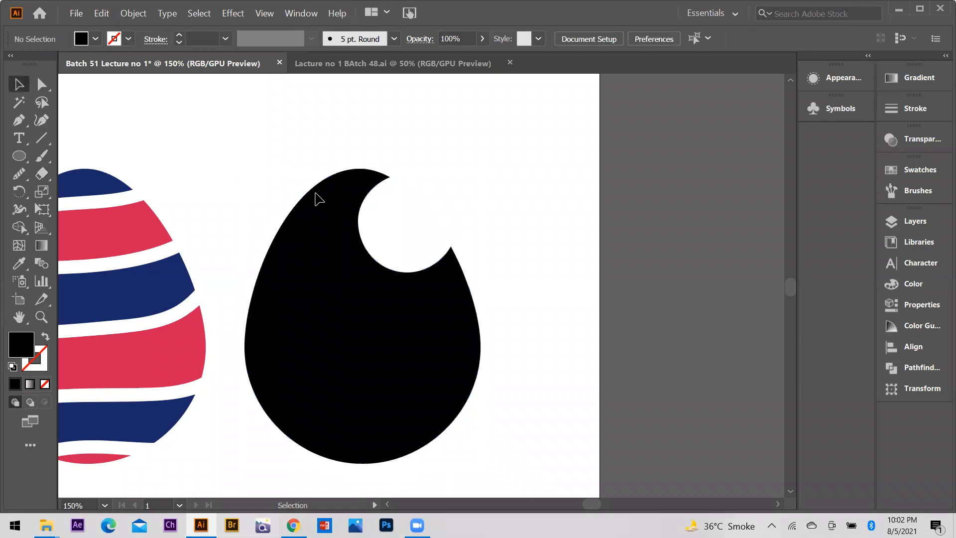
- Duplicate the Motive Rotation starburst and scale the copy down to a small motif above the third egg
scroll(431, 212, down, 3)
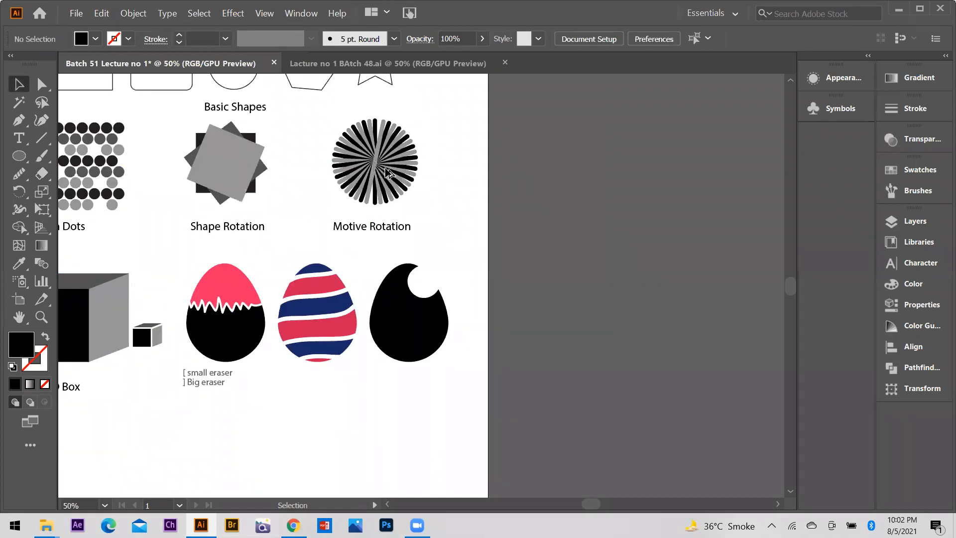
drag(326, 115, 424, 205)
drag(375, 161, 452, 252)
drag(495, 211, 462, 245)
scroll(436, 271, up, 2)
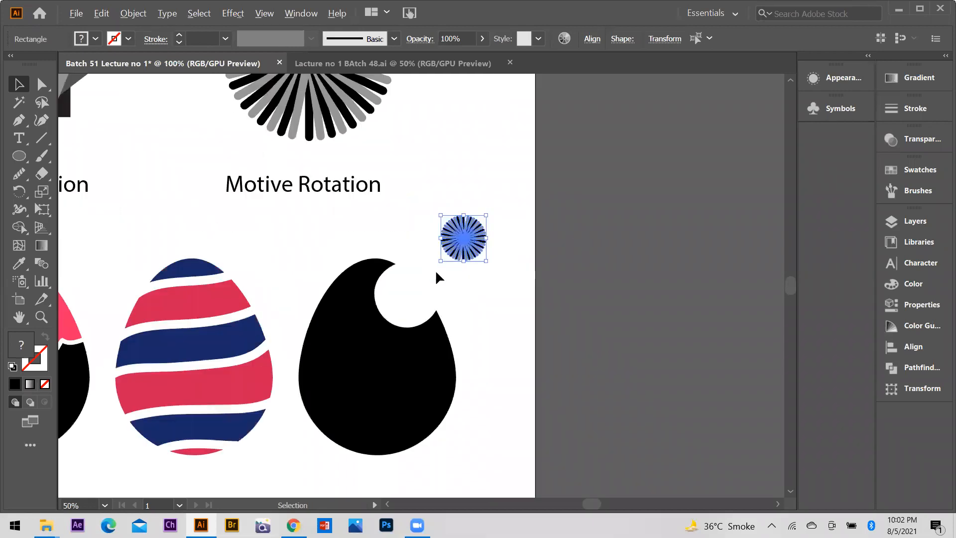
- Place the small starburst inside the round bite of the third egg and adjust its position to fit the gap
drag(461, 239, 408, 293)
scroll(413, 245, down, 1)
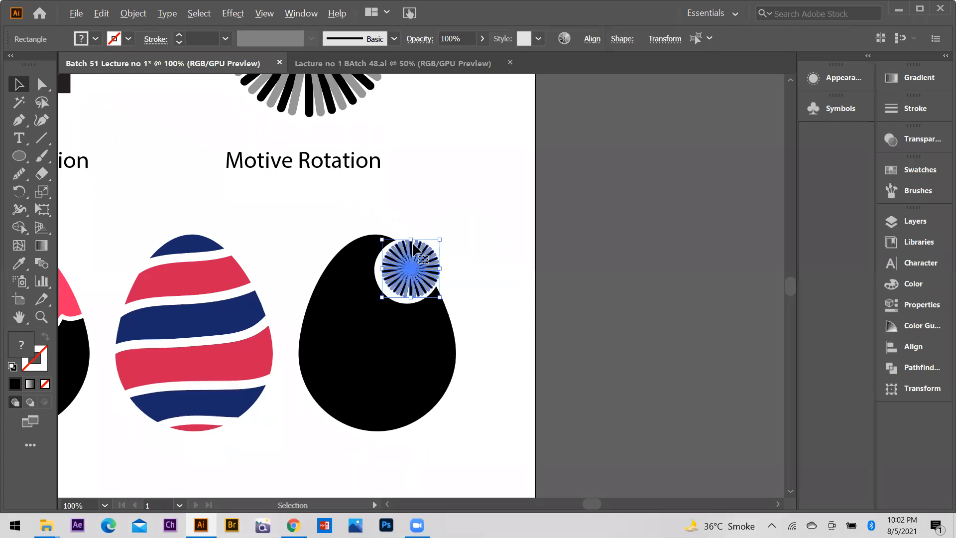
scroll(408, 280, up, 2)
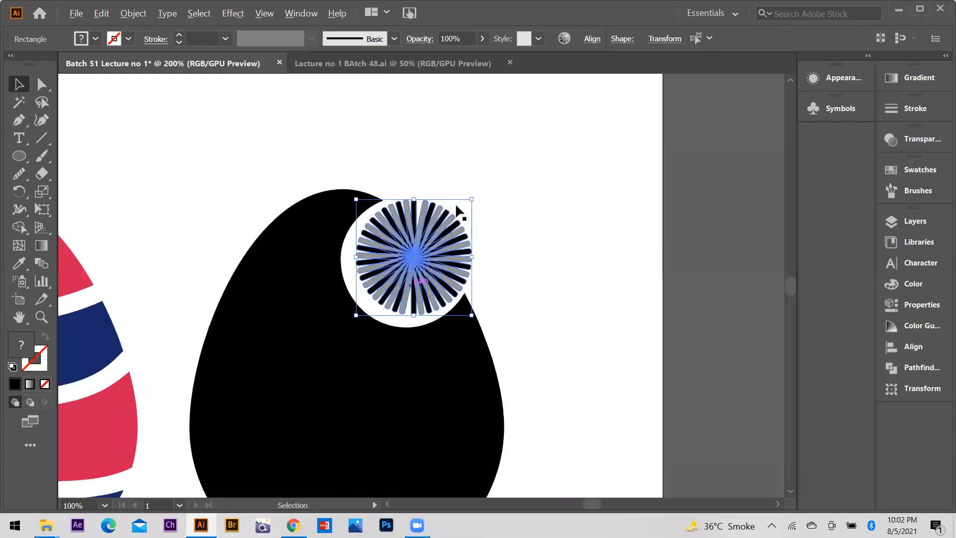
scroll(408, 278, up, 1)
drag(416, 246, 416, 252)
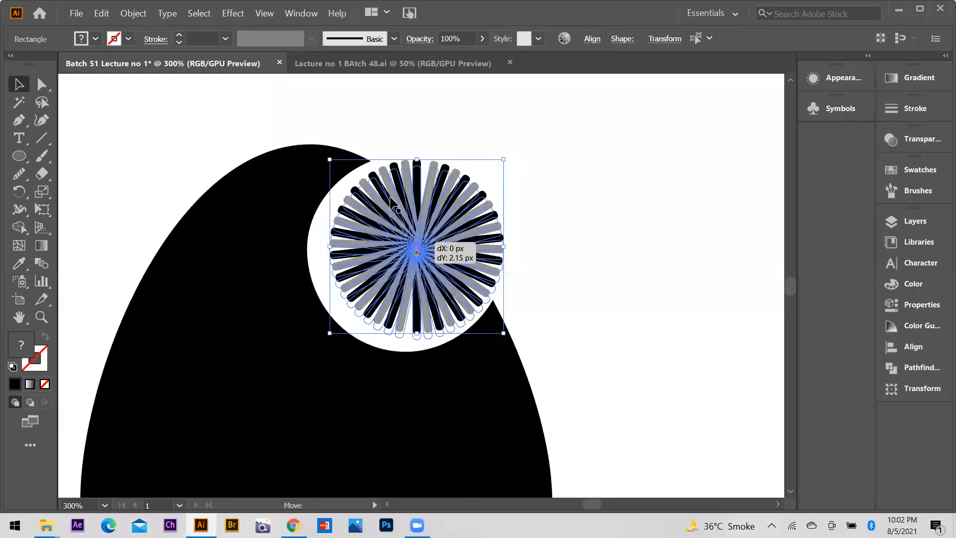
- Select all the black spokes of the small starburst and group them
scroll(438, 205, up, 1)
click(397, 200)
shift+click(435, 201)
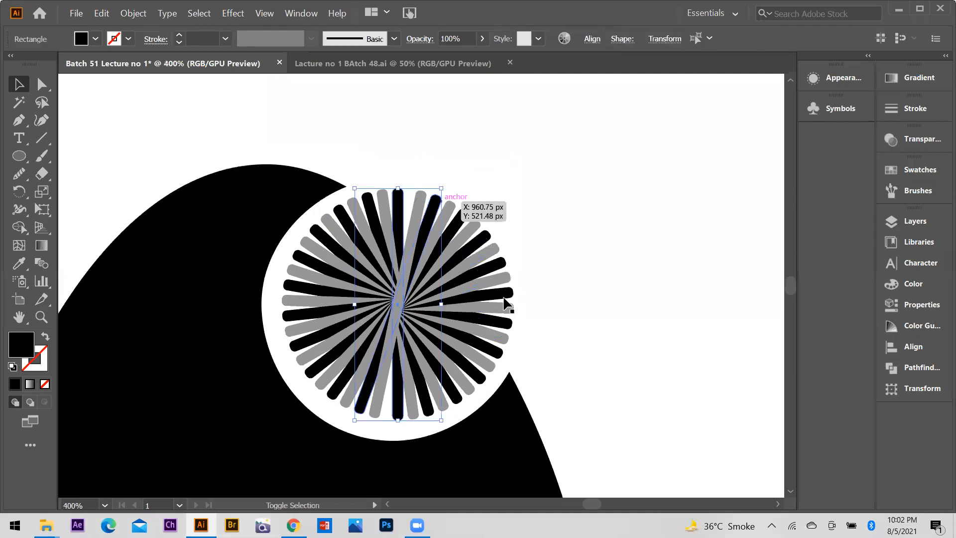
shift+click(483, 358)
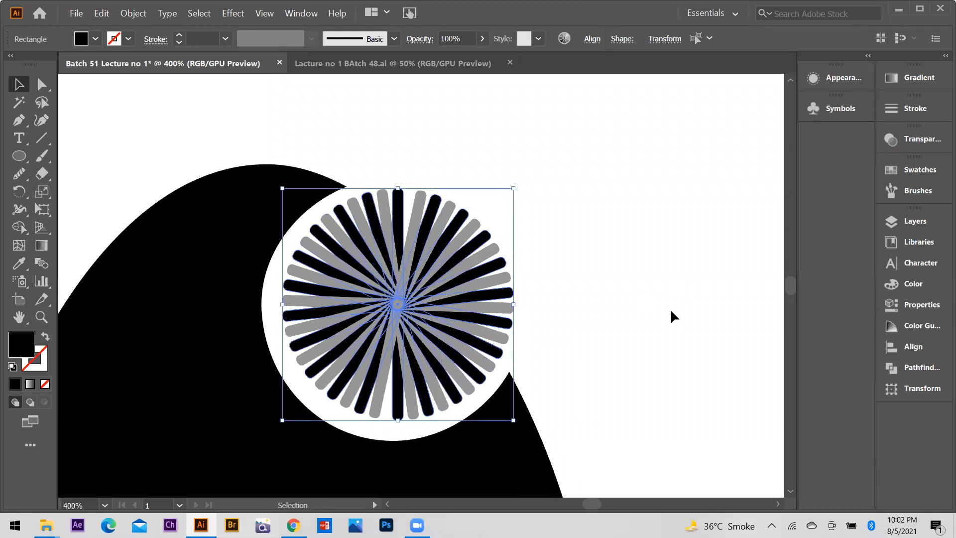
drag(444, 382, 697, 263)
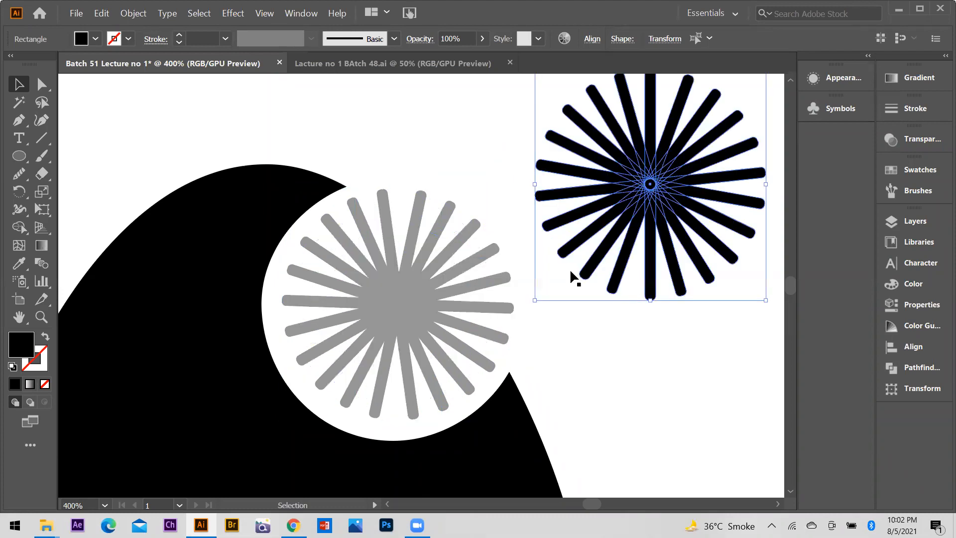
key(ctrl+z)
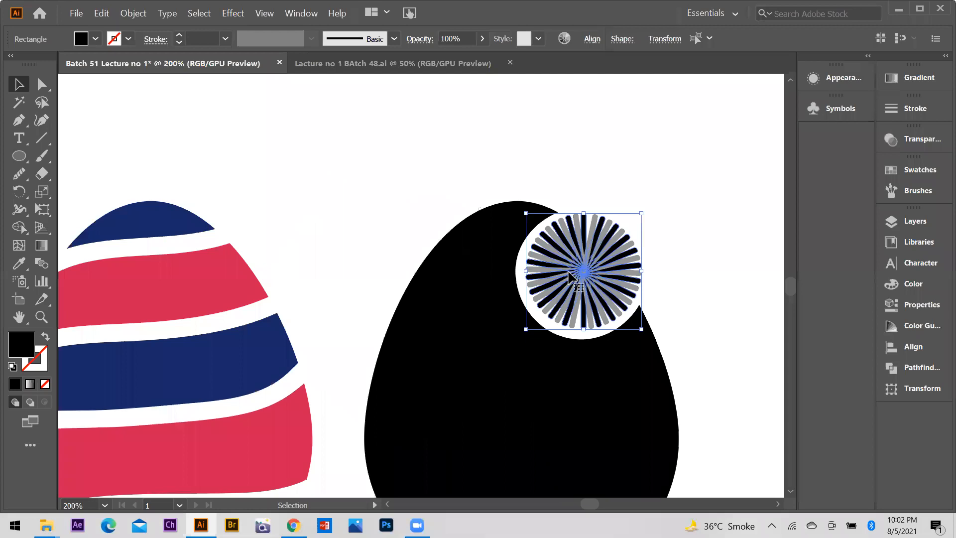
key(a)
scroll(671, 299, up, 2)
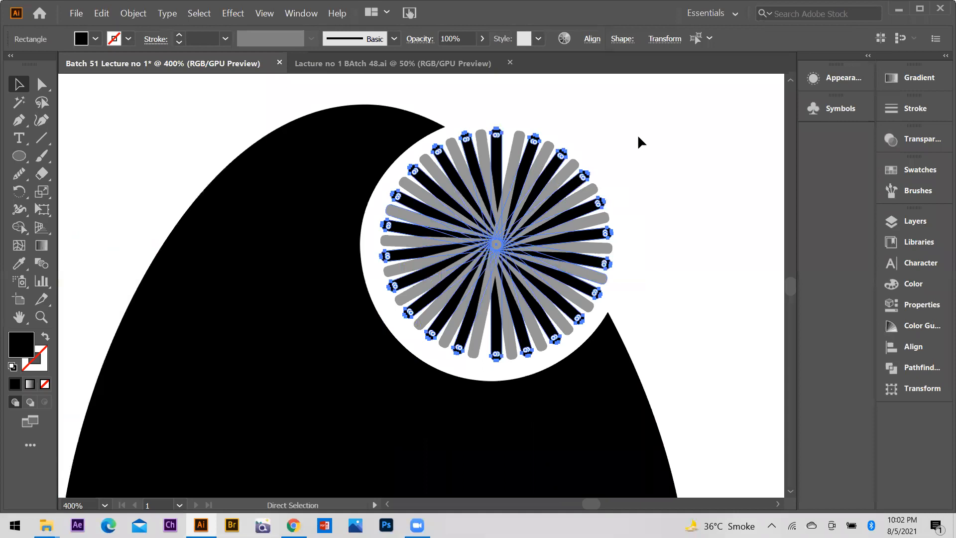
key(v)
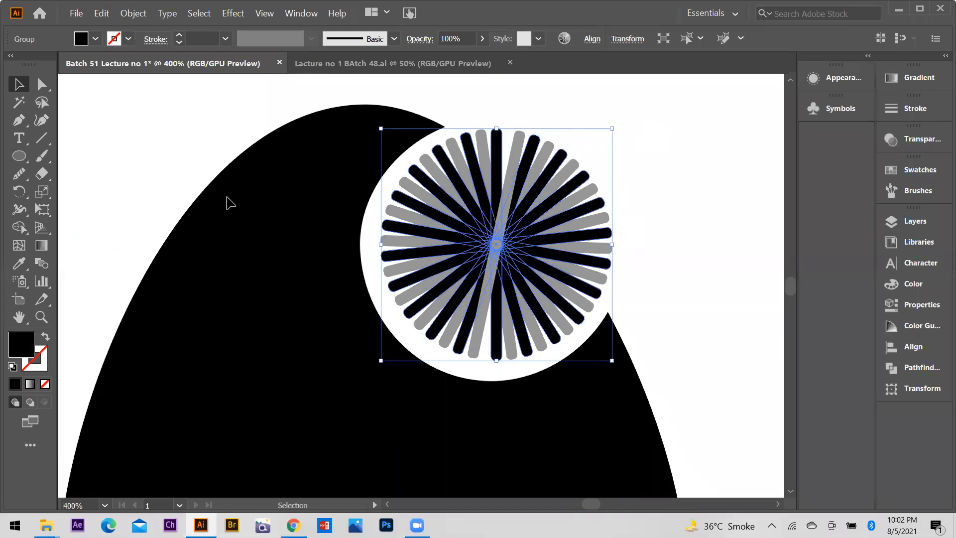
- Select only the grey spokes of the small starburst, leaving out the egg and the black spokes, and group them
shift+click(454, 180)
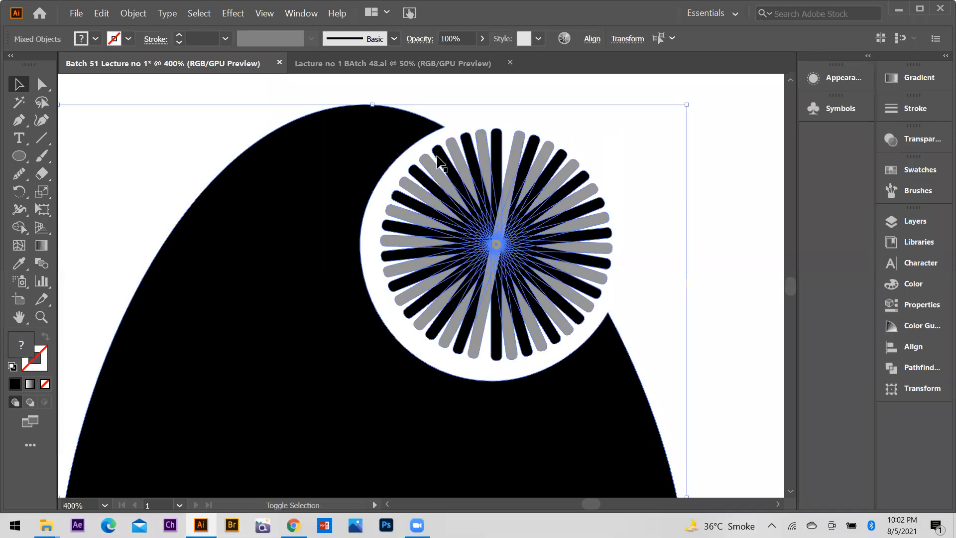
click(547, 274)
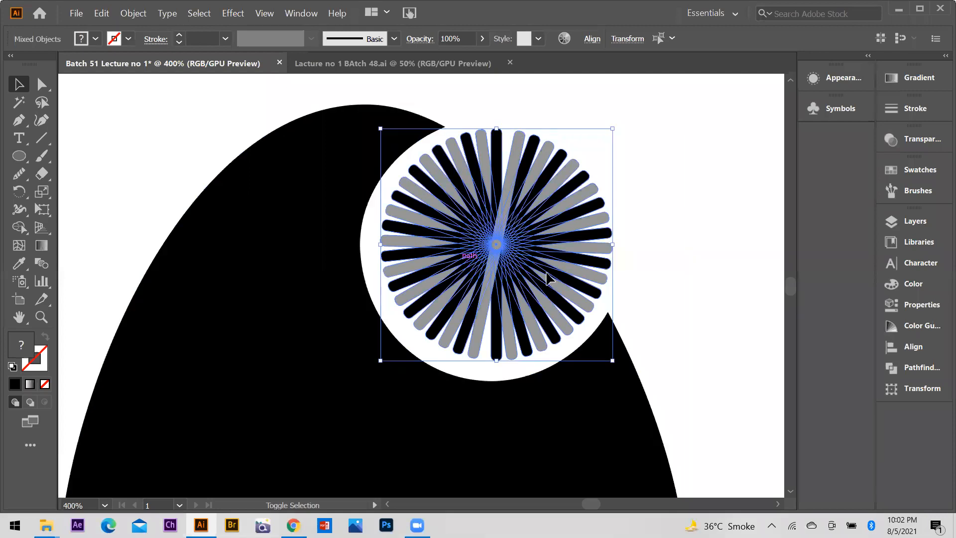
shift+click(614, 280)
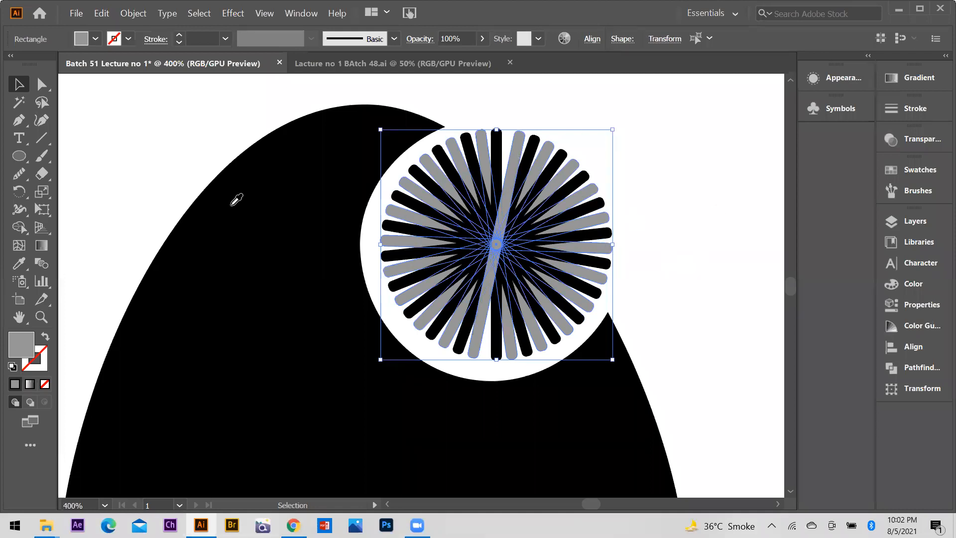
key(ctrl+g)
- Use the Eyedropper to copy the striped egg's crimson onto the grey spokes and its navy onto the black spokes
scroll(680, 163, down, 2)
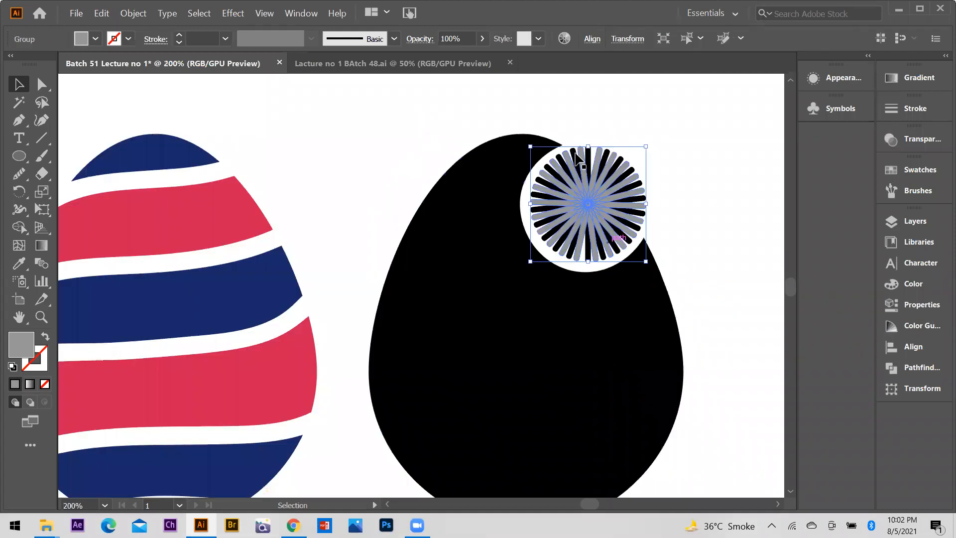
click(575, 152)
key(i)
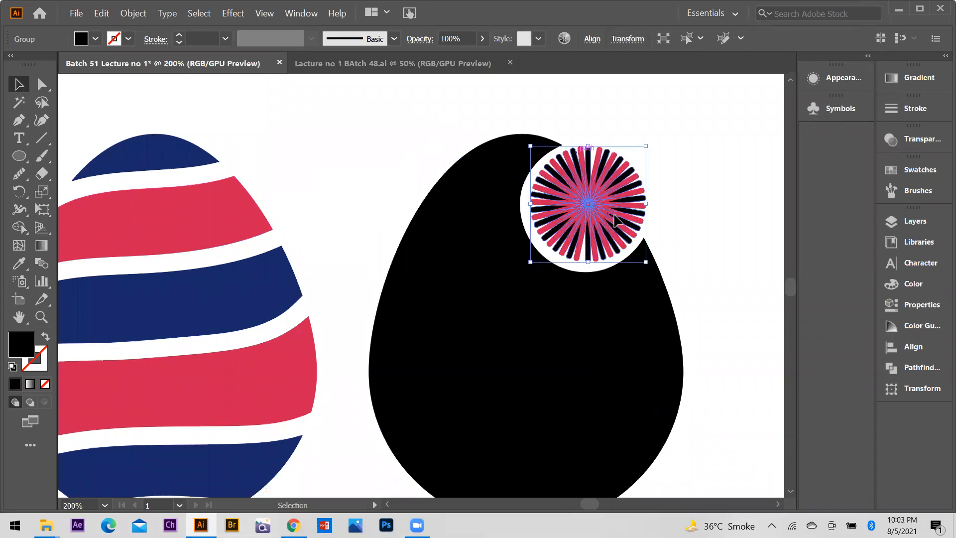
click(130, 283)
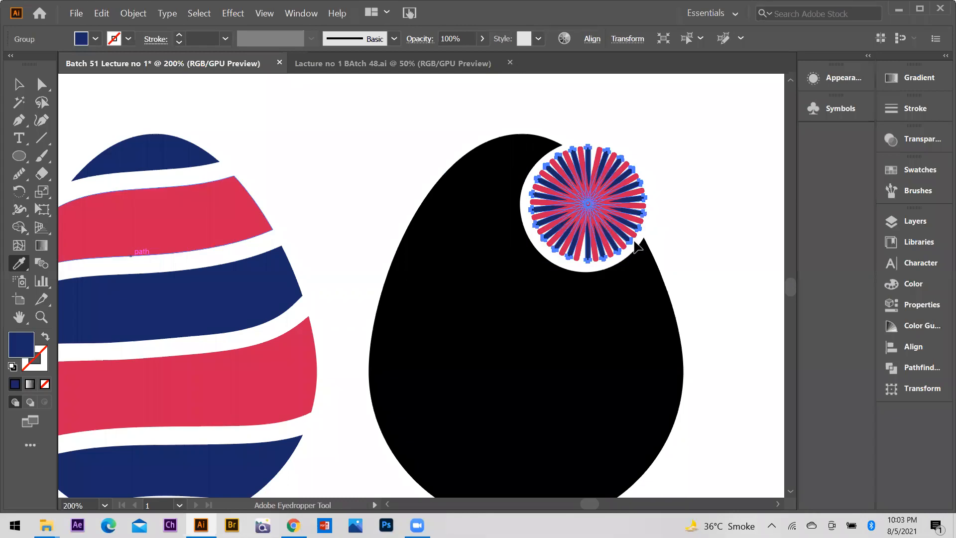
key(v)
click(599, 102)
drag(601, 170, 592, 134)
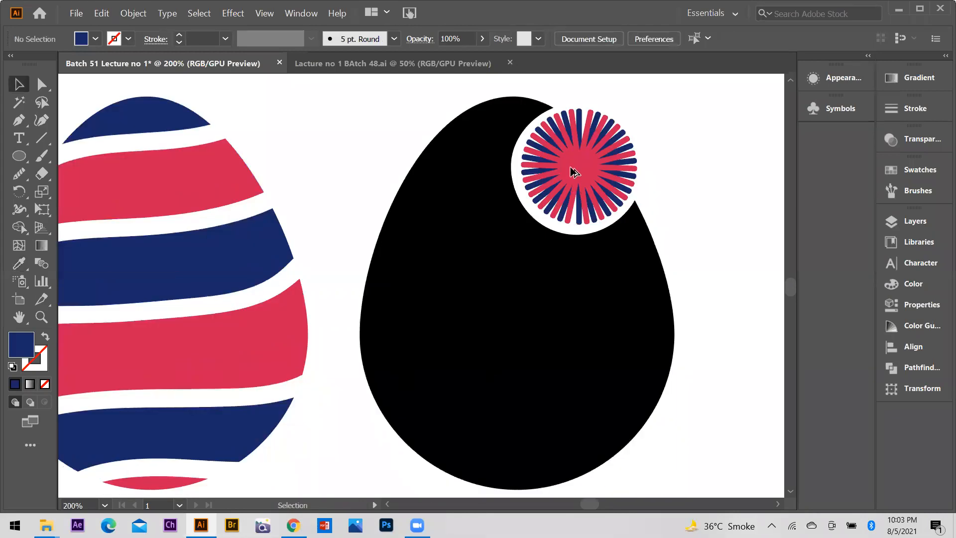
- Duplicate the coloured starburst beside the third egg's lower right edge and fill that egg with the crimson
key(ctrl+minus)
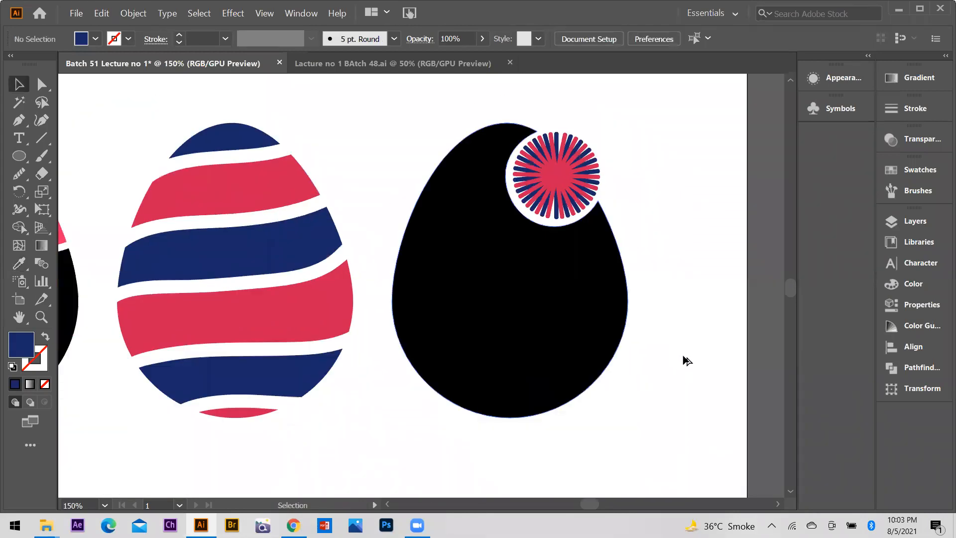
drag(571, 175, 572, 338)
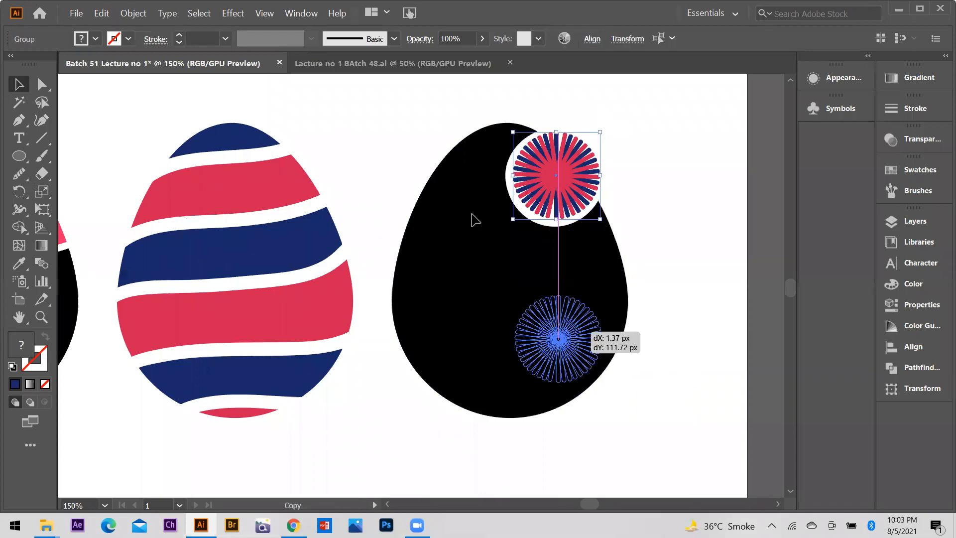
drag(728, 337, 686, 360)
click(717, 375)
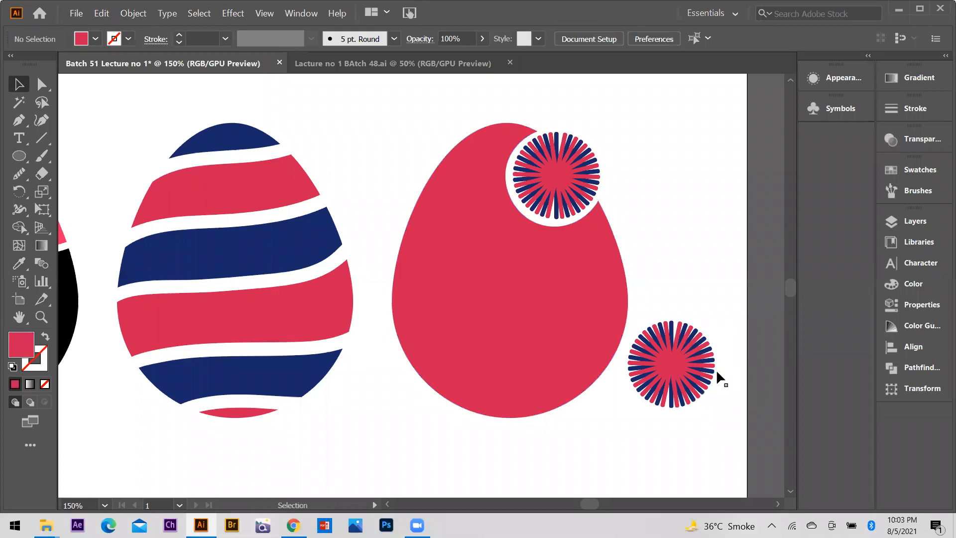
- Recolour the duplicate starburst's crimson spokes white with the Eyedropper and move the motif onto the egg's lower right edge
key(i)
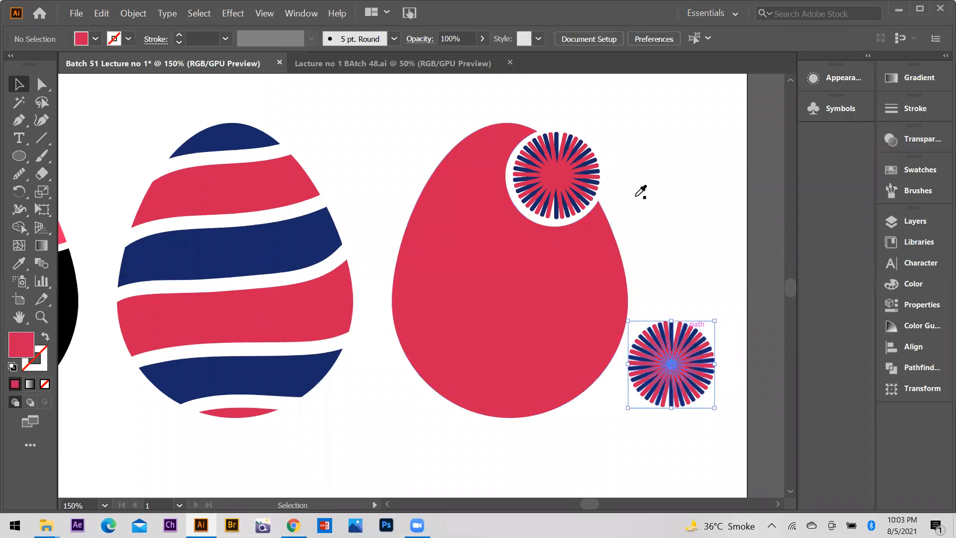
scroll(719, 375, up, 2)
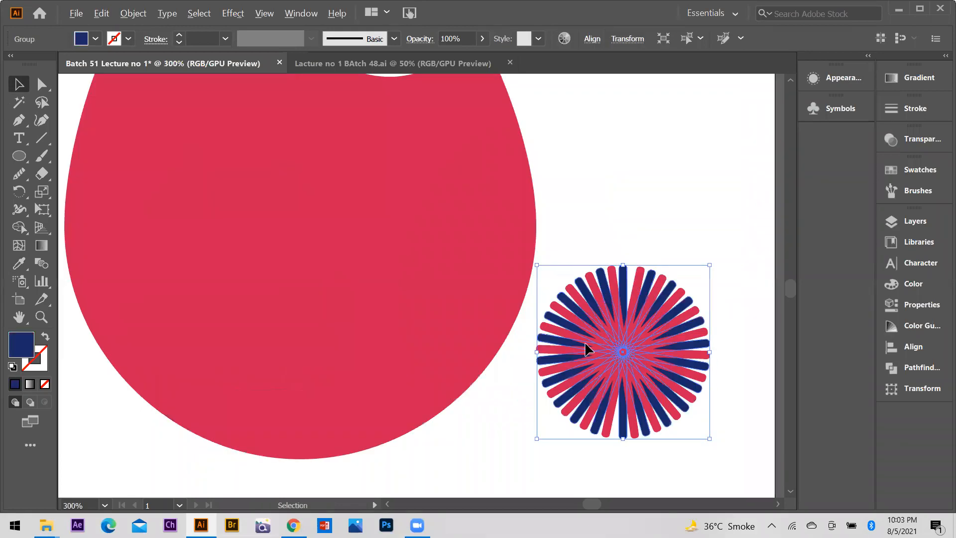
key(i)
click(626, 246)
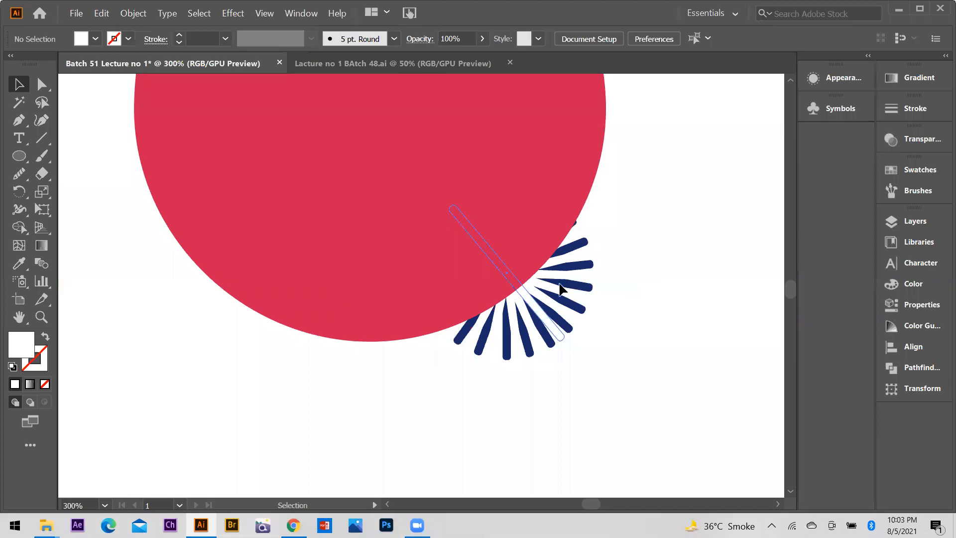
- Bring the duplicate starburst's white spokes in front of the crimson egg, with the navy spokes above them
click(559, 292)
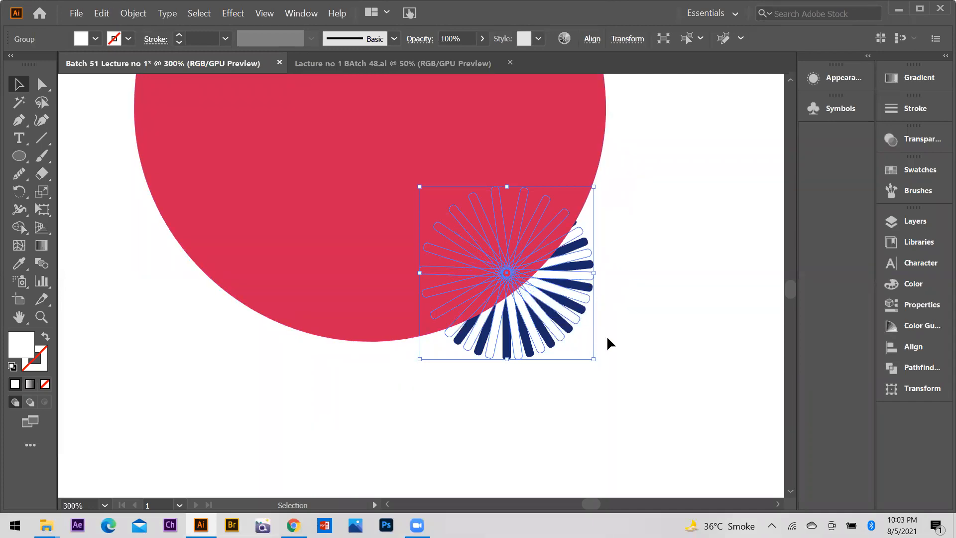
scroll(608, 342, up, 1)
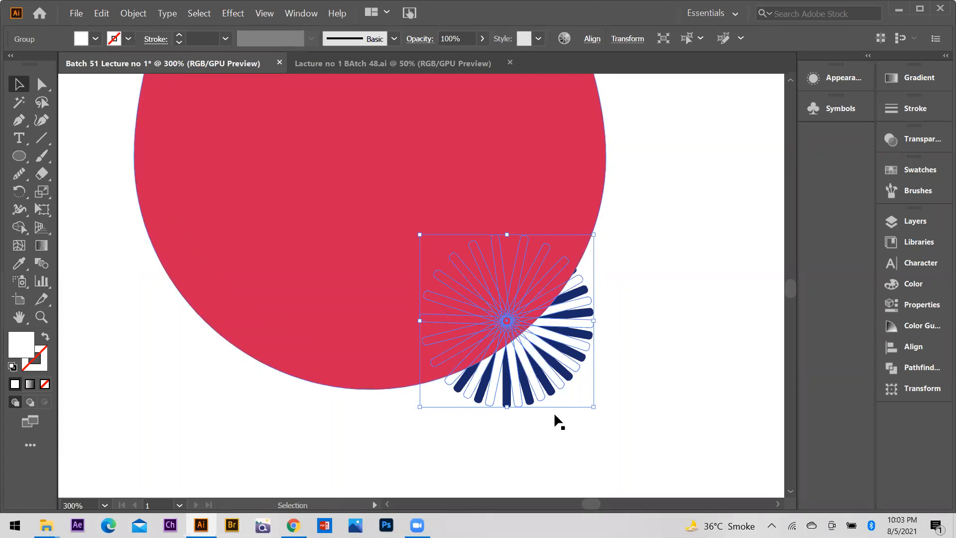
scroll(554, 412, down, 1)
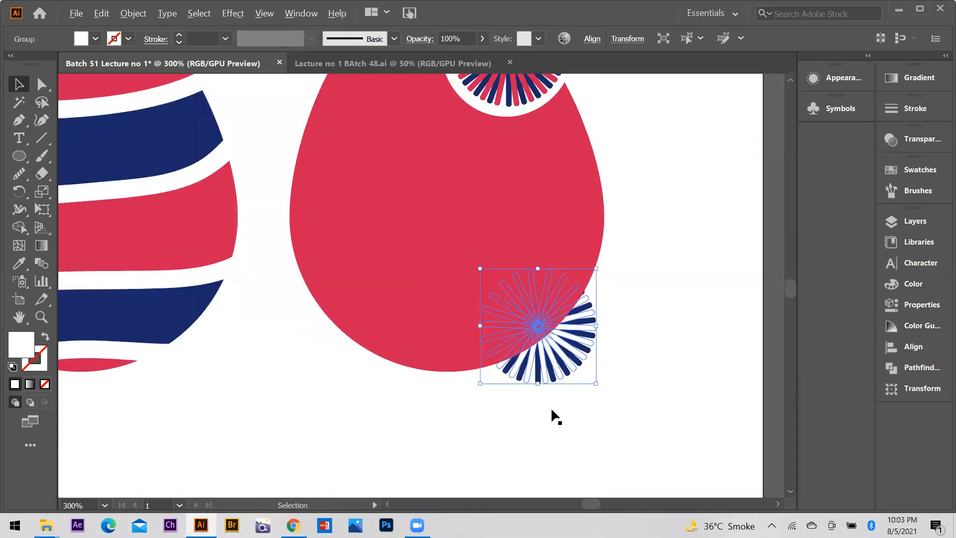
scroll(551, 407, up, 1)
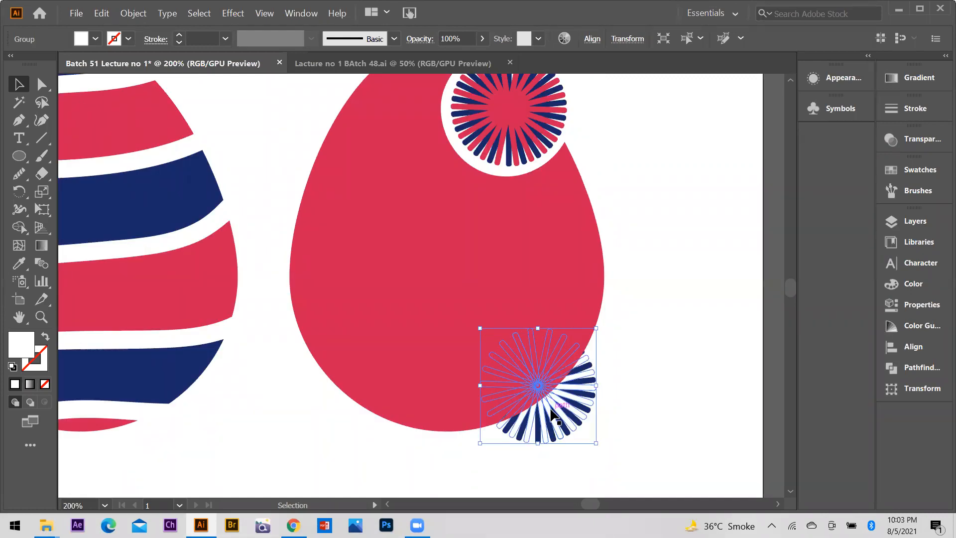
key(ctrl)
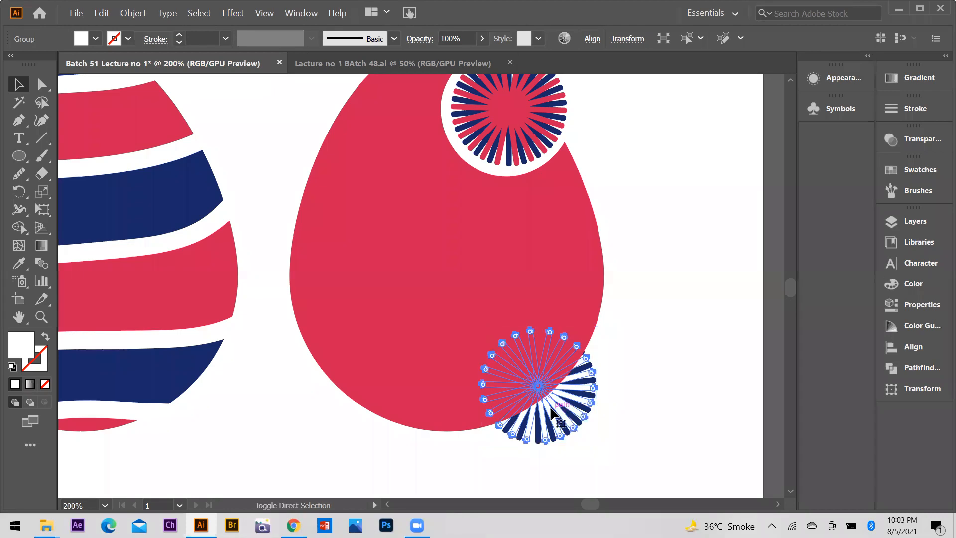
key(ctrl+])
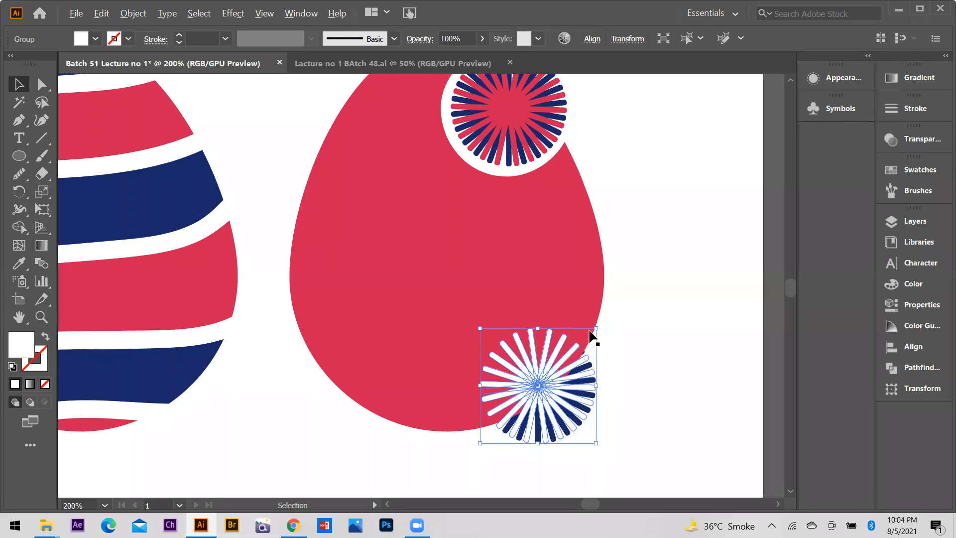
scroll(590, 335, down, 1)
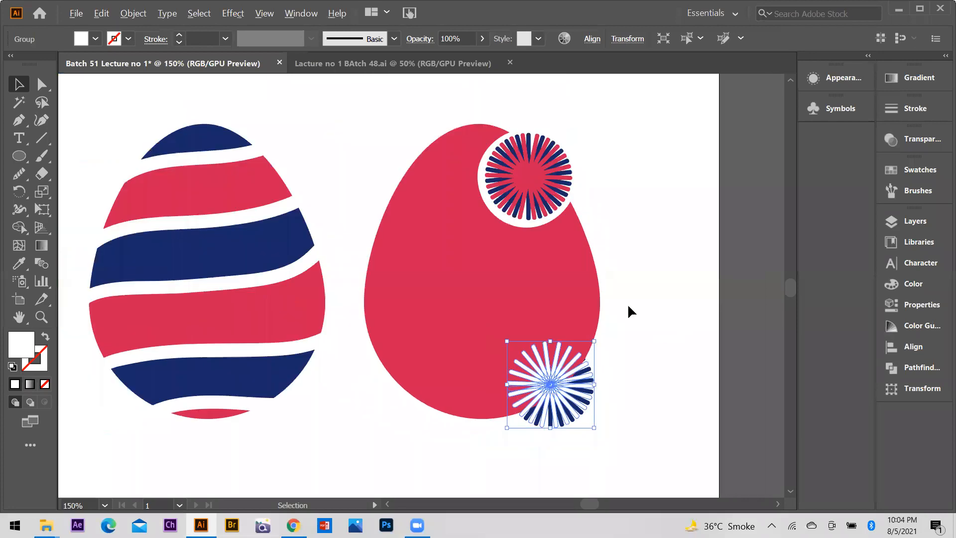
scroll(580, 284, up, 6)
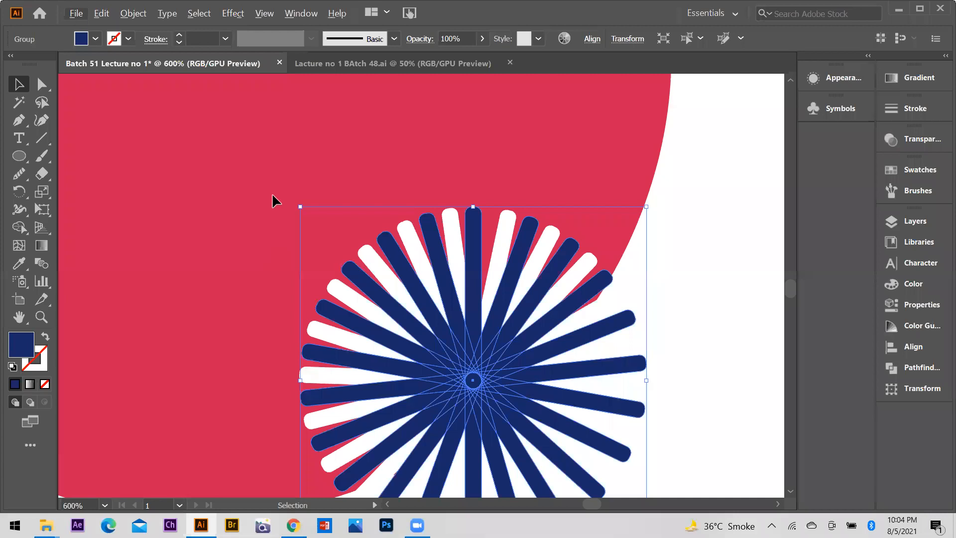
- Duplicate the 3D Box caption level with the original below the three eggs and change the copy's text to "Egg Shape"
key(alt)
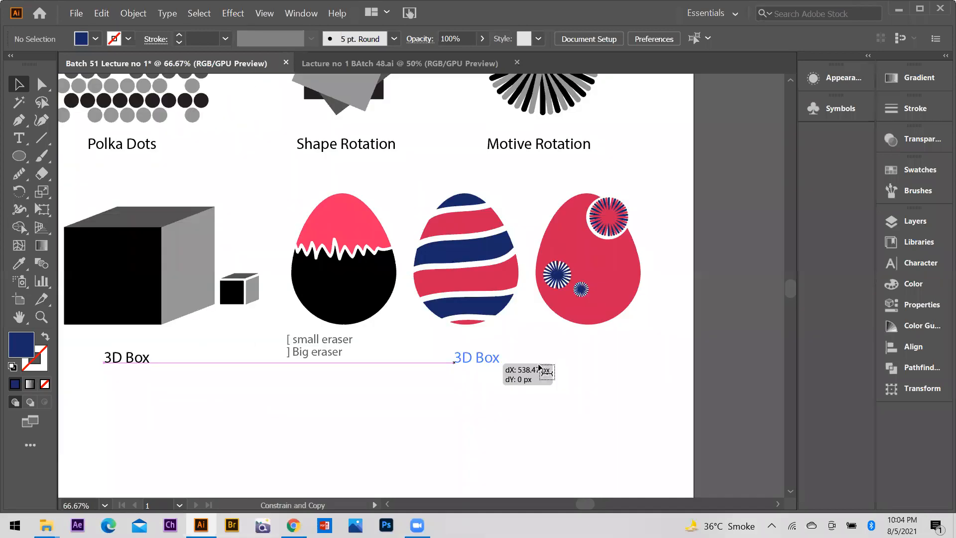
drag(539, 367, 538, 367)
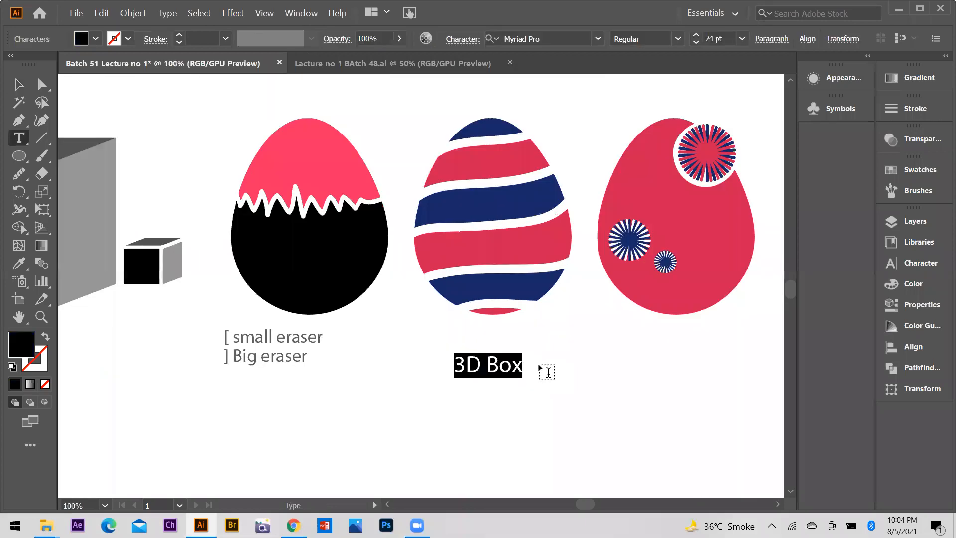
text(EG)
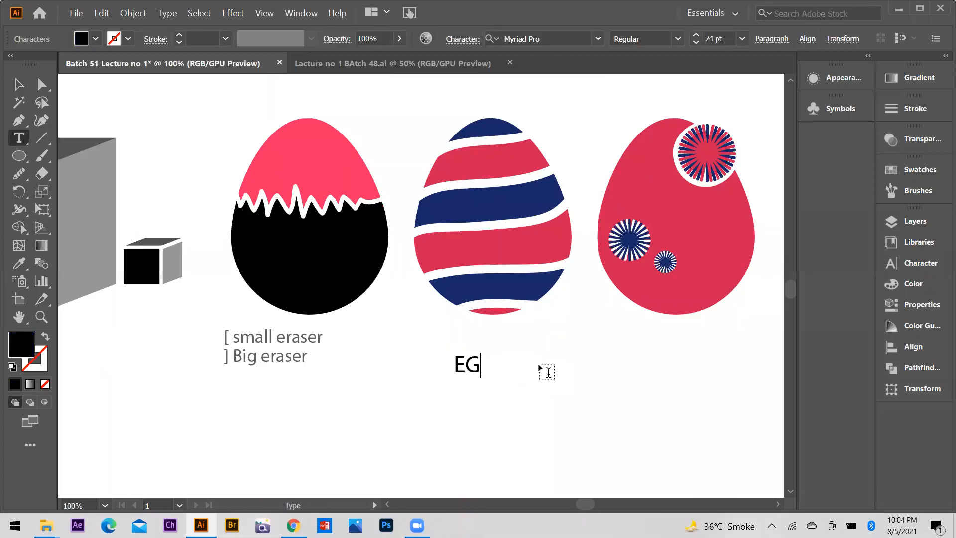
key(BackSpace)
text(gg HSp)
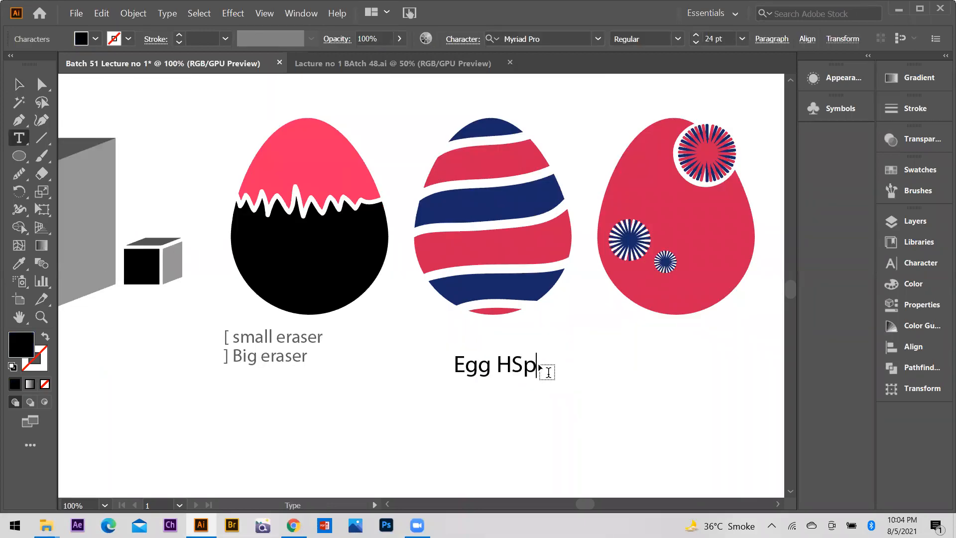
key(BackSpace)
key(BackSpace)
text(shpa)
key(BackSpace)
key(BackSpace)
key(BackSpace)
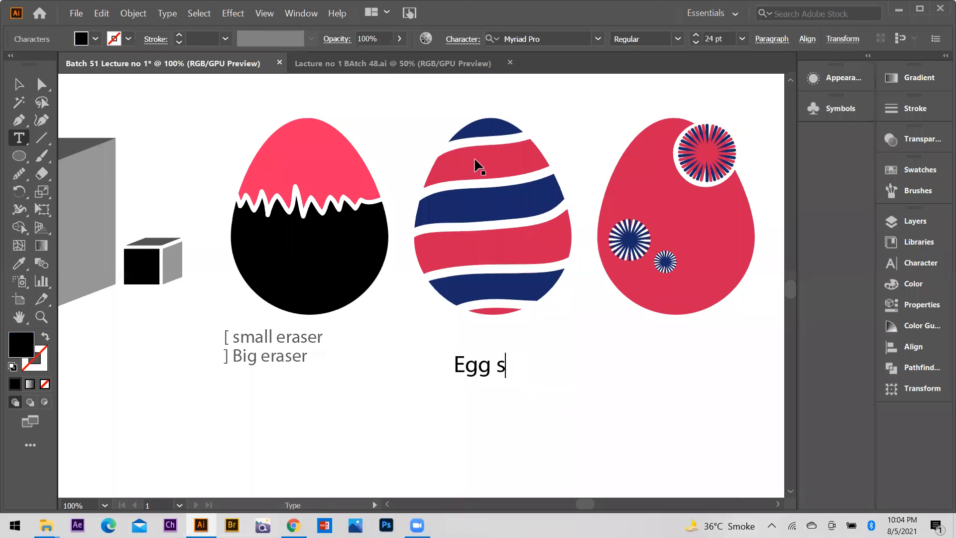
key(BackSpace)
text(Shape)
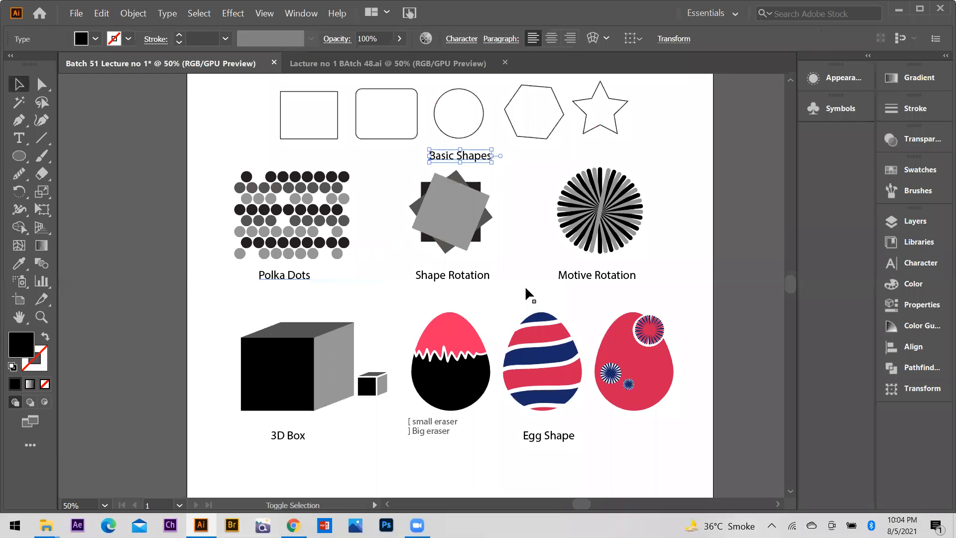
- Select the Basic Shapes, Polka Dots, Shape Rotation and Motive Rotation captions together
shift+click(284, 275)
shift+click(452, 275)
shift+click(597, 276)
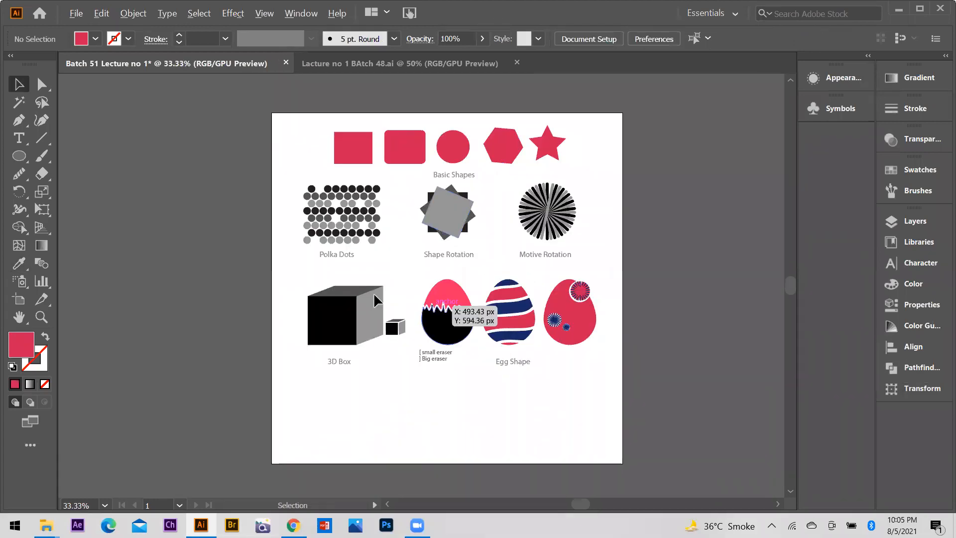
key(ctrl+plus)
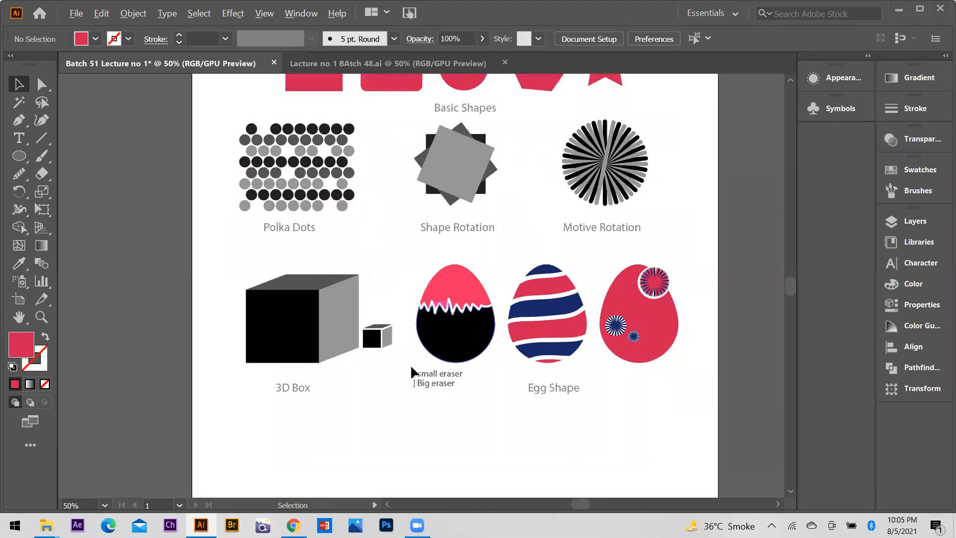
key(ctrl+minus)
key(ctrl+plus)
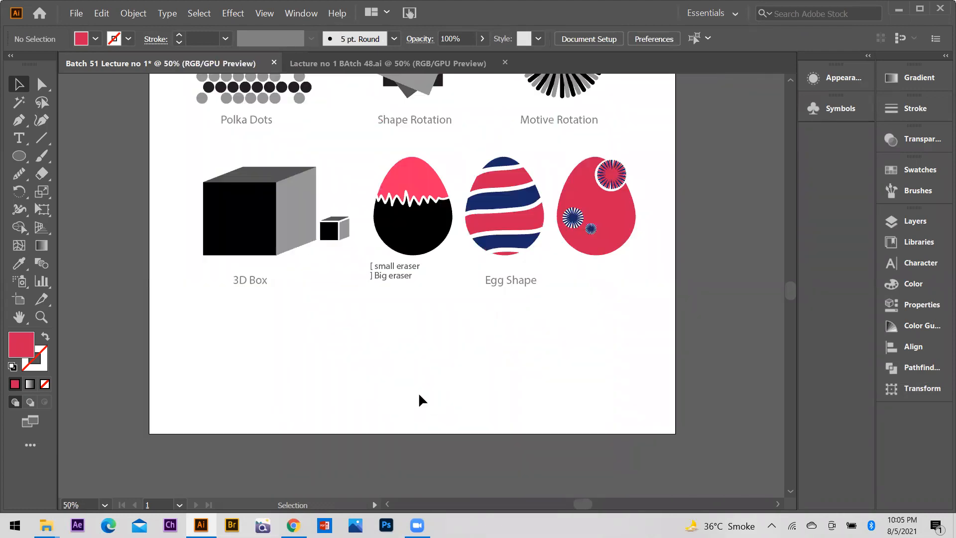
scroll(419, 394, up, 3)
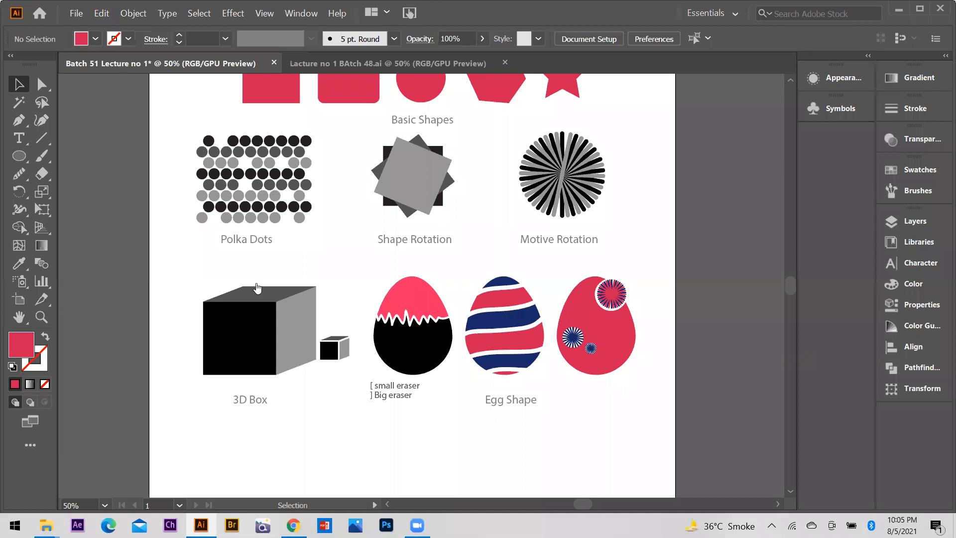
- Save the document as "Batch 51 Lecture no 1" in a new "BAtch 51" folder on drive F, in Illustrator 2020 format
key(alt+f)
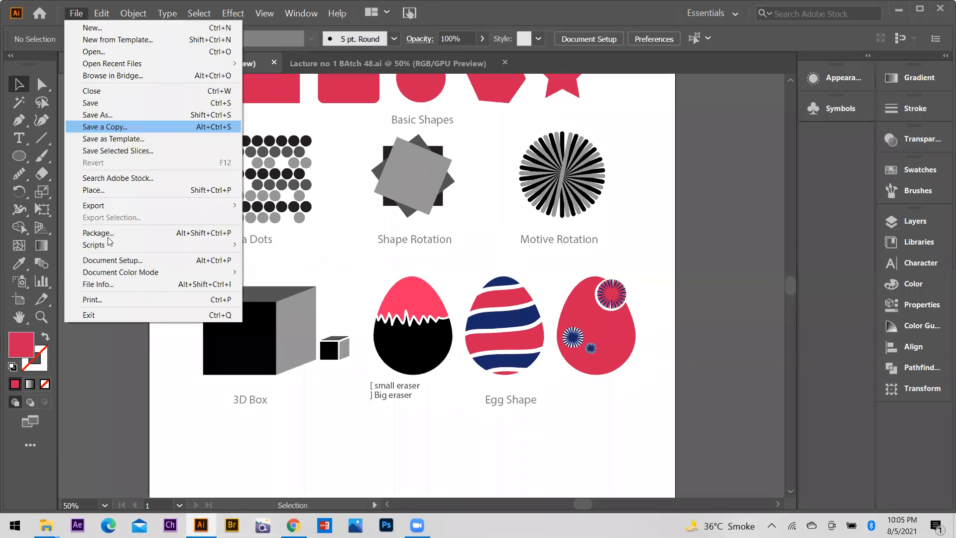
key(Return)
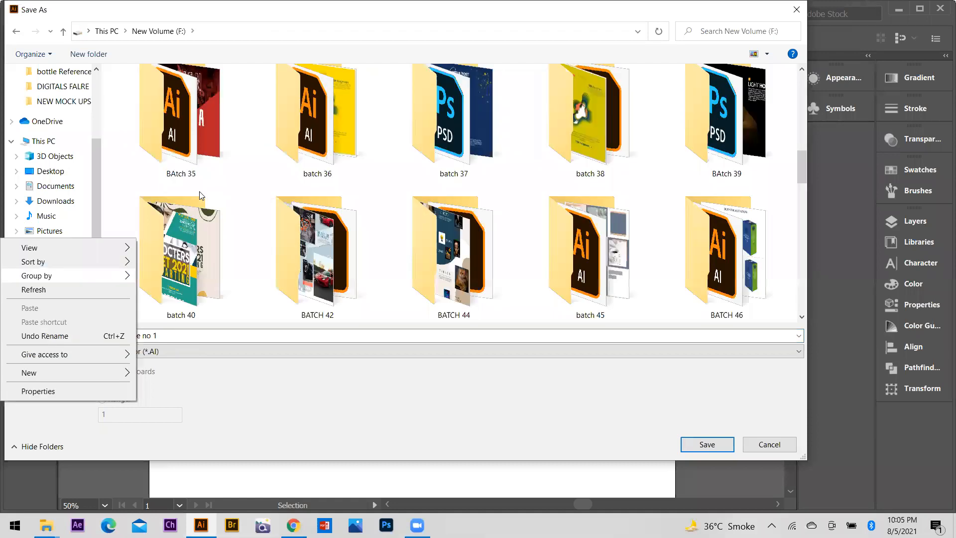
click(327, 143)
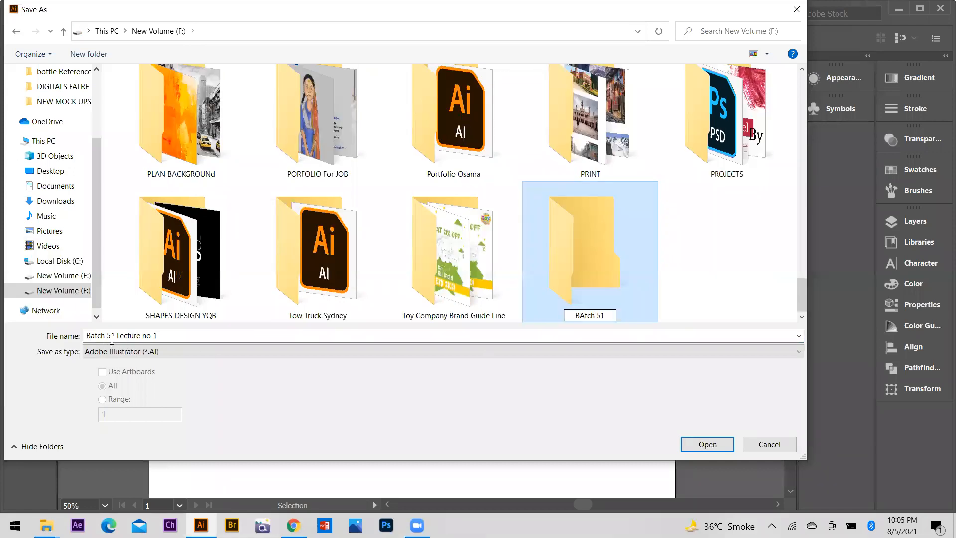
key(Return)
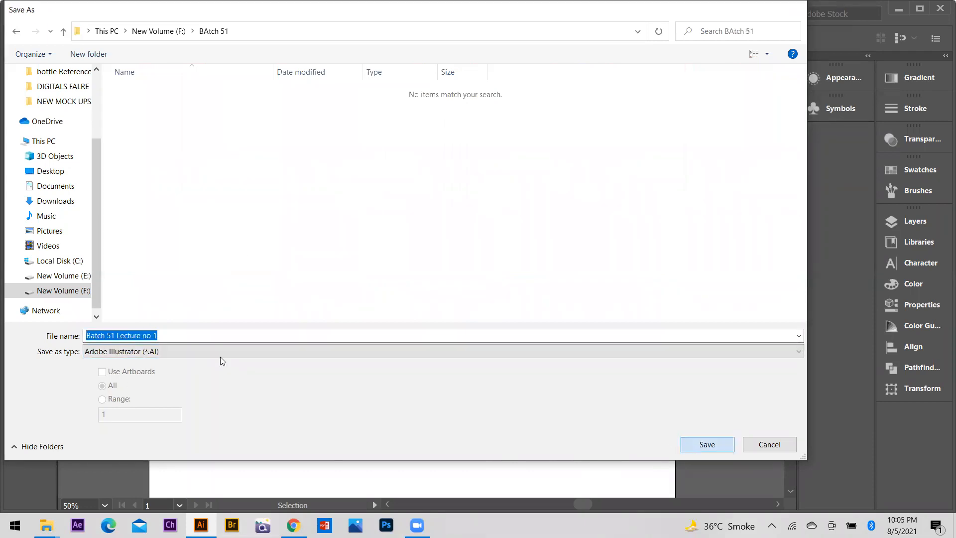
key(Return)
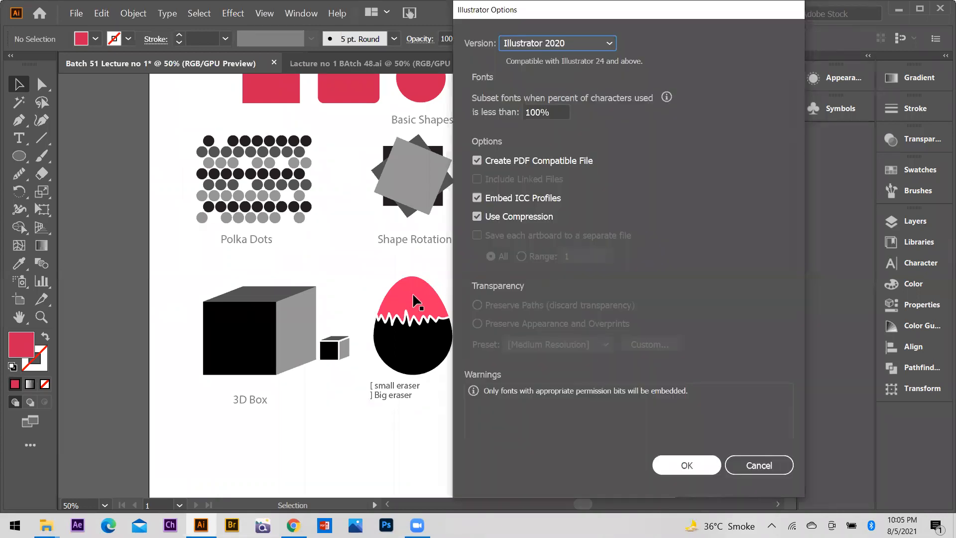
key(Return)
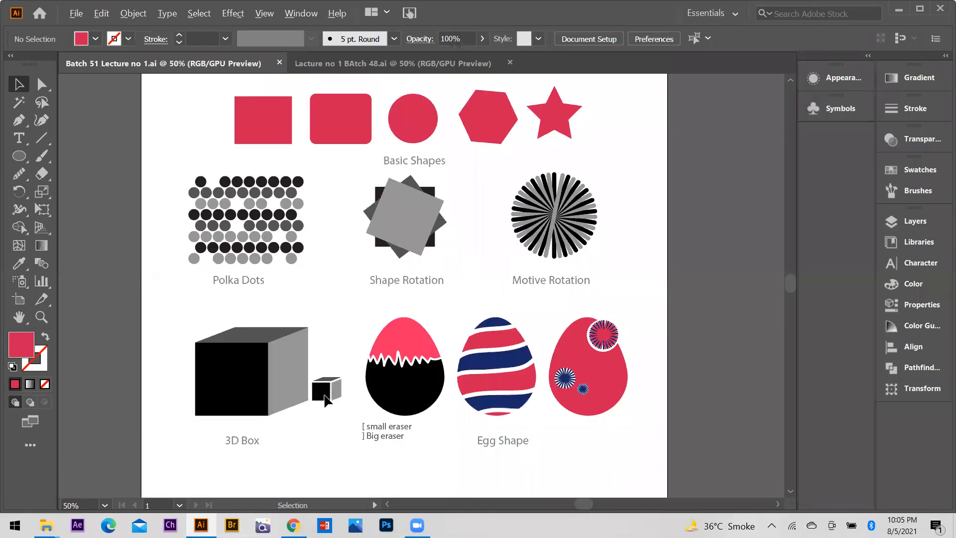
- Activate the Pen tool for drawing in the empty area below the 3D Box and Egg Shape captions
drag(324, 397, 332, 351)
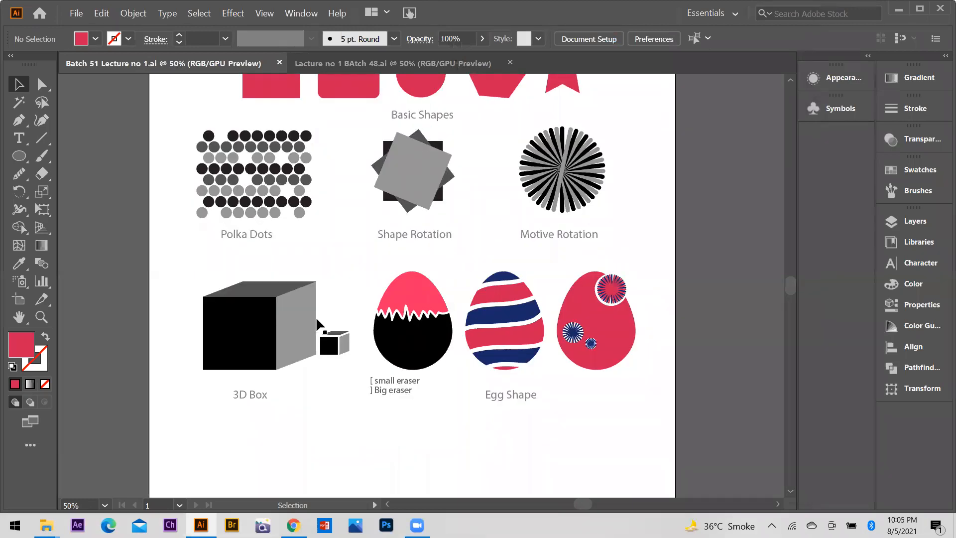
click(21, 120)
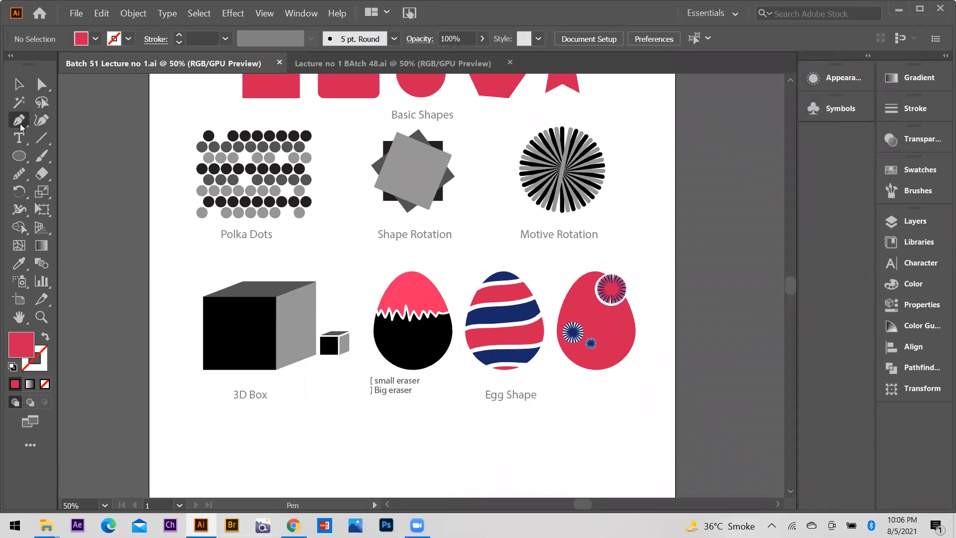
scroll(477, 342, down, 1)
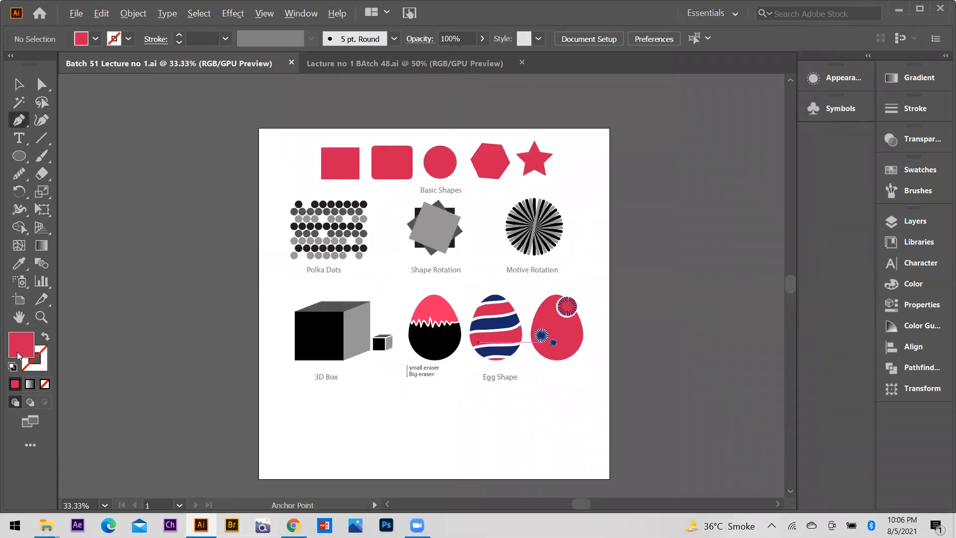
scroll(414, 472, up, 2)
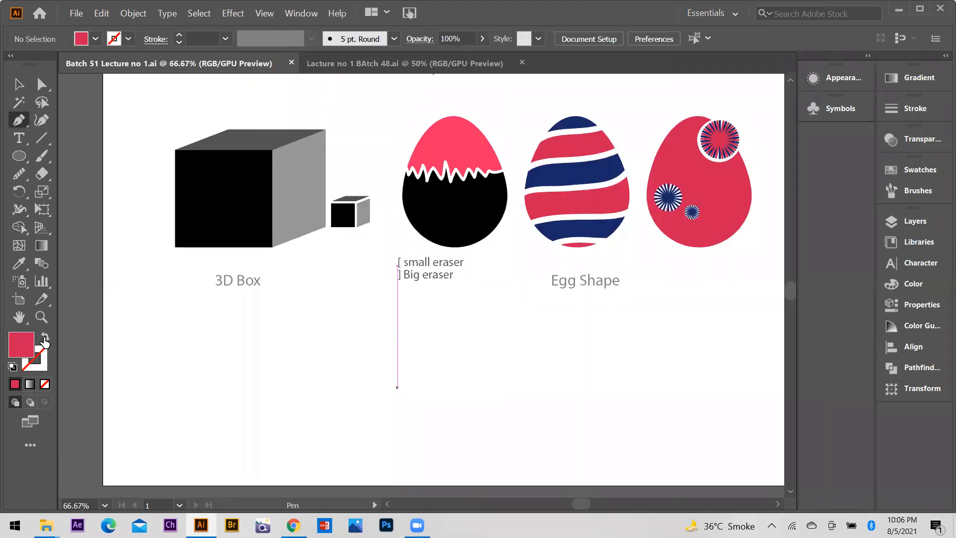
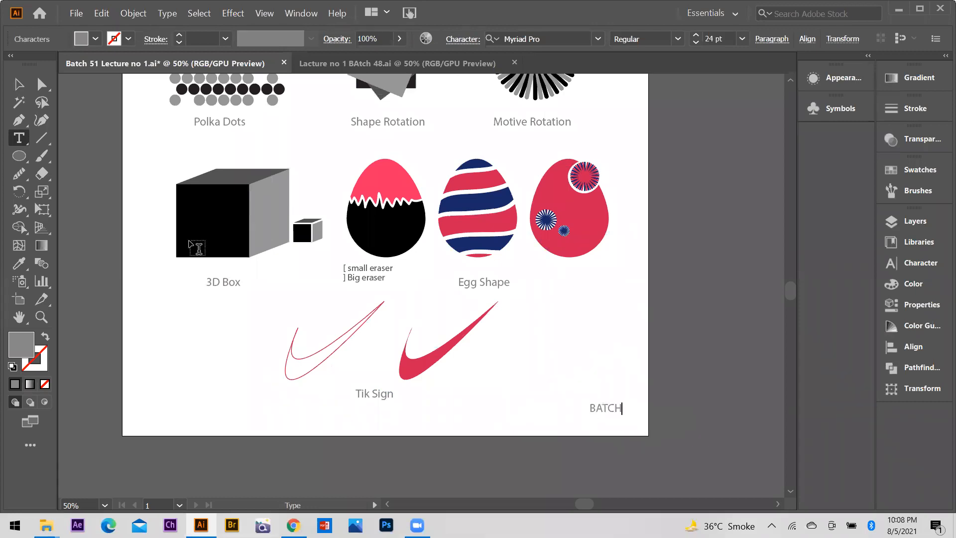
- Finish the BATCH text at the artboard's lower right corner, deselect it and save the document
click(19, 92)
click(129, 264)
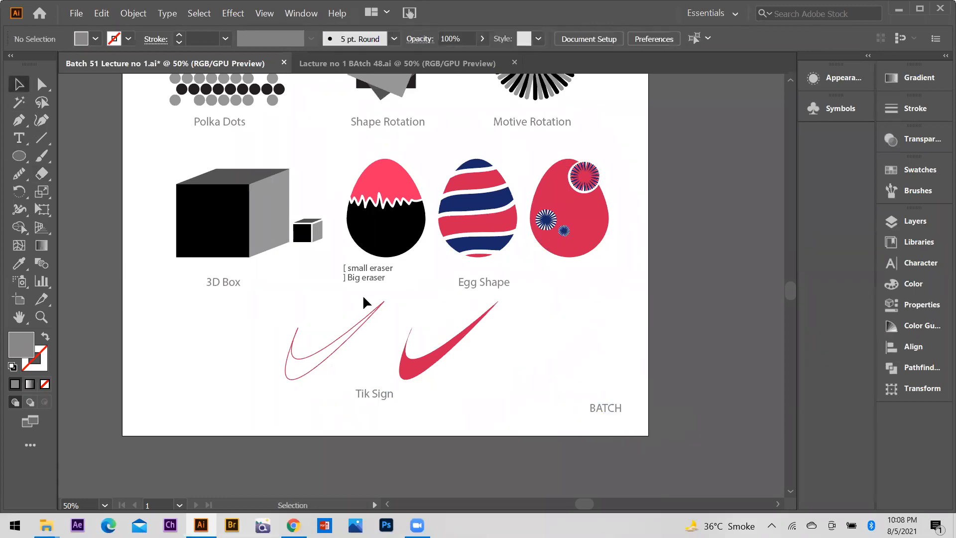
scroll(241, 362, down, 2)
key(ctrl+s)
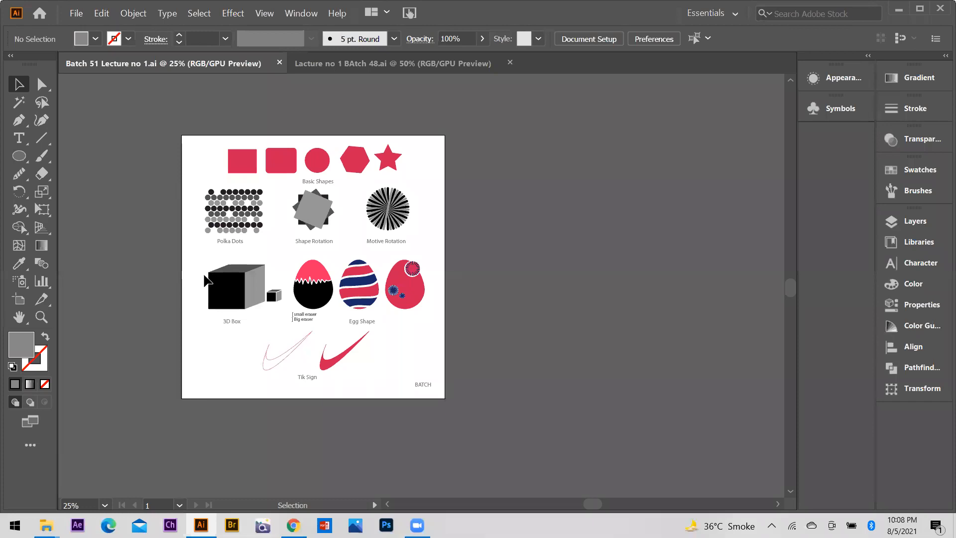
- Draw a rectangle covering the whole artboard, remove its fill and make its stroke the active colour attribute
scroll(212, 284, up, 2)
scroll(388, 302, down, 1)
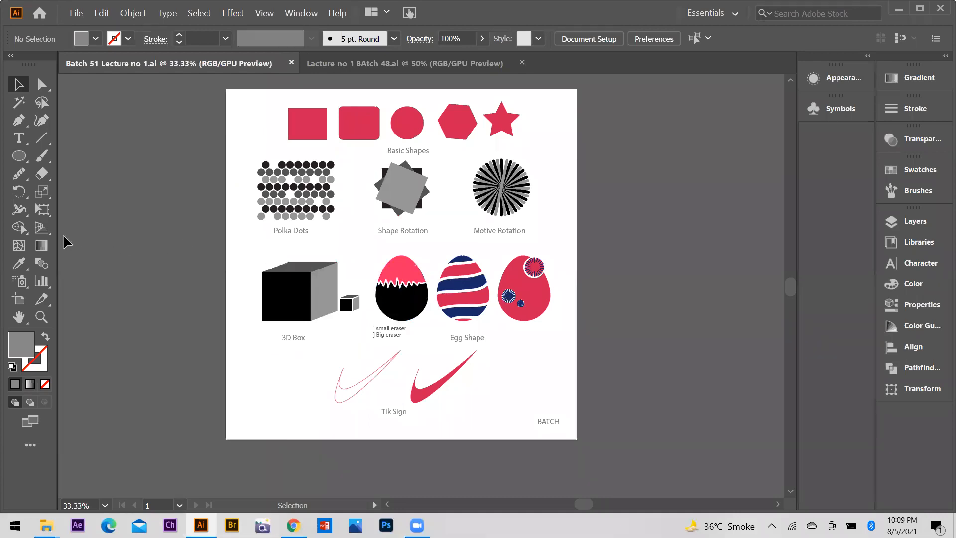
click(18, 156)
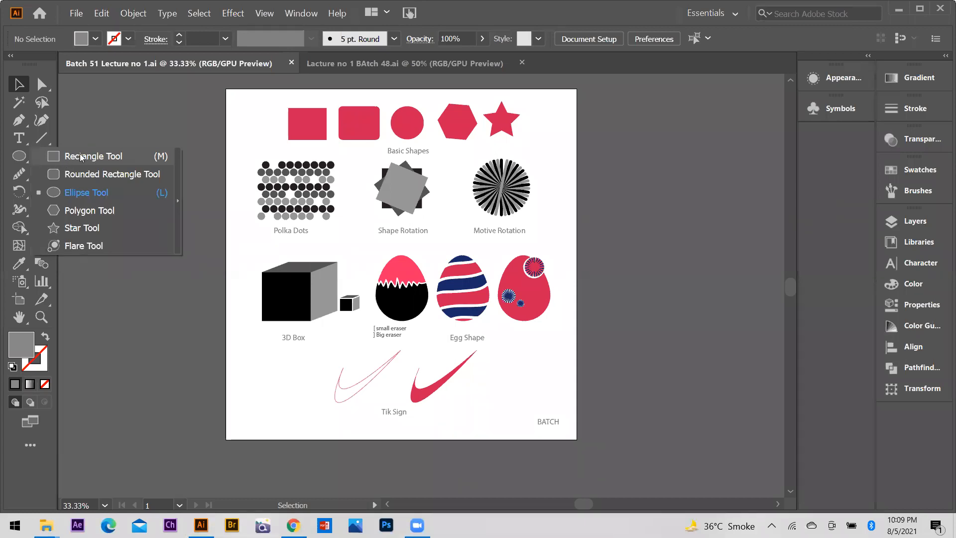
click(79, 161)
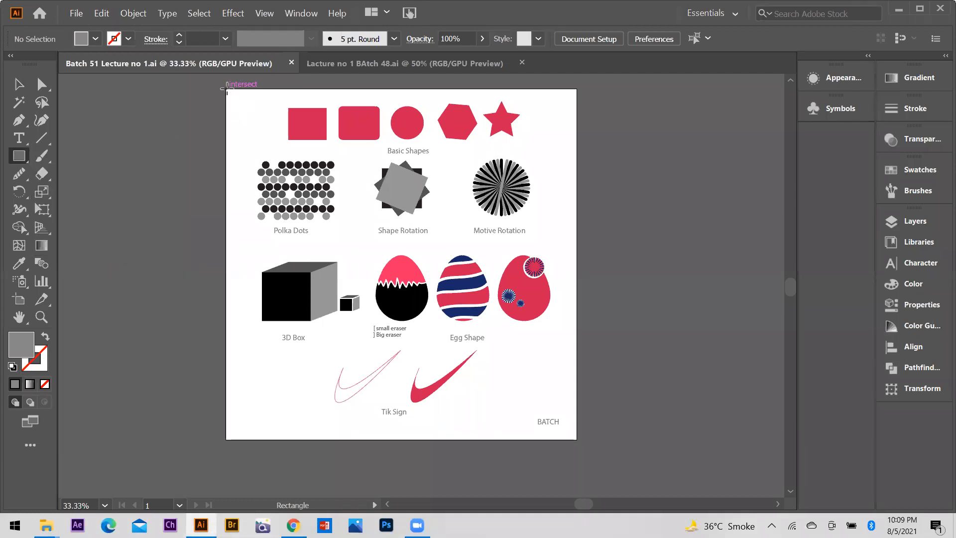
drag(226, 90, 575, 439)
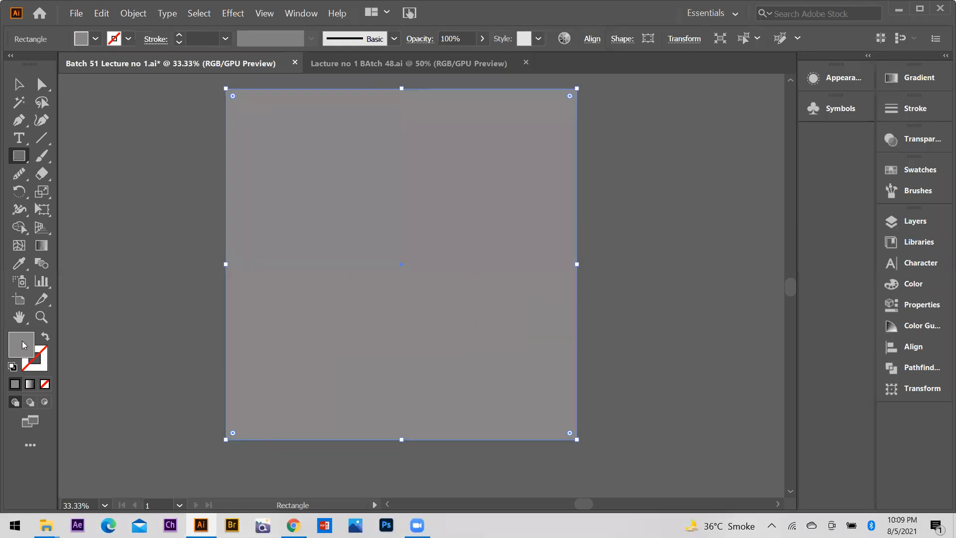
click(45, 383)
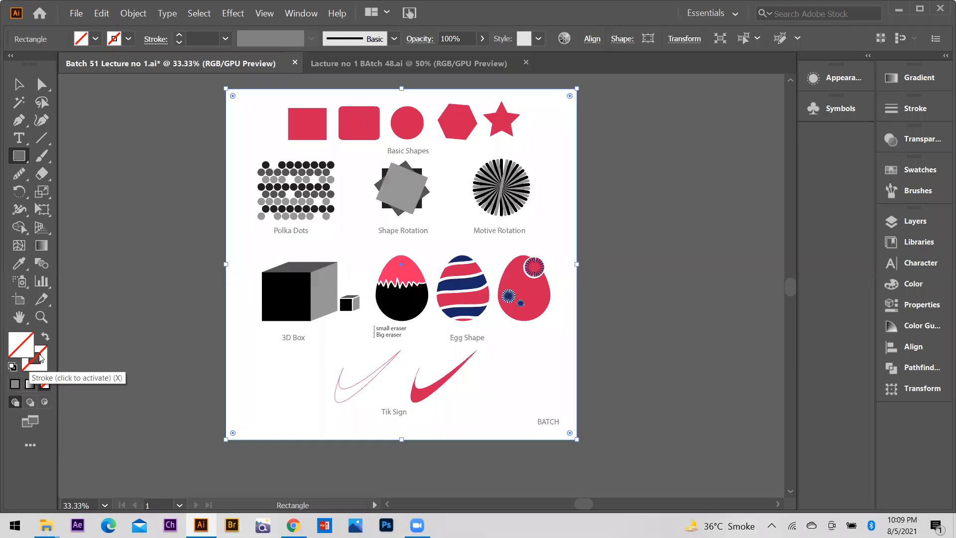
click(41, 357)
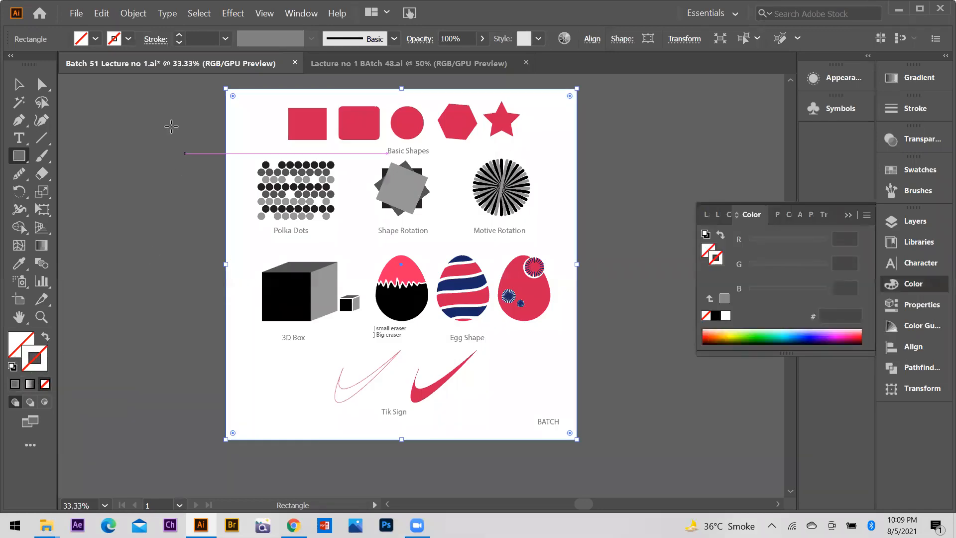
- Try moving the rectangle's four sides inward from the artboard edges, and undo these resizes
key(v)
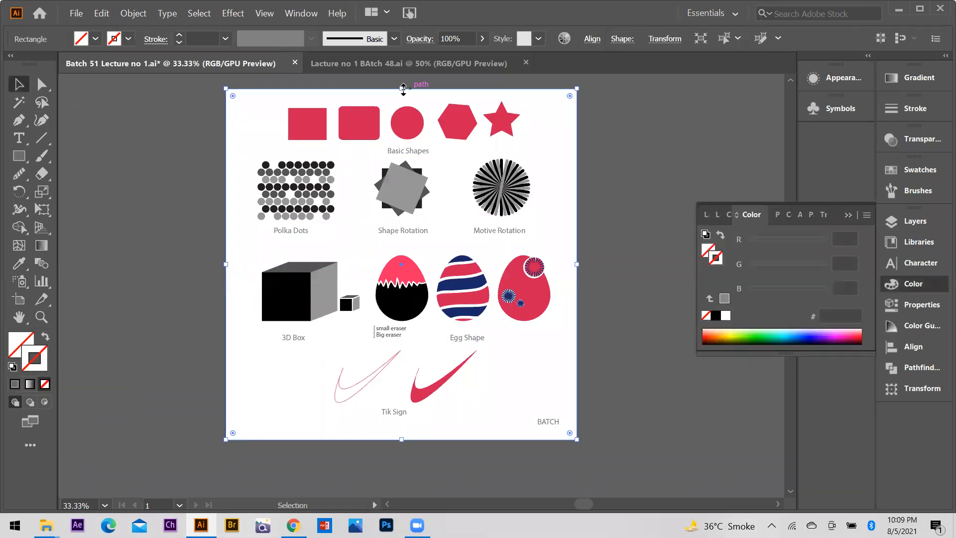
drag(403, 90, 404, 106)
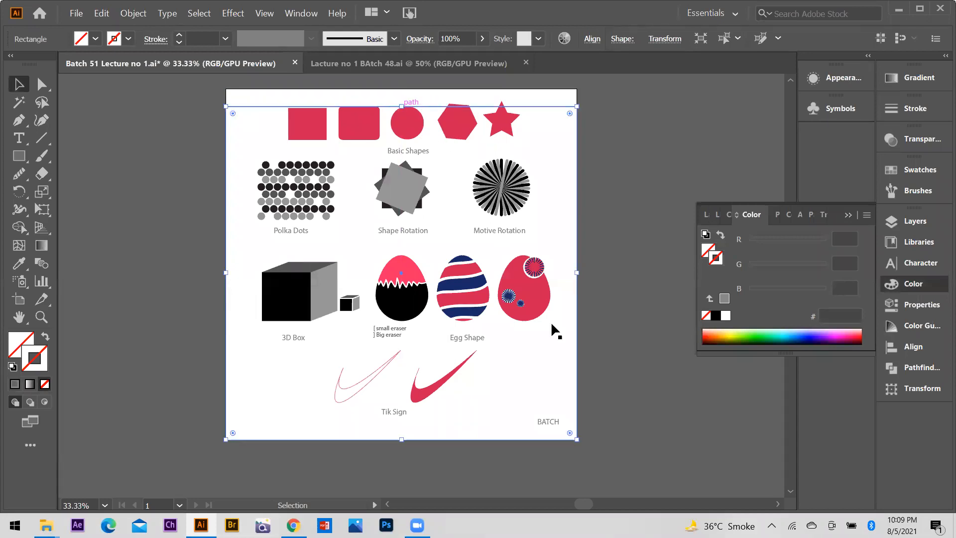
drag(577, 273, 550, 272)
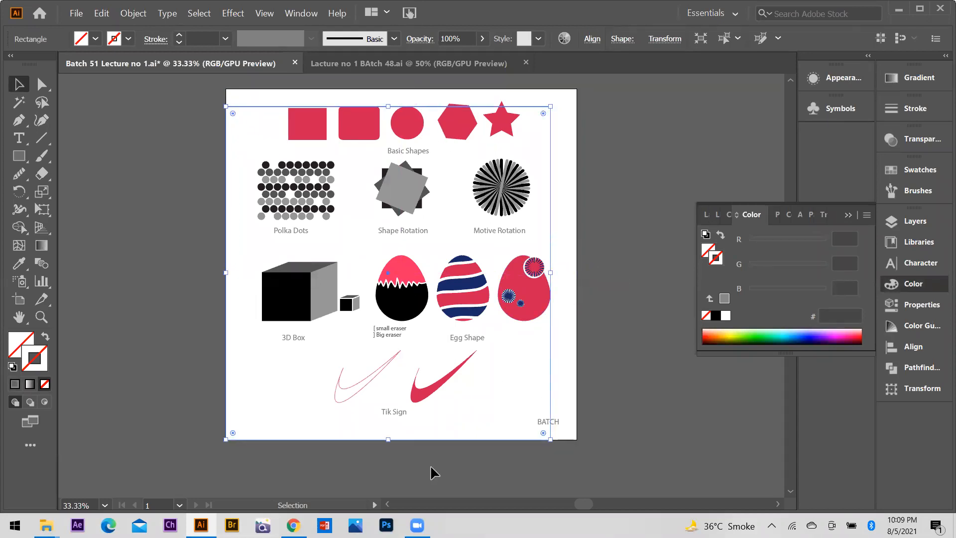
drag(388, 439, 388, 406)
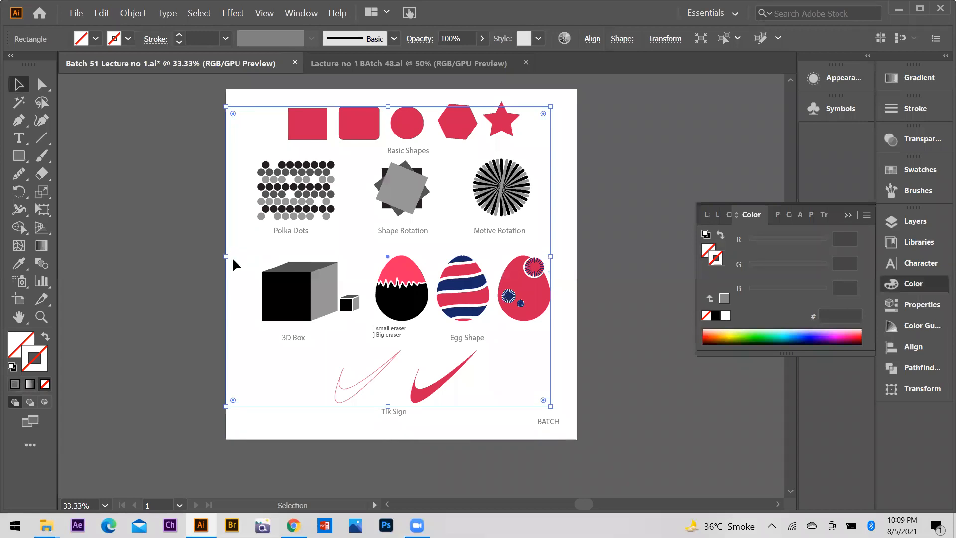
drag(226, 257, 252, 262)
key(ctrl+z)
key(ctrl+z)
key(ctrl+z)
key(ctrl+z)
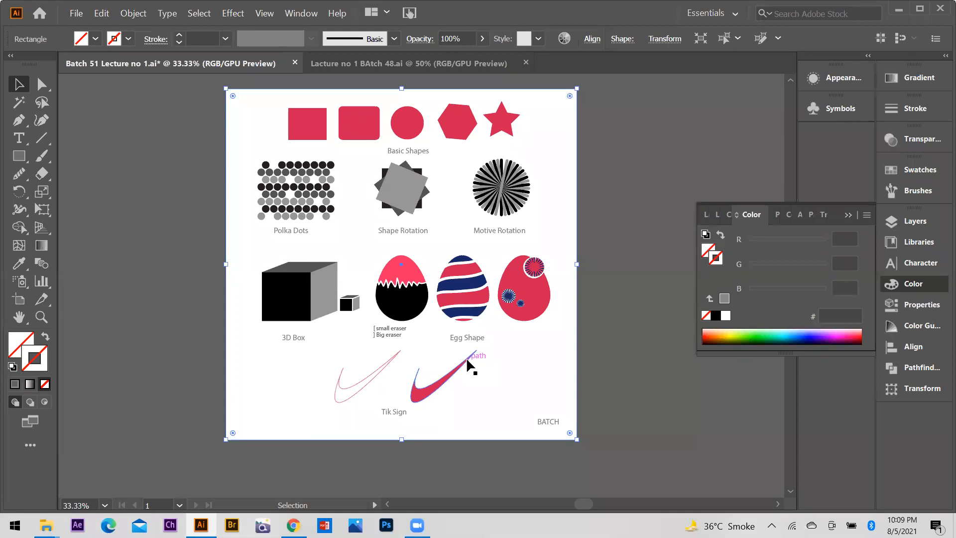
- Deselect the artboard-sized rectangle and export the sheet as JPEG file Batch 51 Lecture no 1 into the BAtch 51 folder
click(77, 14)
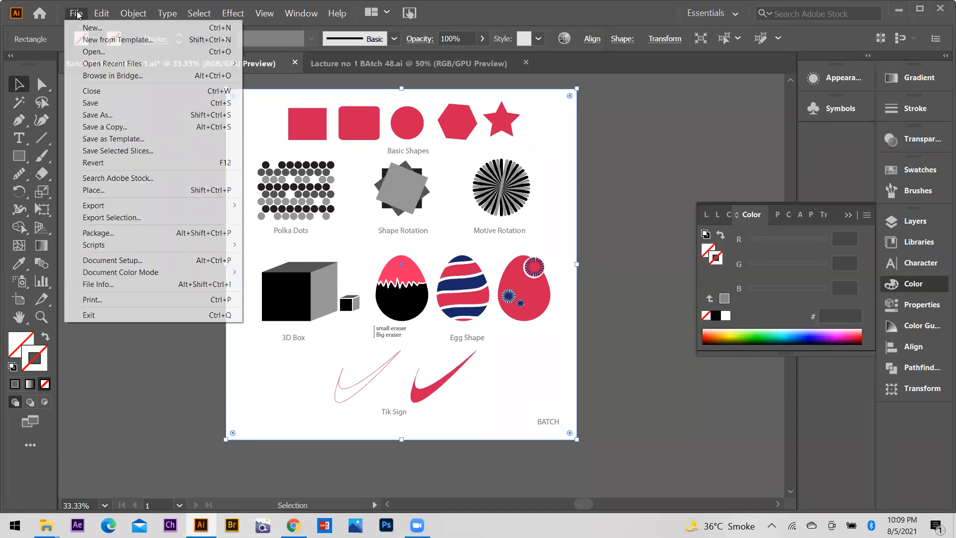
click(403, 80)
click(76, 14)
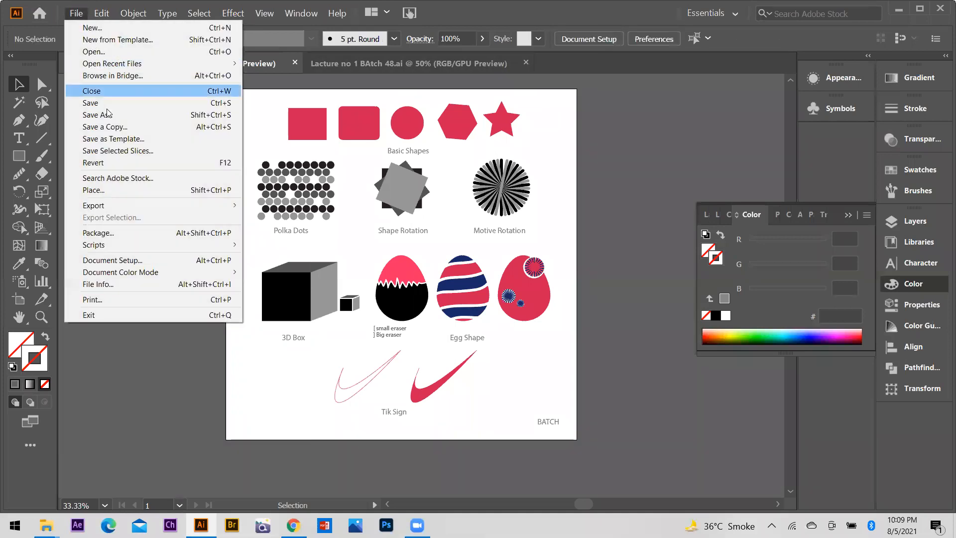
mouse_move(114, 206)
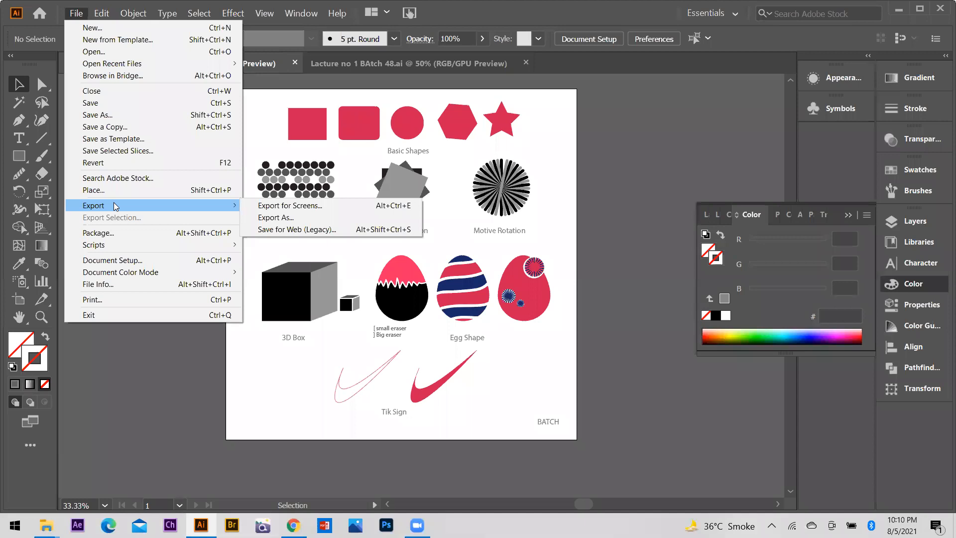
click(293, 219)
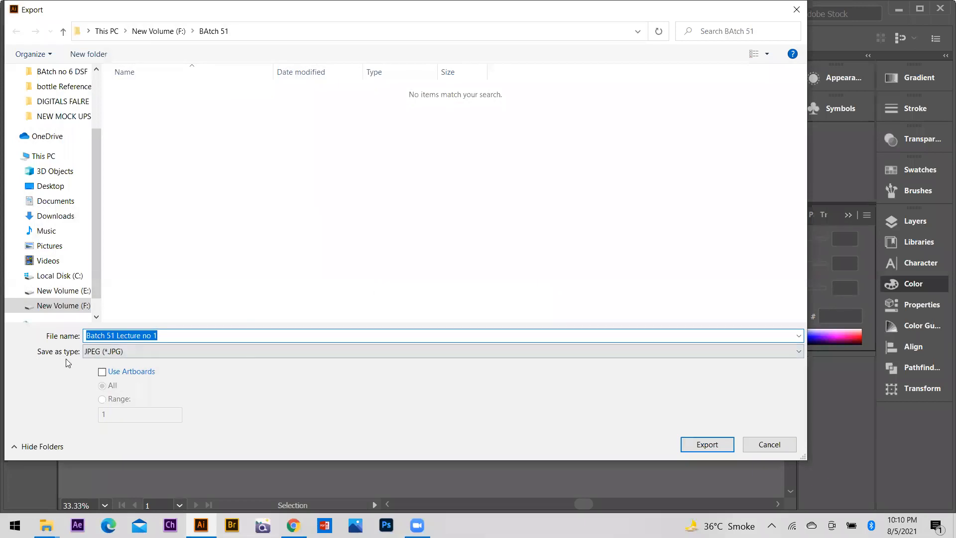
click(800, 351)
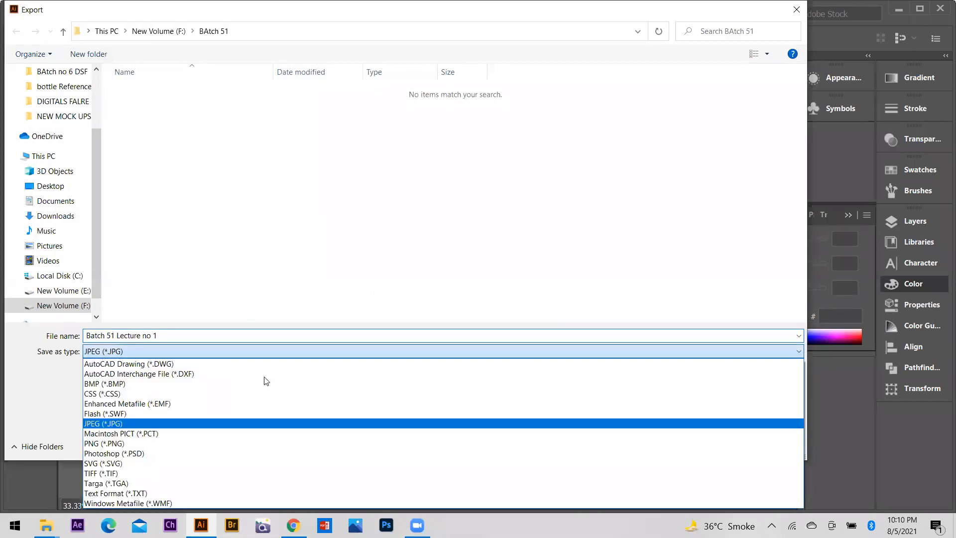
click(95, 424)
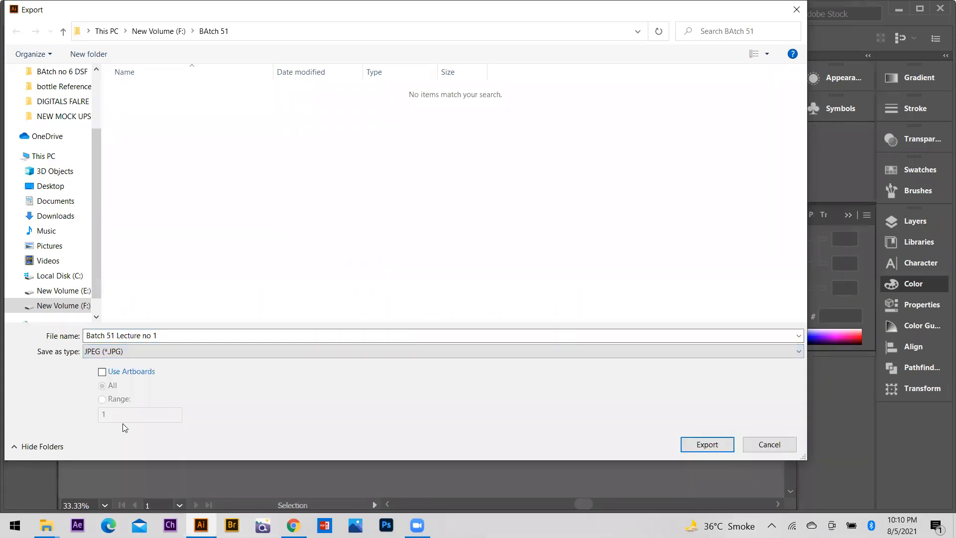
click(694, 455)
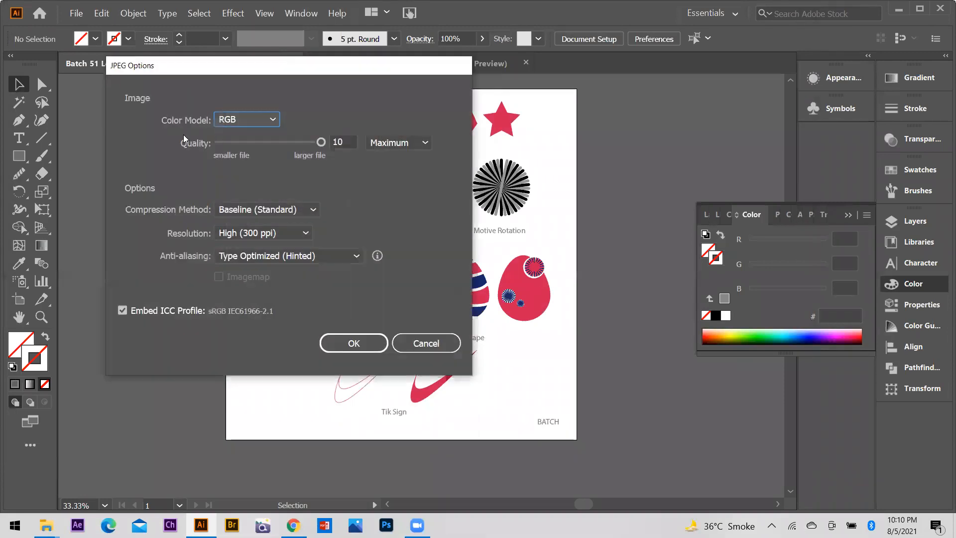
- Keep RGB as the JPEG export's colour model and accept the export options
click(247, 122)
click(245, 136)
click(350, 344)
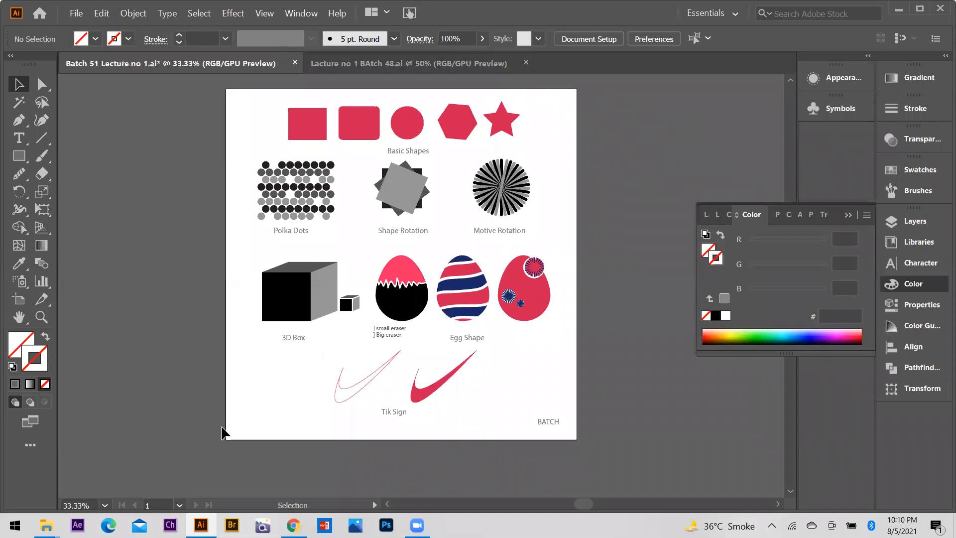
- In File Explorer, go to the BAtch 51 folder on drive F and open the exported Batch 51 Lecture no 1 JPEG
click(46, 525)
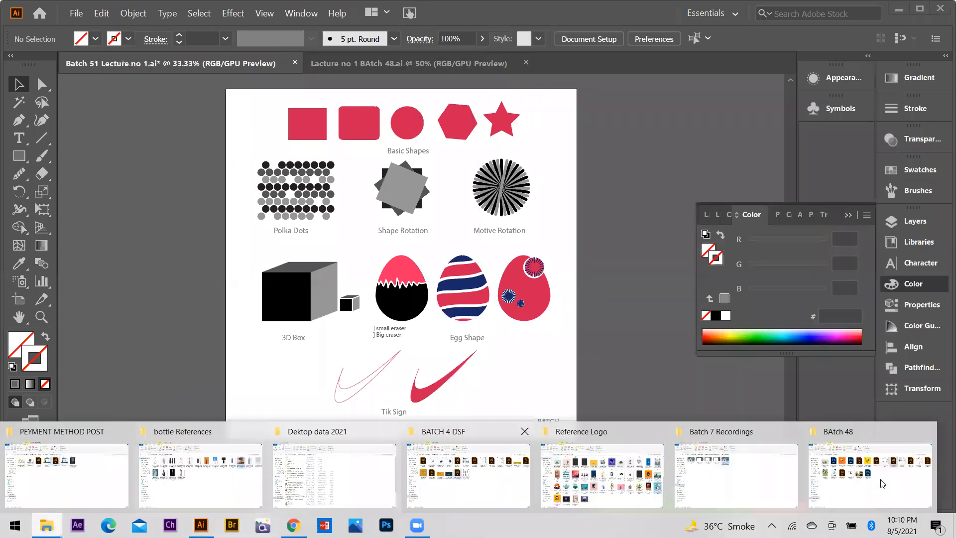
click(870, 474)
click(58, 99)
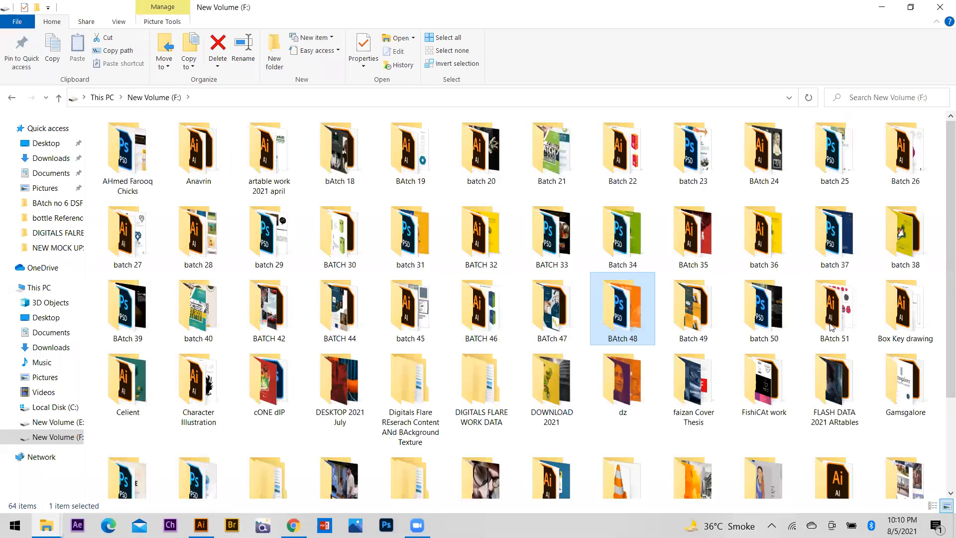
double_click(792, 318)
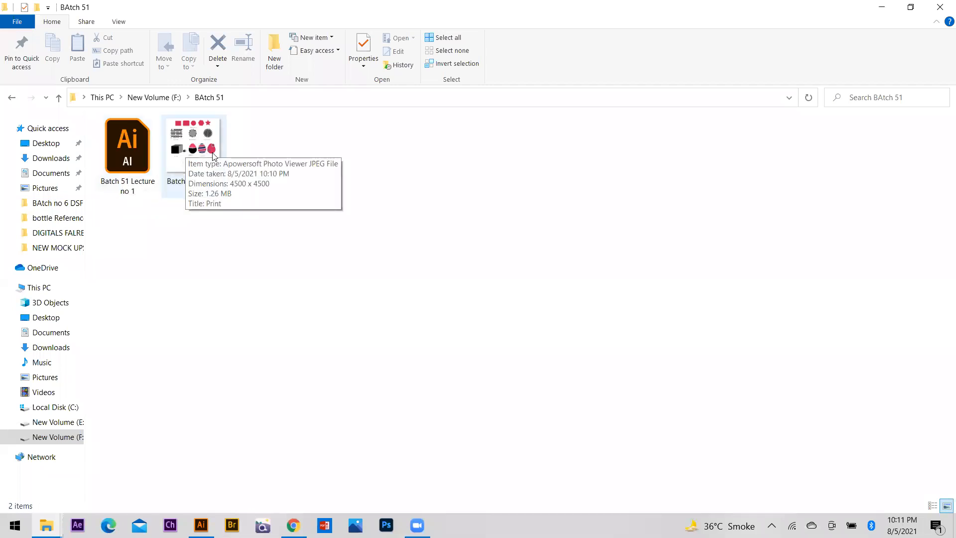
click(204, 149)
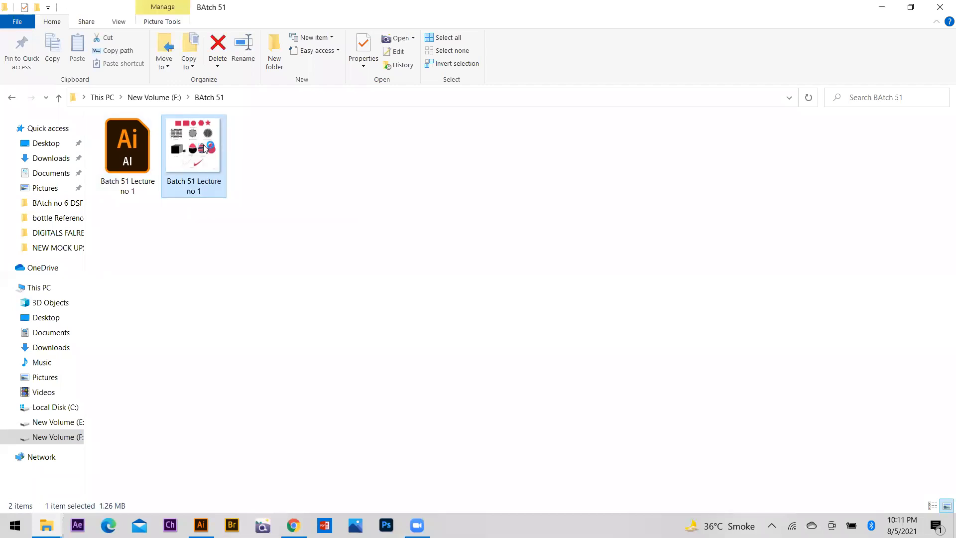
key(Return)
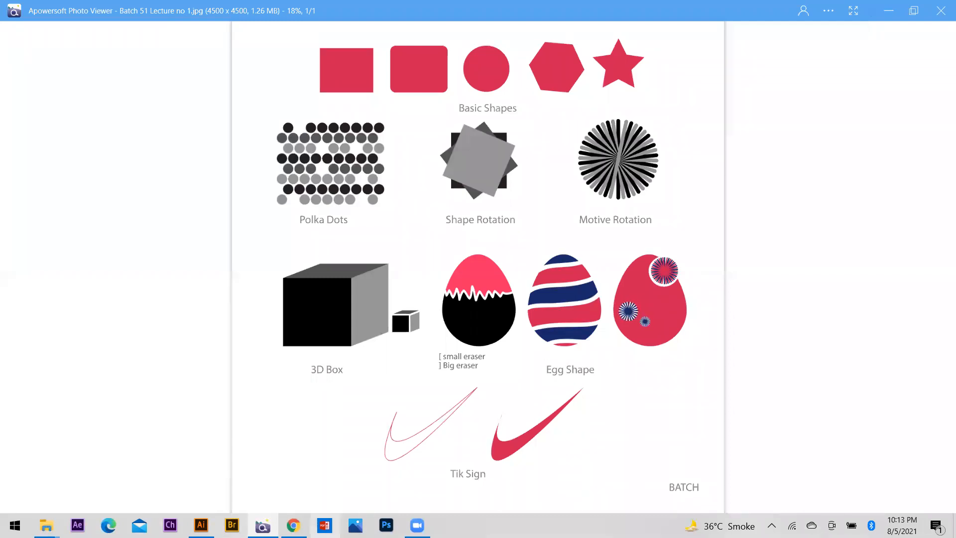
- Switch to Chrome and open the graphic designer's suggested Instagram profile in a new tab
click(293, 525)
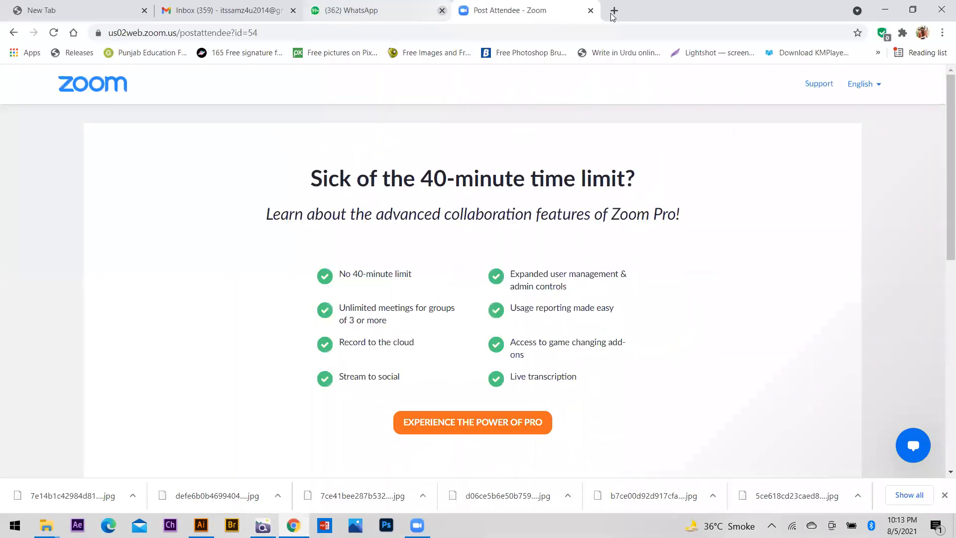
click(616, 11)
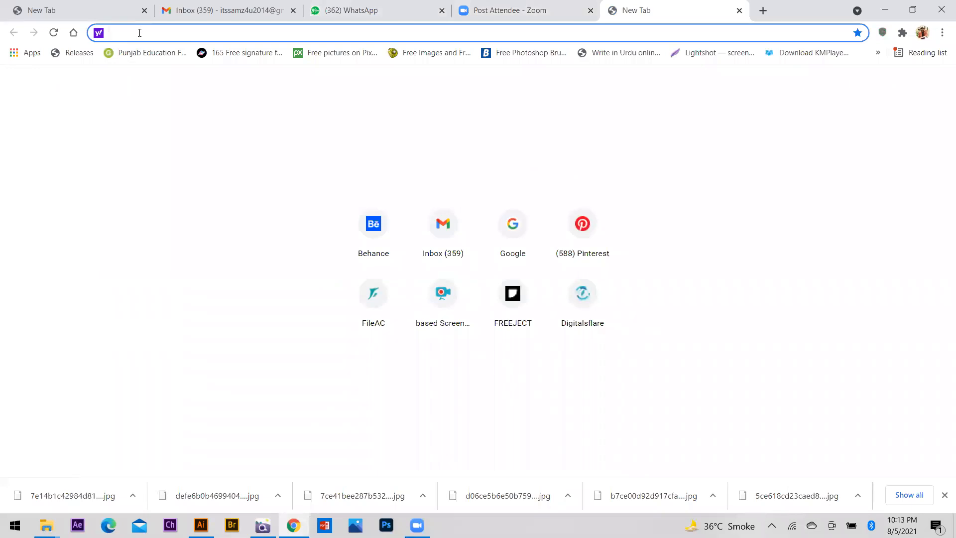
text(instagram.com/stories/highlights/17896272841841881/)
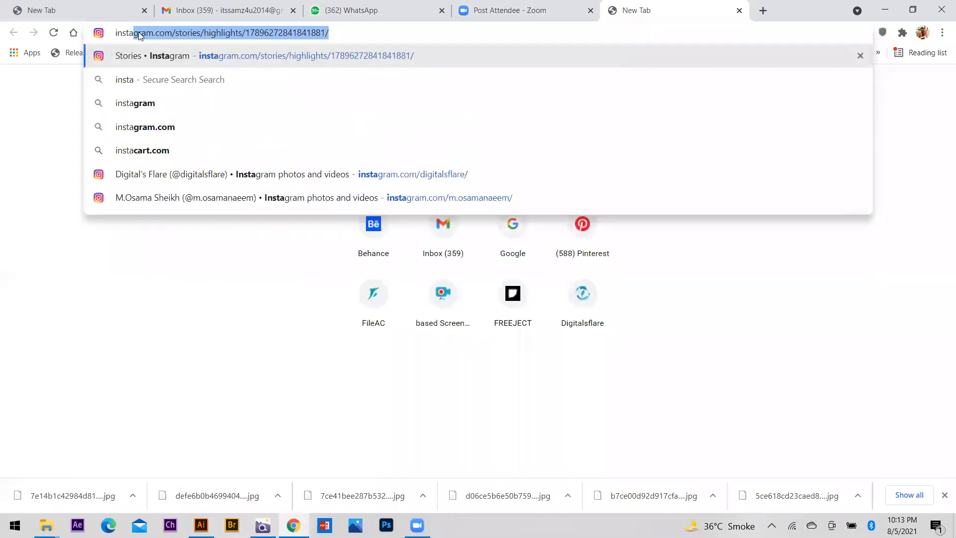
click(194, 196)
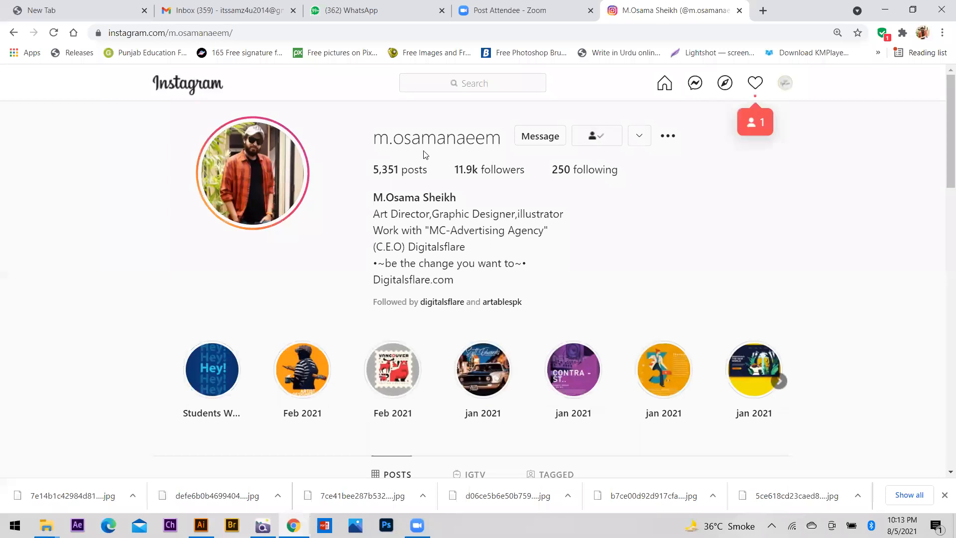
- Copy the Instagram profile's web address and look over the profile page
click(133, 34)
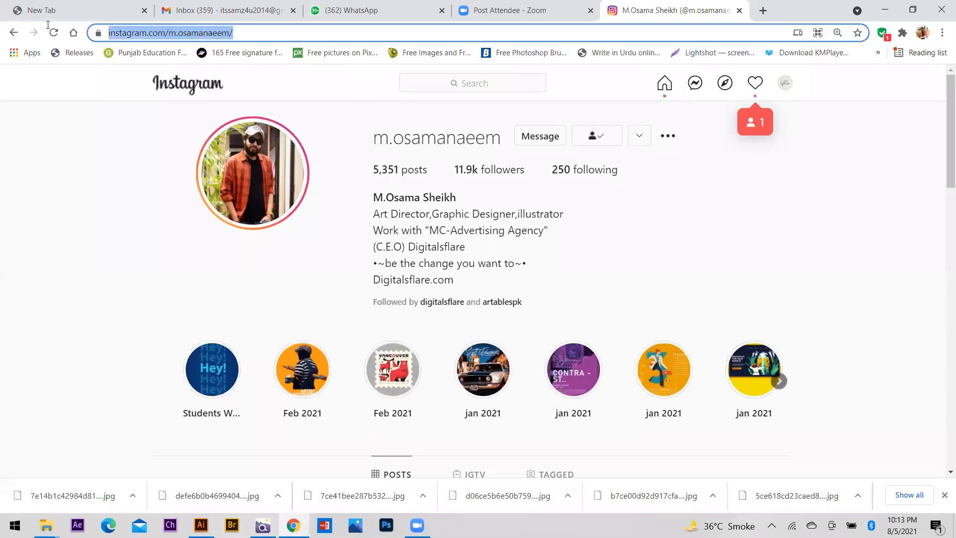
right_click(133, 35)
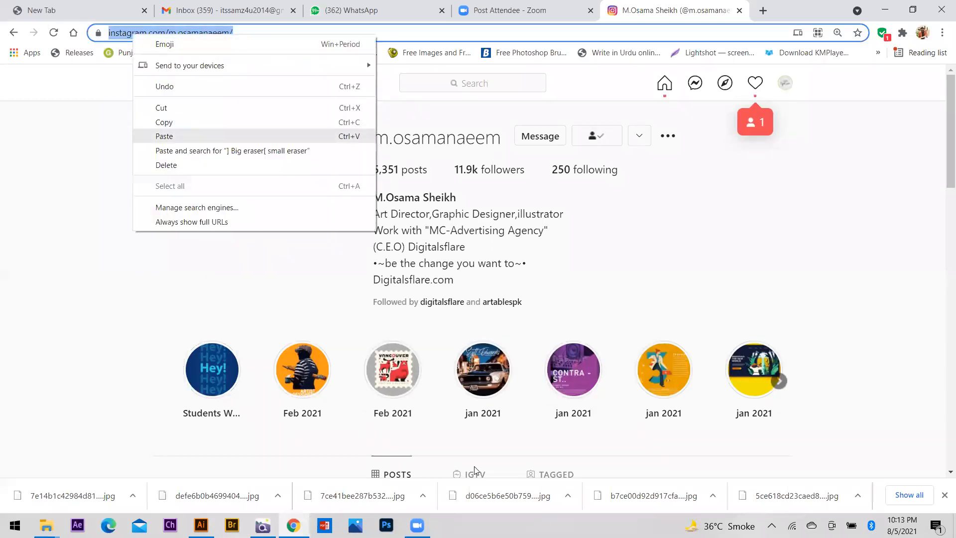
click(184, 123)
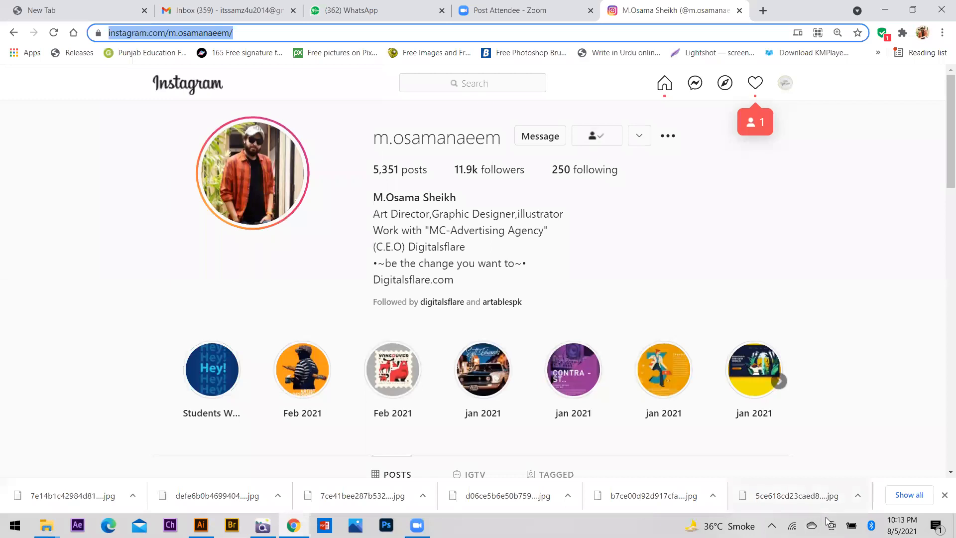
click(750, 329)
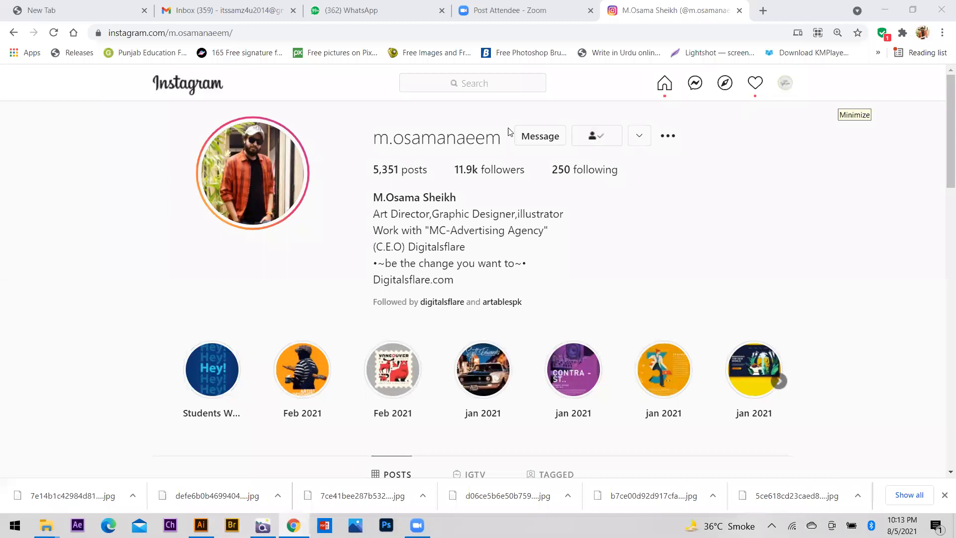
scroll(477, 307, down, 5)
scroll(488, 305, up, 5)
- Open the FileAC website in a new tab and go to its Adobe Photoshop (Activated) post
click(762, 10)
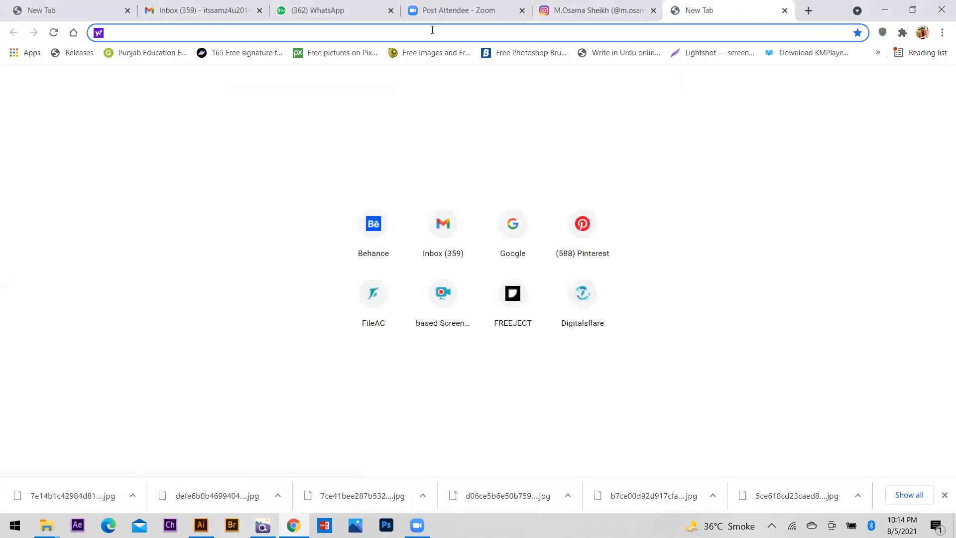
click(374, 304)
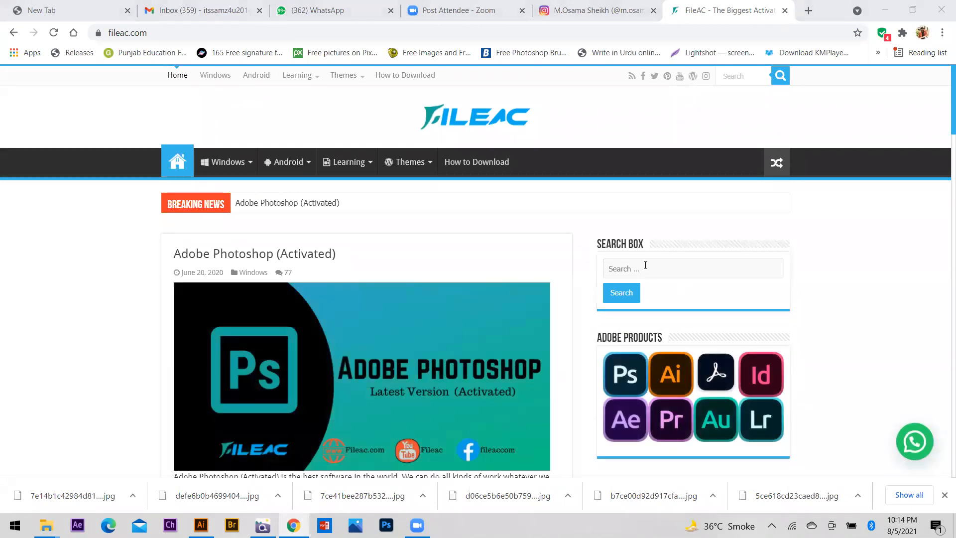
scroll(518, 335, down, 3)
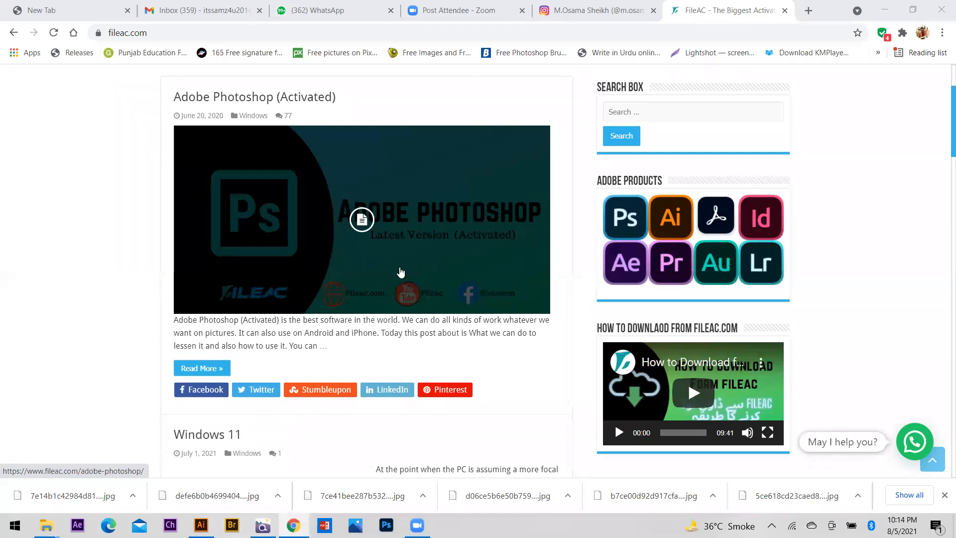
click(594, 187)
- Find the post's download links and open the OneDrive link for Adobe Photoshop 2020 V21.2.6
scroll(435, 341, down, 6)
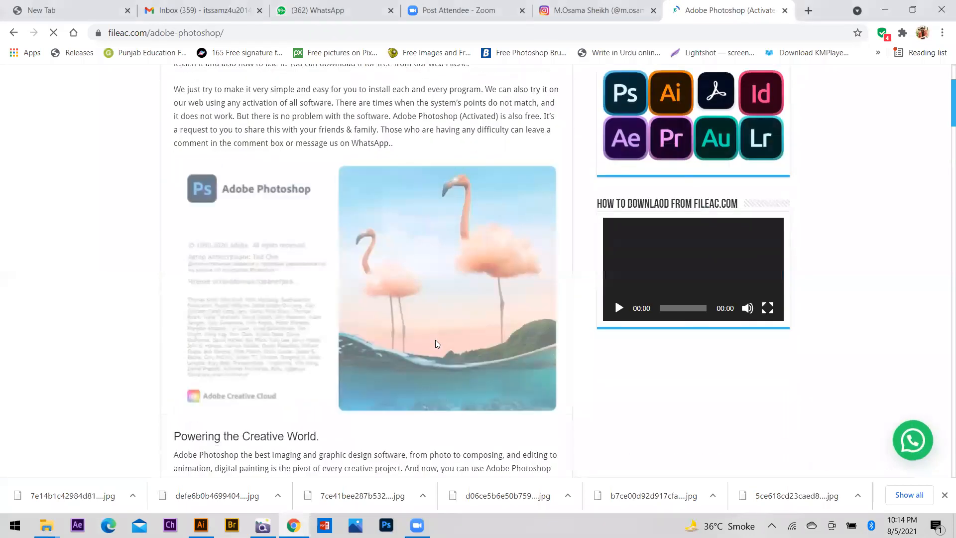
scroll(316, 356, down, 16)
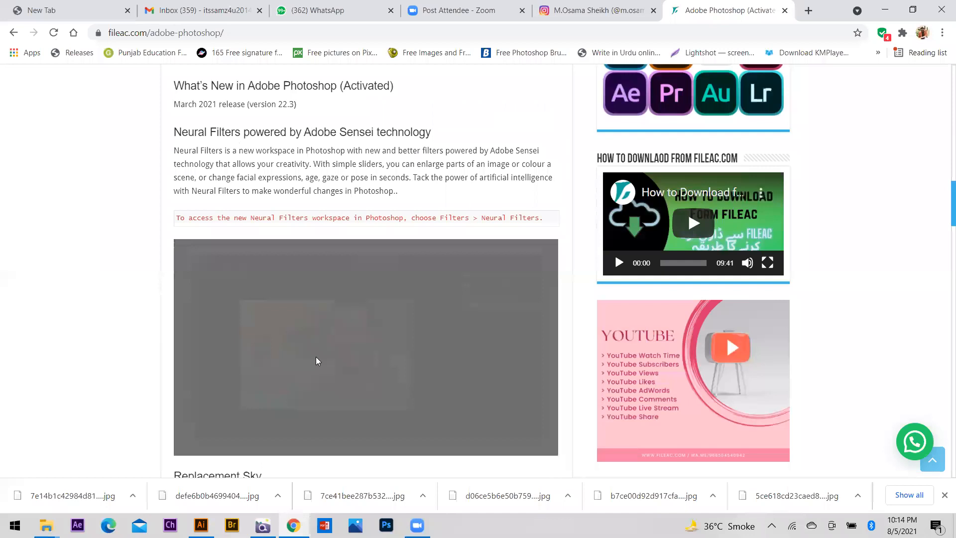
scroll(298, 357, down, 17)
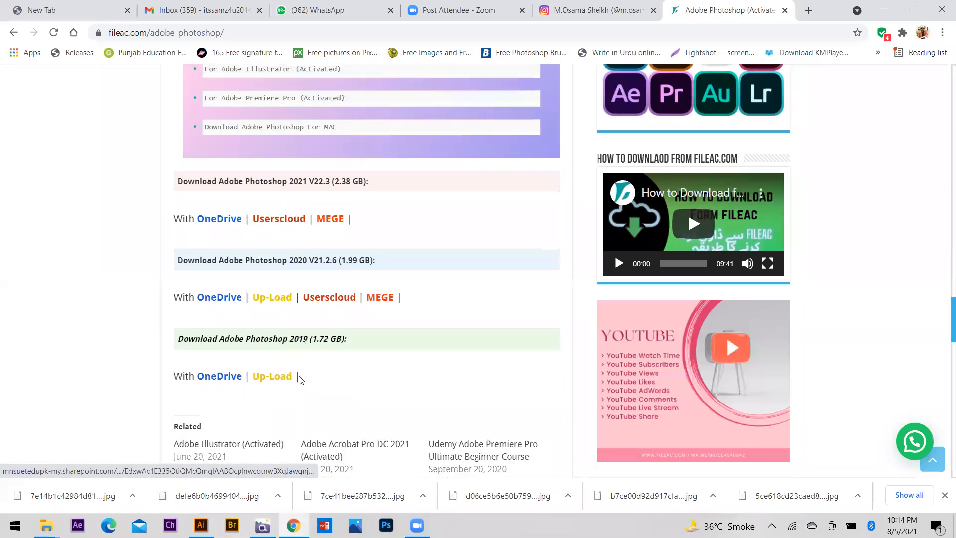
scroll(296, 376, up, 3)
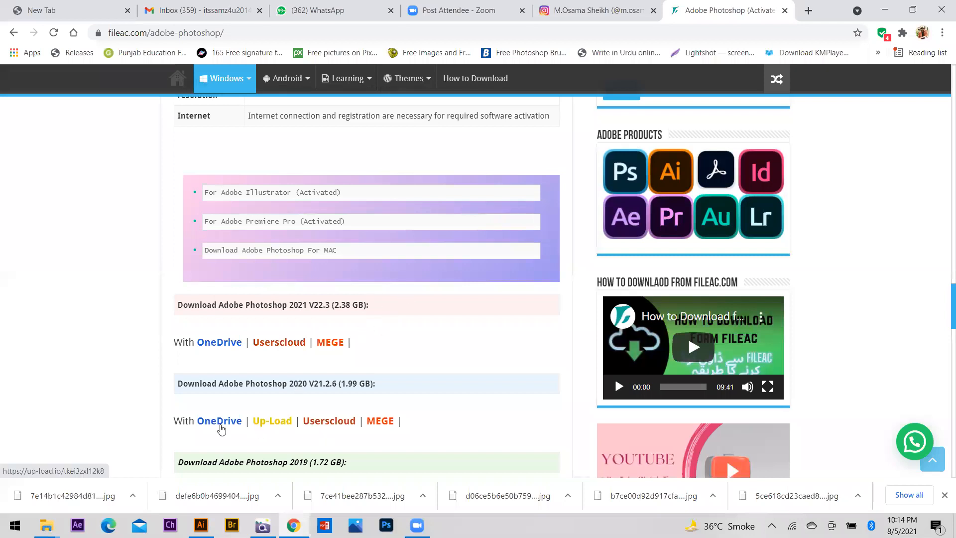
click(219, 421)
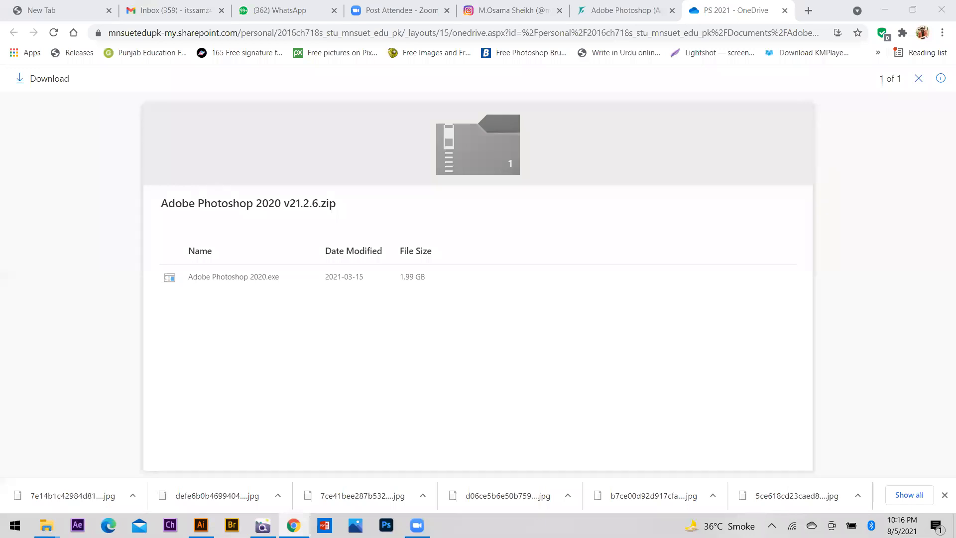
- Switch back to Apowersoft Photo Viewer with the exported practice sheet
click(262, 525)
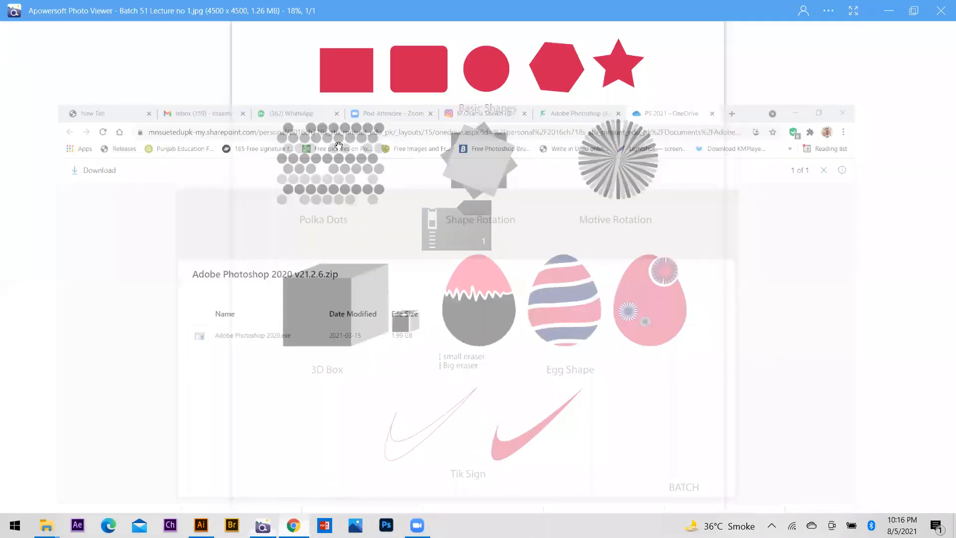